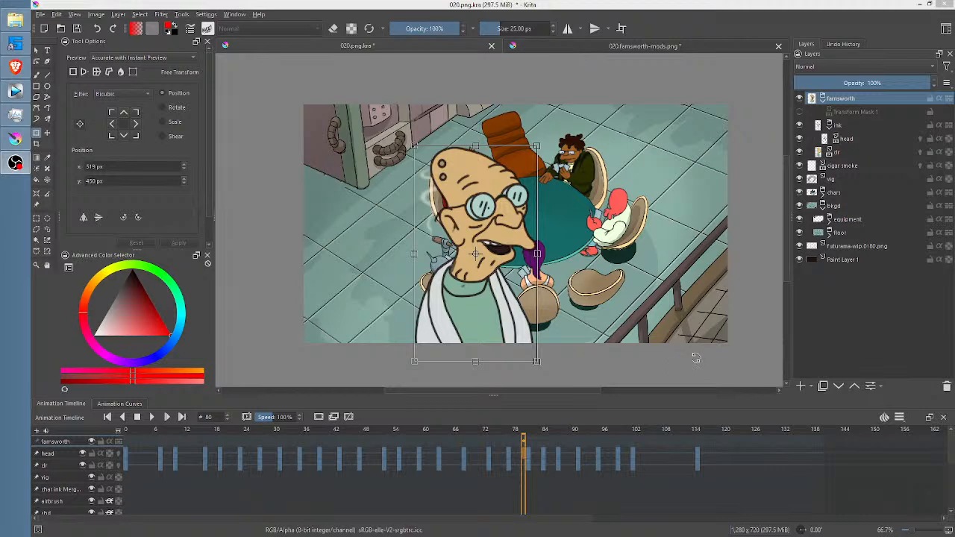
# Hide the farnsworth layer group.
pyautogui.click(799, 100)
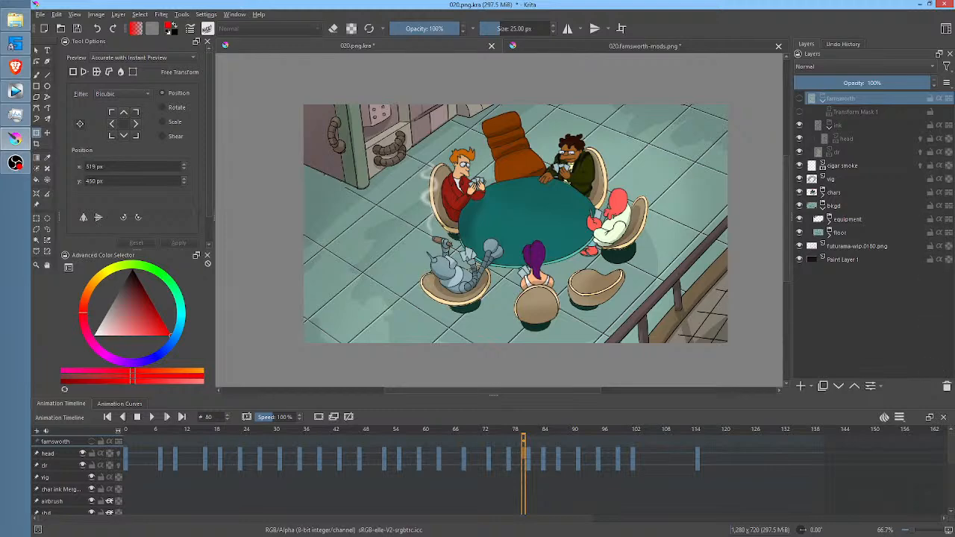
# Switch to Vegas Pro, check the trailer timeline past the last video clip, and return the playhead to the start.
pyautogui.hotkey('alt', 'Tab')
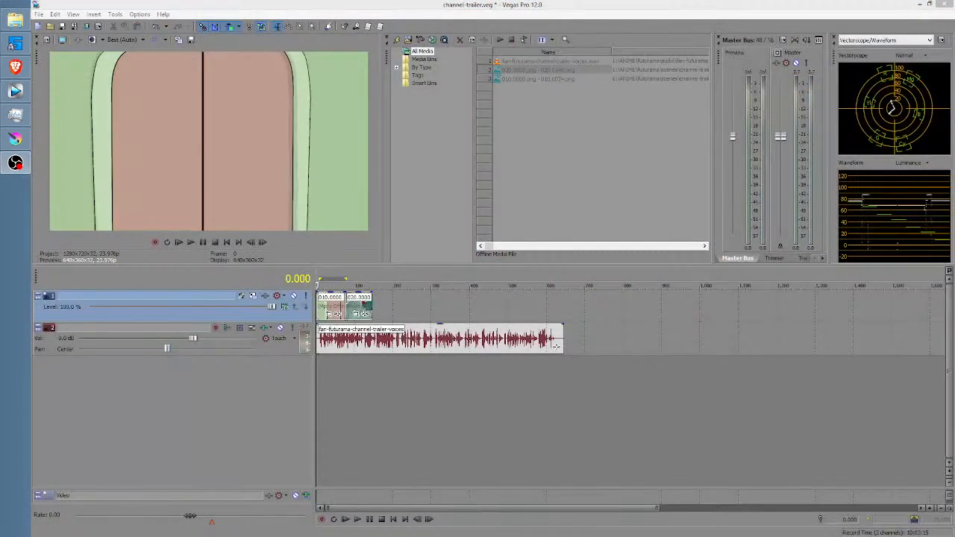
pyautogui.click(387, 387)
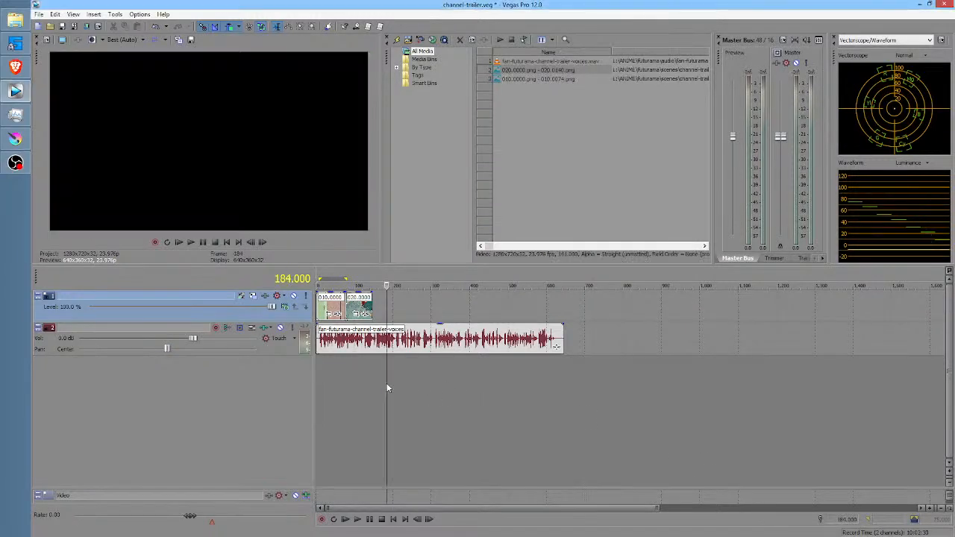
pyautogui.press('Home')
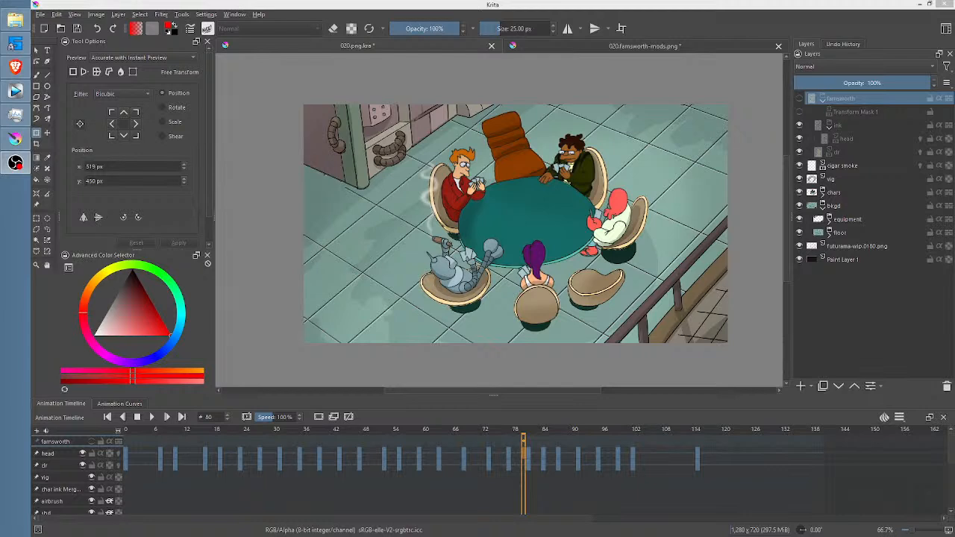
# Switch back to Krita and examine the layer commands available for the cigar smoke layer and the farnsworth group.
pyautogui.click(849, 170)
pyautogui.rightClick(849, 173)
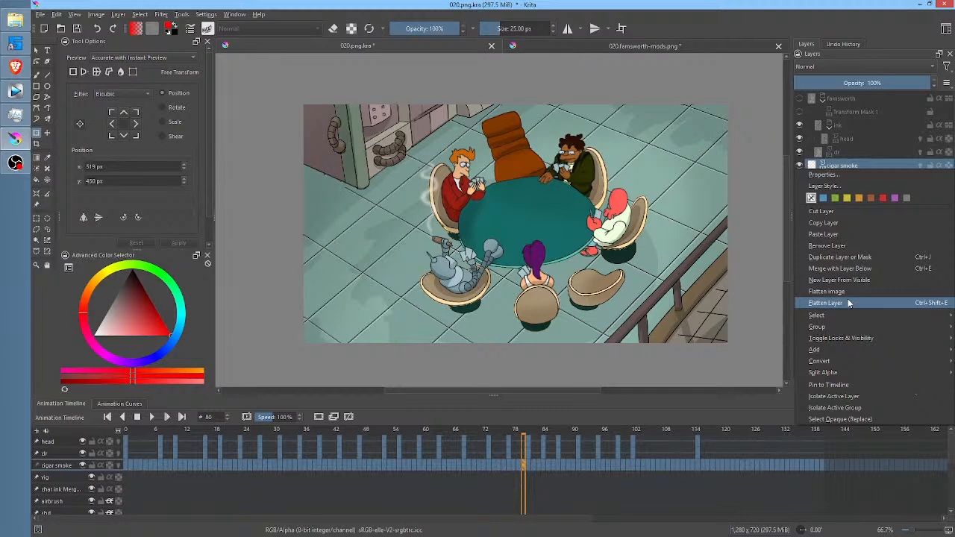
pyautogui.click(710, 18)
pyautogui.moveTo(863, 166)
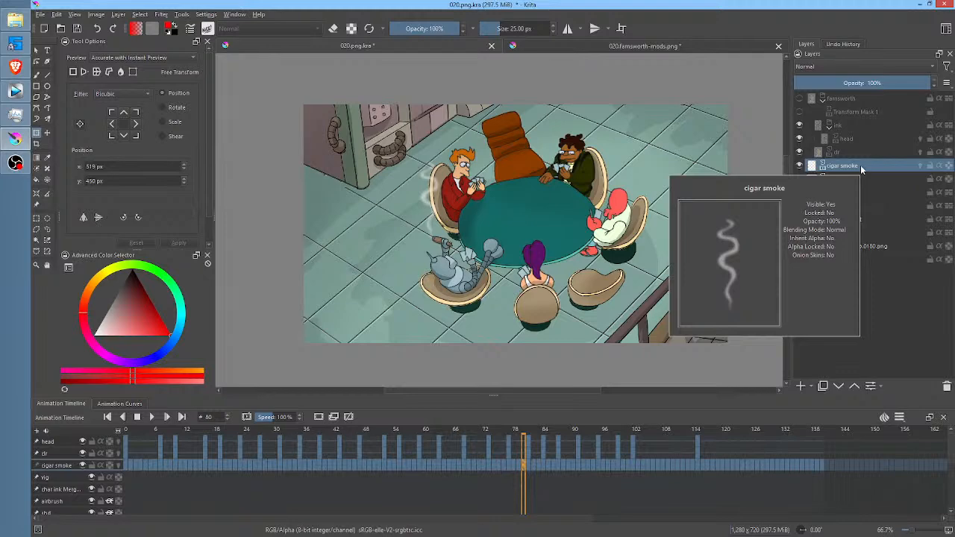
pyautogui.scroll(1, 684, 191)
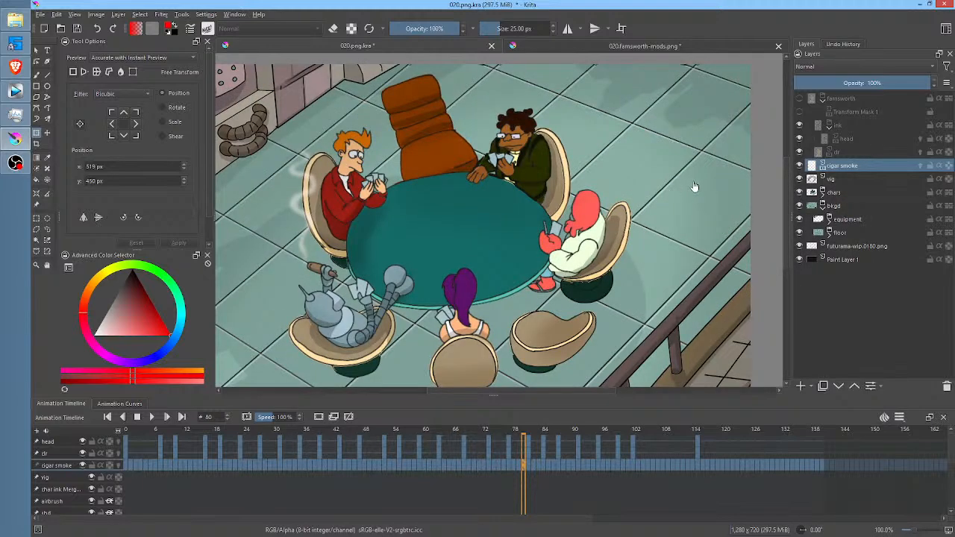
pyautogui.rightClick(839, 167)
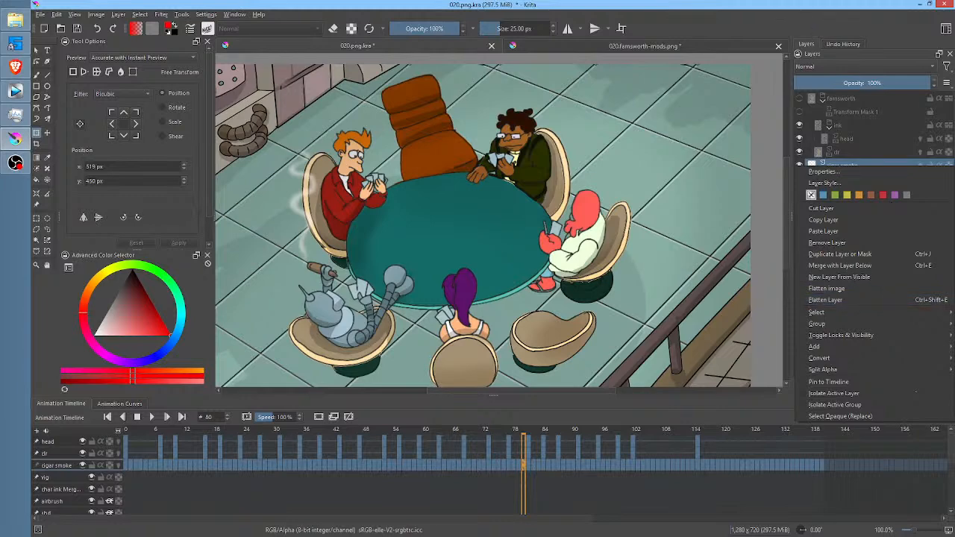
pyautogui.click(845, 164)
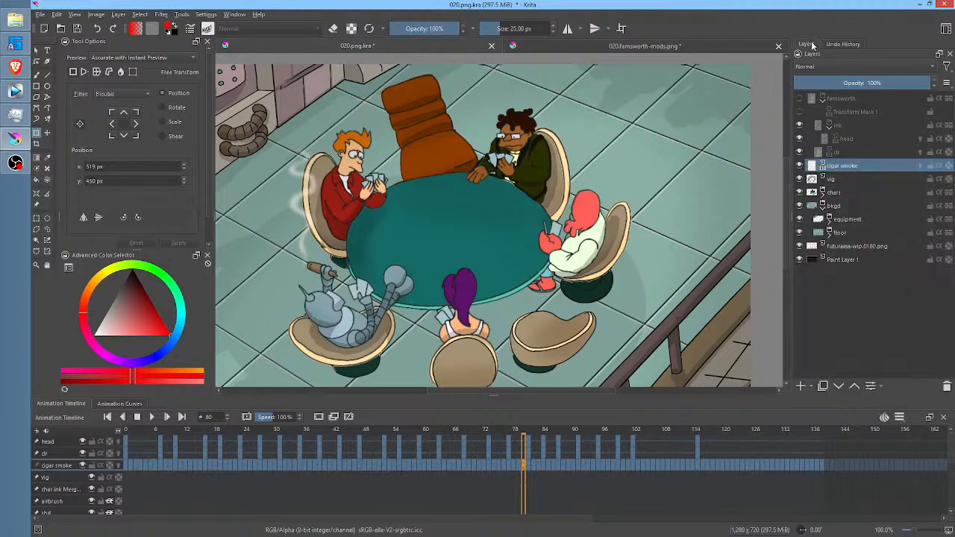
pyautogui.rightClick(845, 167)
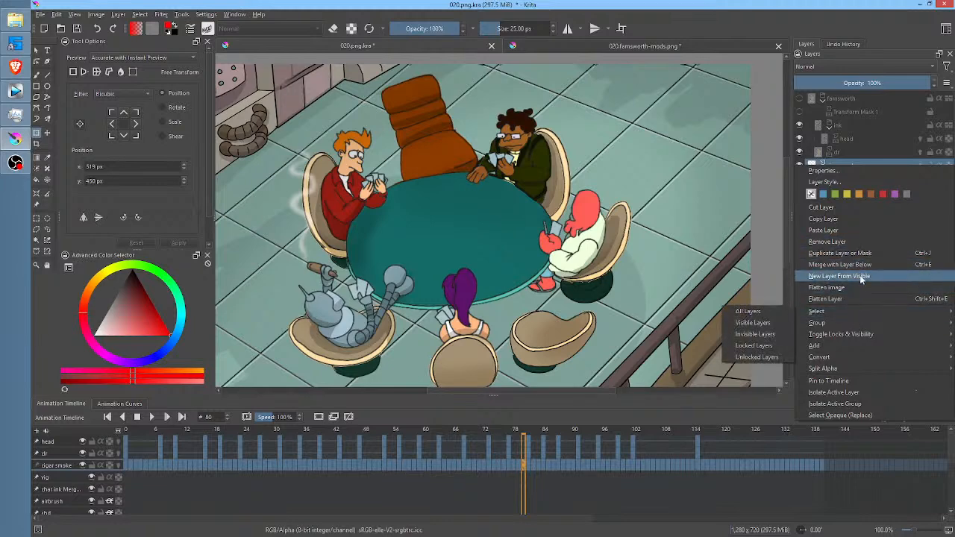
pyautogui.click(839, 100)
pyautogui.rightClick(840, 101)
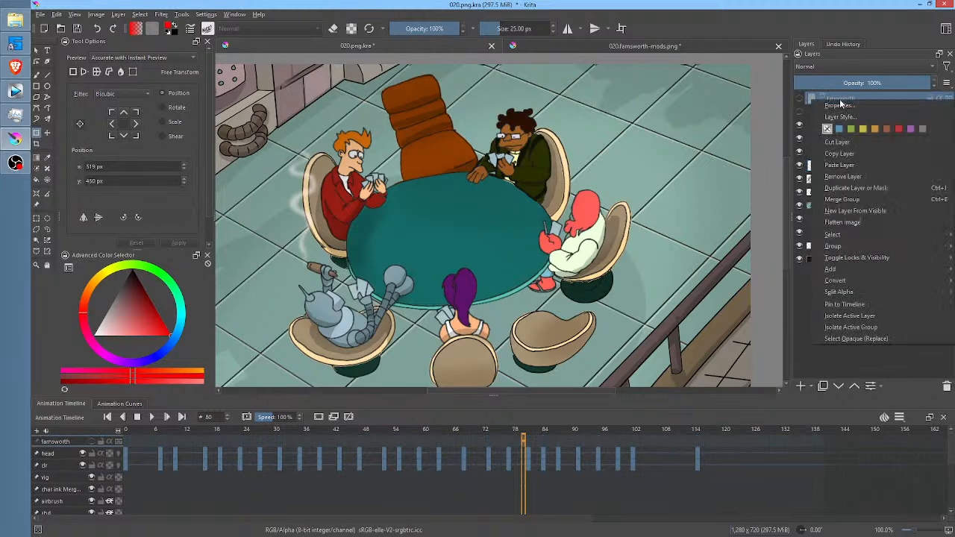
pyautogui.click(879, 206)
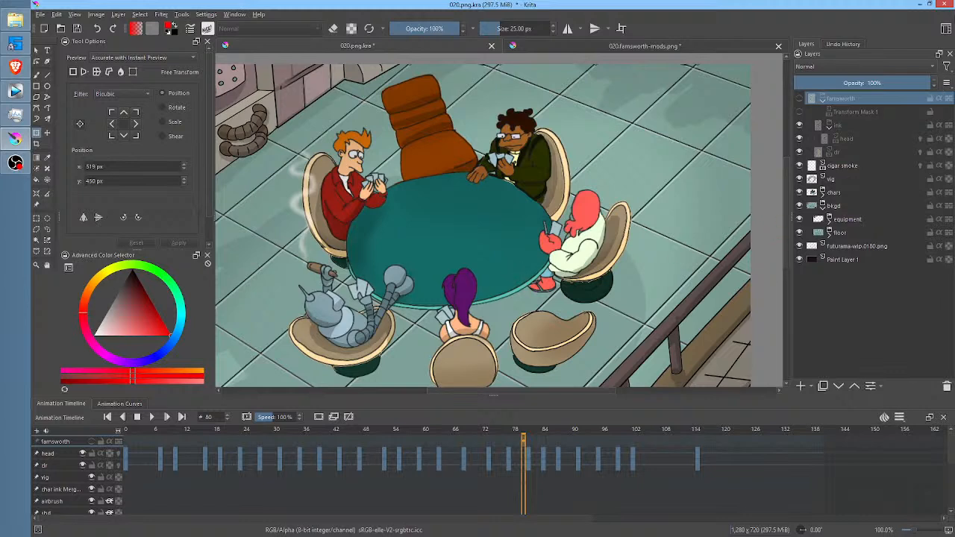
# Switch to Vegas Pro, play the channel trailer from the start to review its clips and voice track, and rewind to frame 0.
pyautogui.hotkey('alt', 'Tab')
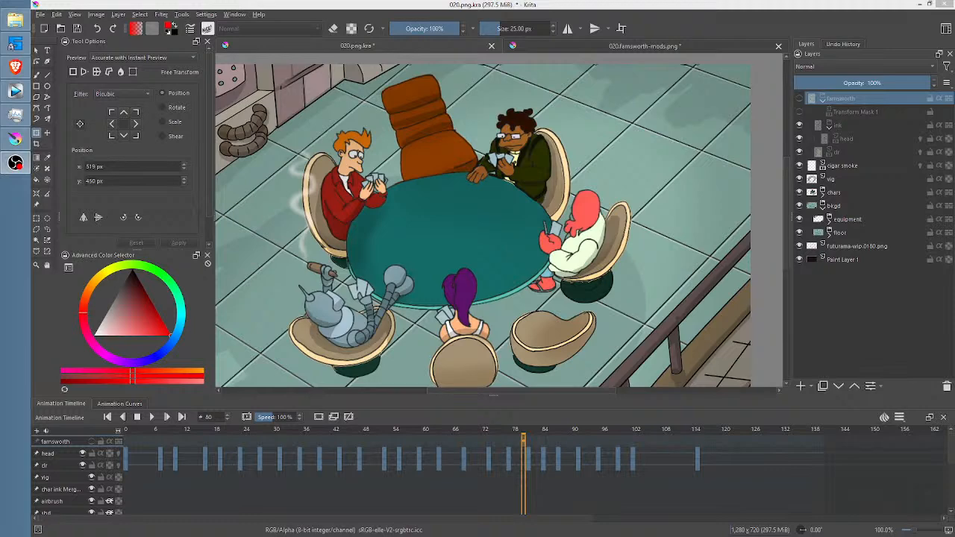
pyautogui.hotkey('alt', 'Tab')
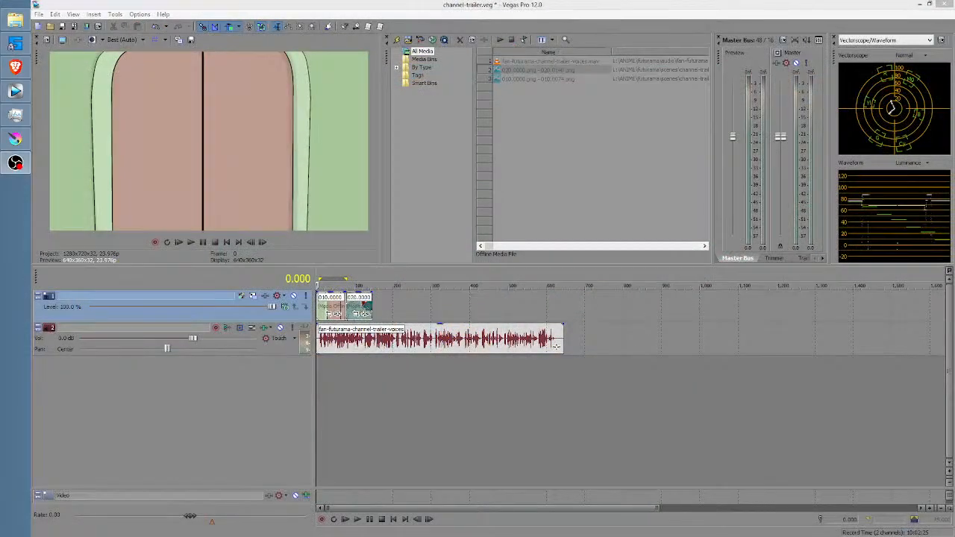
pyautogui.click(346, 377)
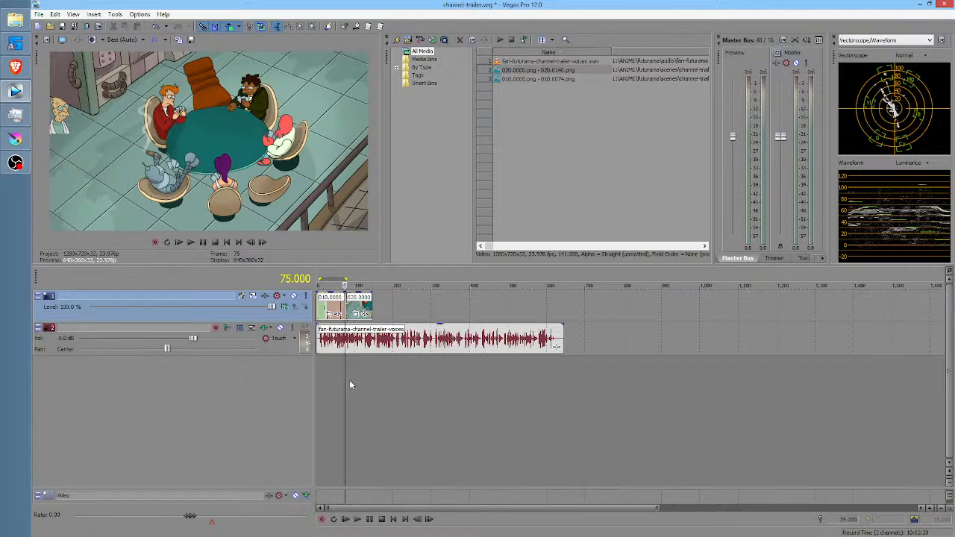
pyautogui.hotkey('ctrl', 'Home')
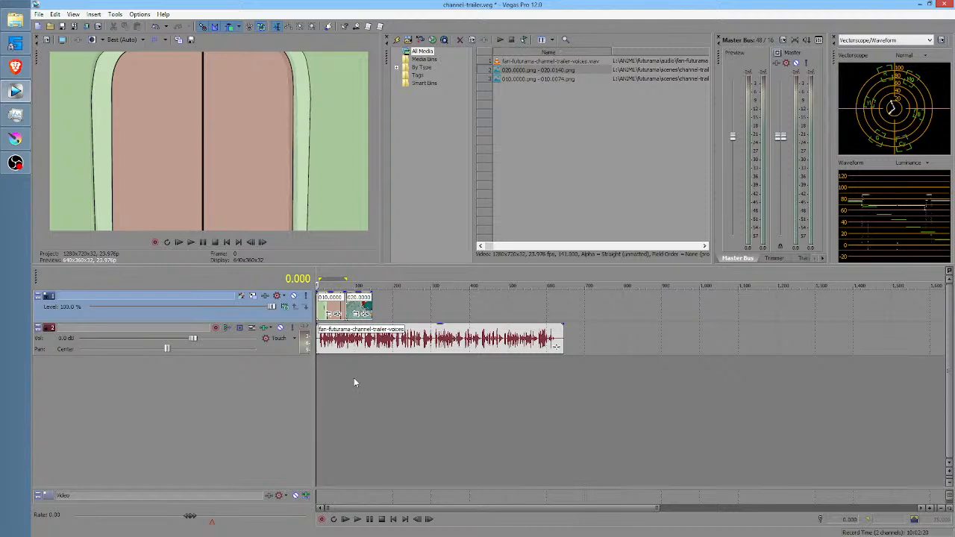
pyautogui.press('space')
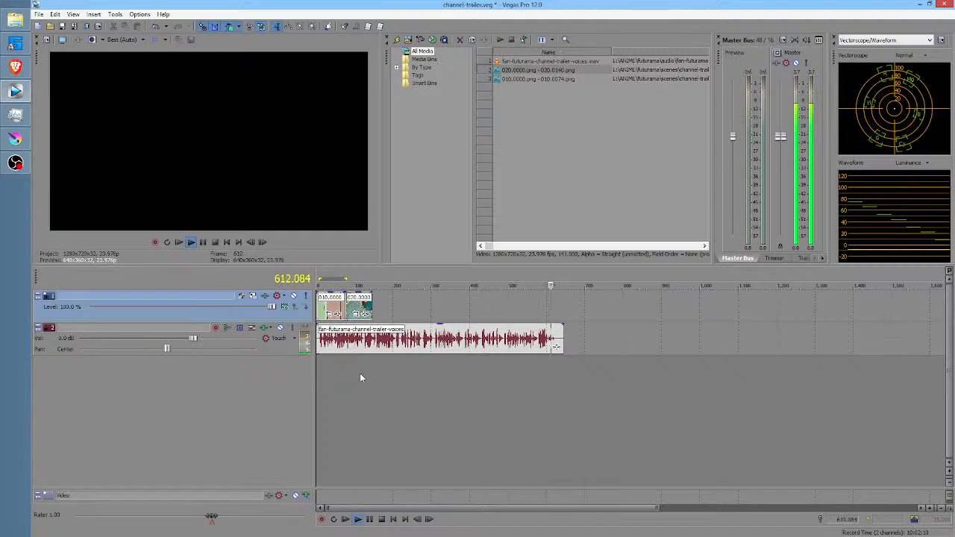
pyautogui.click(393, 346)
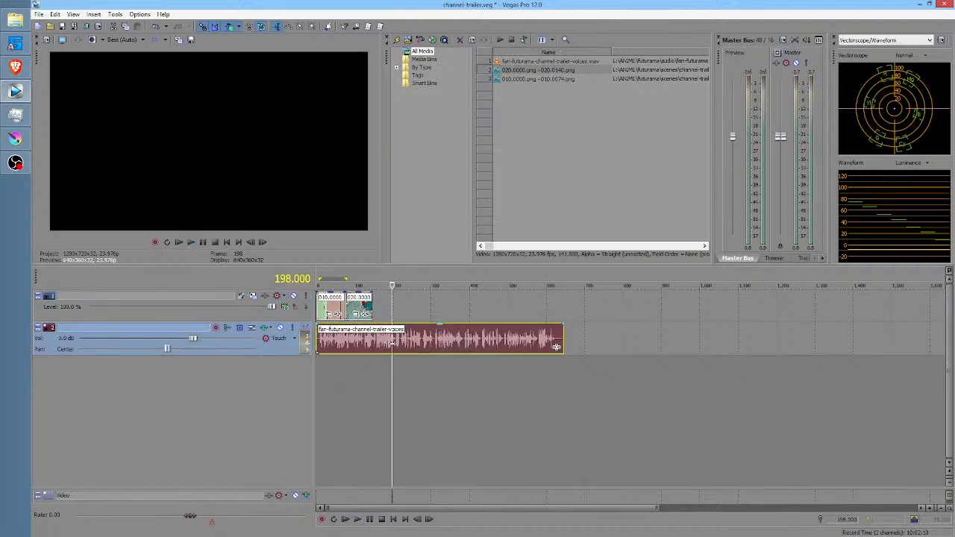
pyautogui.hotkey('ctrl', 'Home')
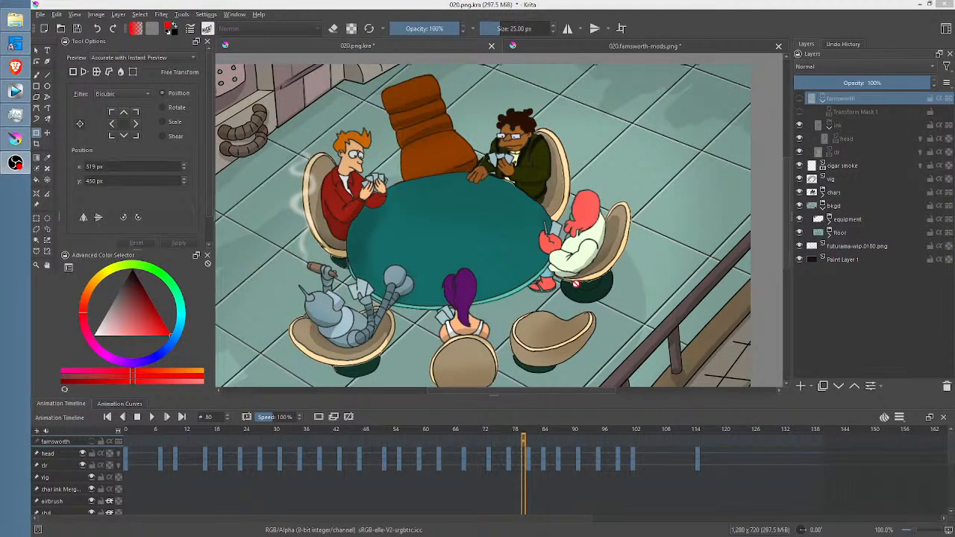
# Switch to Krita and open the recent file 010.png.kra from the channel-trailer folder.
pyautogui.click(41, 16)
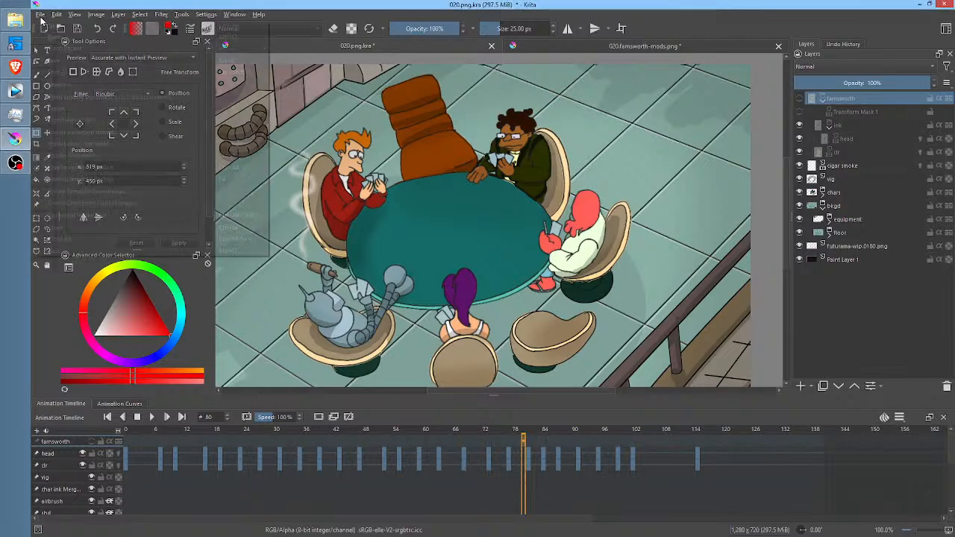
pyautogui.moveTo(60, 47)
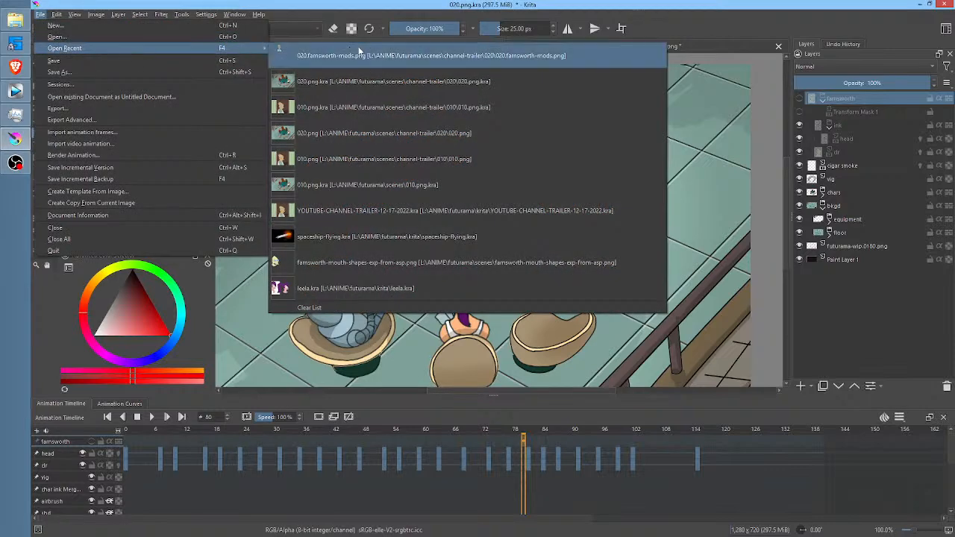
pyautogui.click(371, 110)
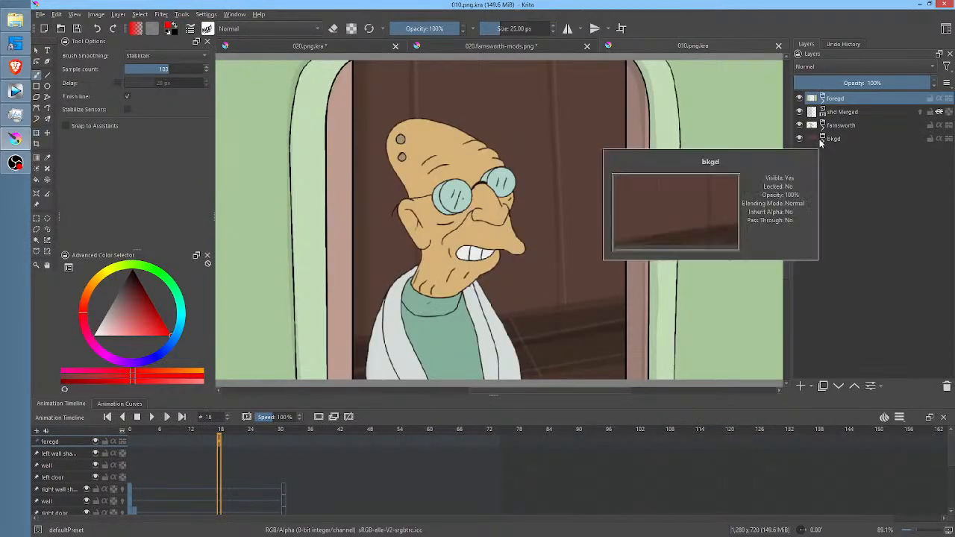
# Play the elevator door animation from frame 0 to review it, and stop the playback.
pyautogui.click(130, 433)
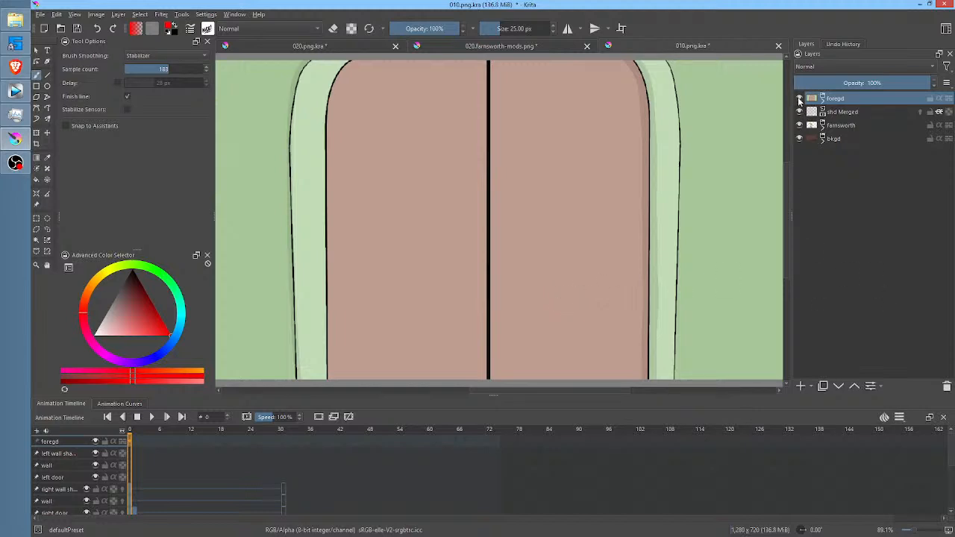
pyautogui.moveTo(799, 100)
pyautogui.press('space')
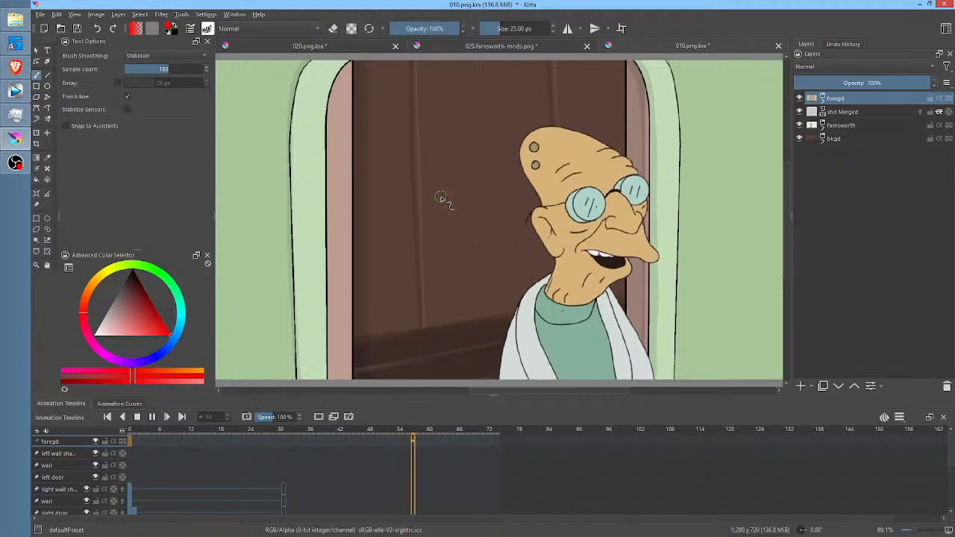
pyautogui.press('space')
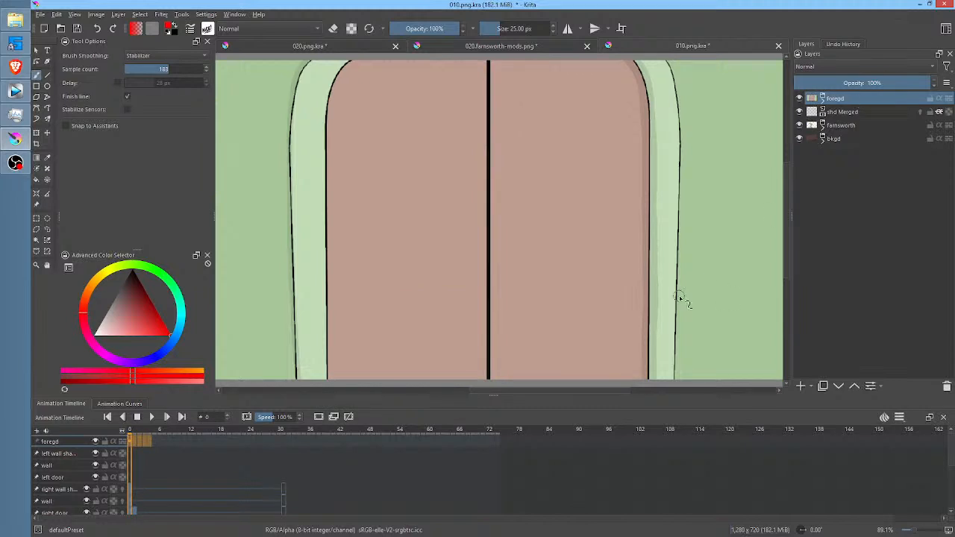
# Examine the In-memory and On-disk cache storage options in the animation cache performance settings, and close the dialog without saving.
pyautogui.click(203, 15)
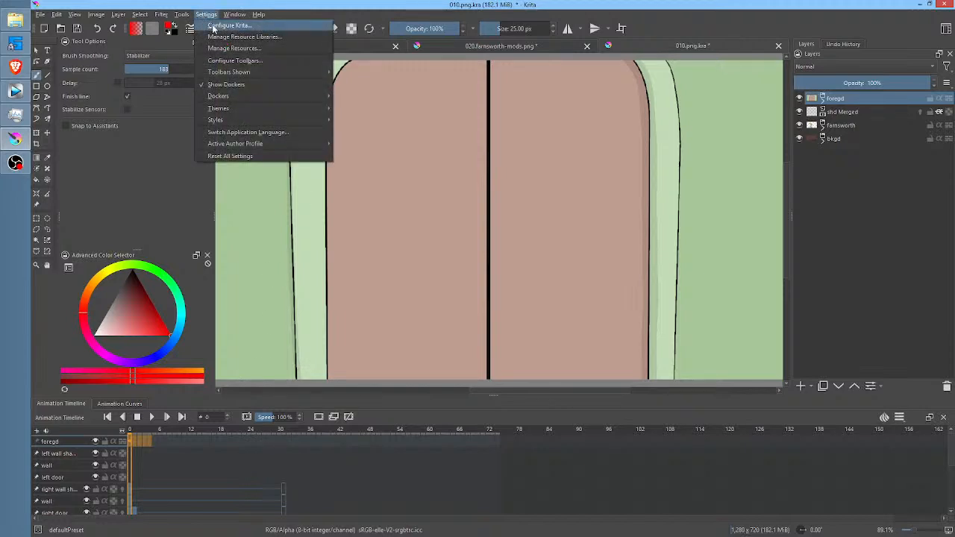
pyautogui.click(223, 25)
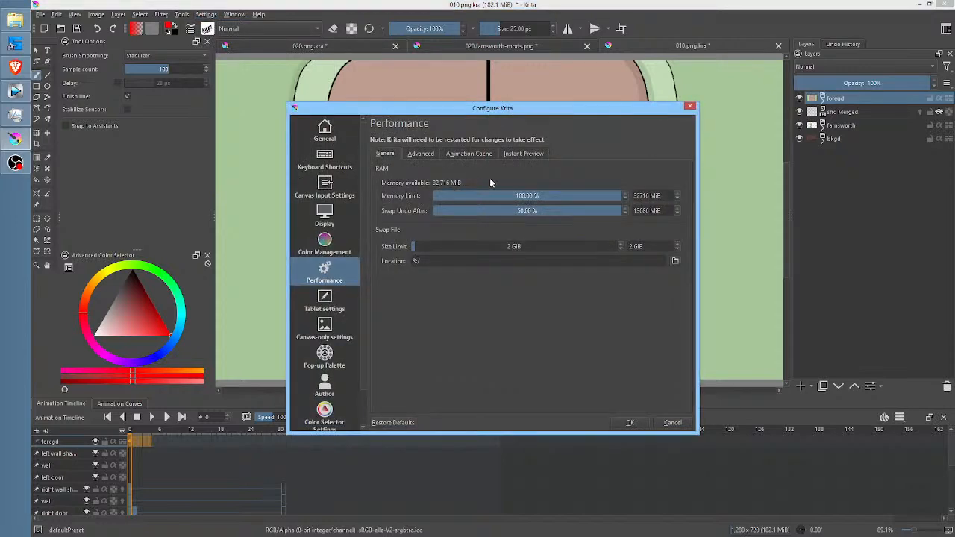
pyautogui.click(482, 155)
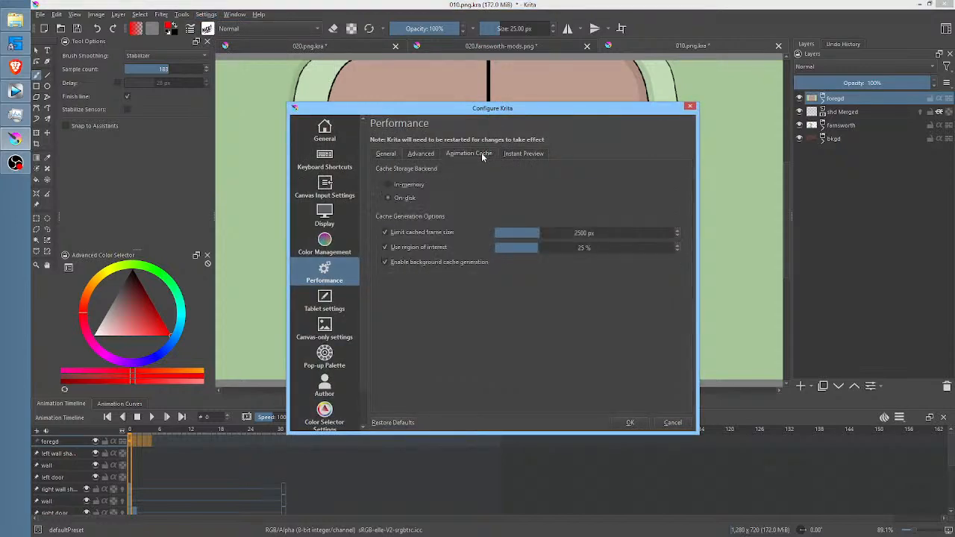
pyautogui.click(391, 185)
pyautogui.click(403, 199)
pyautogui.moveTo(411, 201)
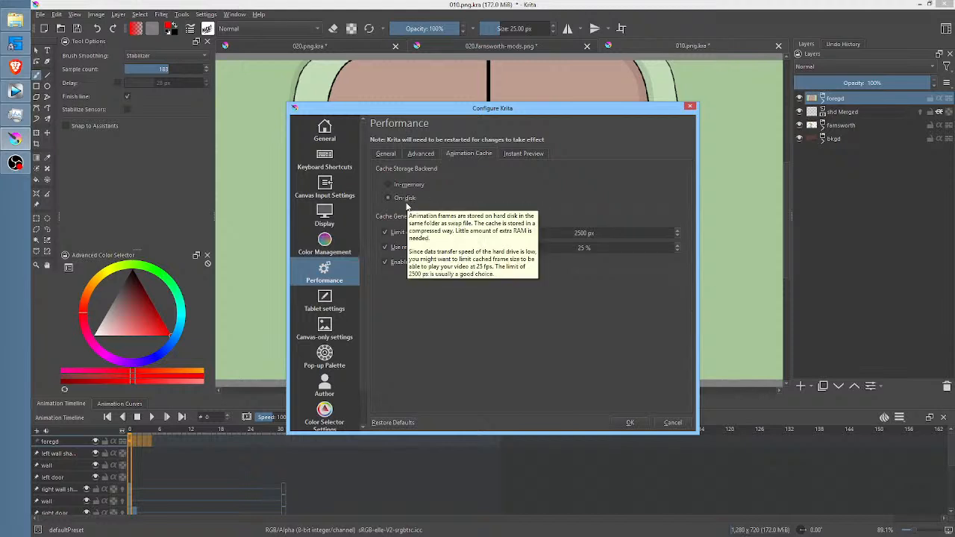
pyautogui.moveTo(411, 185)
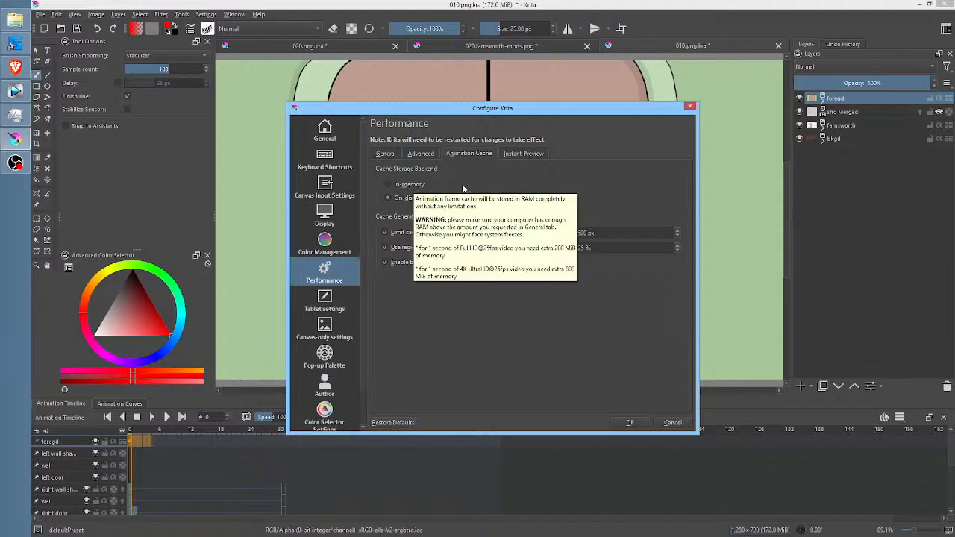
pyautogui.click(689, 105)
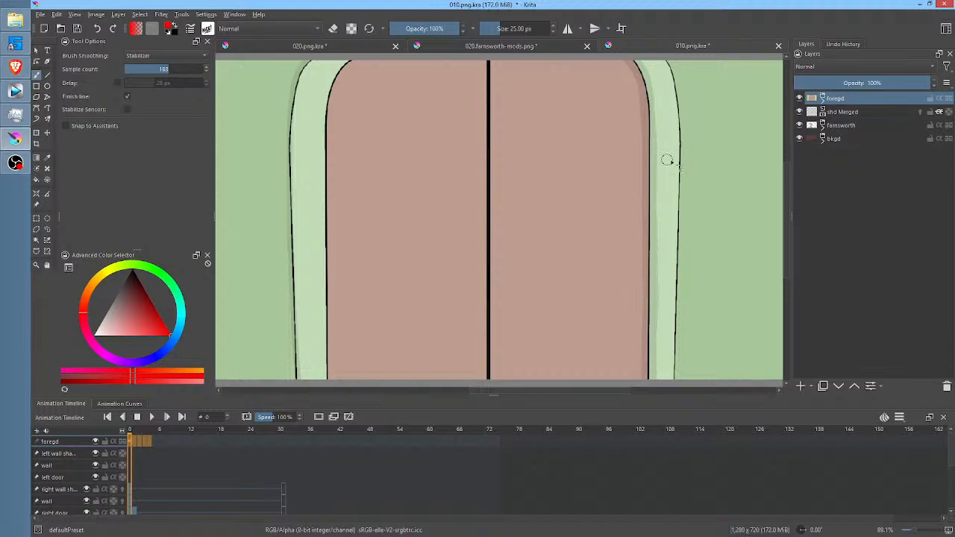
# Expand the farnsworth group, select its body layer, enlarge the animation timeline and scrub to frame 36 to examine the keyframes.
pyautogui.click(822, 128)
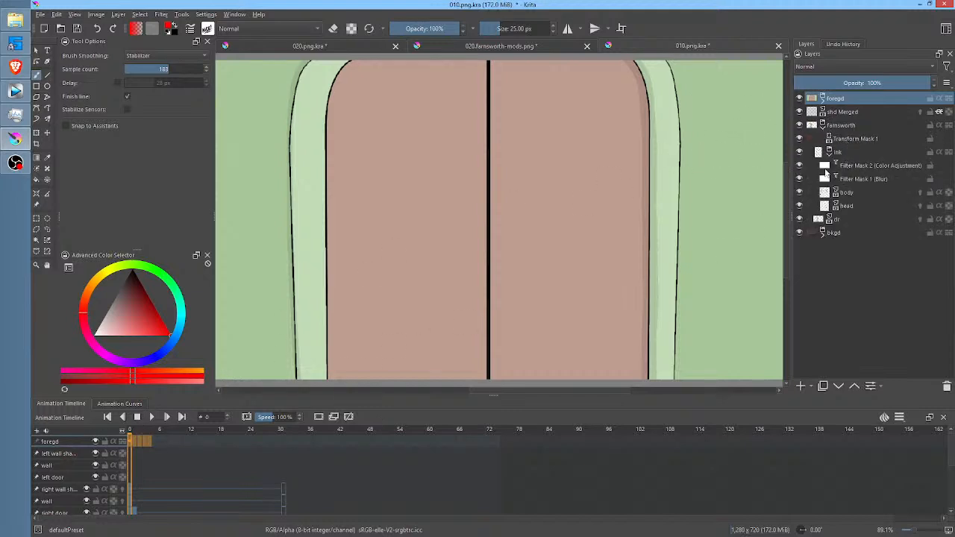
pyautogui.click(858, 193)
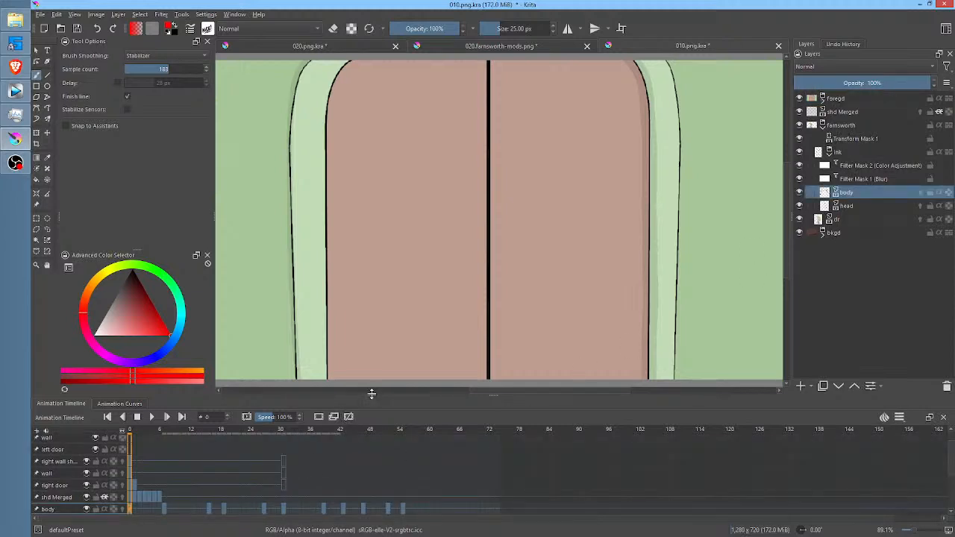
pyautogui.moveTo(374, 391); pyautogui.dragTo(385, 352)
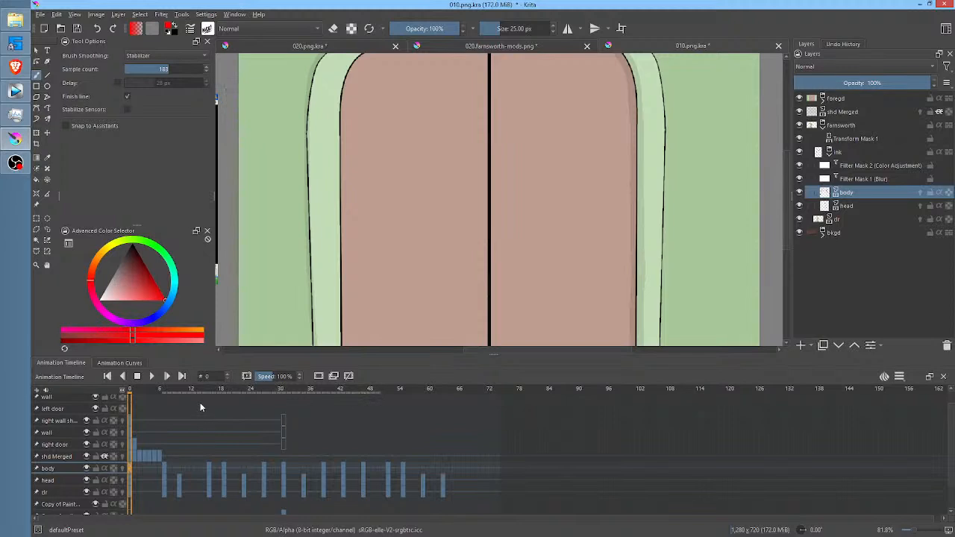
pyautogui.moveTo(209, 393); pyautogui.dragTo(309, 404)
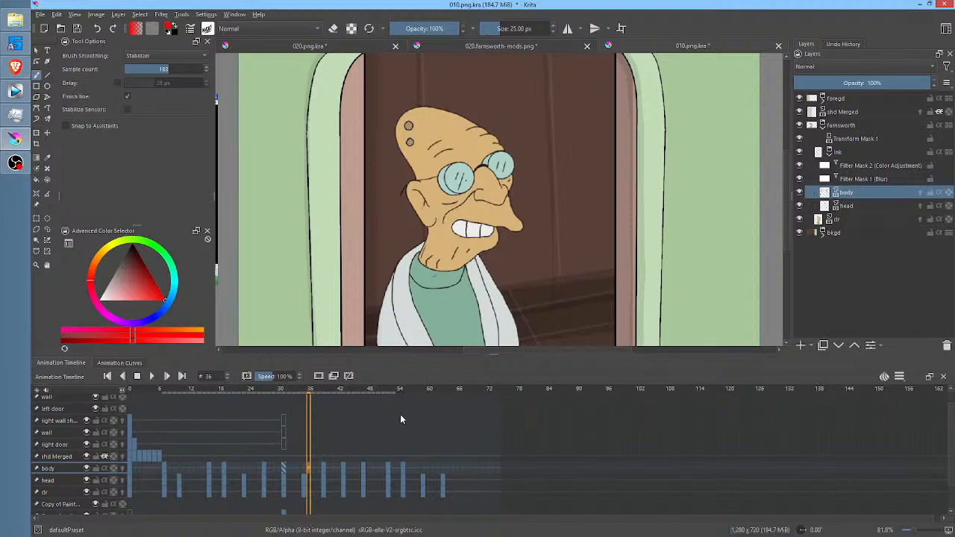
# Scrub the elevator scene from frame 0 to frame 11 in the animation timeline, and play it.
pyautogui.press('Home')
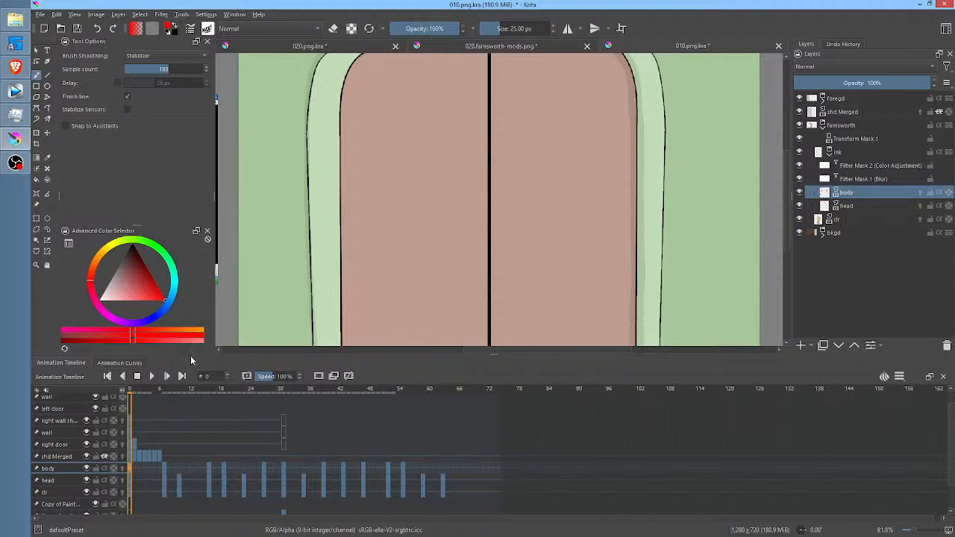
pyautogui.moveTo(137, 401); pyautogui.dragTo(185, 402)
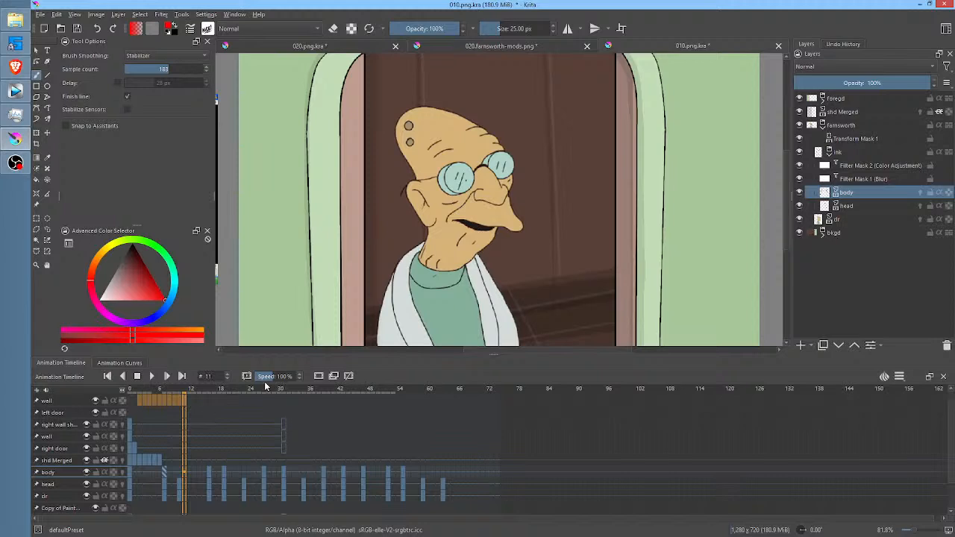
pyautogui.press('space')
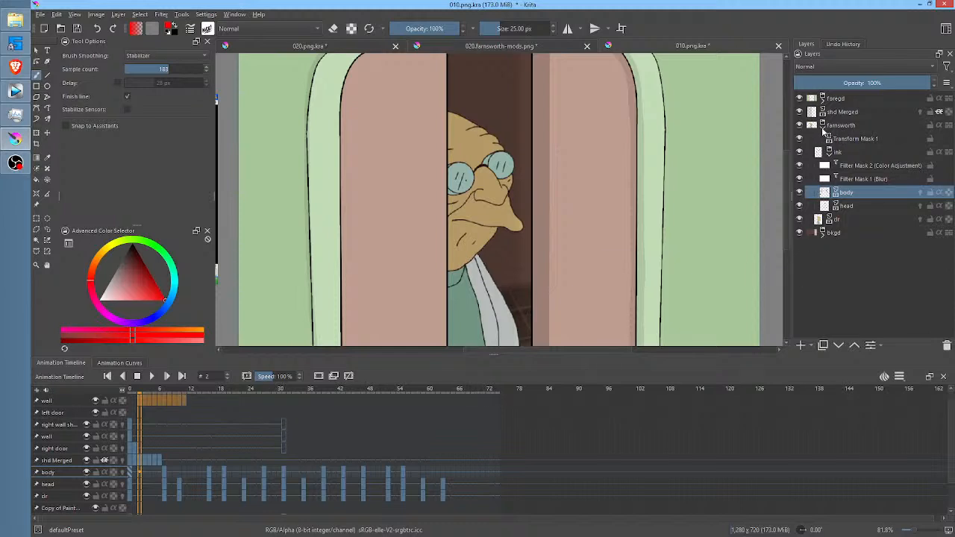
# Compare the In-memory and On-disk animation cache options with the swap file settings in the performance configuration, and cancel the dialog.
pyautogui.moveTo(823, 131)
pyautogui.click(208, 15)
pyautogui.click(213, 26)
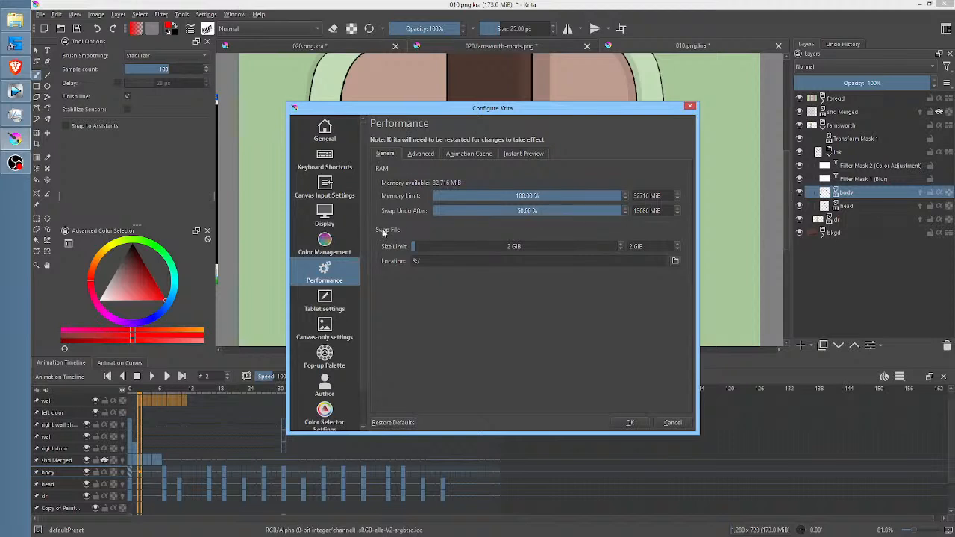
pyautogui.click(458, 154)
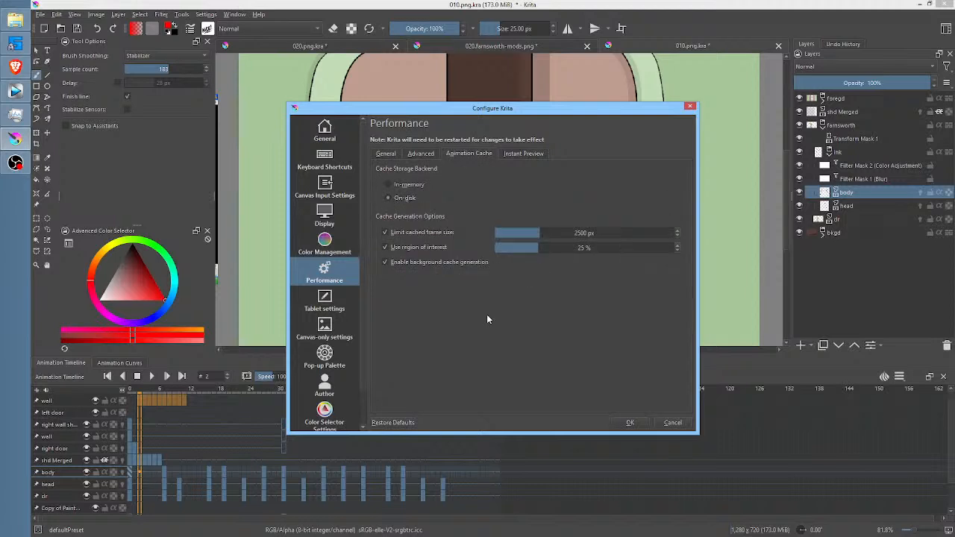
pyautogui.click(387, 187)
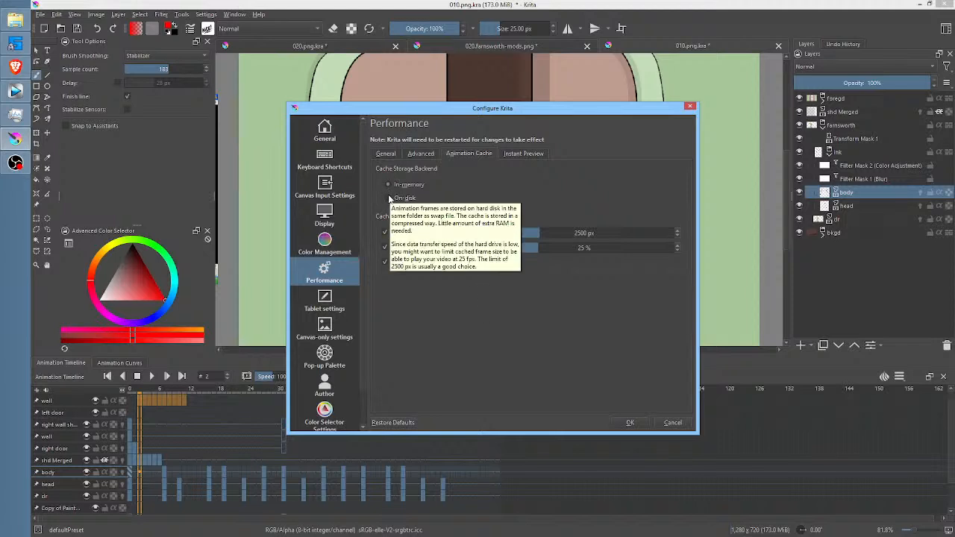
pyautogui.click(389, 198)
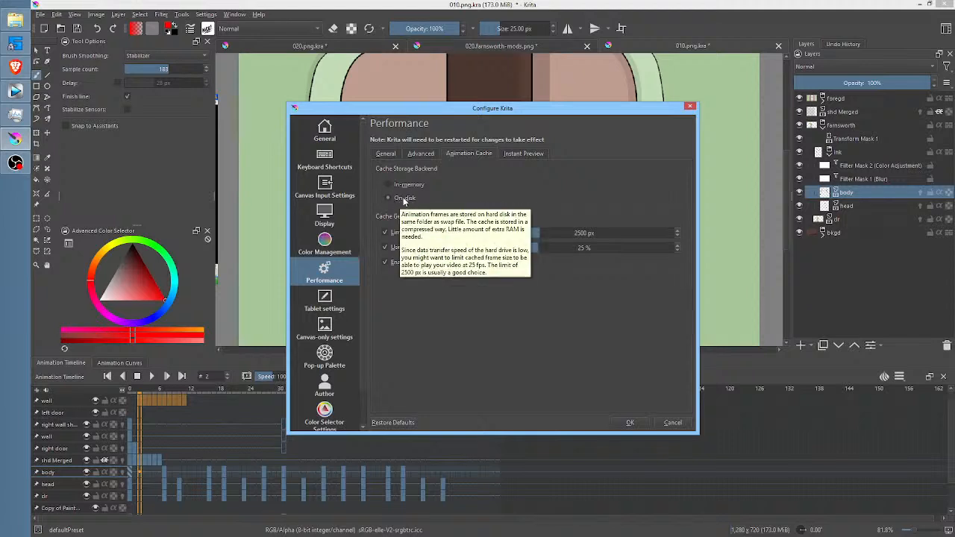
pyautogui.click(387, 154)
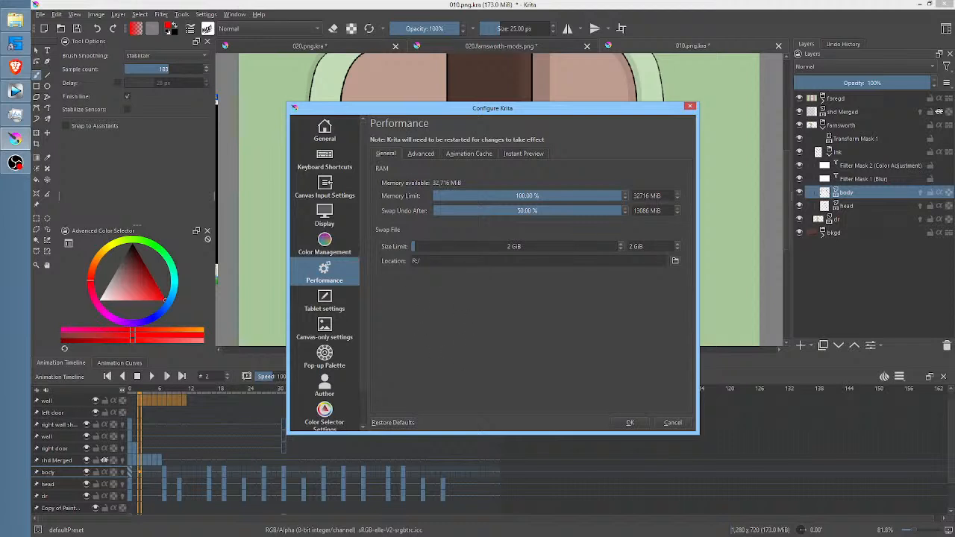
pyautogui.click(467, 153)
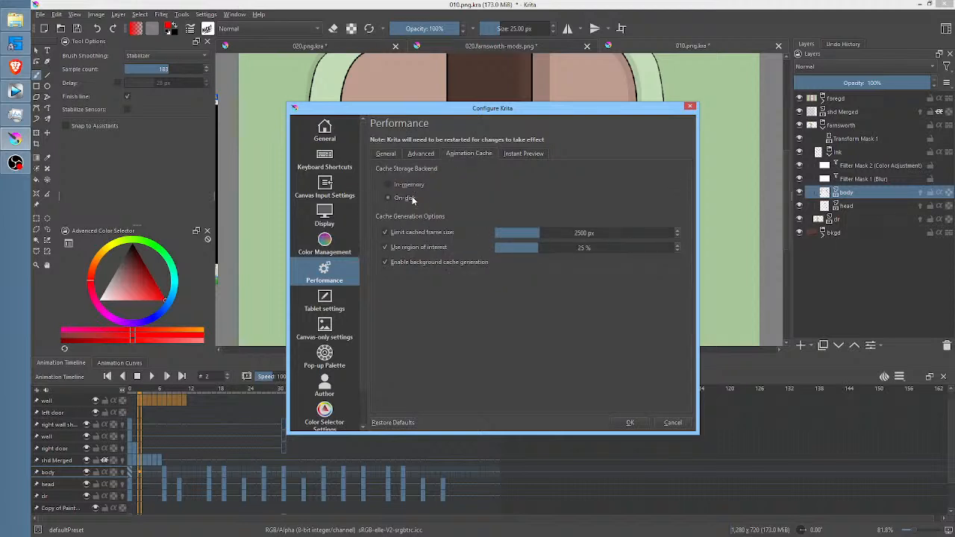
pyautogui.click(386, 154)
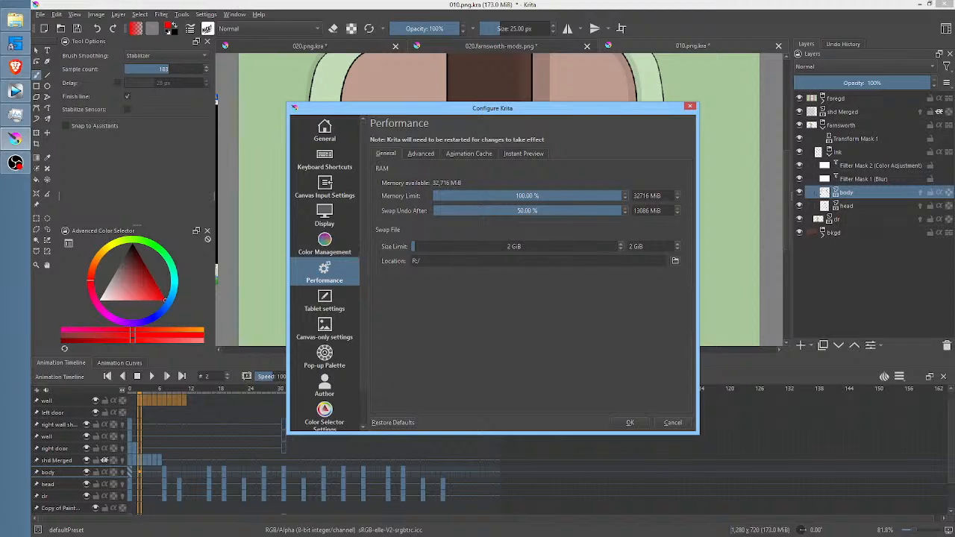
pyautogui.press('Escape')
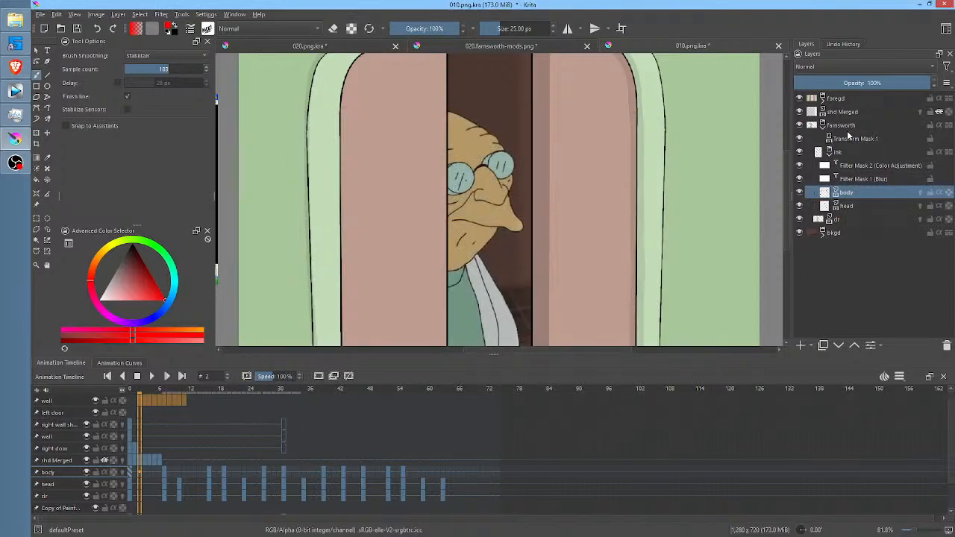
# Hide the farnsworth group's Transform Mask 1, play the animation from frame 0 without it, and show the mask again.
pyautogui.click(799, 140)
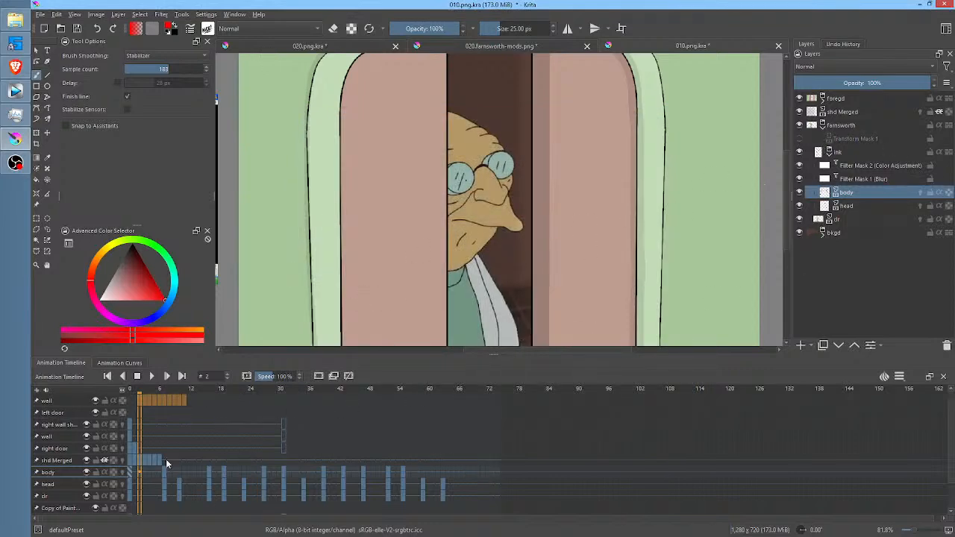
pyautogui.click(131, 403)
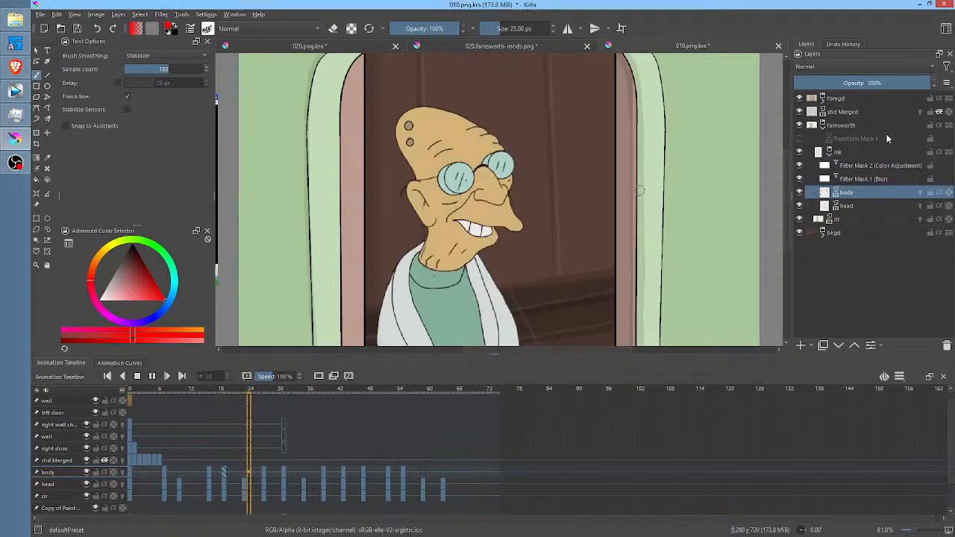
pyautogui.press('space')
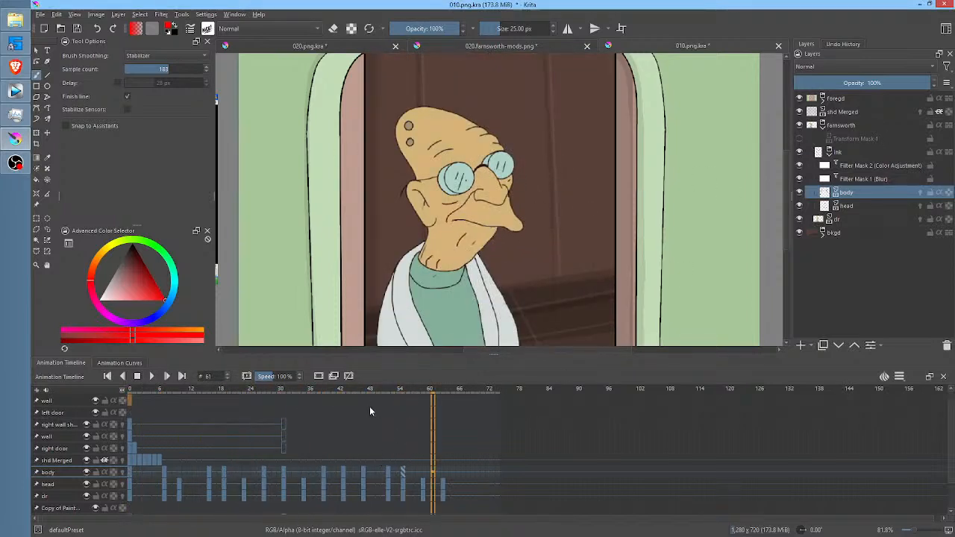
pyautogui.click(798, 140)
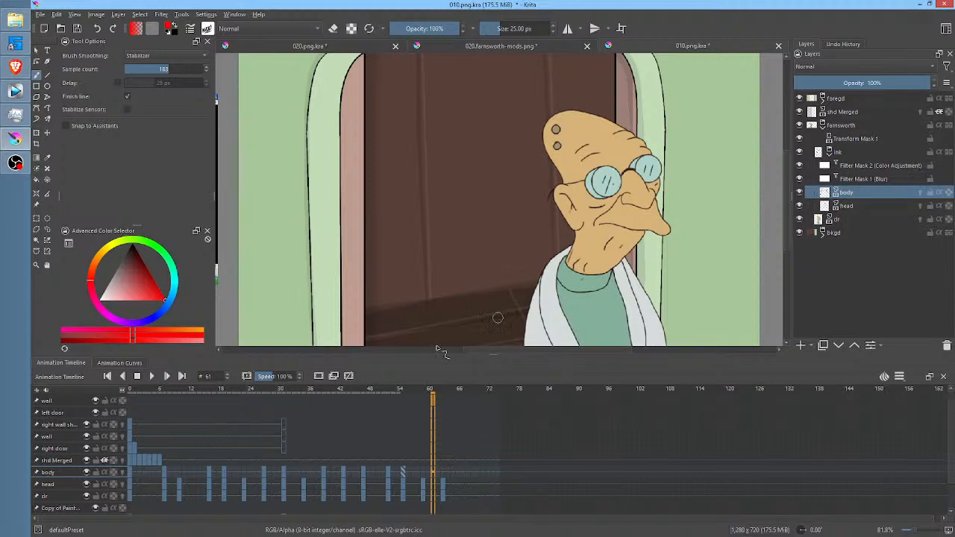
# Return the animation to frame 0, collapse the farnsworth group, and switch to Vegas Pro to view the trailer timeline.
pyautogui.click(379, 390)
pyautogui.press('Home')
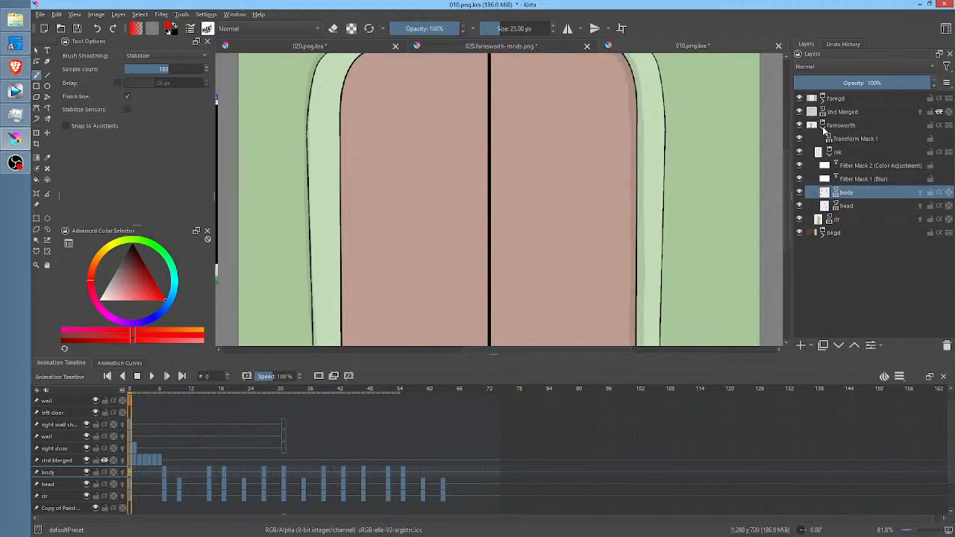
pyautogui.click(822, 127)
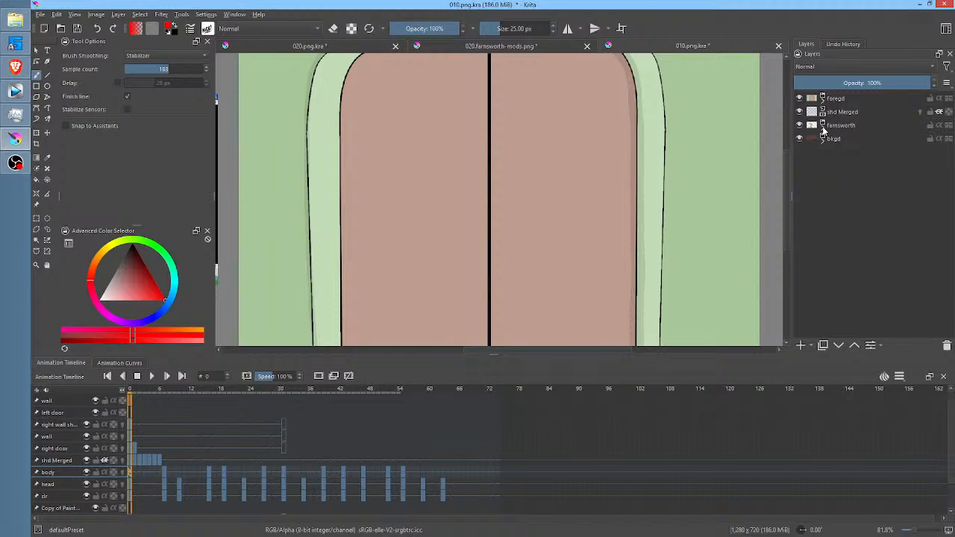
pyautogui.moveTo(824, 131)
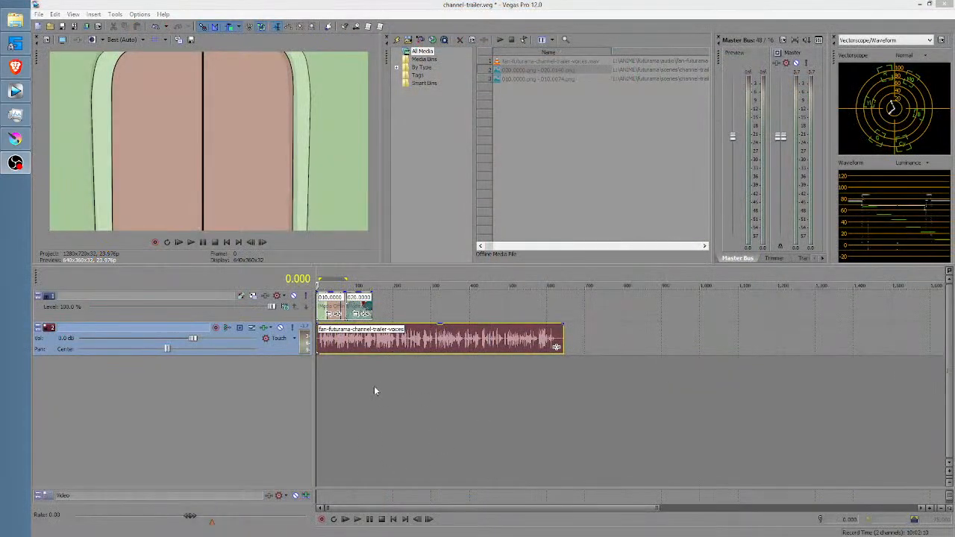
pyautogui.click(353, 371)
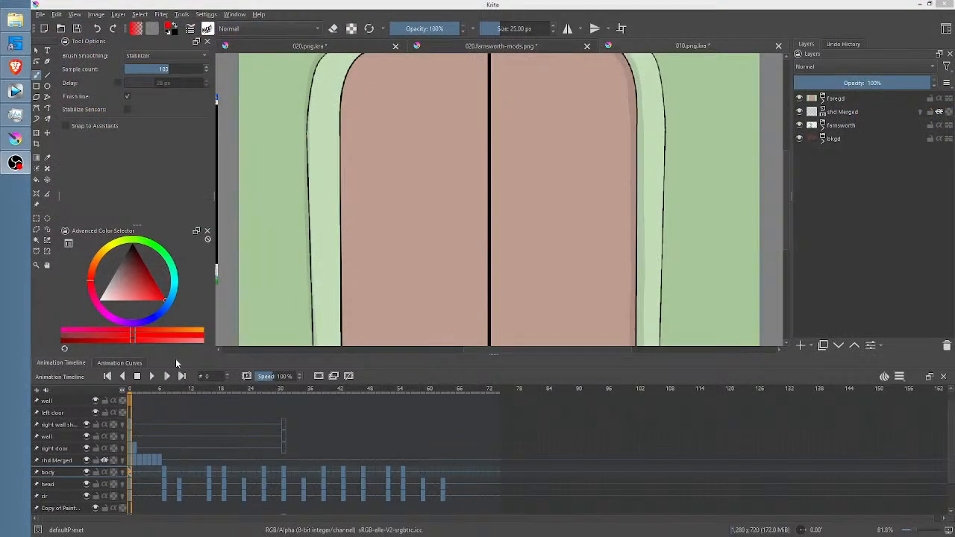
# Switch back to Krita, play the 010.png.kra animation from frame 0, and stop the playback.
pyautogui.click(138, 400)
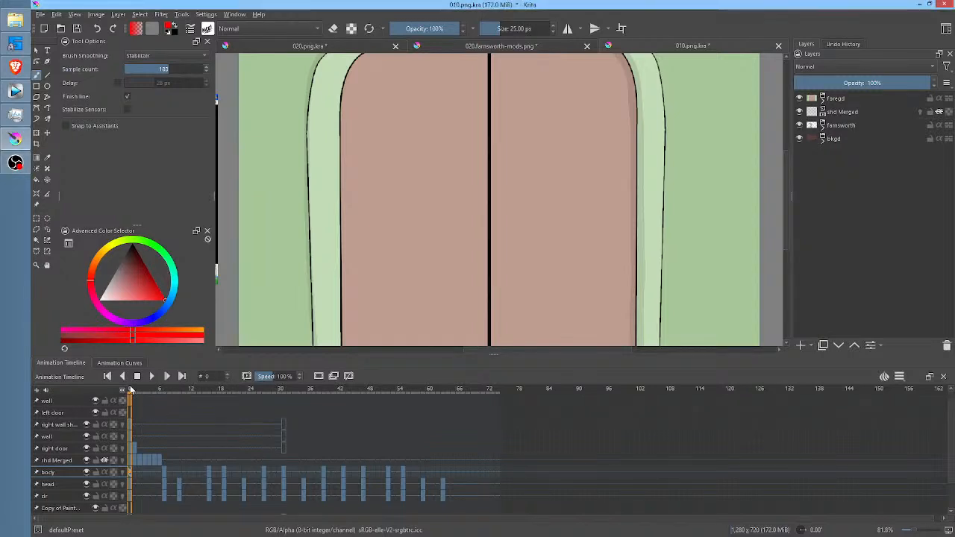
pyautogui.press('space')
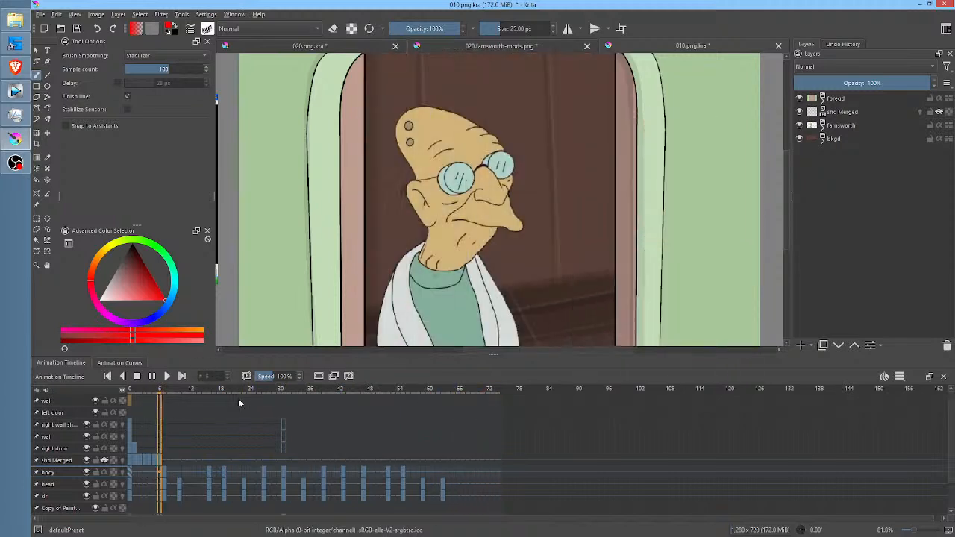
pyautogui.press('space')
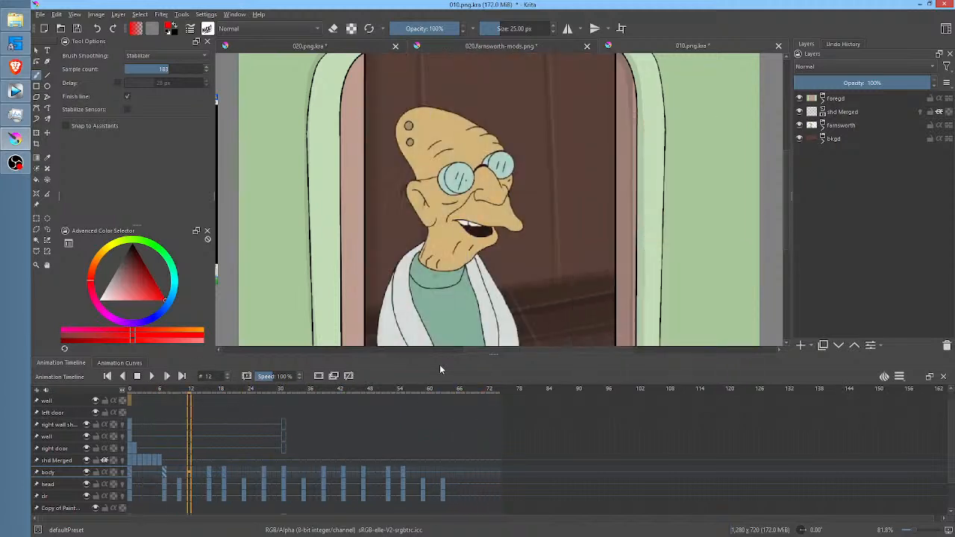
# Expand the farnsworth group, select Transform Mask 1, and examine its keyframes from frame 42 through frame 65.
pyautogui.click(823, 125)
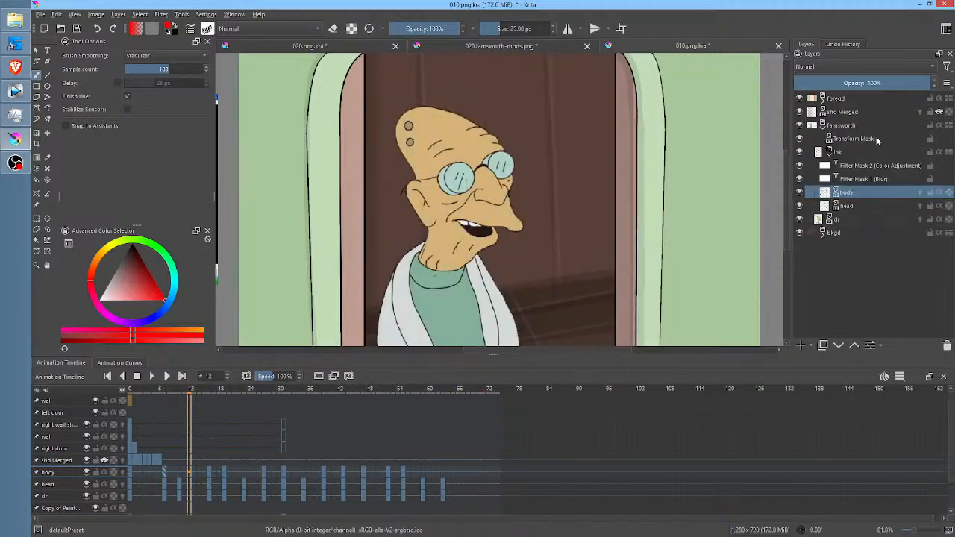
pyautogui.click(857, 138)
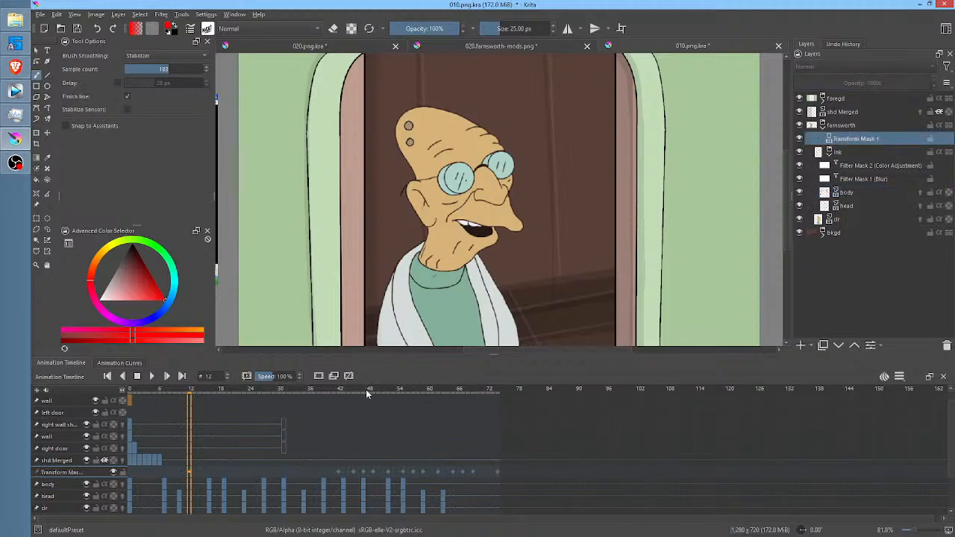
pyautogui.click(330, 390)
pyautogui.click(333, 390)
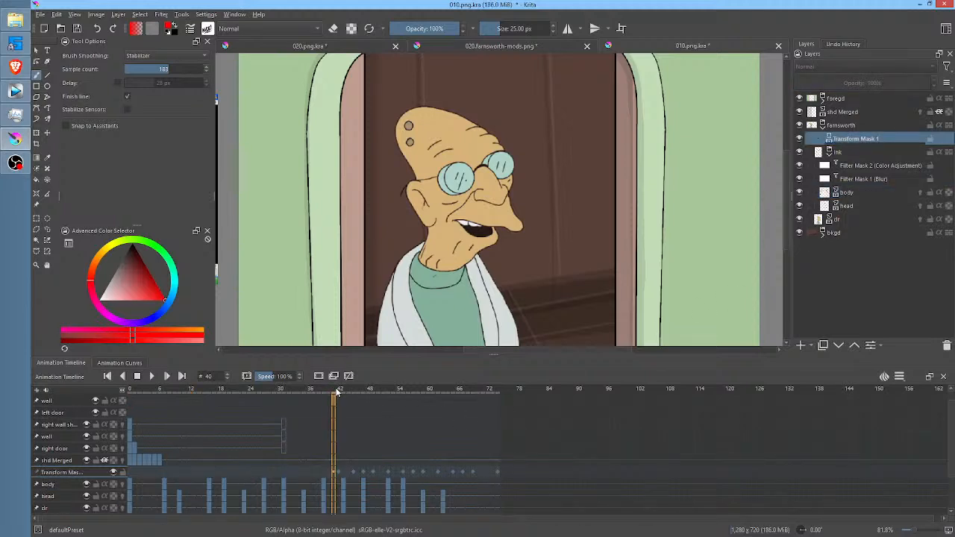
pyautogui.click(341, 472)
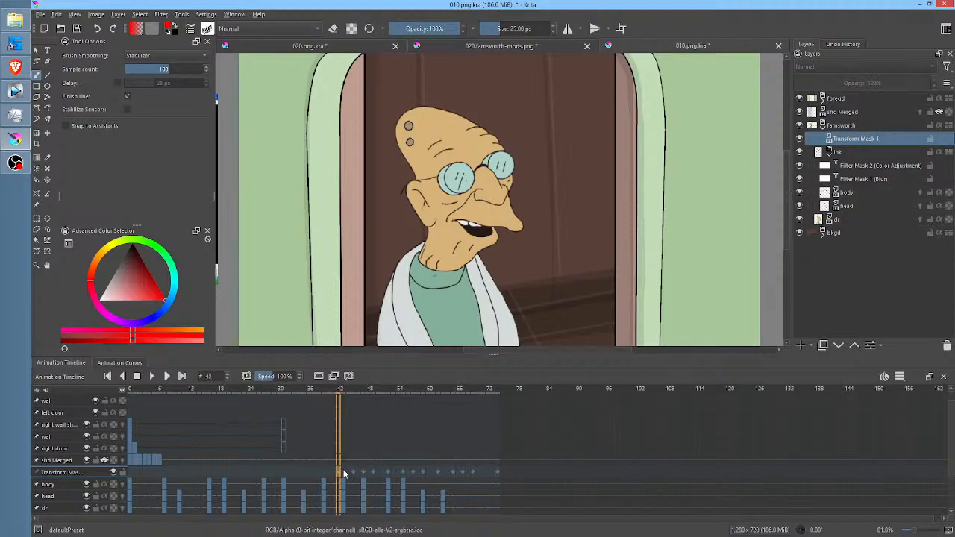
pyautogui.click(354, 472)
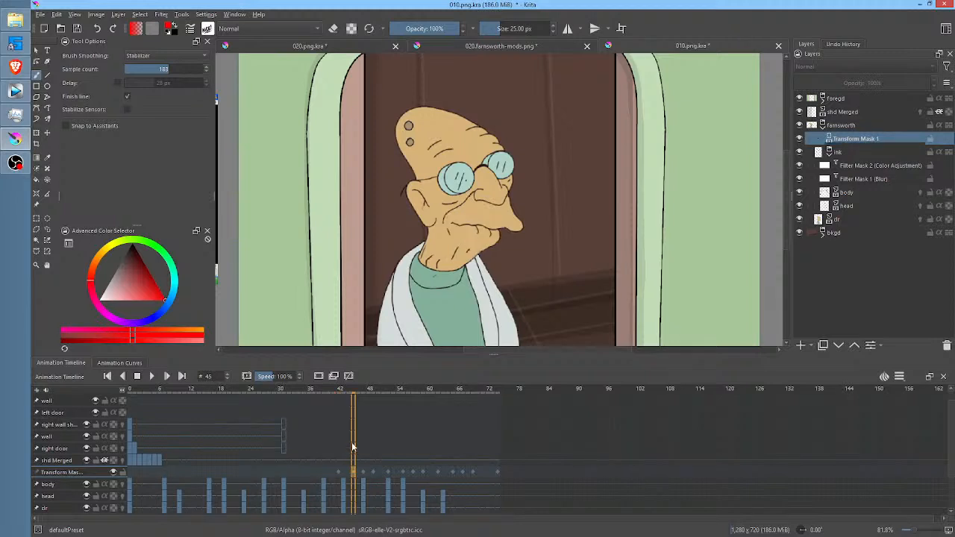
pyautogui.moveTo(357, 393); pyautogui.dragTo(454, 407)
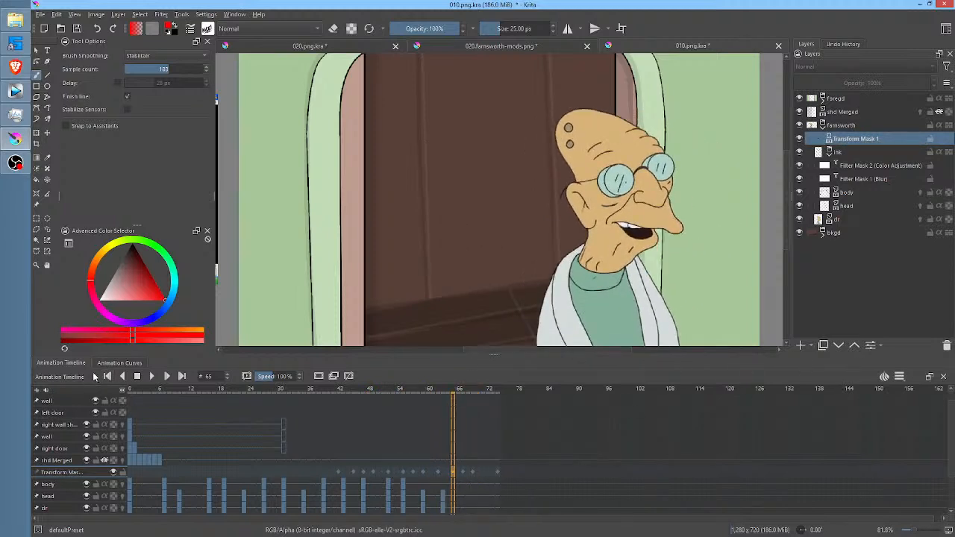
# Mute the animation's audio track, fan-futurama-channel-trailer-voices.wav.
pyautogui.click(46, 389)
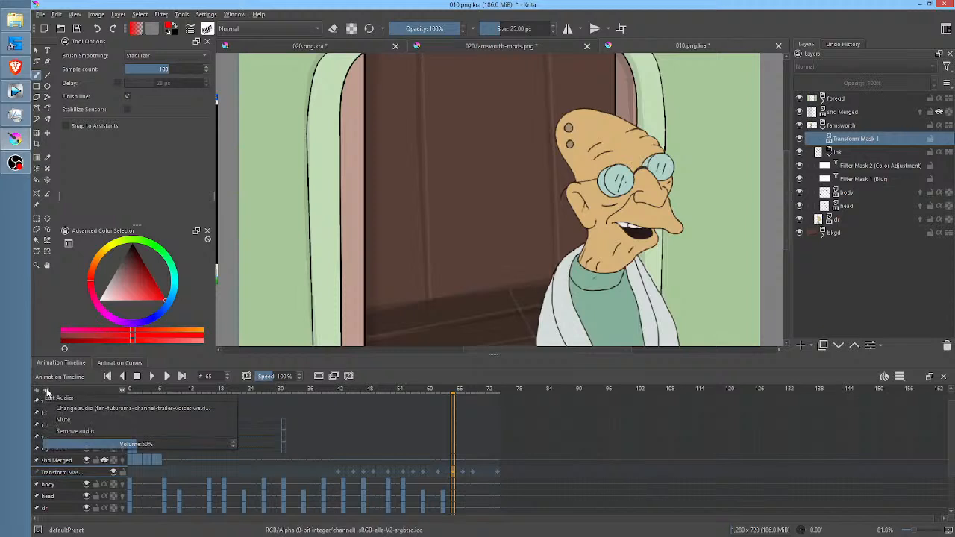
pyautogui.moveTo(143, 446)
pyautogui.mouseDown()
pyautogui.moveTo(22, 443)
pyautogui.moveTo(141, 445)
pyautogui.mouseUp()
pyautogui.click(79, 422)
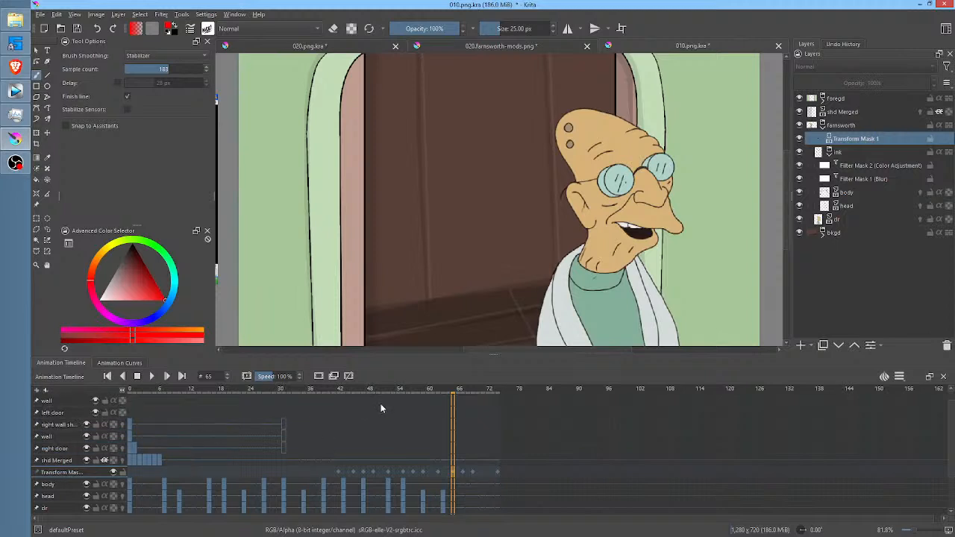
# Examine Transform Mask 1's position curves between frames 42 and 49, and return to the animation timeline at frame 42.
pyautogui.moveTo(432, 391); pyautogui.dragTo(337, 375)
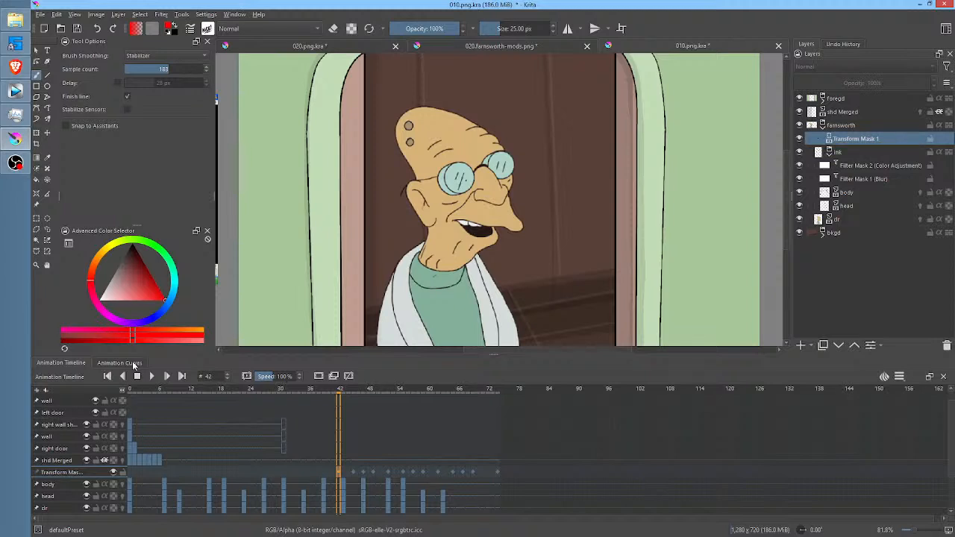
pyautogui.click(133, 364)
pyautogui.moveTo(698, 390)
pyautogui.mouseDown()
pyautogui.moveTo(681, 389)
pyautogui.moveTo(698, 391)
pyautogui.mouseUp()
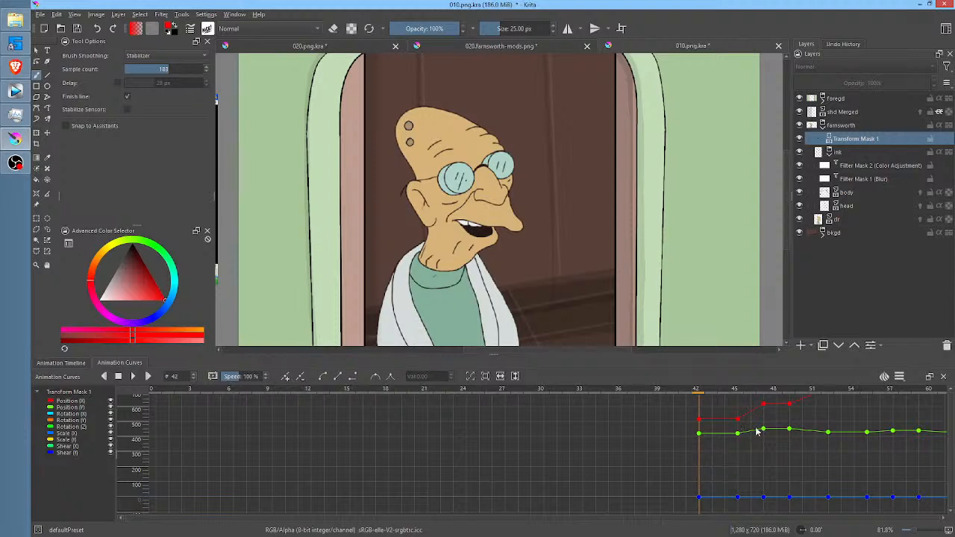
pyautogui.moveTo(708, 391); pyautogui.dragTo(788, 396)
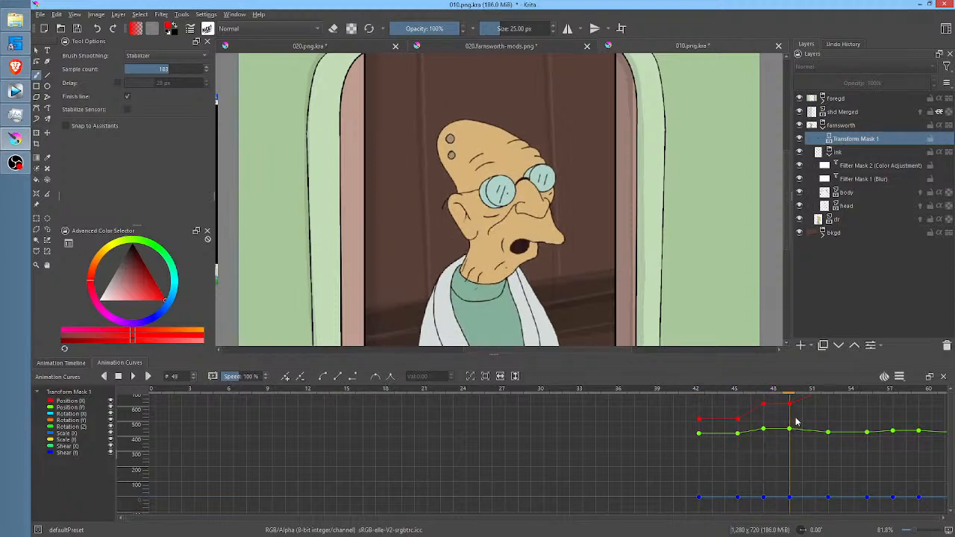
pyautogui.click(696, 392)
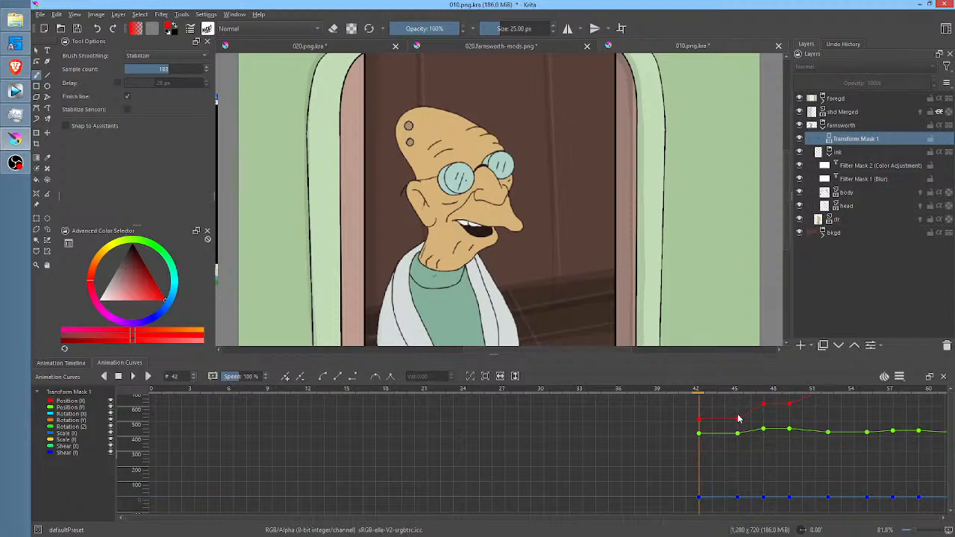
pyautogui.click(49, 364)
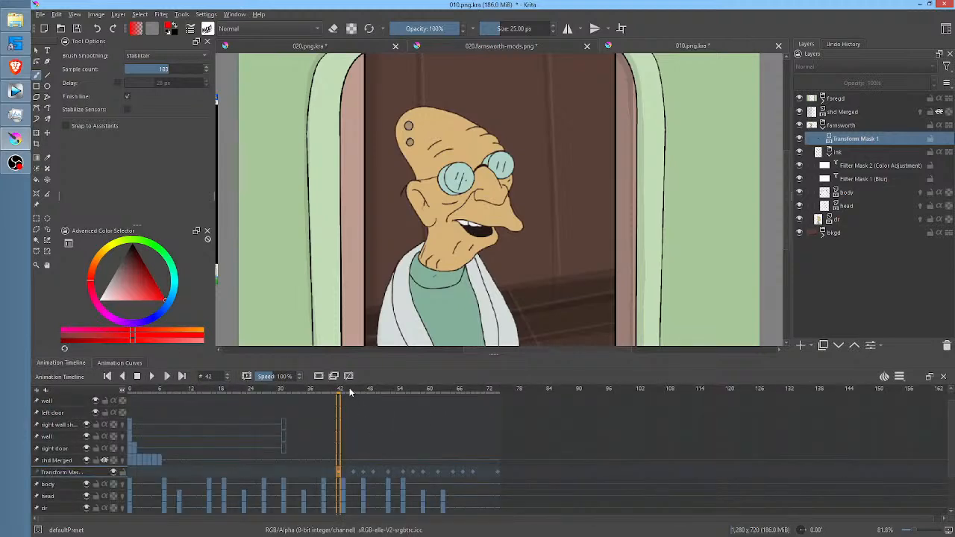
# Examine Farnsworth's pose at Transform Mask 1's keyframes around frames 56 and 57, and return to frame 42.
pyautogui.click(385, 473)
pyautogui.click(408, 473)
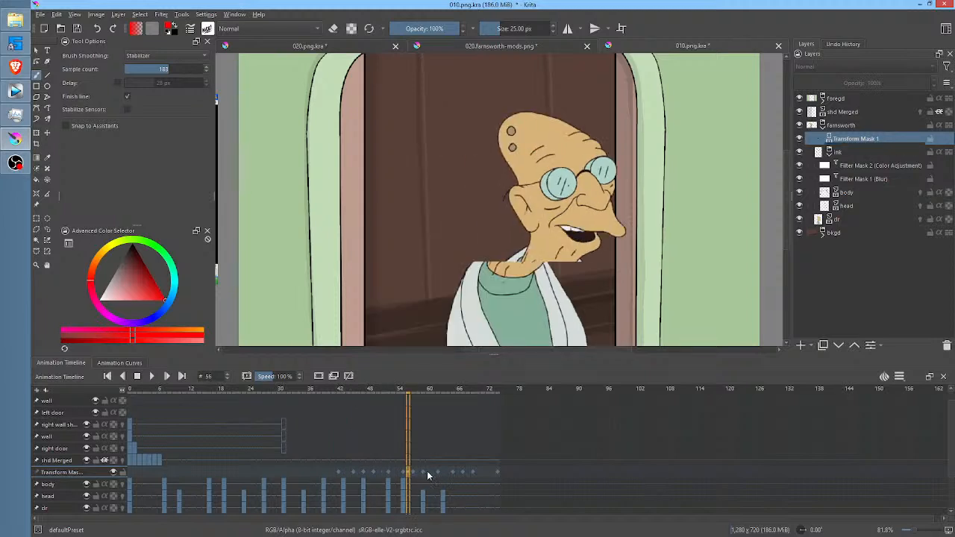
pyautogui.click(415, 472)
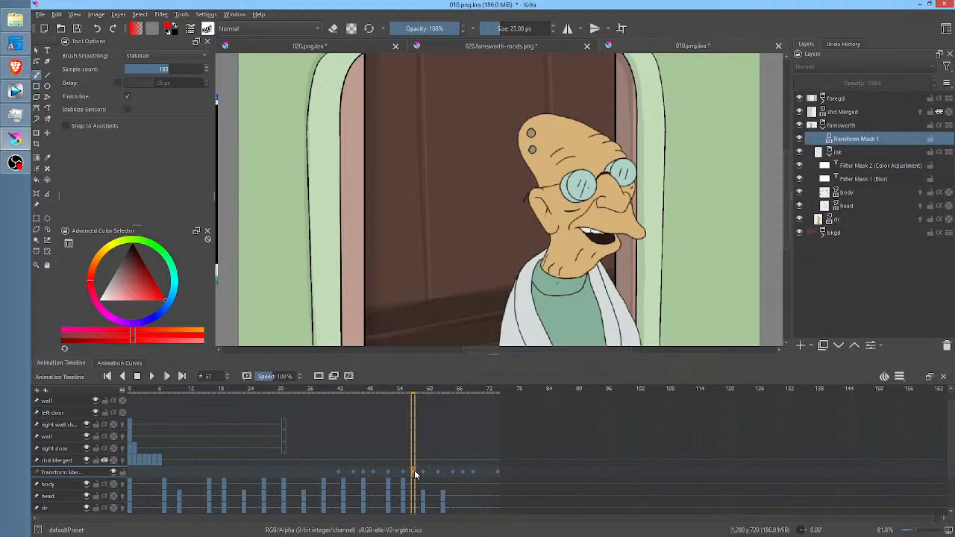
pyautogui.click(340, 473)
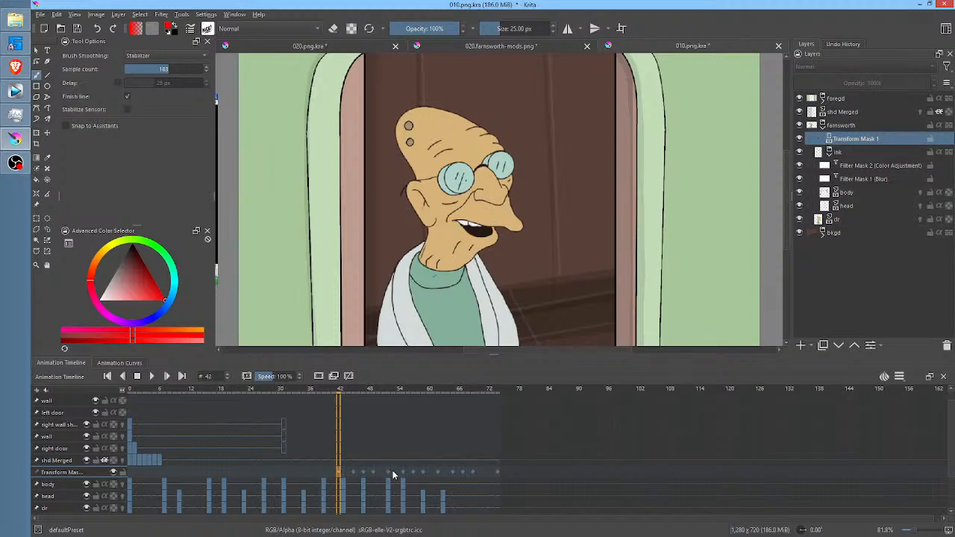
# Compare Farnsworth with Transform Mask 1 hidden and shown, and check the poses between frames 40 and 42.
pyautogui.click(799, 140)
pyautogui.moveTo(340, 388); pyautogui.dragTo(328, 425)
pyautogui.click(800, 140)
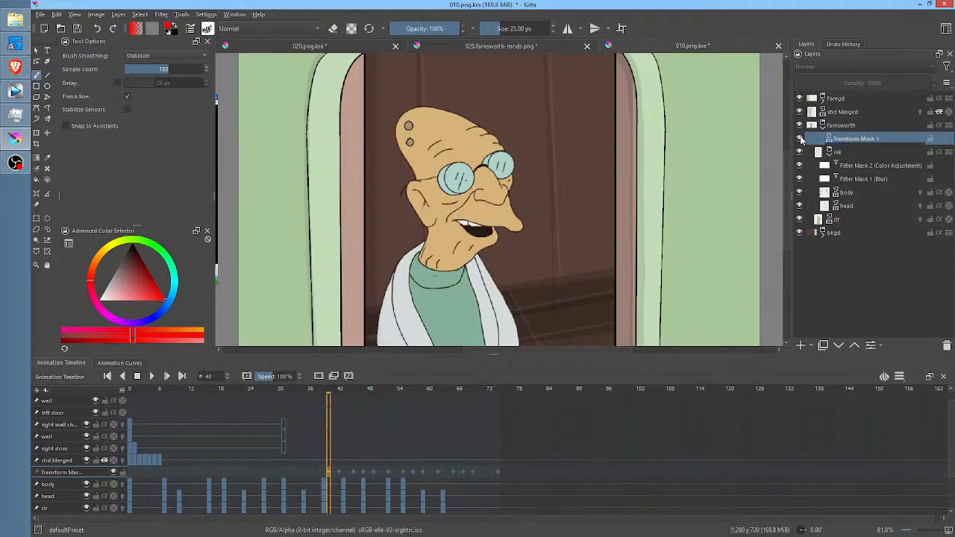
pyautogui.click(335, 390)
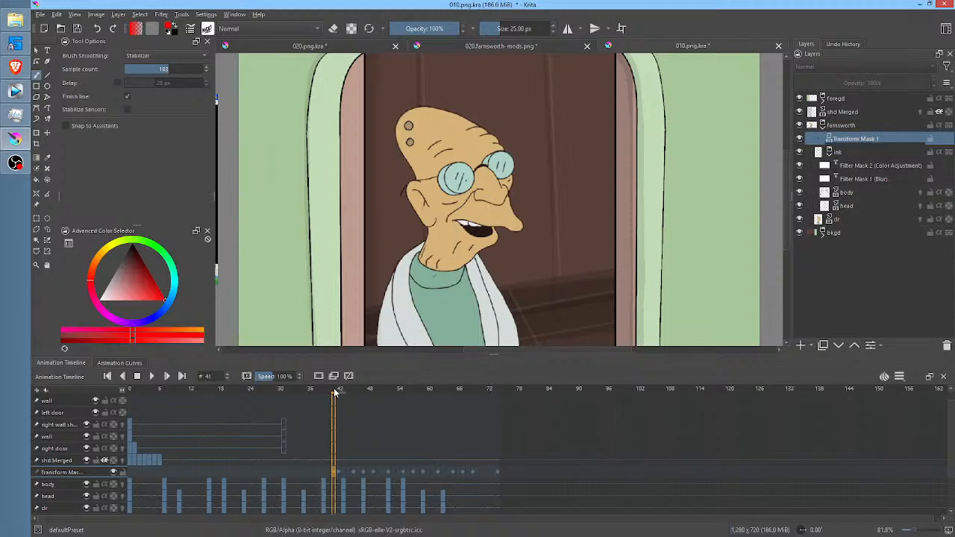
pyautogui.click(339, 390)
pyautogui.click(336, 390)
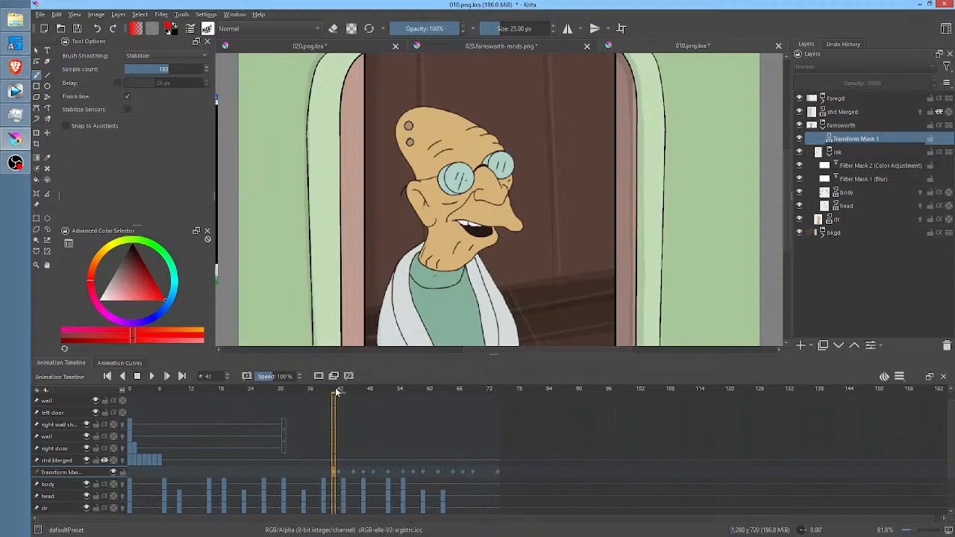
# Scrub the animation back from frame 74 to frame 49, and examine Transform Mask 1's full position curves in the animation curves.
pyautogui.click(498, 391)
pyautogui.moveTo(498, 391); pyautogui.dragTo(373, 393)
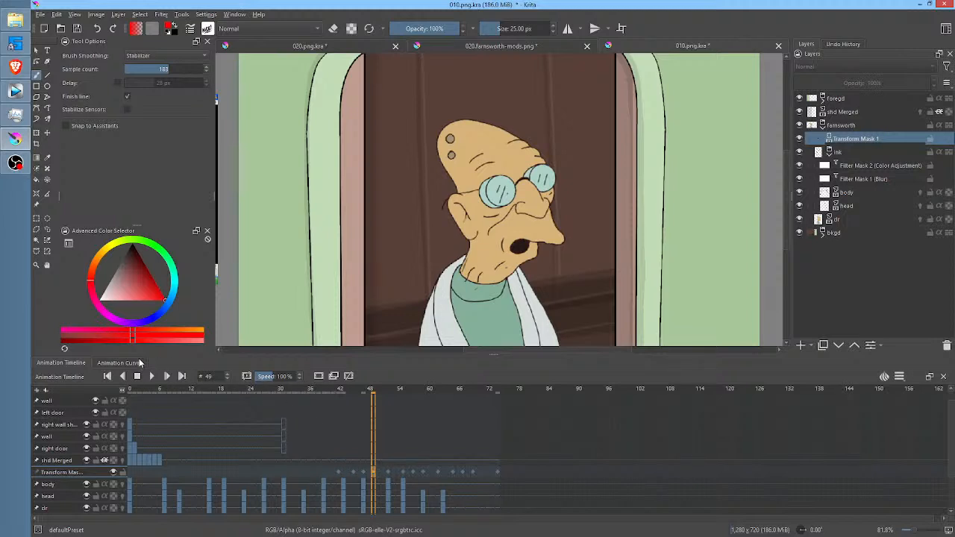
pyautogui.click(119, 363)
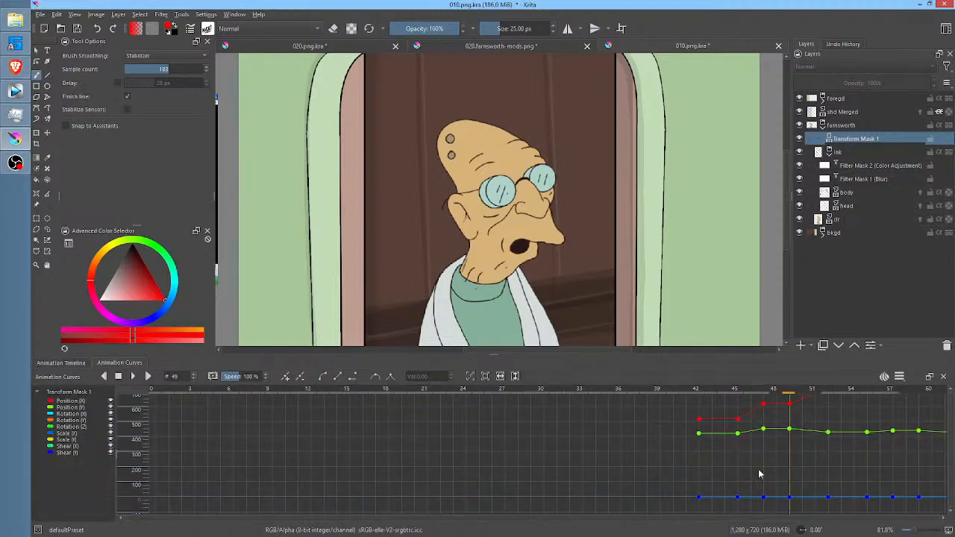
pyautogui.moveTo(577, 519); pyautogui.dragTo(713, 518)
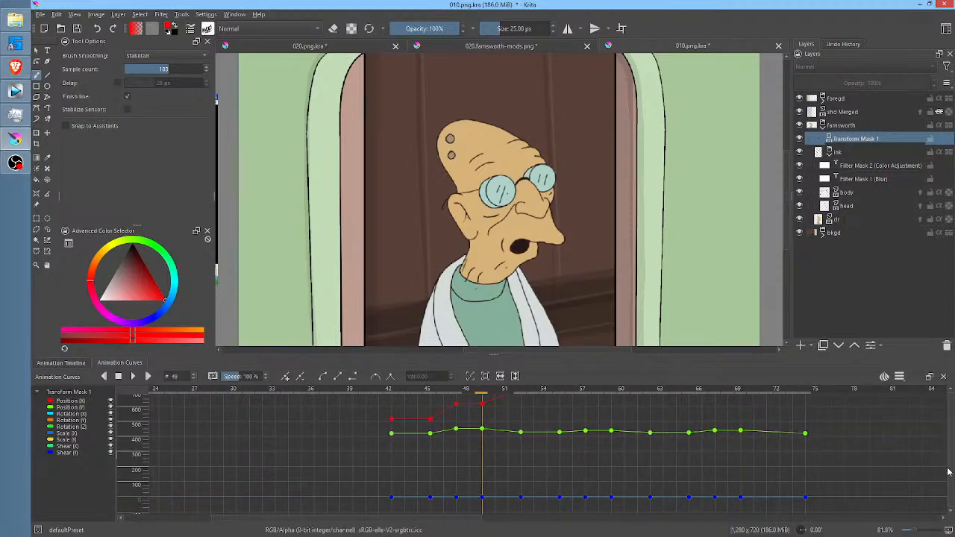
pyautogui.scroll(4, 951, 478)
pyautogui.scroll(1, 950, 481)
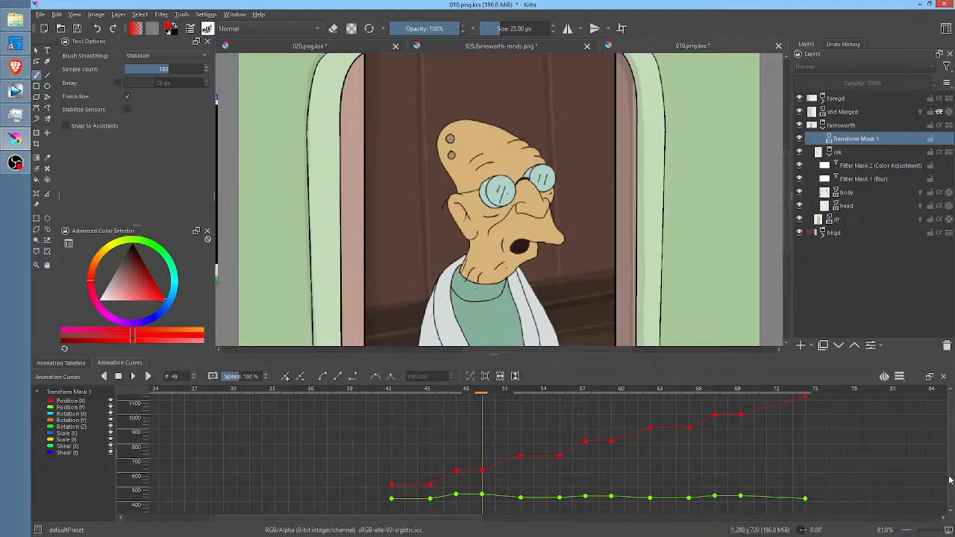
# Inspect the Position (X) keys between frames 47 and 55, scrubbing through those frames and back to frame 43.
pyautogui.click(456, 471)
pyautogui.click(456, 471)
pyautogui.click(521, 455)
pyautogui.moveTo(510, 393)
pyautogui.mouseDown()
pyautogui.moveTo(548, 394)
pyautogui.moveTo(407, 392)
pyautogui.moveTo(522, 381)
pyautogui.moveTo(420, 376)
pyautogui.moveTo(502, 385)
pyautogui.mouseUp()
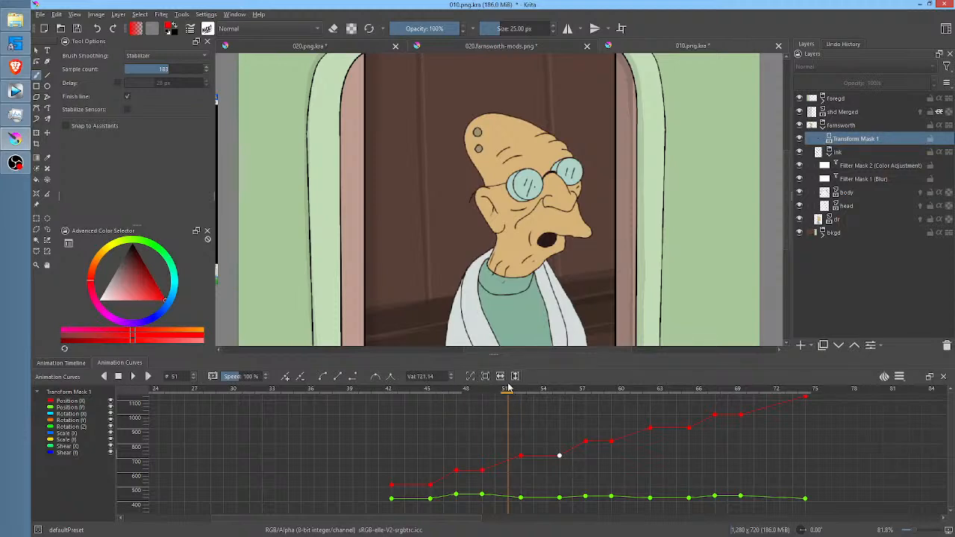
pyautogui.moveTo(507, 393)
pyautogui.mouseDown()
pyautogui.moveTo(440, 390)
pyautogui.moveTo(579, 396)
pyautogui.moveTo(458, 393)
pyautogui.moveTo(516, 382)
pyautogui.mouseUp()
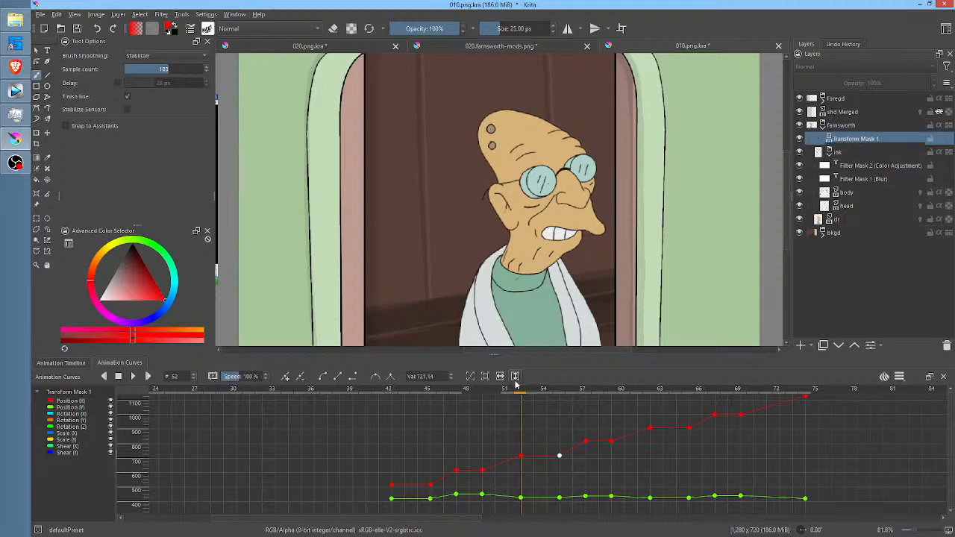
pyautogui.click(498, 393)
pyautogui.moveTo(498, 393); pyautogui.dragTo(515, 388)
pyautogui.click(533, 391)
pyautogui.moveTo(457, 388); pyautogui.dragTo(403, 392)
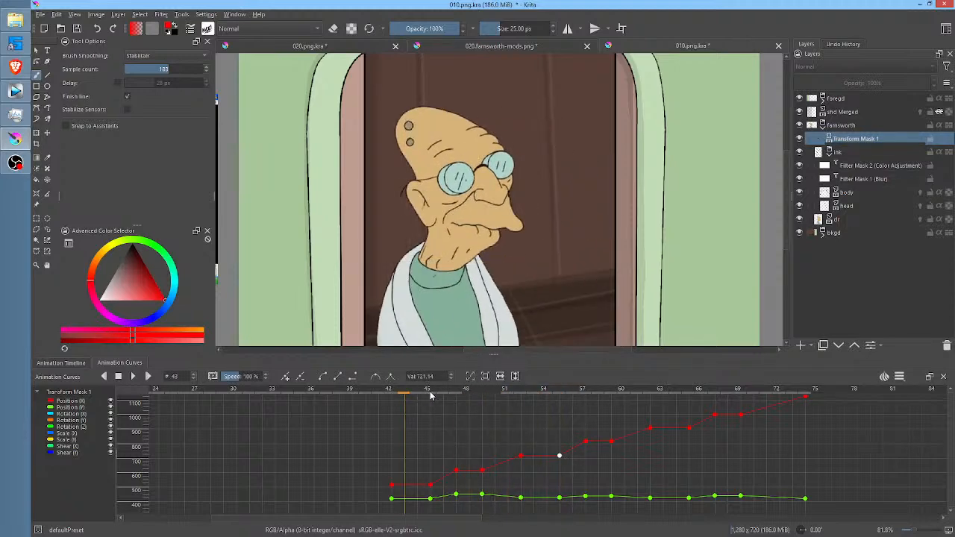
# Play the sliding movement from frame 43, replay it from frame 42, and stop the playback.
pyautogui.press('space')
pyautogui.press('space')
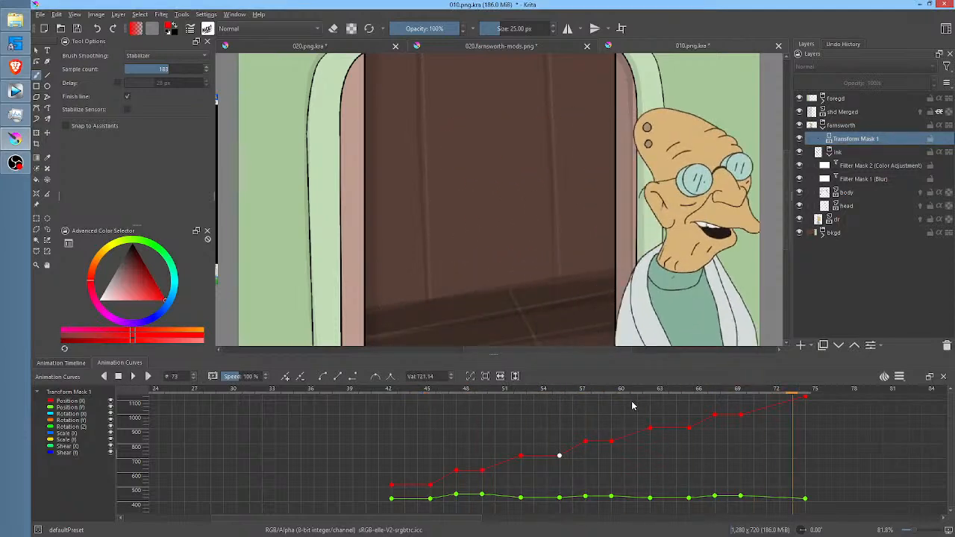
pyautogui.click(391, 389)
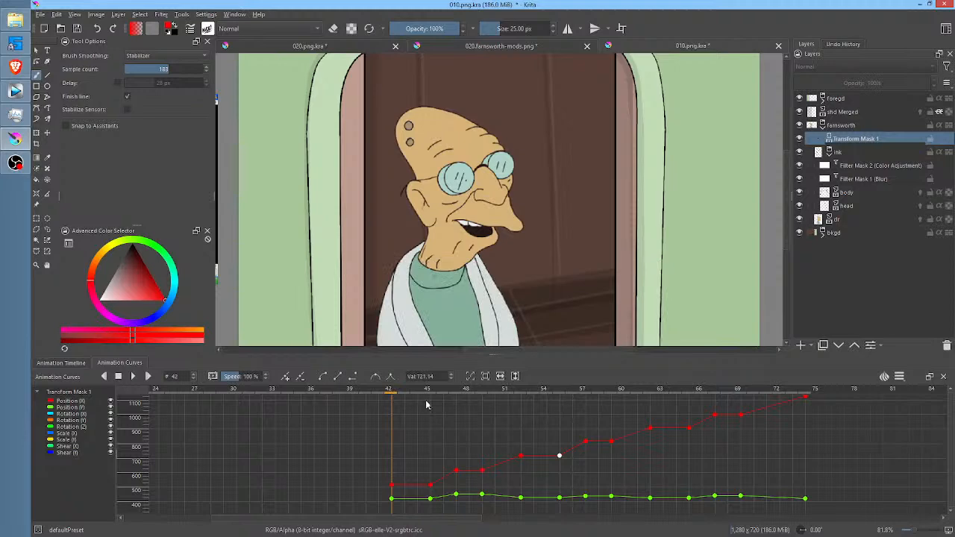
pyautogui.press('space')
pyautogui.press('space')
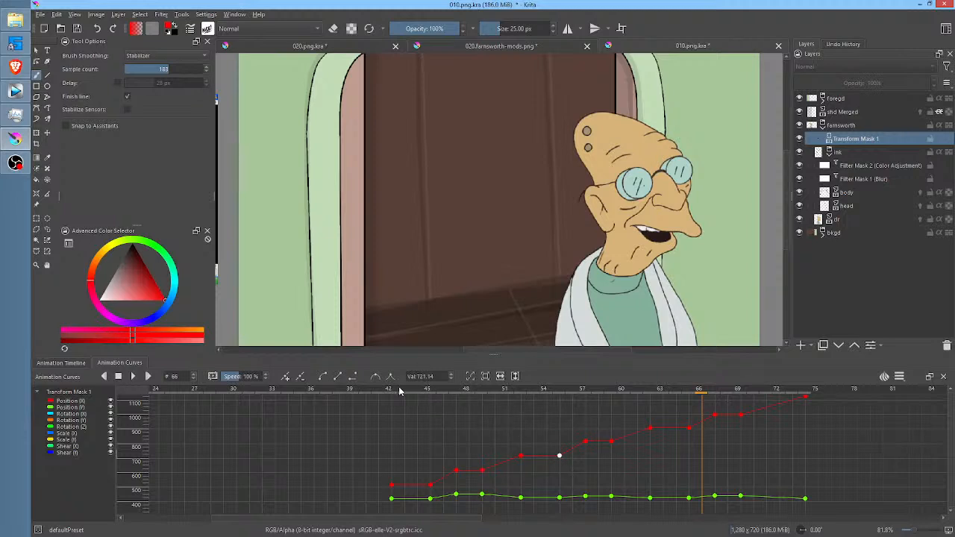
pyautogui.press('space')
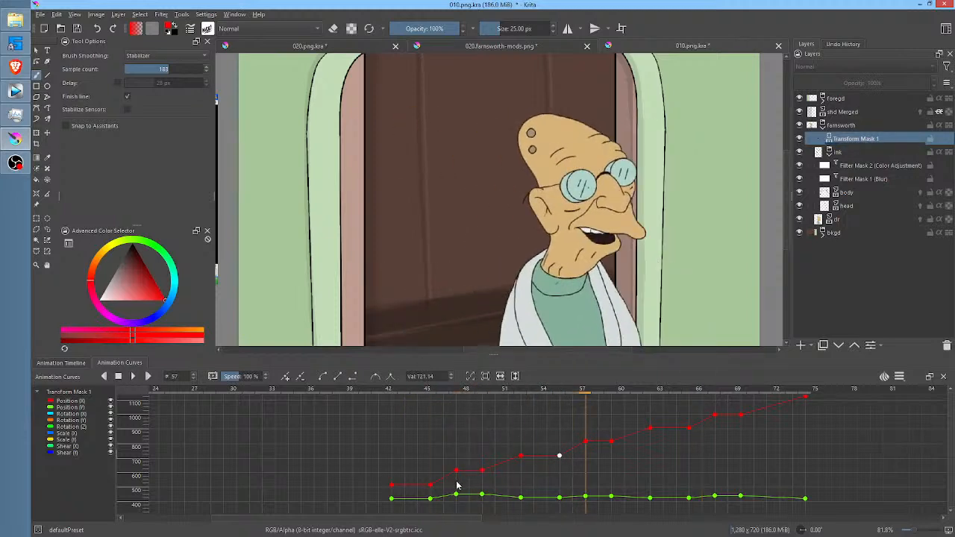
# Adjust the Position (X) keys: raise frame 49 slightly, lower frame 55 slightly, and lower frame 59 to 806.96.
pyautogui.click(482, 471)
pyautogui.scroll(1, 482, 470)
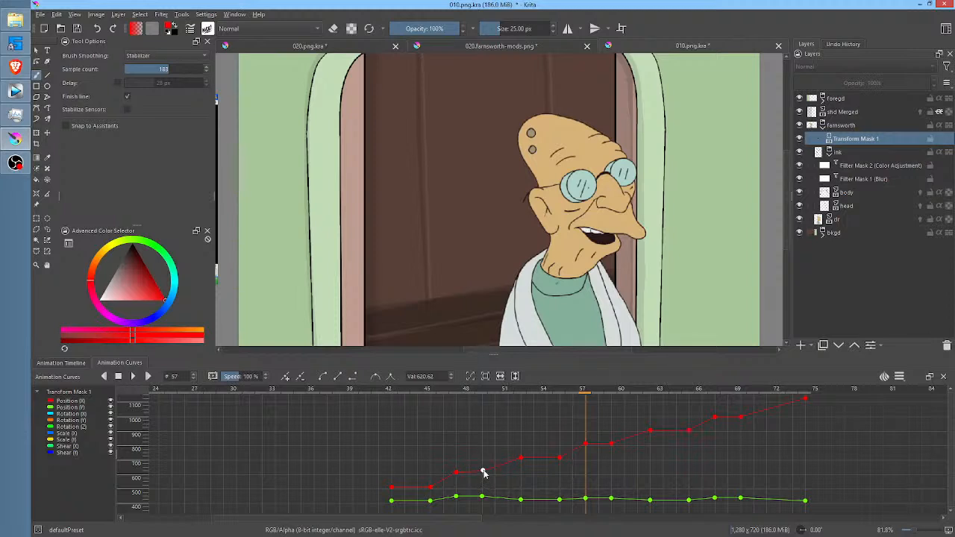
pyautogui.click(560, 458)
pyautogui.moveTo(558, 458); pyautogui.dragTo(559, 459)
pyautogui.moveTo(612, 458); pyautogui.dragTo(610, 446)
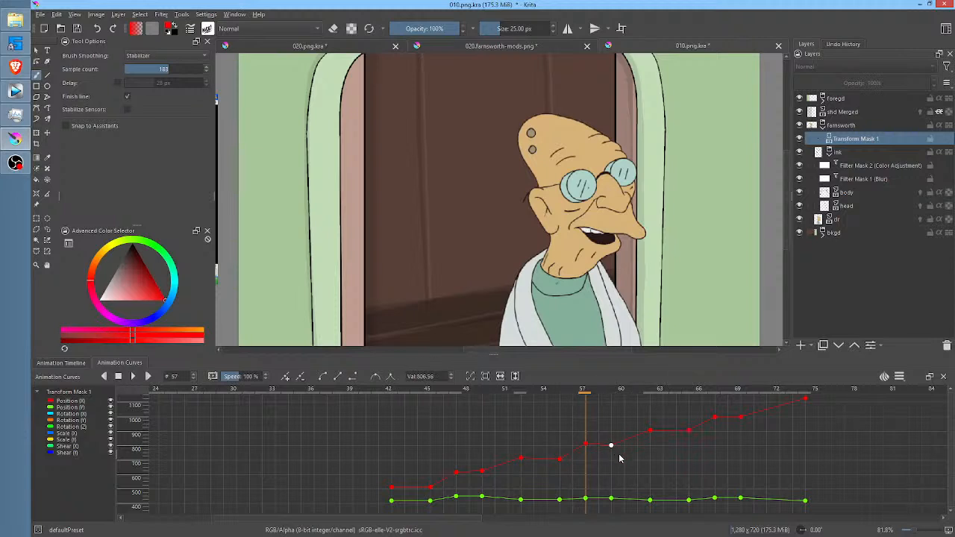
# Check the adjusted movement from frame 40, scrub to frame 55, and return to the animation timeline.
pyautogui.click(367, 391)
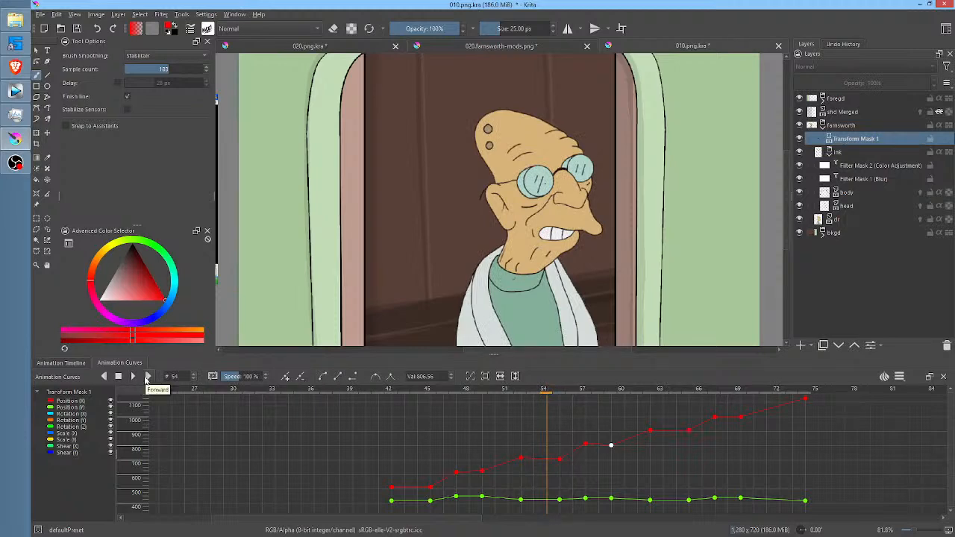
pyautogui.moveTo(564, 396)
pyautogui.mouseDown()
pyautogui.moveTo(588, 394)
pyautogui.moveTo(560, 396)
pyautogui.mouseUp()
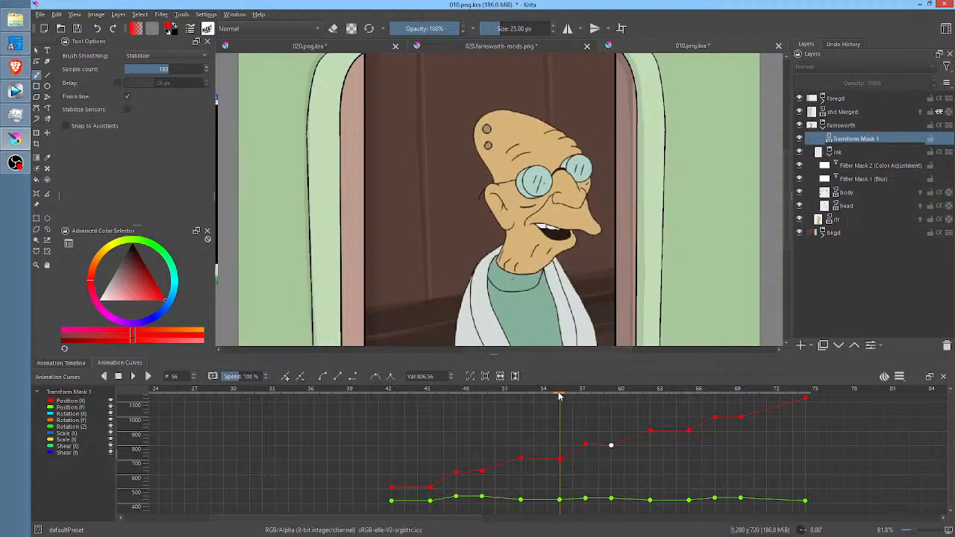
pyautogui.click(61, 363)
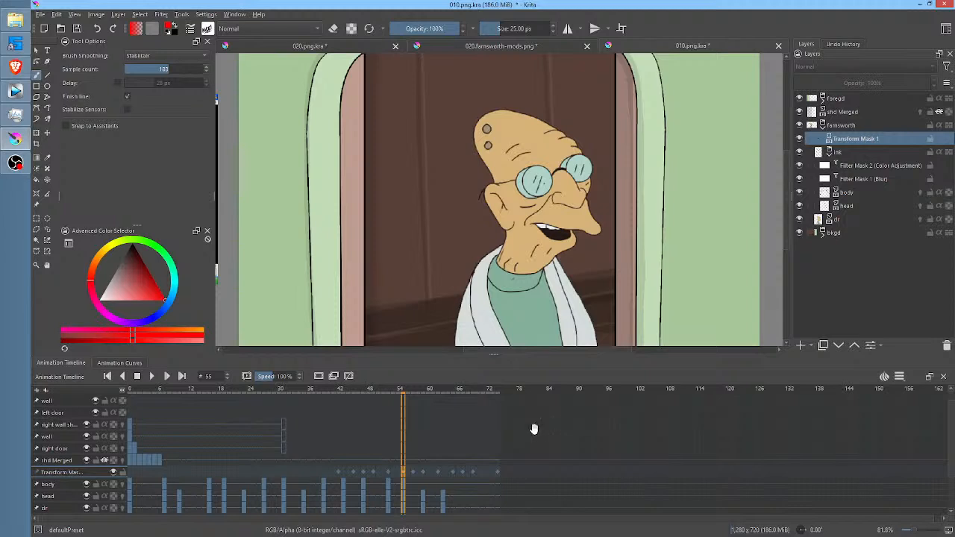
# Play the animation from frame 0 with the whole scene in view, and stop the playback.
pyautogui.click(130, 390)
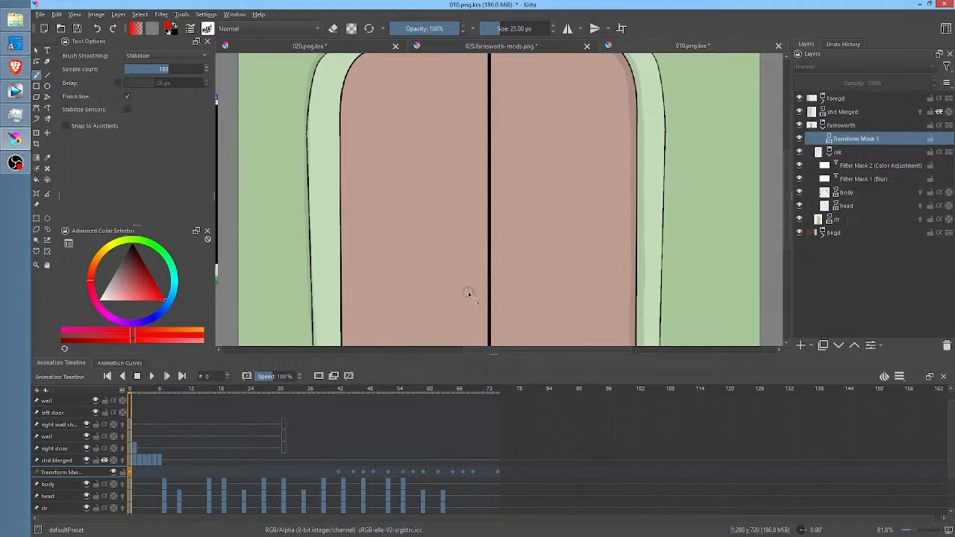
pyautogui.press('-')
pyautogui.press('space')
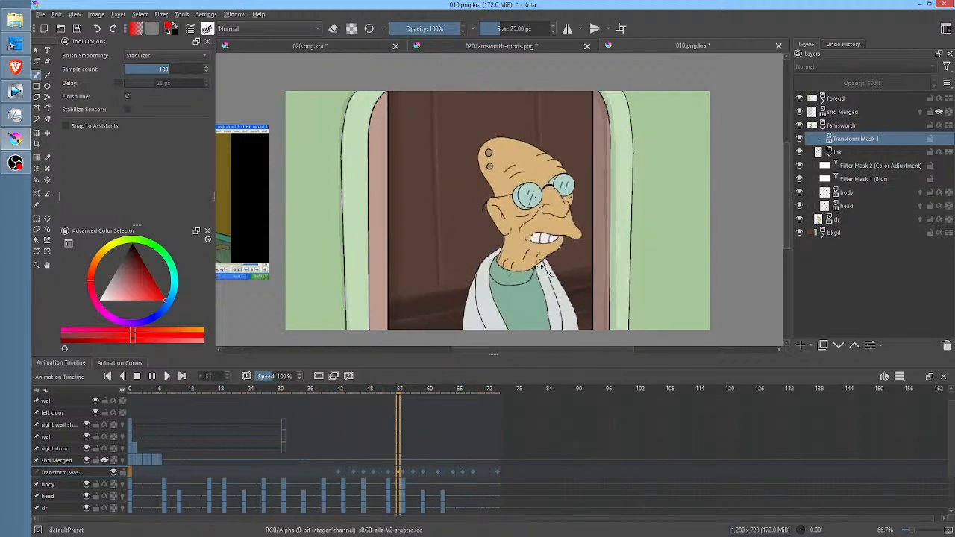
pyautogui.press('space')
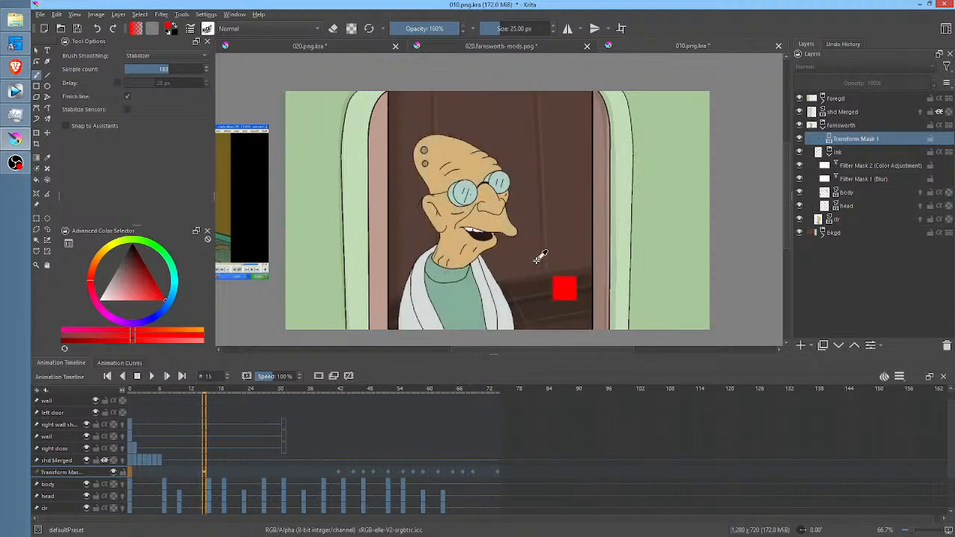
# Render frames 0 to 74 as a PNG image sequence with base name 010. in the channel-trailer/010 folder.
pyautogui.hotkey('ctrl', 'shift', 'r')
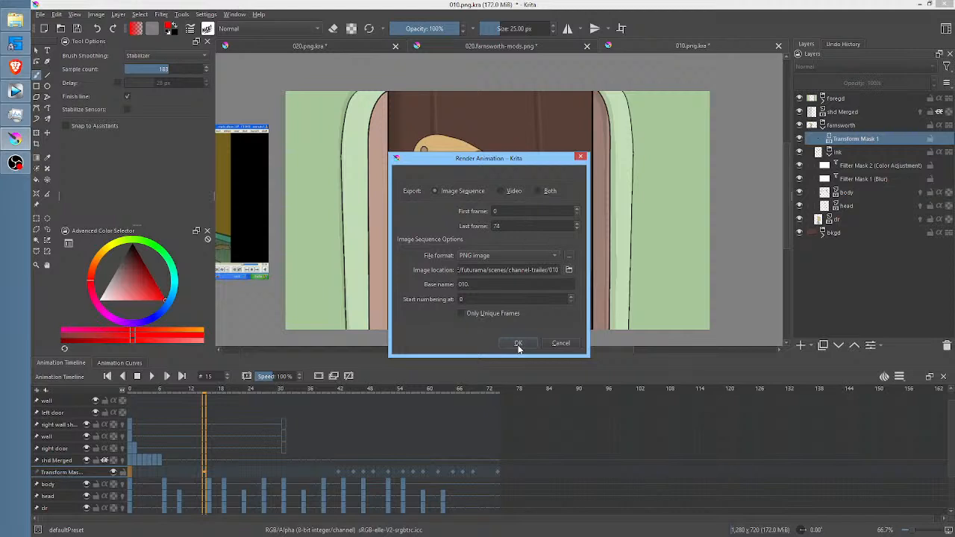
pyautogui.click(518, 344)
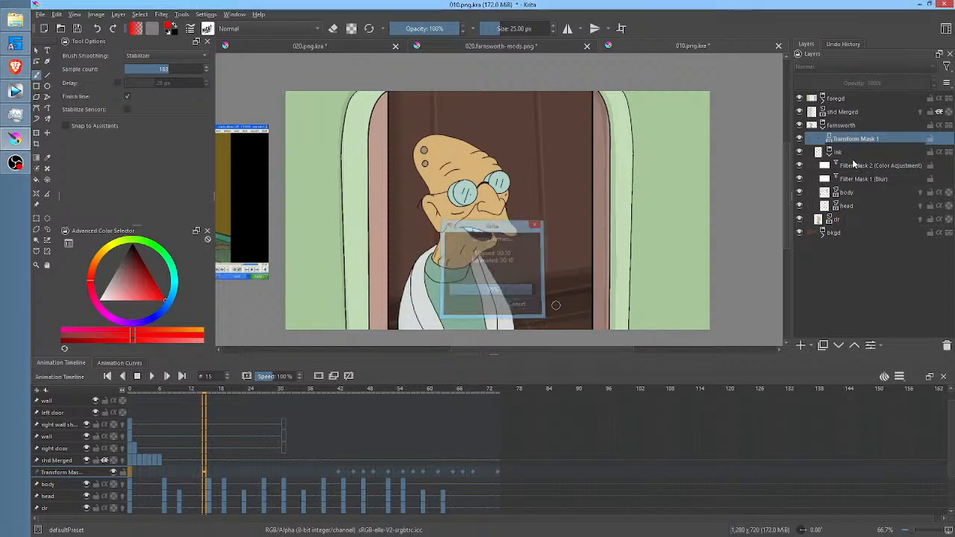
# Hide Filter Mask 2 (Color Adjustment) and Filter Mask 1 (Blur), and examine the ink lines on Farnsworth's face up close.
pyautogui.click(801, 166)
pyautogui.click(800, 179)
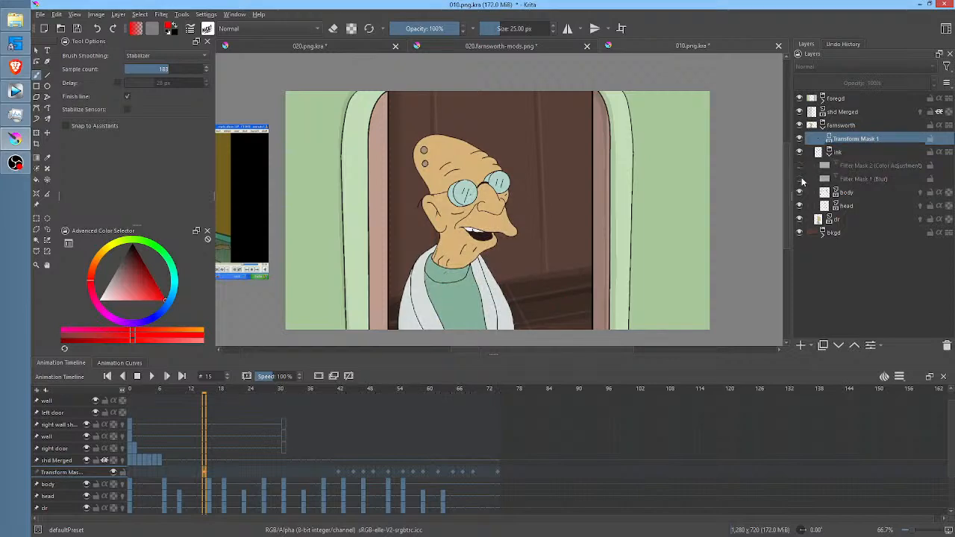
pyautogui.scroll(5, 486, 203)
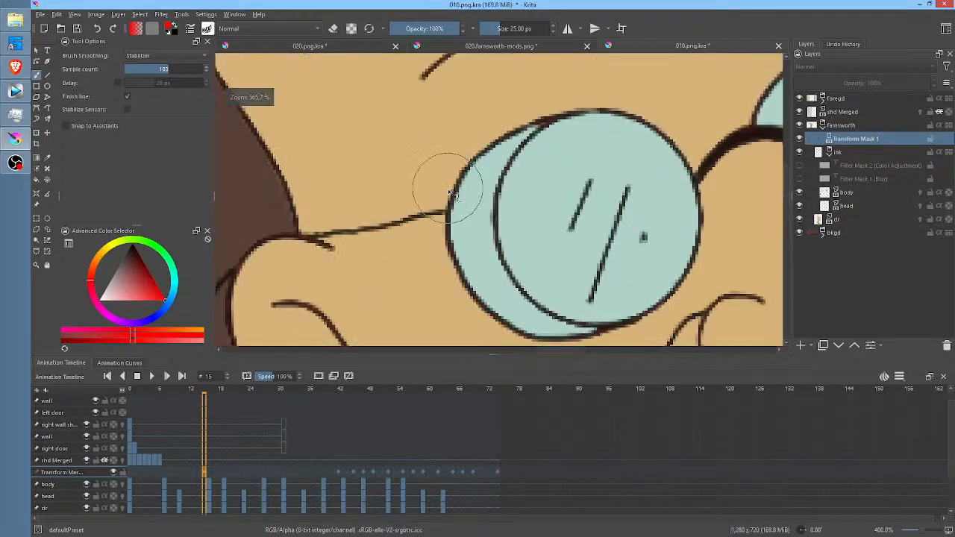
pyautogui.hscroll(5, 486, 202)
pyautogui.scroll(-2, 486, 202)
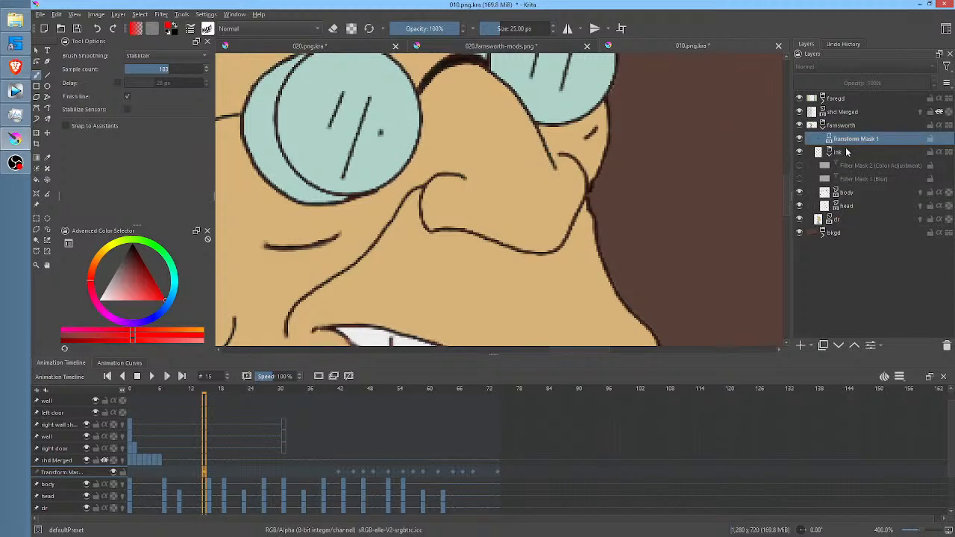
# Compare Farnsworth's face with the ink group hidden and shown, leaving the group visible and examining its lines up close.
pyautogui.click(843, 152)
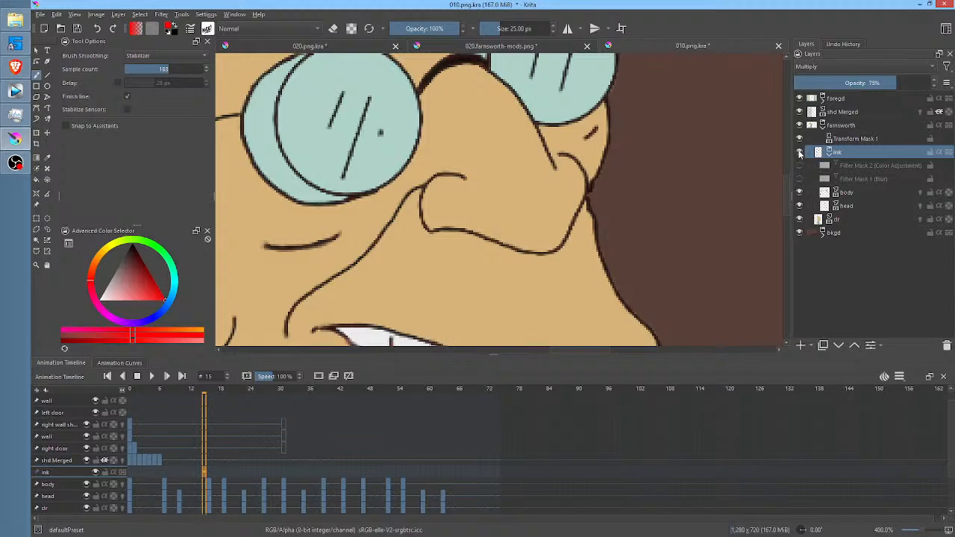
pyautogui.click(799, 153)
pyautogui.click(799, 153)
pyautogui.click(799, 153)
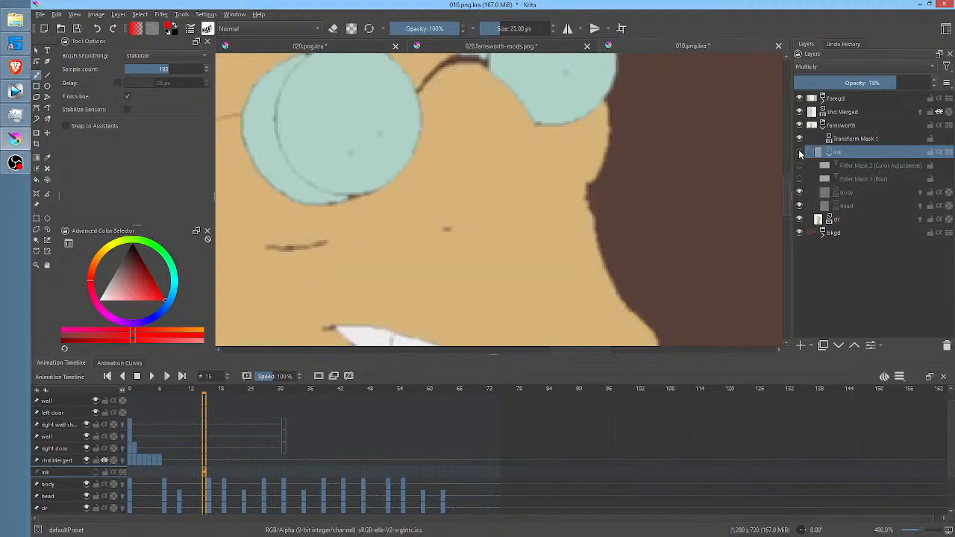
pyautogui.scroll(-4, 495, 197)
pyautogui.scroll(3, 487, 197)
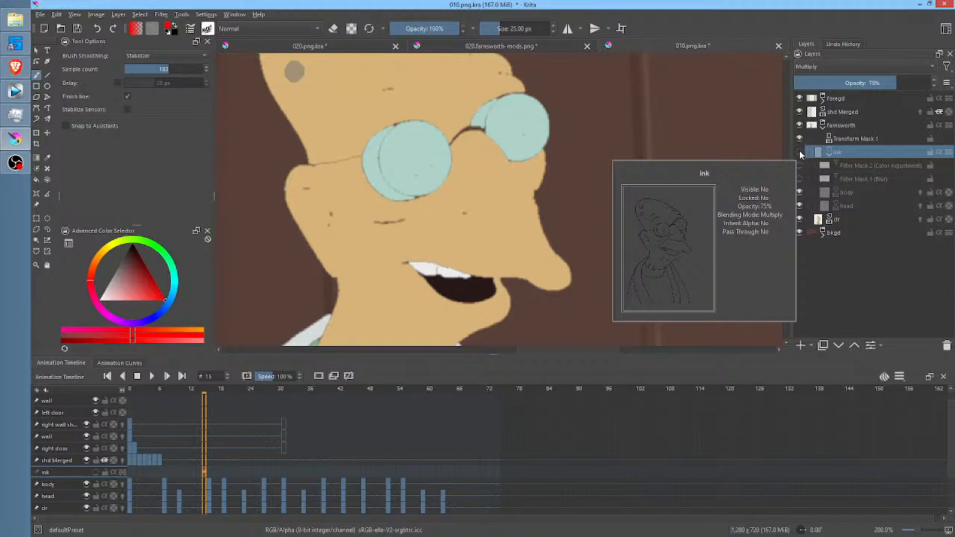
pyautogui.click(800, 153)
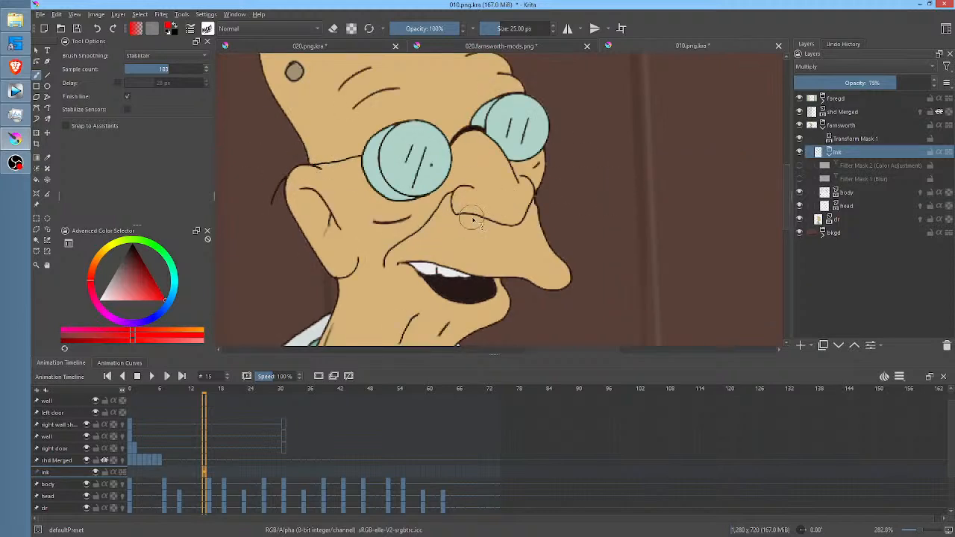
pyautogui.scroll(4, 472, 222)
pyautogui.scroll(-2, 473, 216)
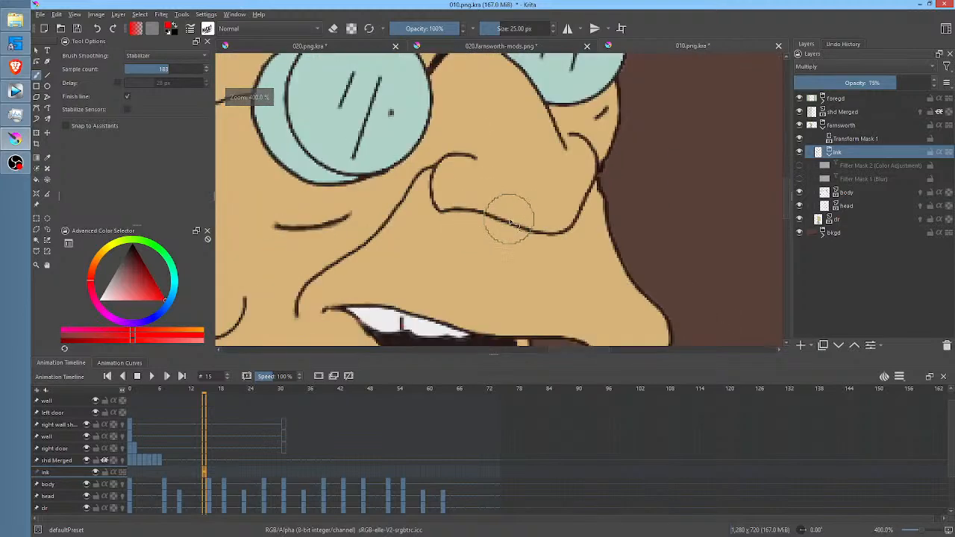
# Show Filter Mask 1 (Blur) and Filter Mask 2 (Color Adjustment) on the ink group again while viewing Farnsworth's nose up close.
pyautogui.scroll(1, 492, 217)
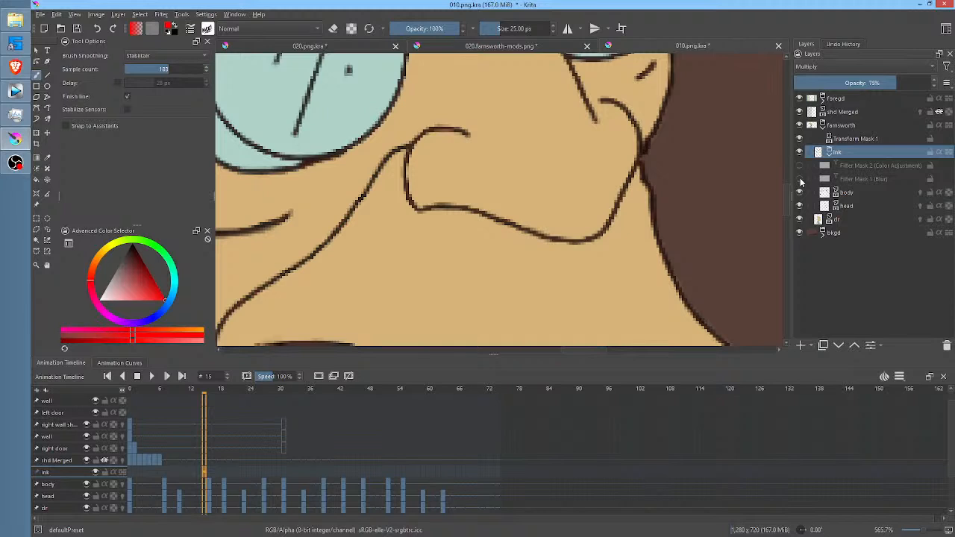
pyautogui.click(799, 179)
pyautogui.click(799, 165)
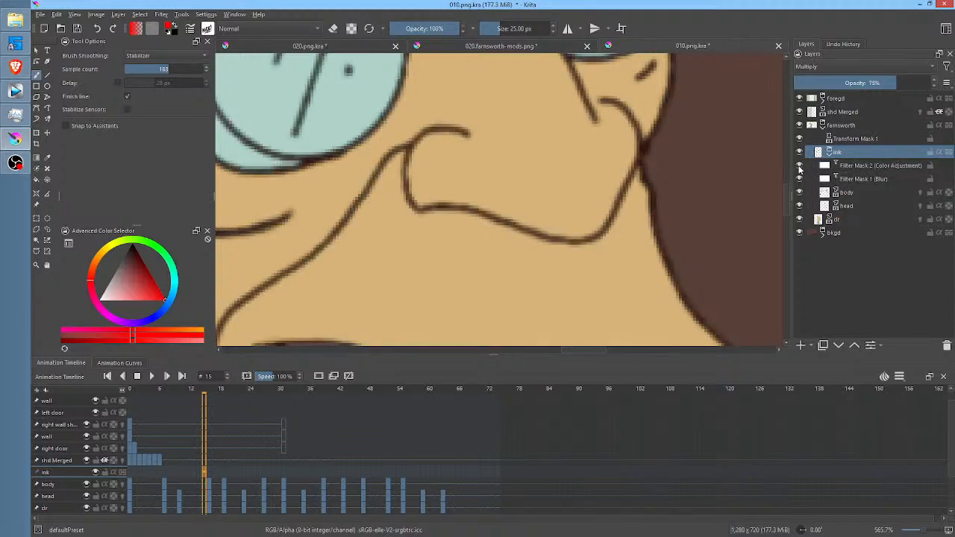
# Inspect the Alpha channel curve in the properties of Filter Mask 2 (Color Adjustment), and close the properties with OK.
pyautogui.click(880, 168)
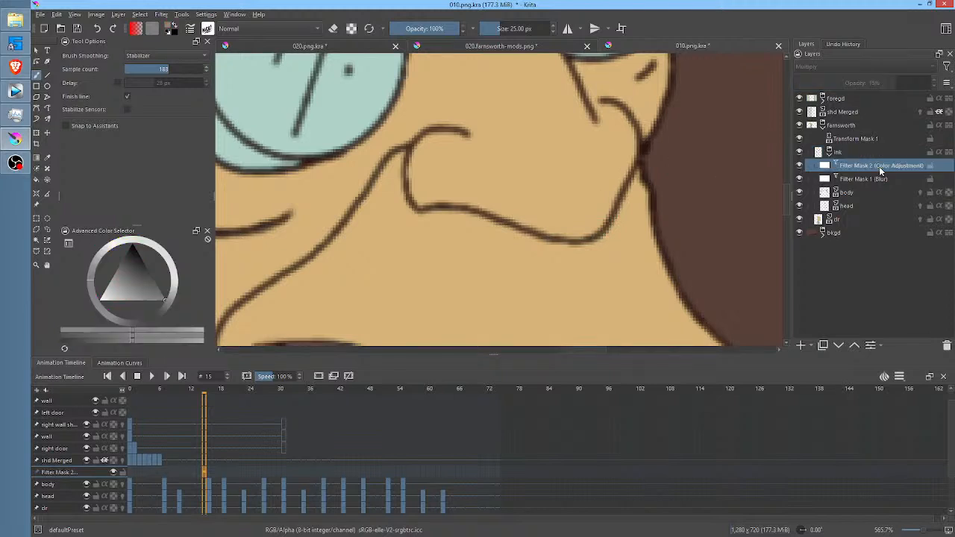
pyautogui.rightClick(880, 170)
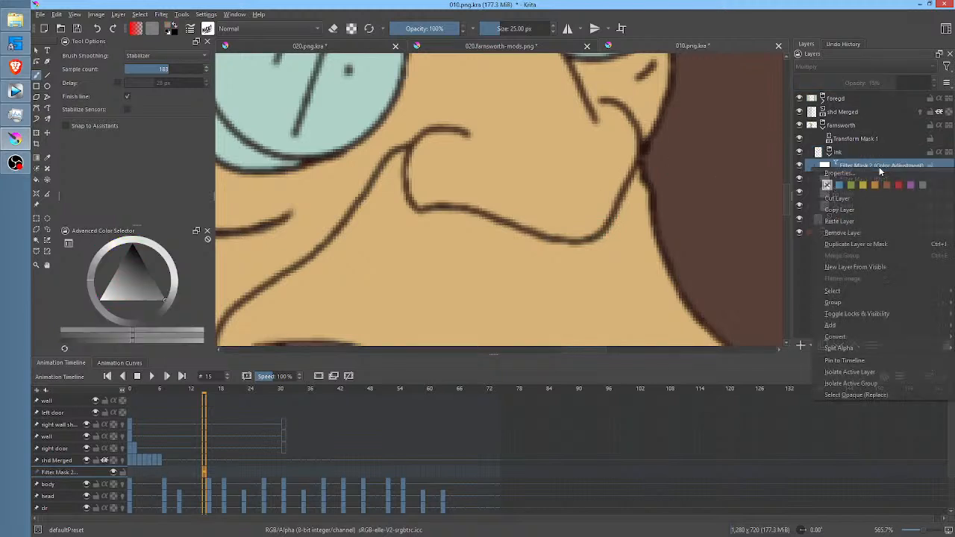
pyautogui.click(859, 178)
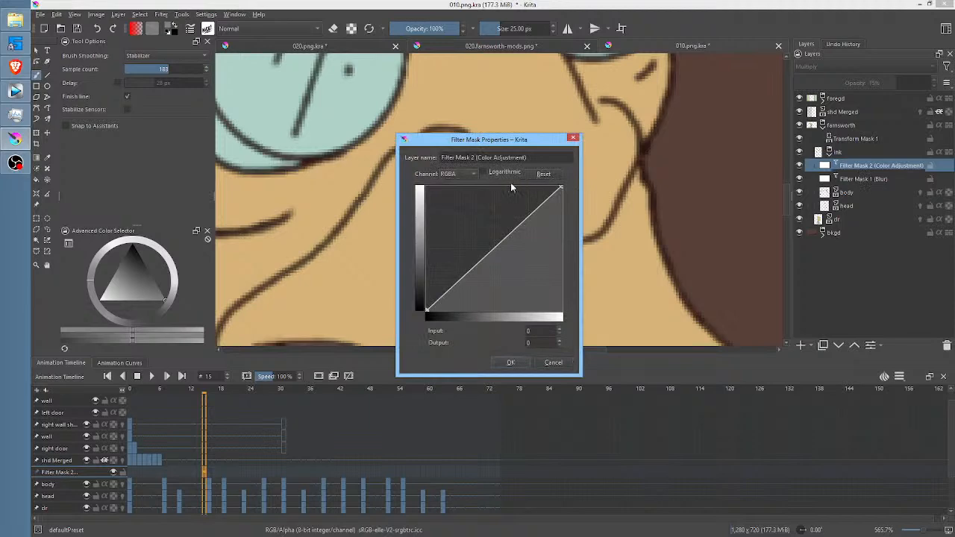
pyautogui.click(470, 176)
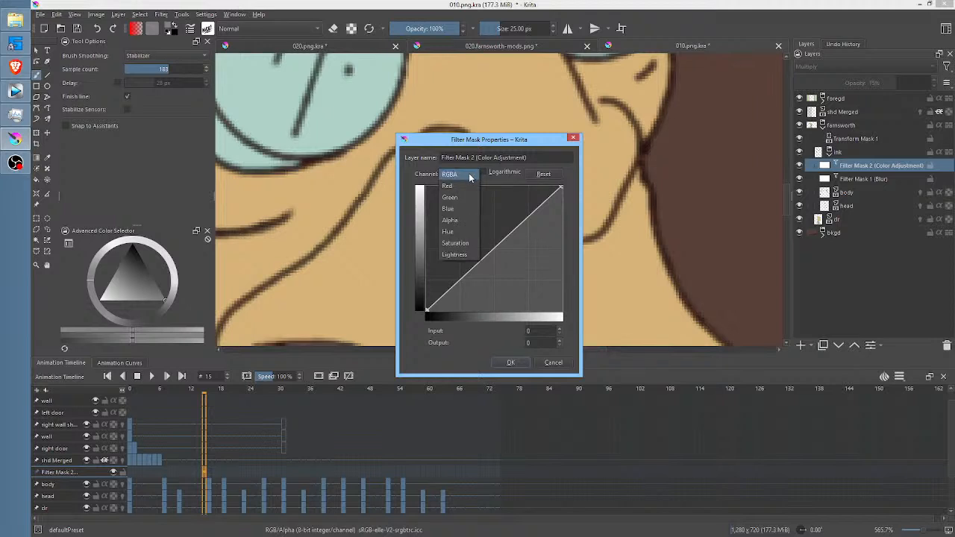
pyautogui.click(476, 223)
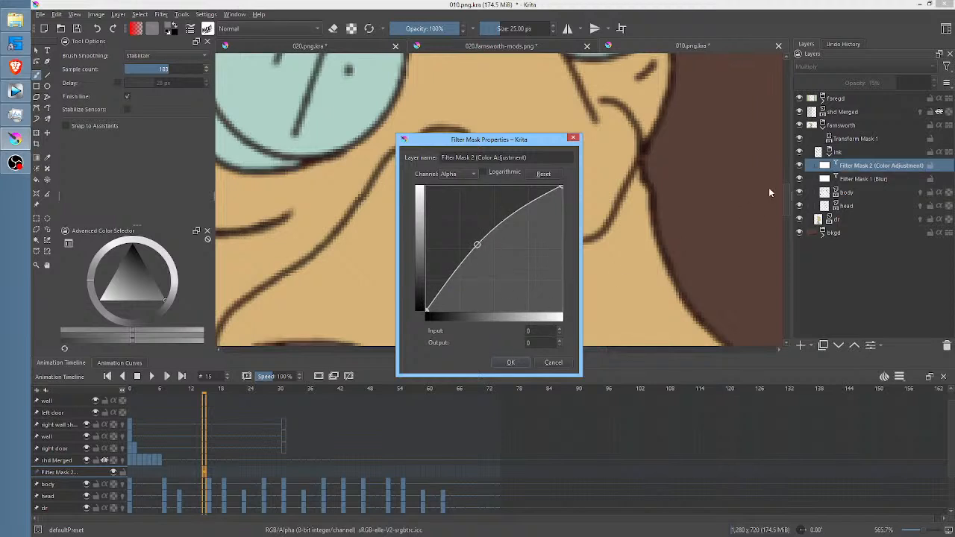
pyautogui.click(510, 363)
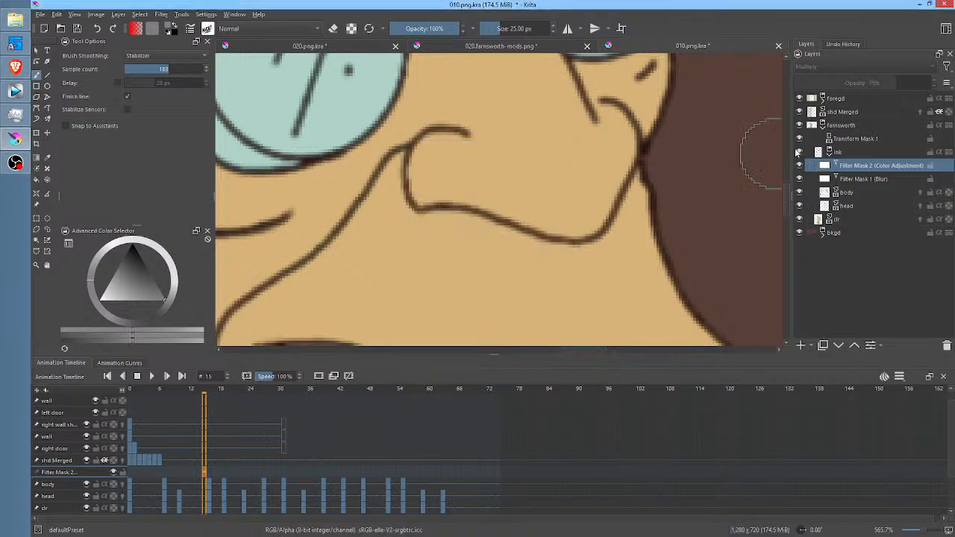
# Compare the ink lines with Filter Mask 2 (Color Adjustment) hidden and shown, leaving the mask visible.
pyautogui.click(798, 166)
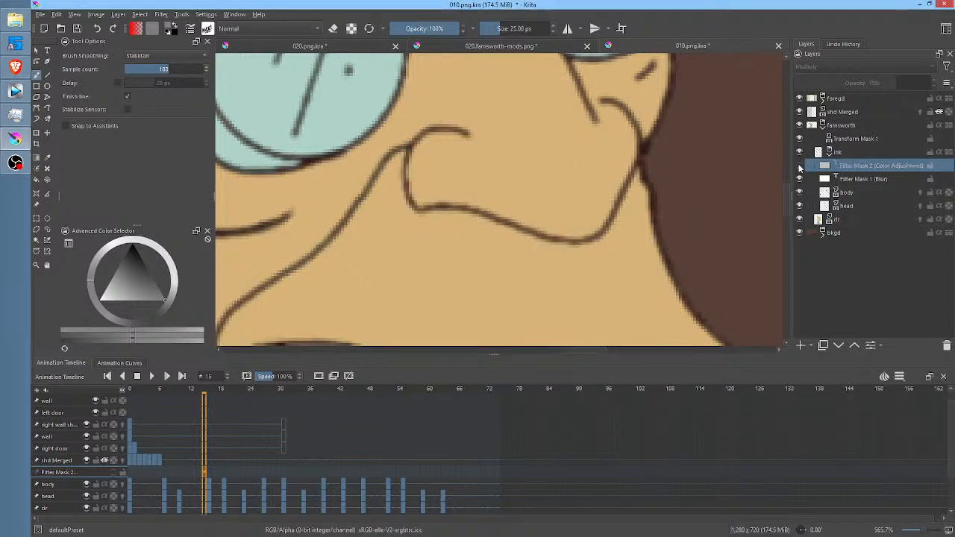
pyautogui.click(799, 165)
pyautogui.click(799, 165)
pyautogui.click(800, 165)
pyautogui.moveTo(853, 170)
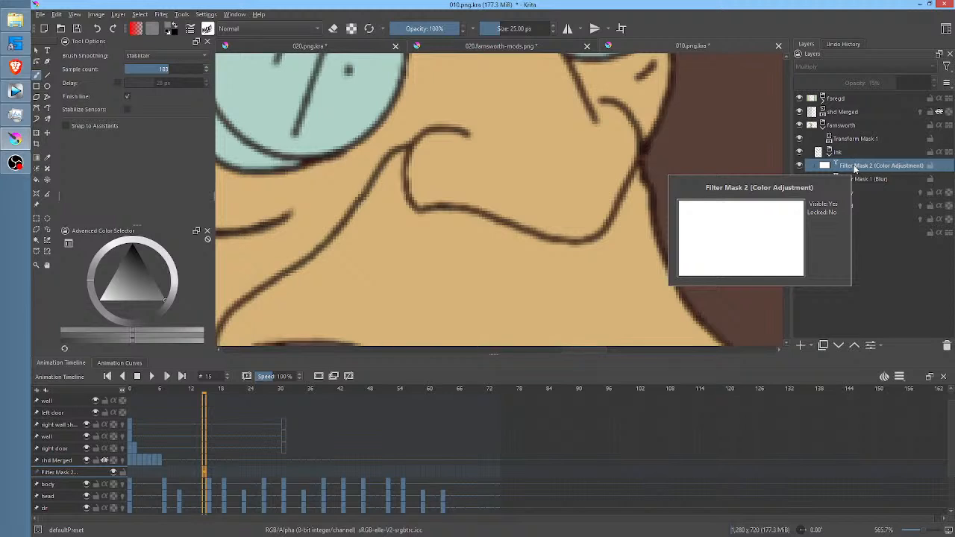
# Try moving the Alpha curve point of Filter Mask 2 (Color Adjustment) to about input 98 and output 146, and cancel the properties.
pyautogui.rightClick(854, 169)
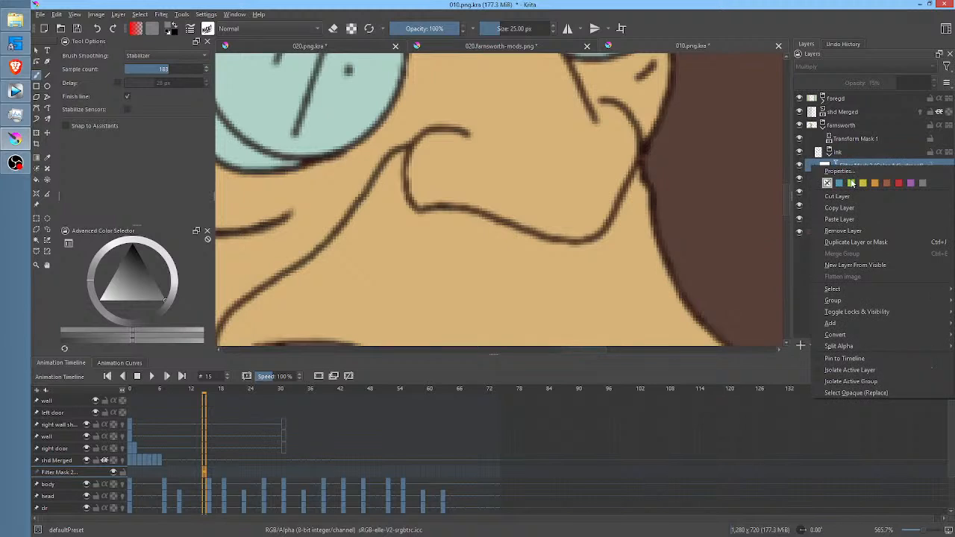
pyautogui.click(838, 171)
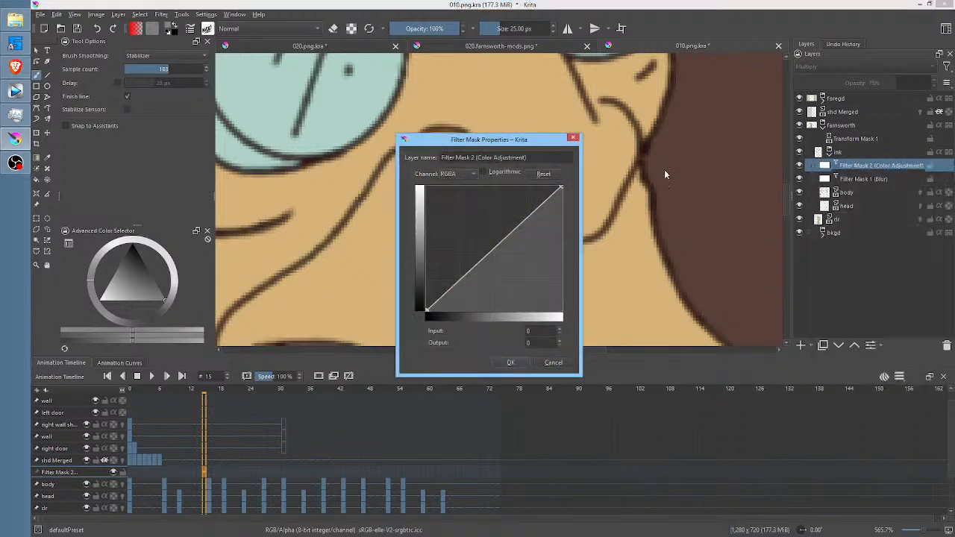
pyautogui.click(464, 174)
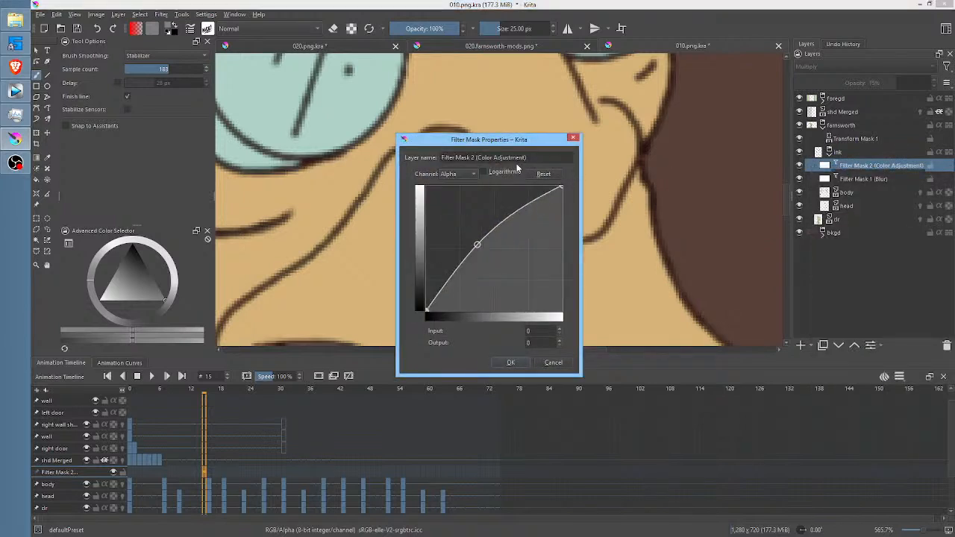
pyautogui.moveTo(506, 143); pyautogui.dragTo(750, 179)
pyautogui.moveTo(717, 291)
pyautogui.mouseDown()
pyautogui.moveTo(718, 279)
pyautogui.moveTo(687, 264)
pyautogui.moveTo(748, 305)
pyautogui.moveTo(680, 256)
pyautogui.moveTo(689, 252)
pyautogui.moveTo(756, 311)
pyautogui.moveTo(737, 308)
pyautogui.moveTo(756, 305)
pyautogui.moveTo(719, 274)
pyautogui.mouseUp()
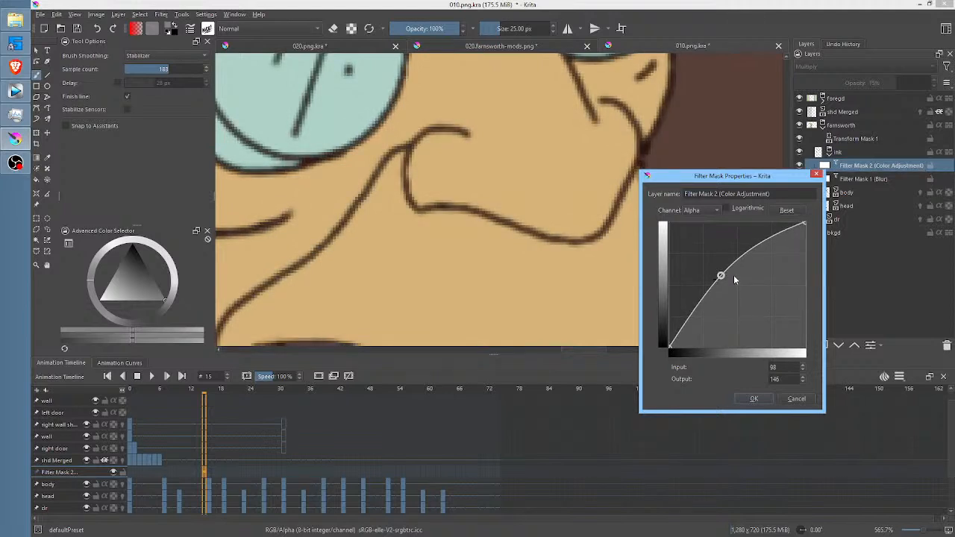
pyautogui.click(794, 399)
# Collapse the farnsworth group and compare the scene with the group hidden and shown, leaving it visible.
pyautogui.scroll(-4, 534, 227)
pyautogui.scroll(-3, 535, 230)
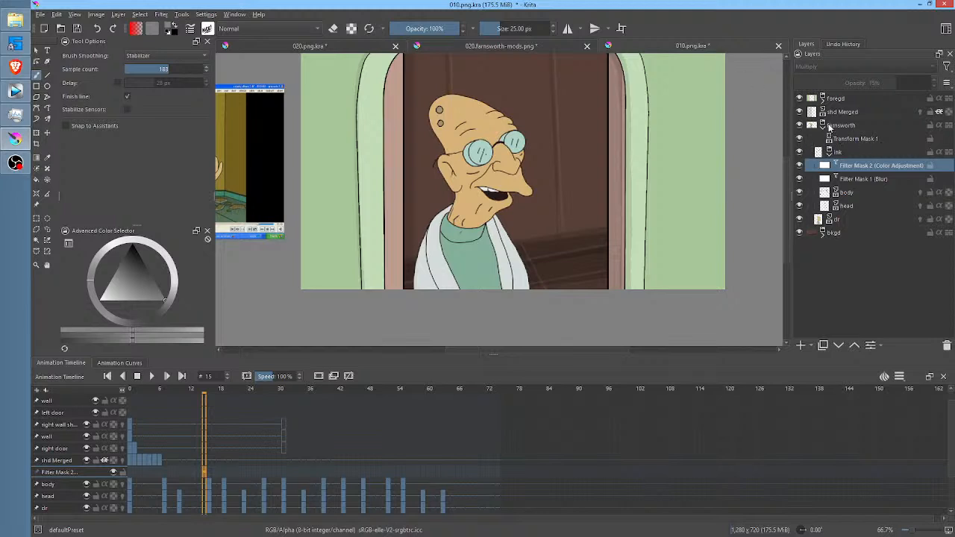
pyautogui.click(823, 127)
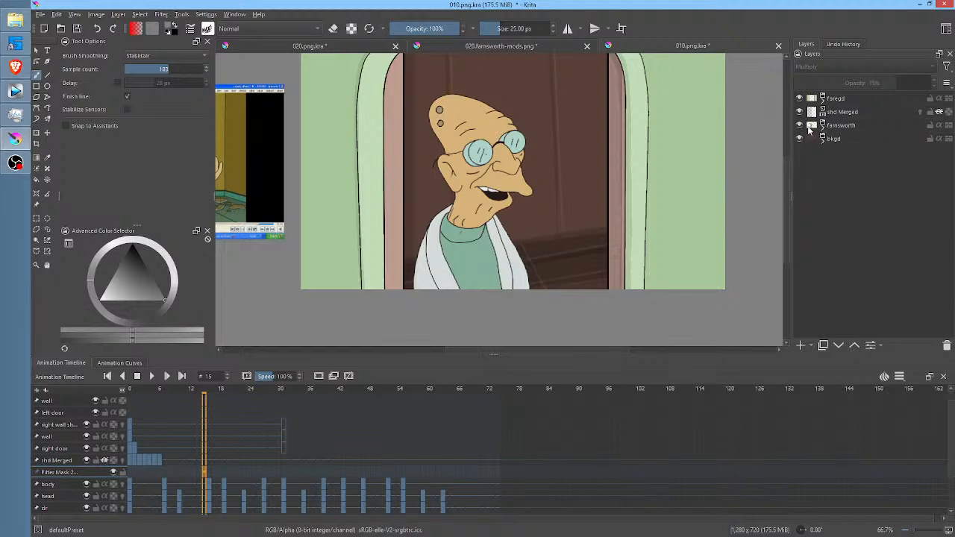
pyautogui.click(800, 125)
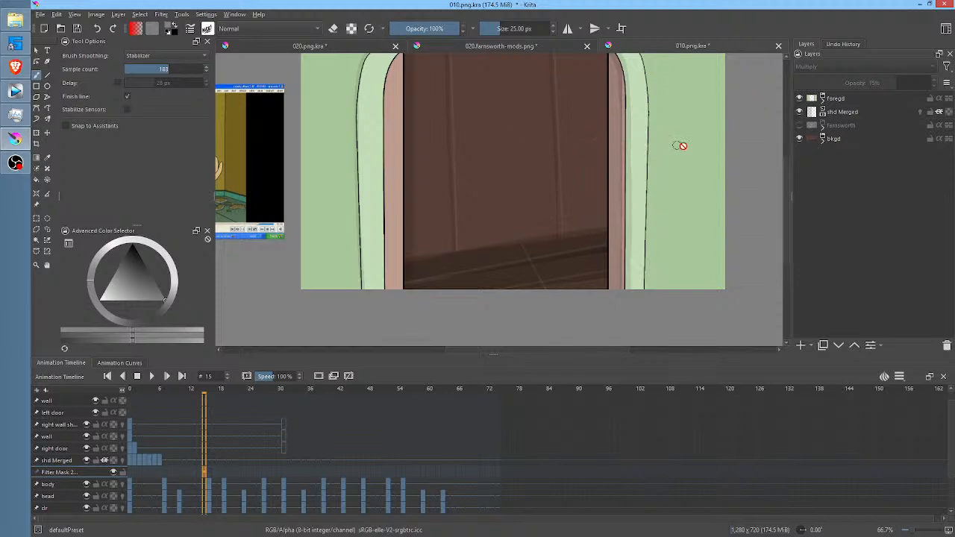
pyautogui.click(799, 125)
# Play the door and Farnsworth animation from frame 0, and stop the playback near the end.
pyautogui.moveTo(207, 392); pyautogui.dragTo(130, 391)
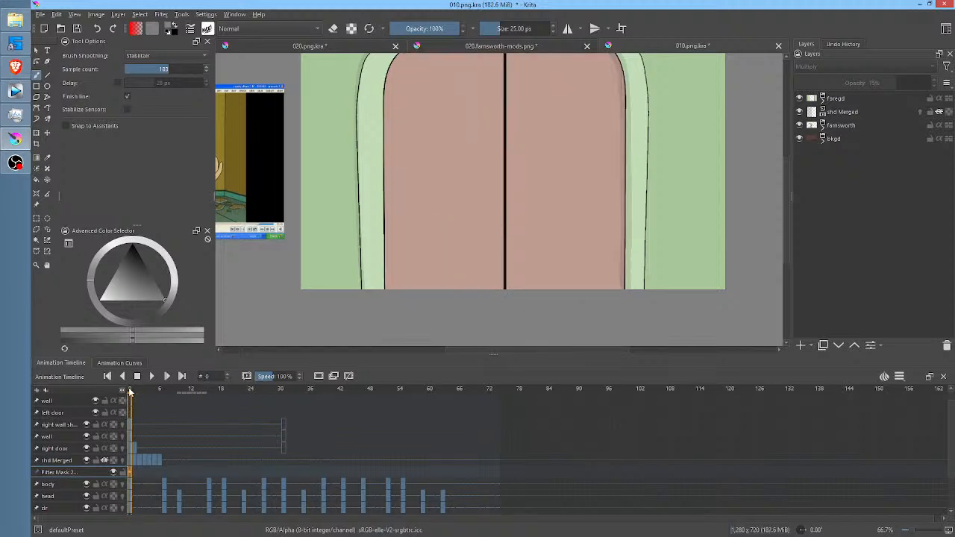
pyautogui.press('space')
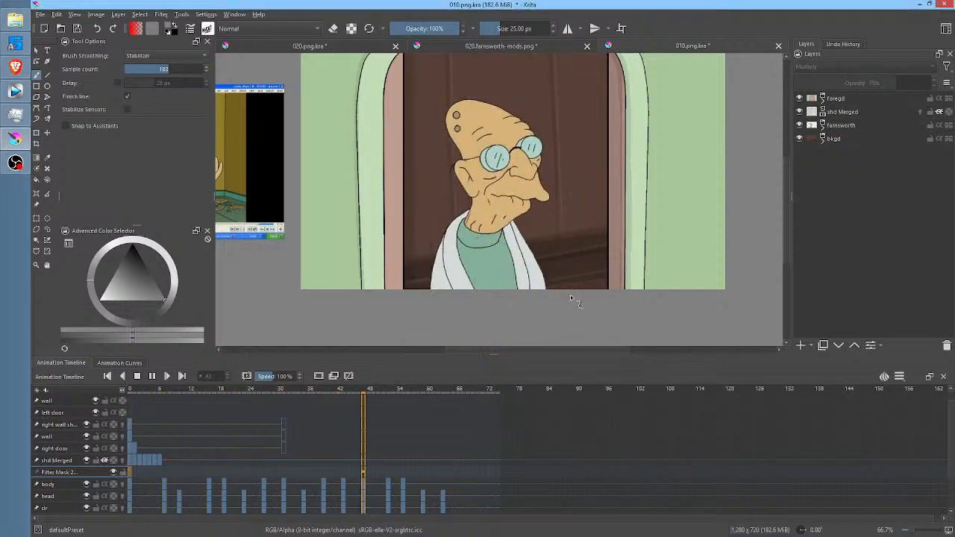
pyautogui.press('space')
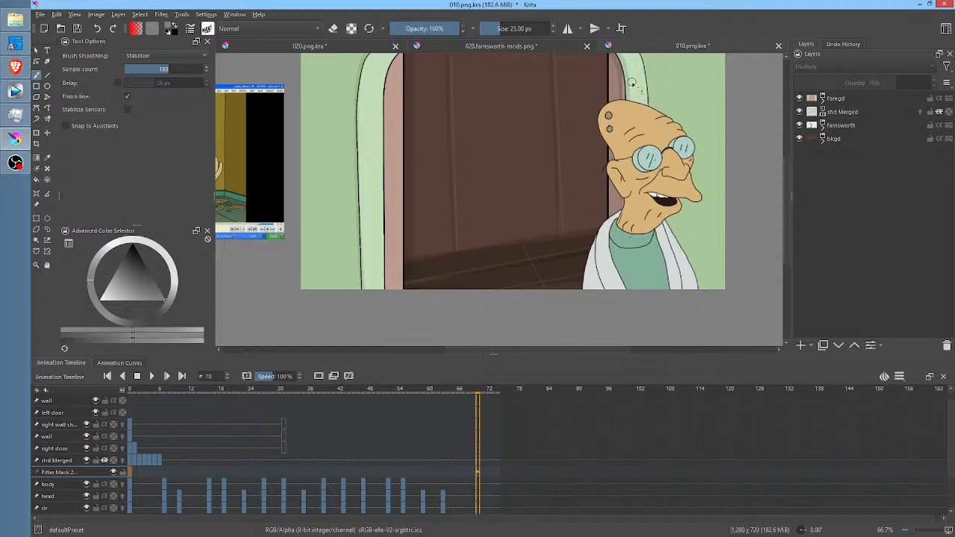
# Expand the foregd and bkgd groups to inspect their wall, shadow and door layers, with the scene at frame 31.
pyautogui.click(824, 102)
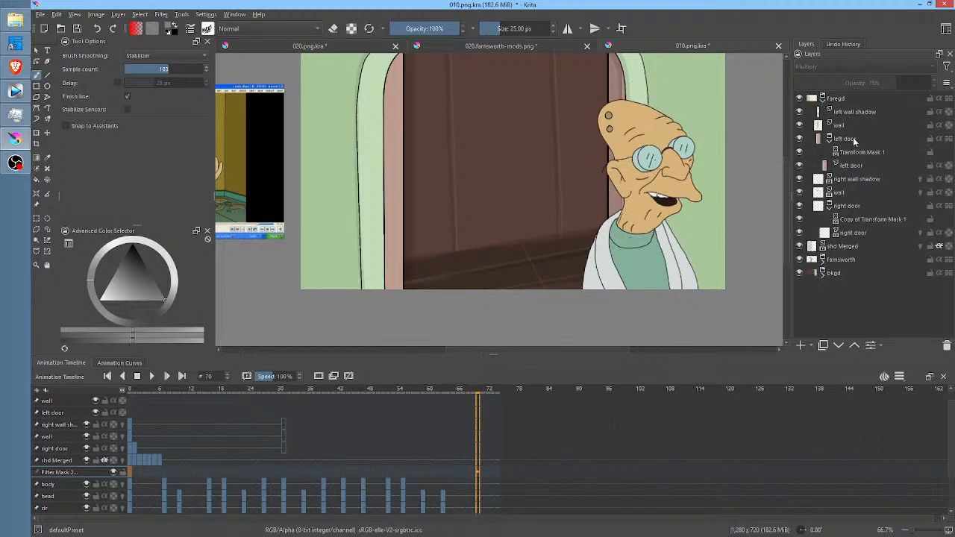
pyautogui.click(843, 125)
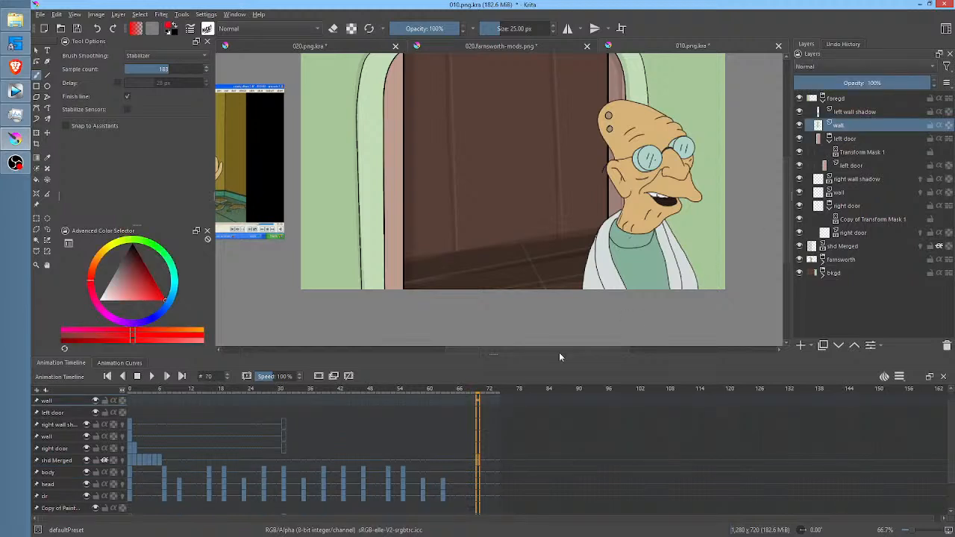
pyautogui.moveTo(135, 390); pyautogui.dragTo(283, 407)
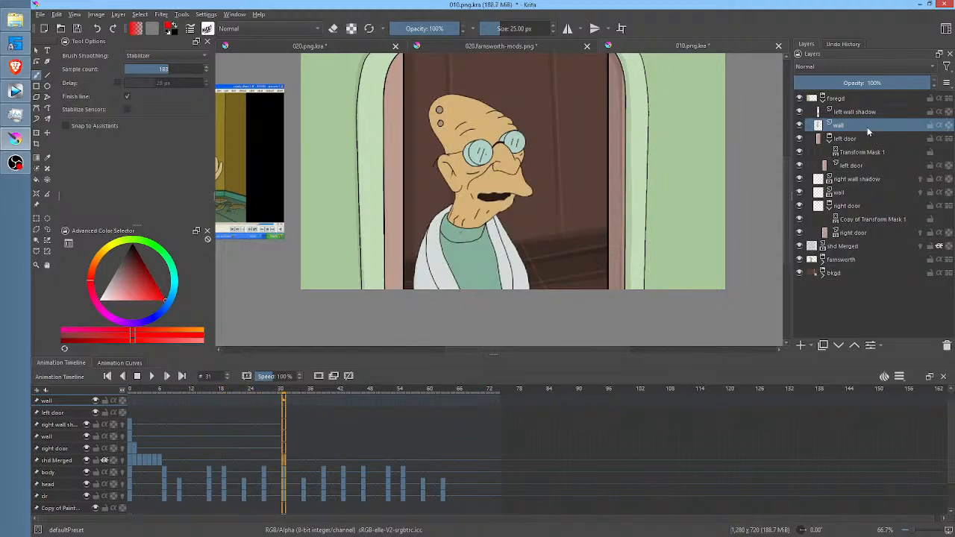
pyautogui.click(843, 273)
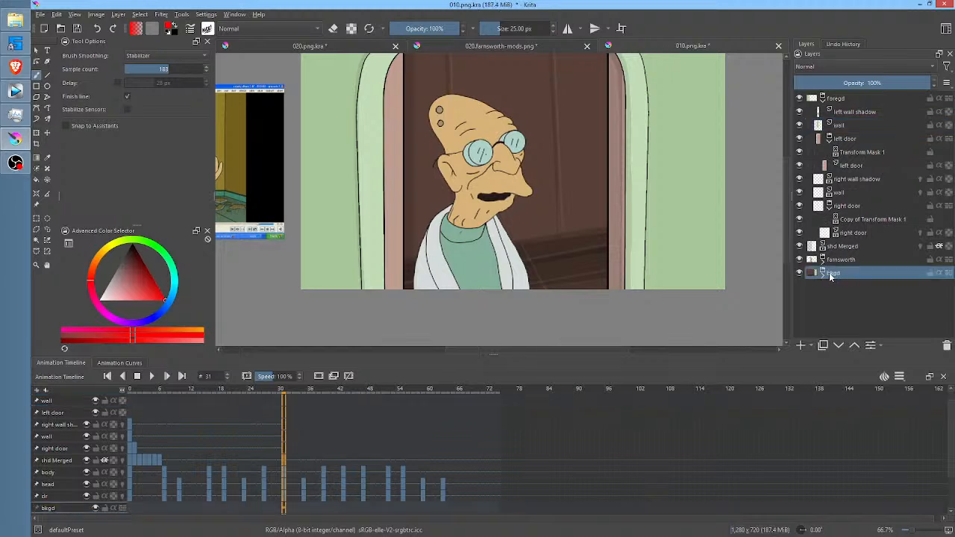
pyautogui.click(822, 273)
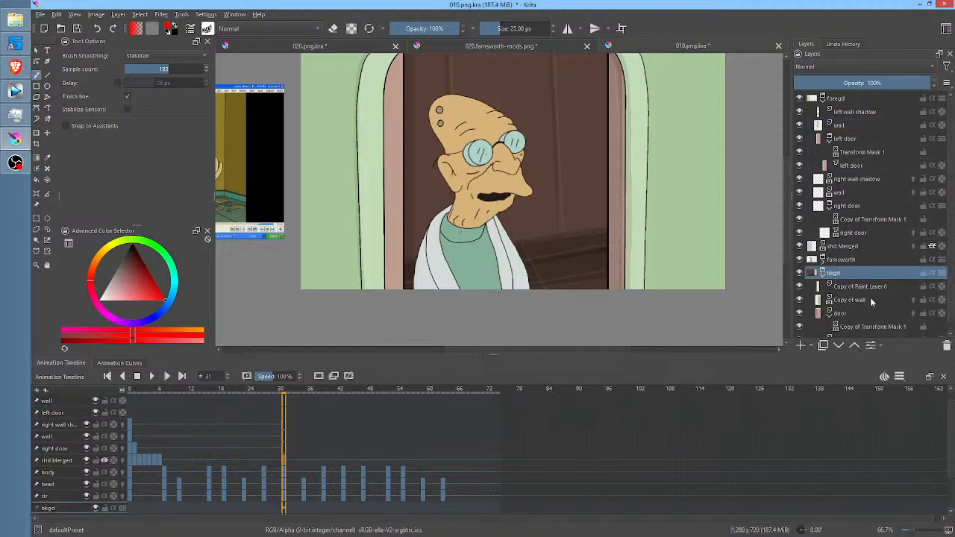
# Scrub the timeline to about frame 44, play the animation, and stop the playback.
pyautogui.moveTo(275, 394); pyautogui.dragTo(348, 393)
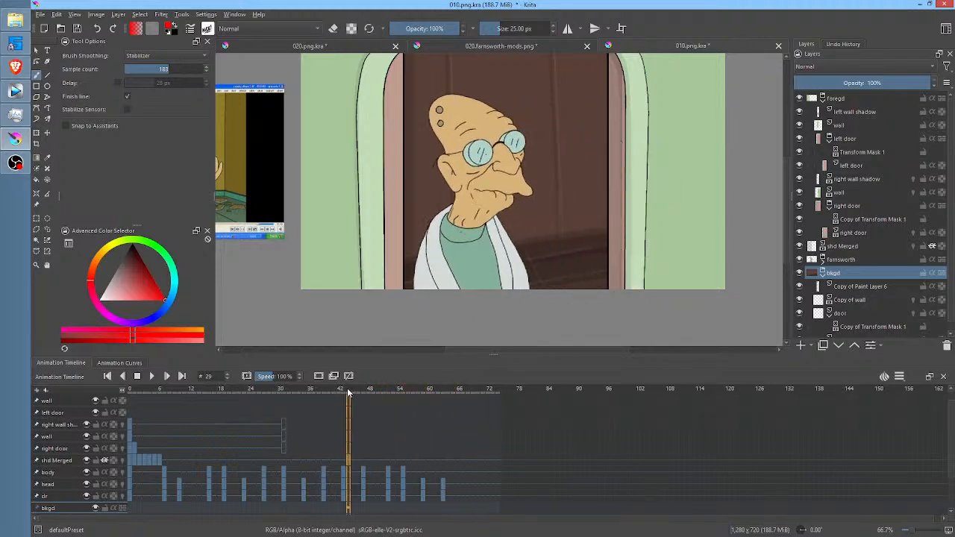
pyautogui.press('space')
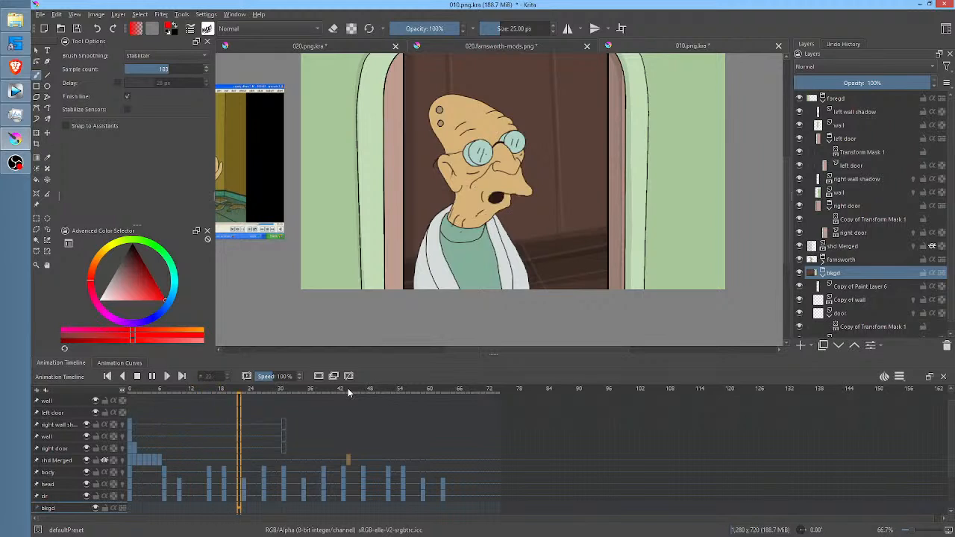
pyautogui.press('space')
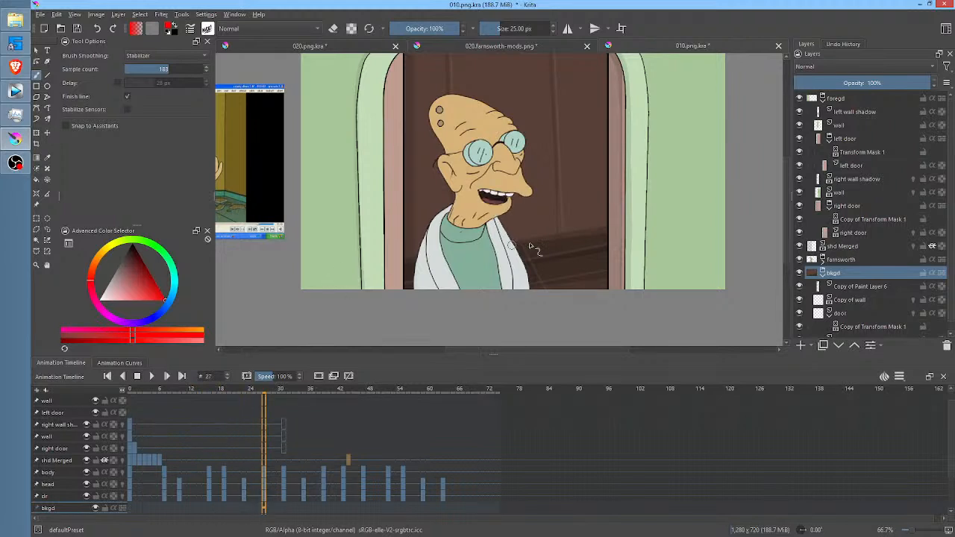
# Isolate the bkgd group to examine the background painting on its own, and select the Copy of wall layer.
pyautogui.keyDown('alt'); pyautogui.click(810, 273); pyautogui.keyUp('alt')
pyautogui.scroll(-3, 605, 196)
pyautogui.scroll(3, 606, 196)
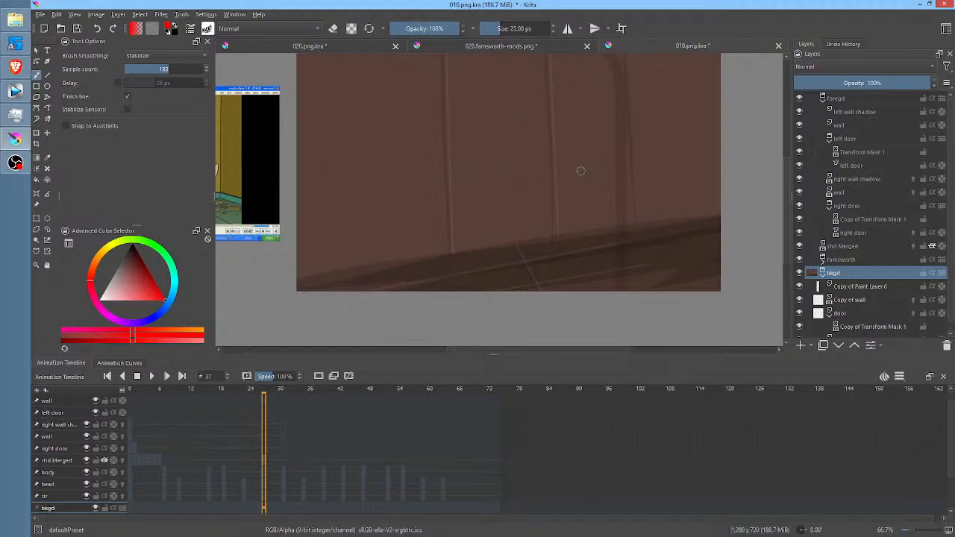
pyautogui.press('b')
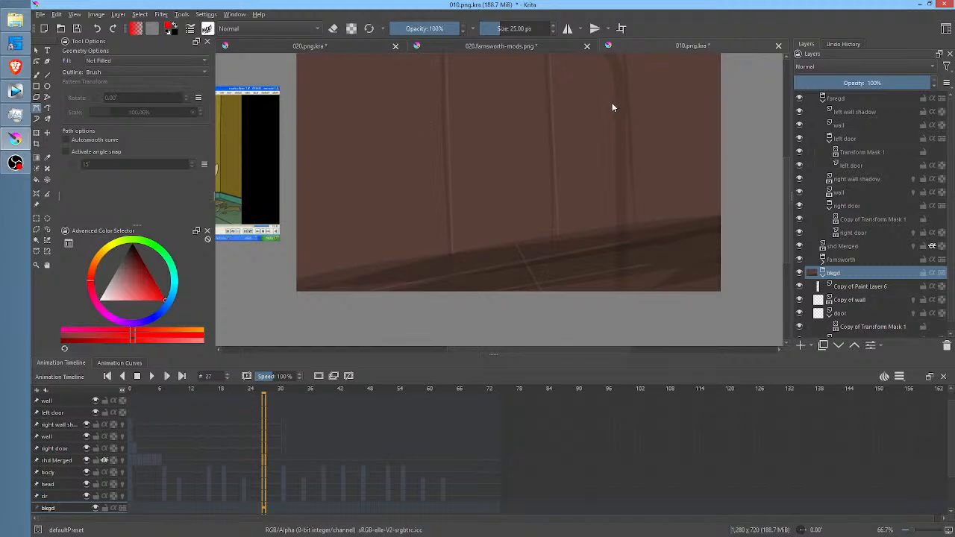
pyautogui.scroll(-1, 585, 112)
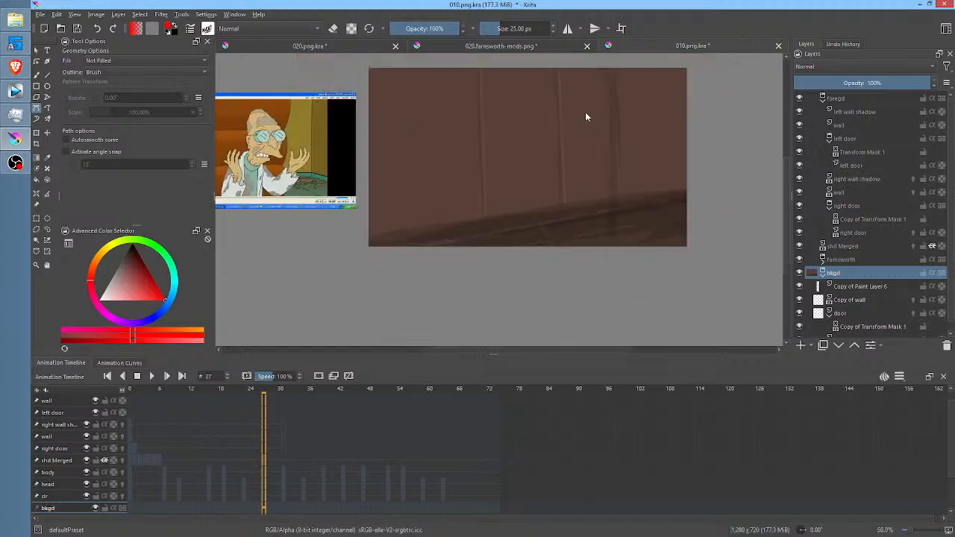
pyautogui.click(865, 301)
pyautogui.moveTo(505, 164); pyautogui.dragTo(569, 198)
pyautogui.click(575, 228)
pyautogui.click(612, 149)
pyautogui.press('Escape')
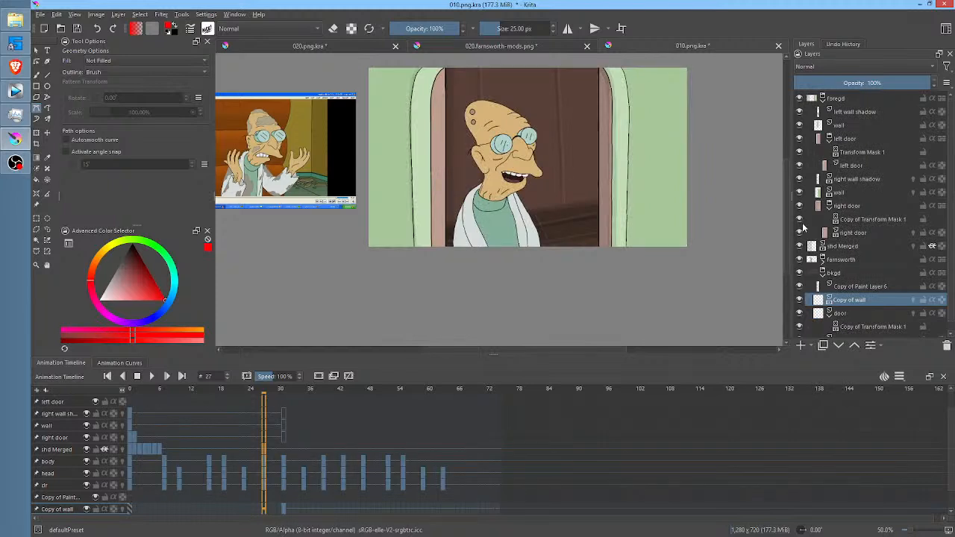
# Collapse the bkgd group and return the animation to frame 0.
pyautogui.click(823, 276)
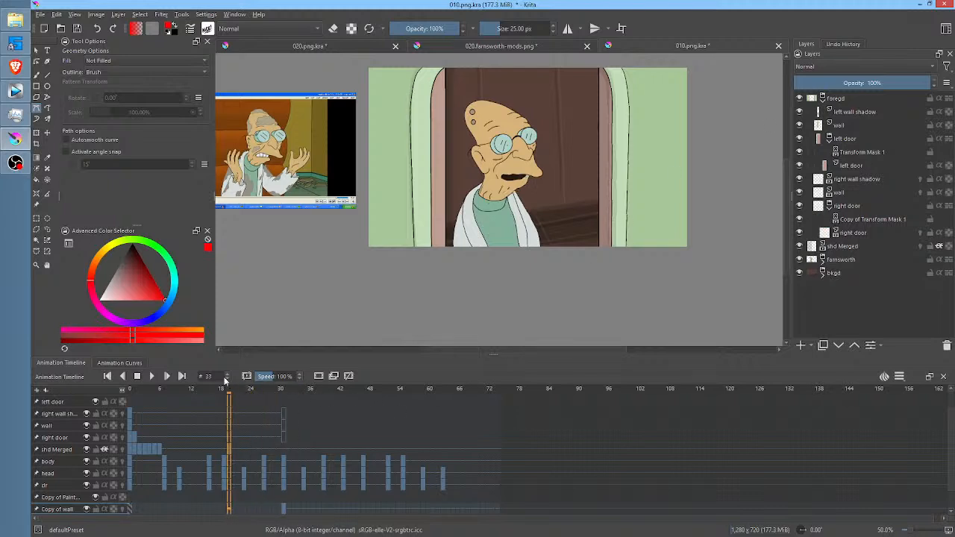
pyautogui.click(138, 376)
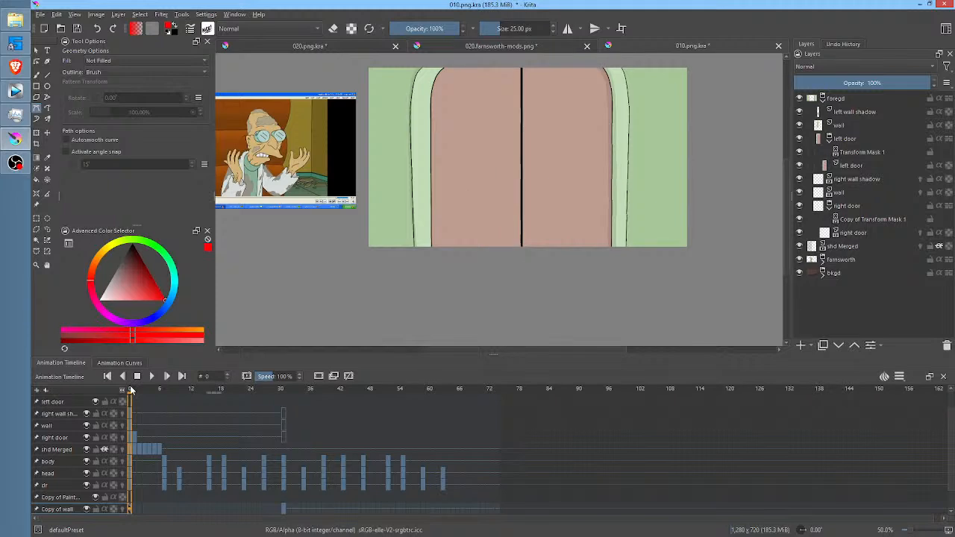
pyautogui.moveTo(131, 389)
pyautogui.mouseDown()
pyautogui.moveTo(154, 393)
pyautogui.moveTo(132, 397)
pyautogui.mouseUp()
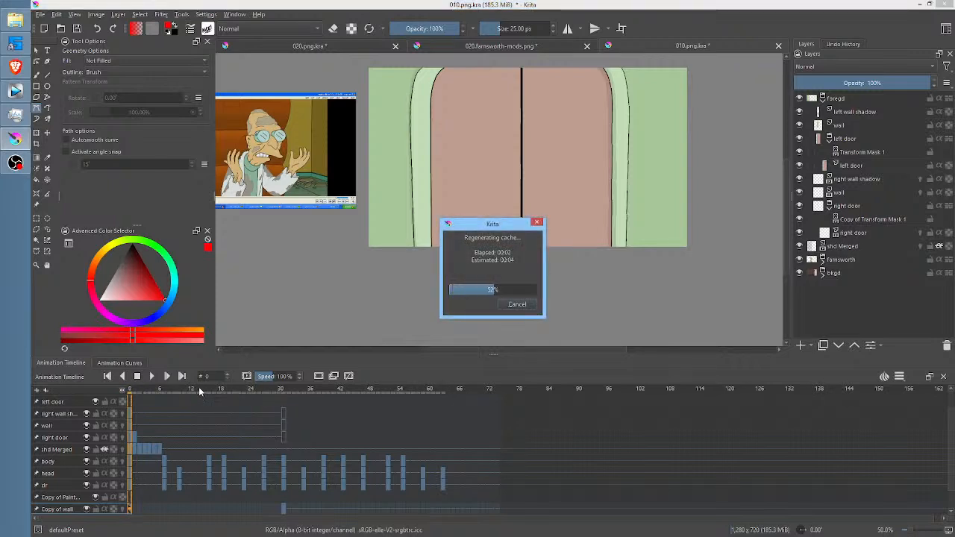
# Check the scene at frames 10 and 7, and close the 010.png.kra document without saving it.
pyautogui.click(179, 390)
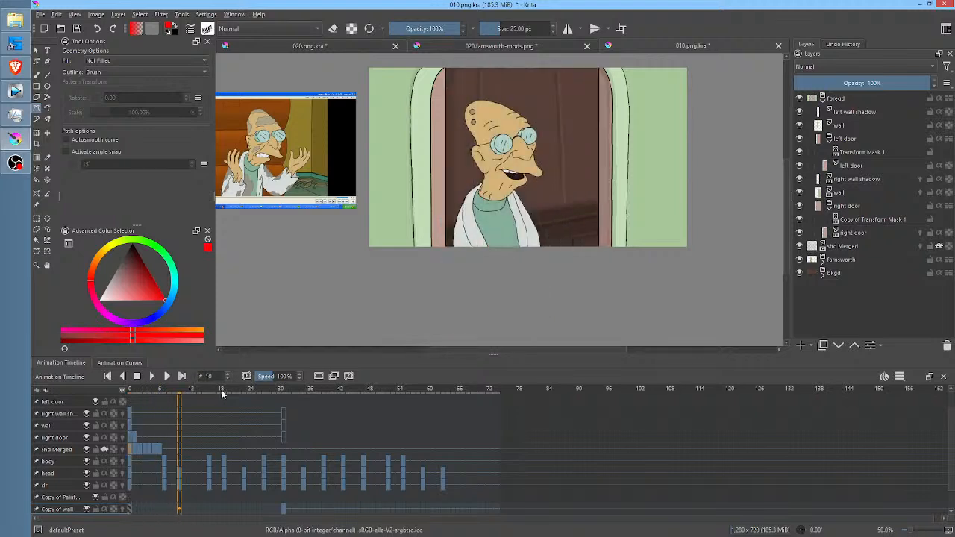
pyautogui.moveTo(128, 394); pyautogui.dragTo(166, 401)
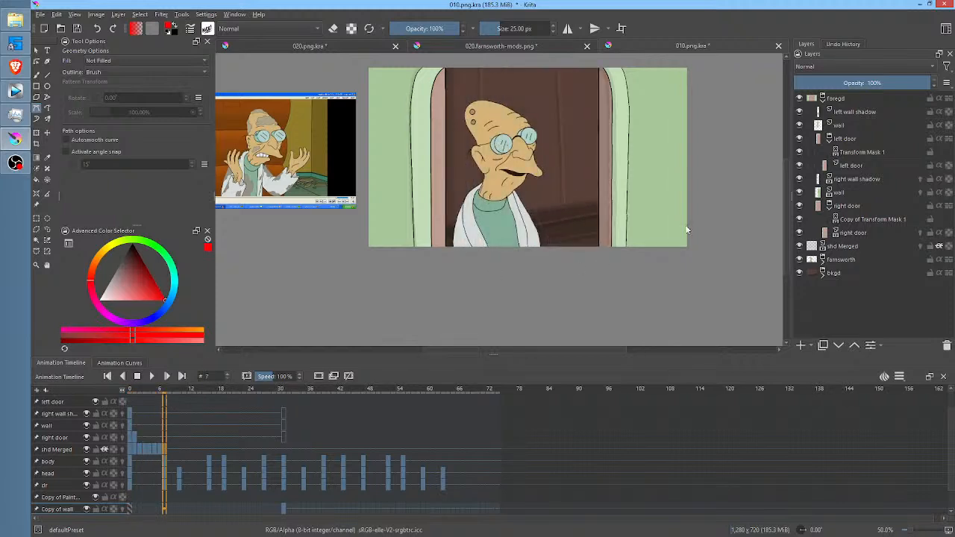
pyautogui.moveTo(833, 110)
pyautogui.click(778, 46)
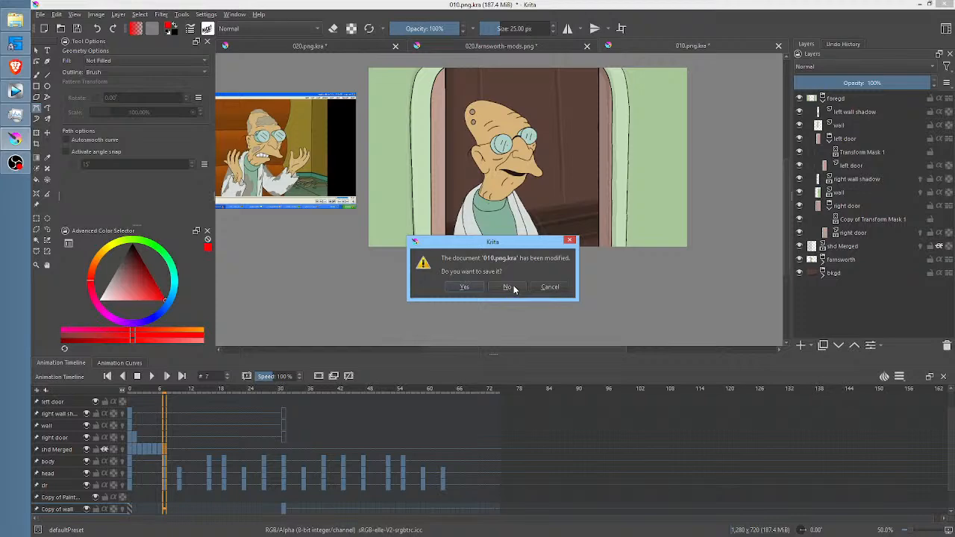
pyautogui.click(512, 288)
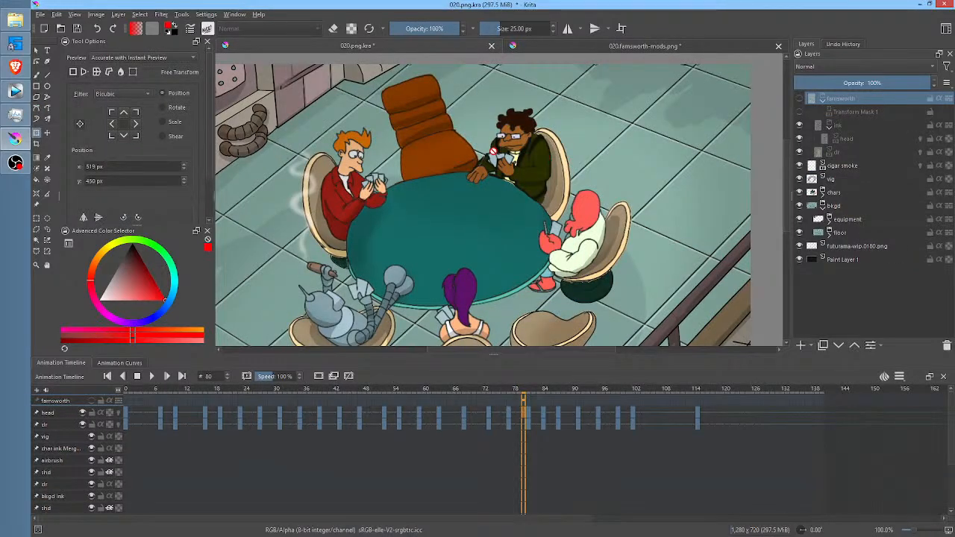
# Play the 020.png.kra card table scene from frame 0 with the farnsworth group hidden, and stop the playback.
pyautogui.scroll(-2, 492, 151)
pyautogui.scroll(1, 530, 157)
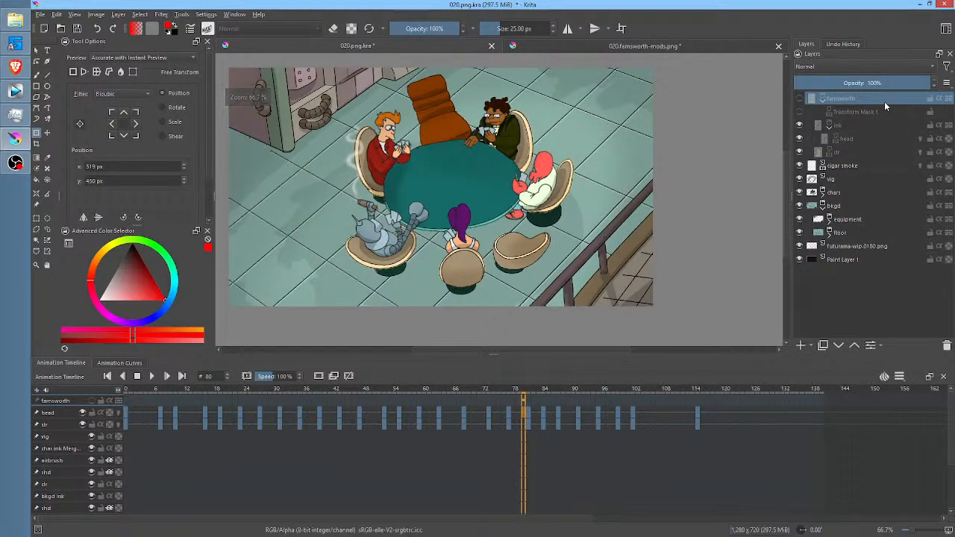
pyautogui.click(126, 387)
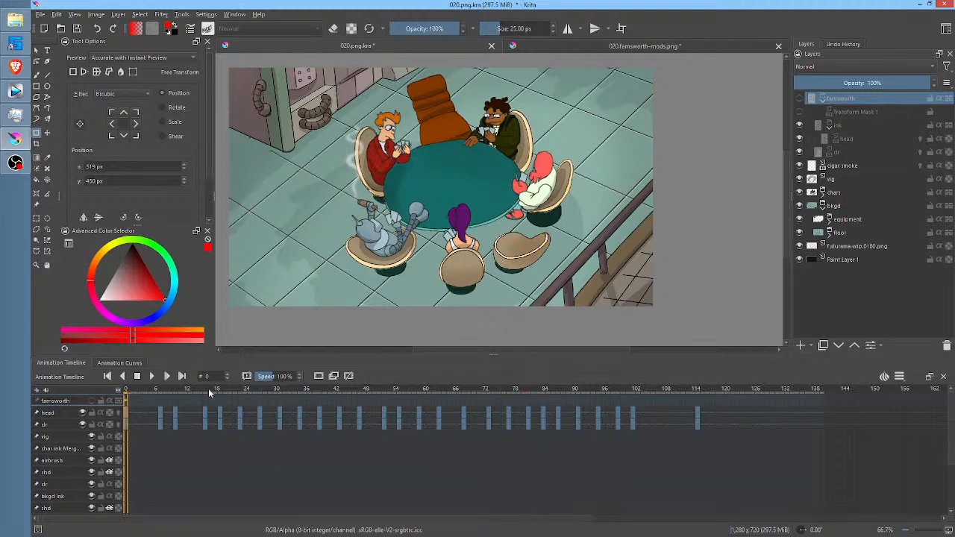
pyautogui.press('space')
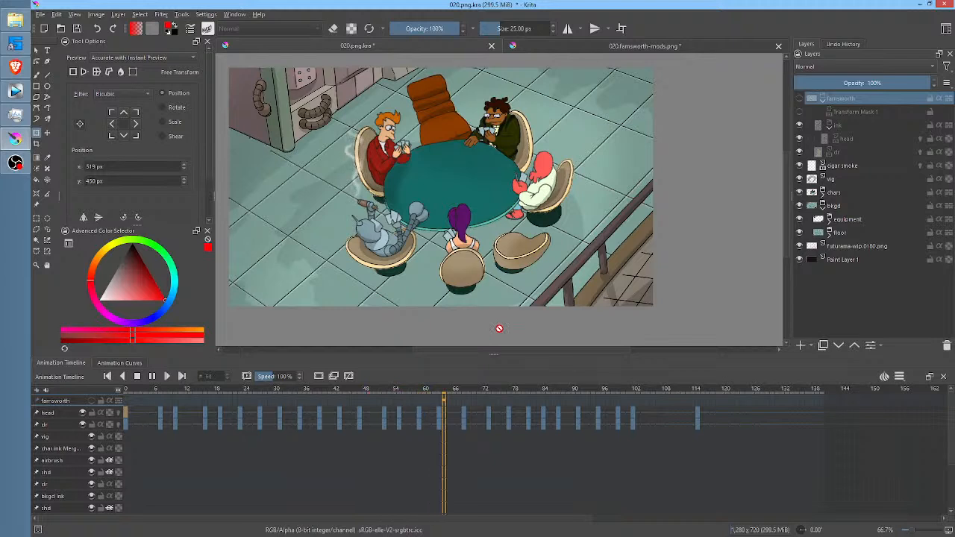
pyautogui.press('space')
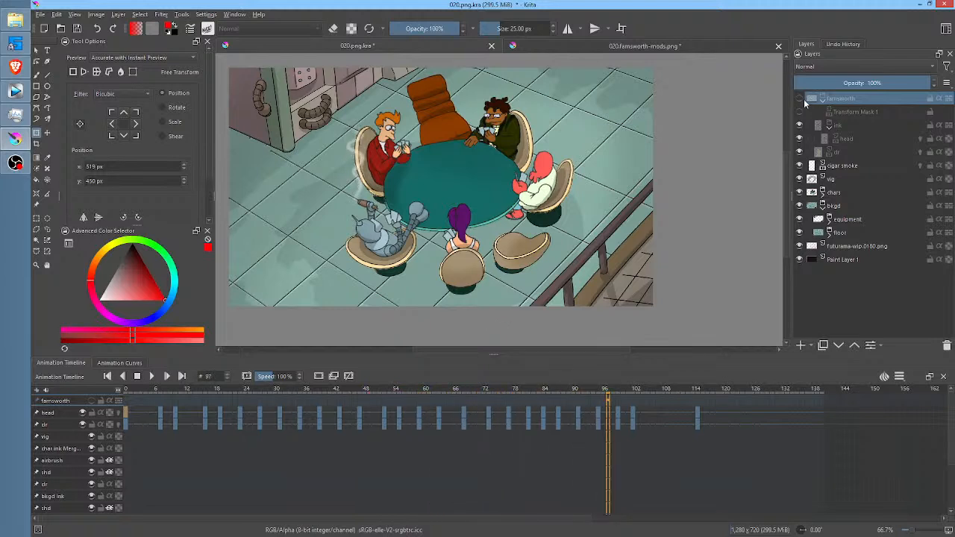
# Show the farnsworth group and its Transform Mask 1, and play the animation from frame 0.
pyautogui.click(800, 99)
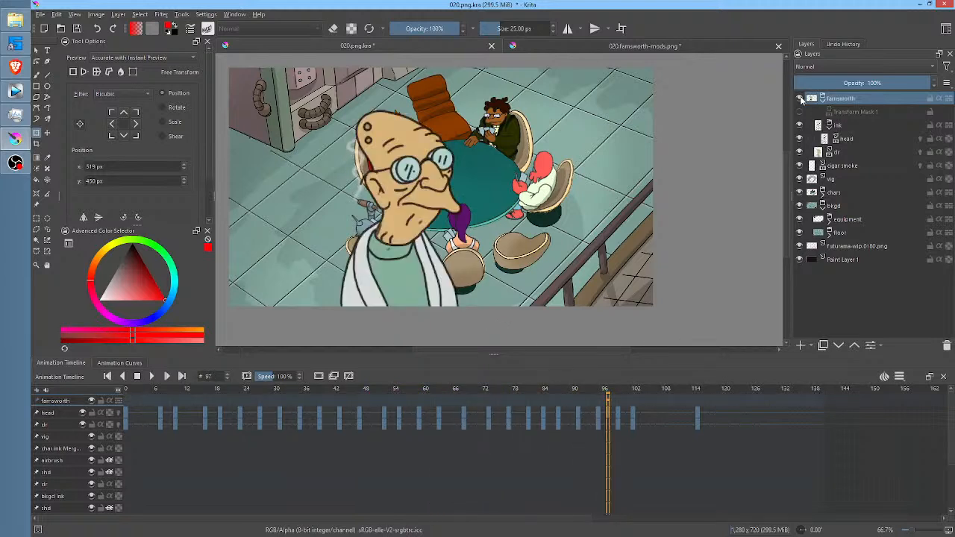
pyautogui.click(799, 112)
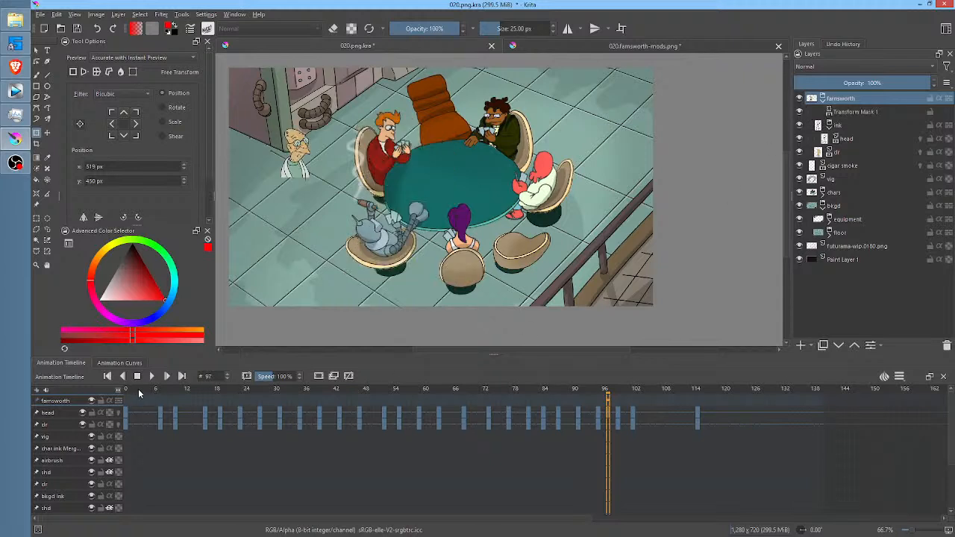
pyautogui.click(128, 391)
pyautogui.press('space')
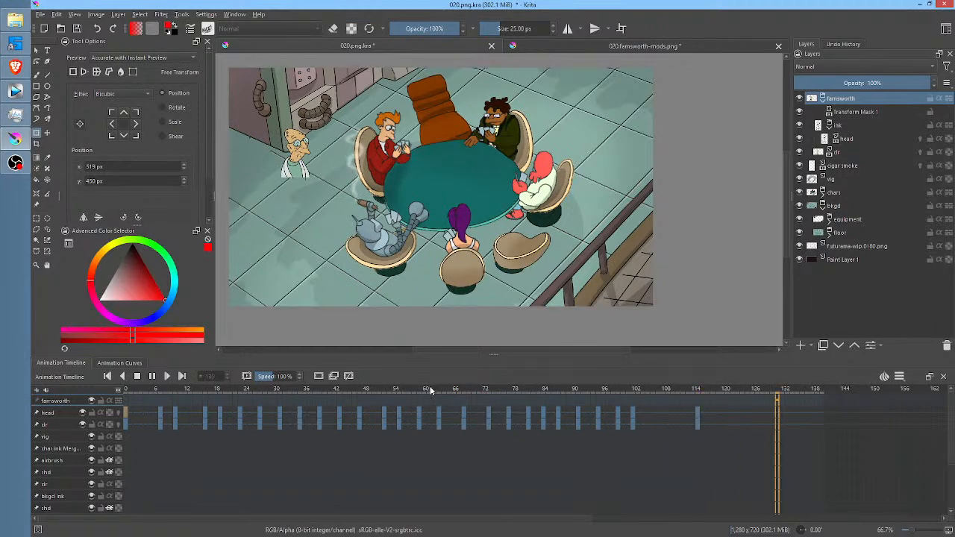
# Hide and reshow the head ink layer to examine Farnsworth's colour fill without its outlines.
pyautogui.scroll(3, 338, 144)
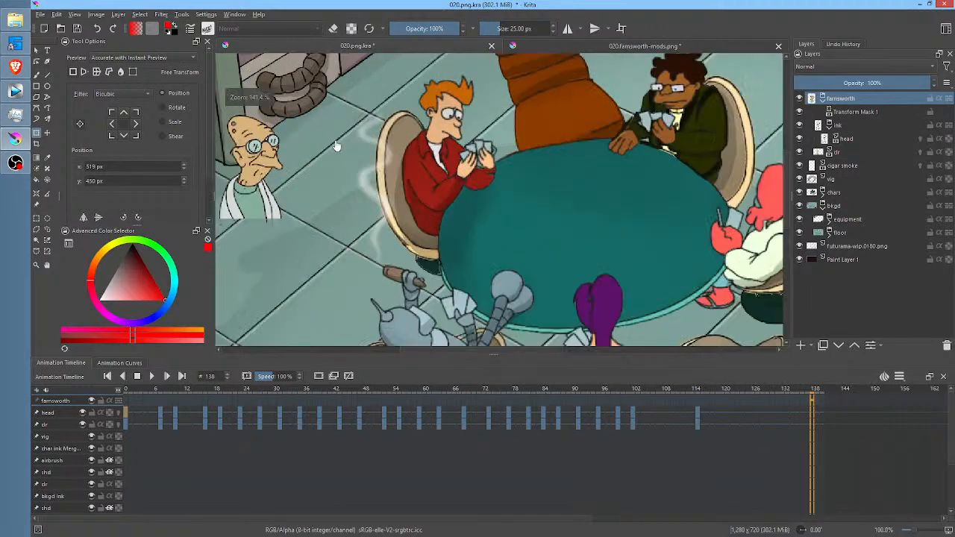
pyautogui.moveTo(336, 144); pyautogui.dragTo(428, 138)
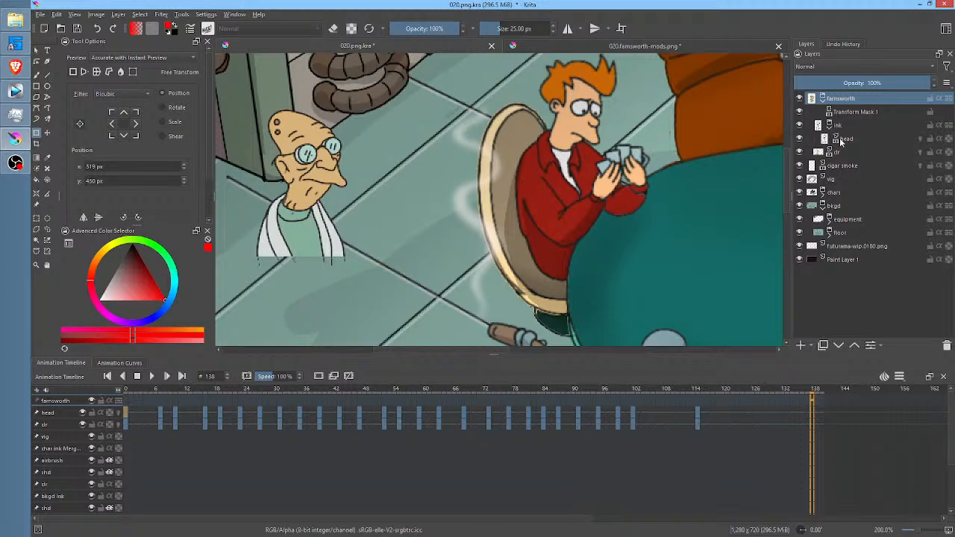
pyautogui.click(801, 140)
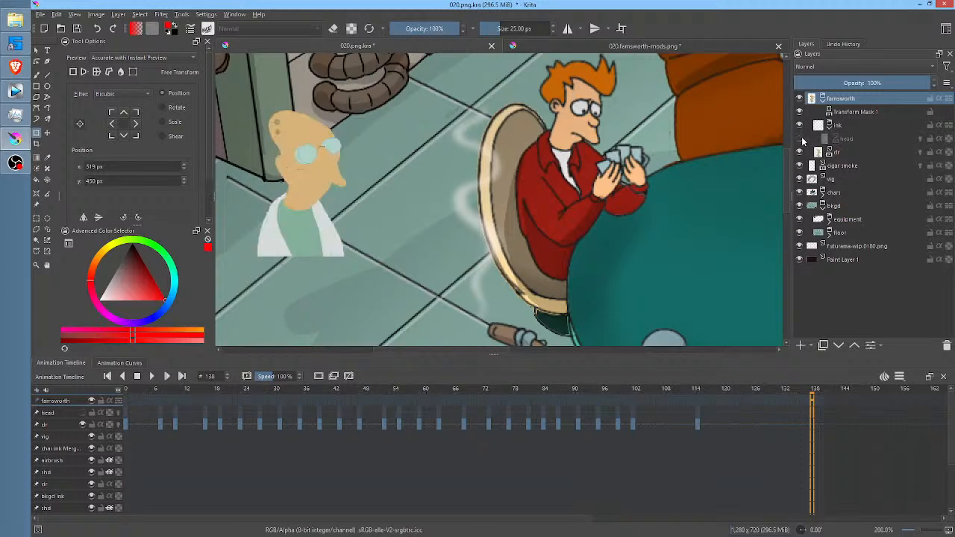
pyautogui.click(801, 139)
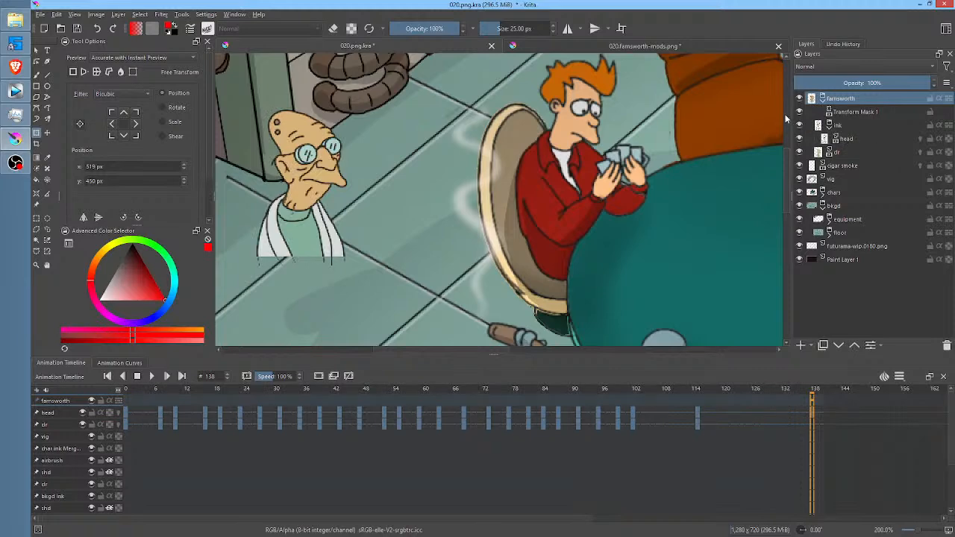
# Switch Transform Mask 1 off and on to compare the transformed Farnsworth with the original.
pyautogui.click(800, 112)
pyautogui.click(800, 112)
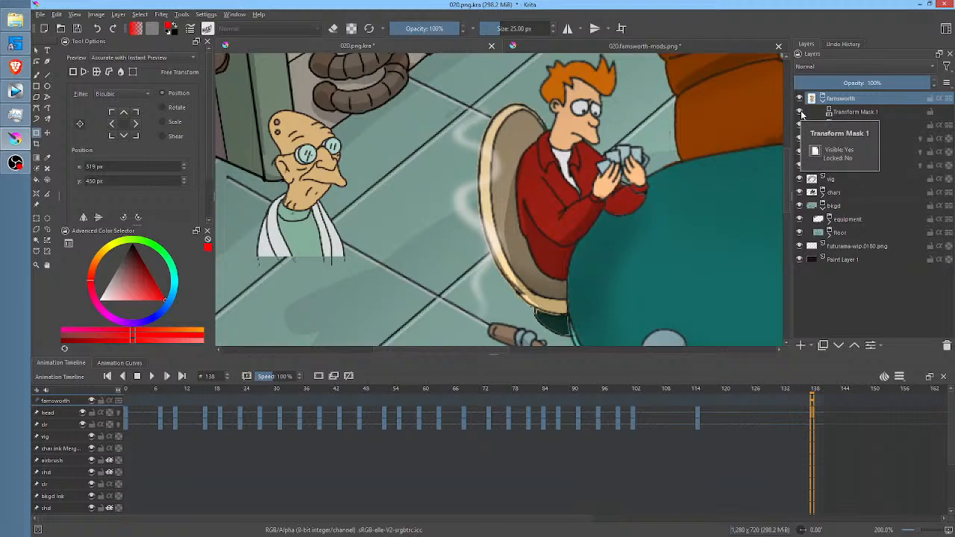
pyautogui.click(800, 112)
pyautogui.moveTo(709, 195); pyautogui.dragTo(504, 179)
pyautogui.click(800, 112)
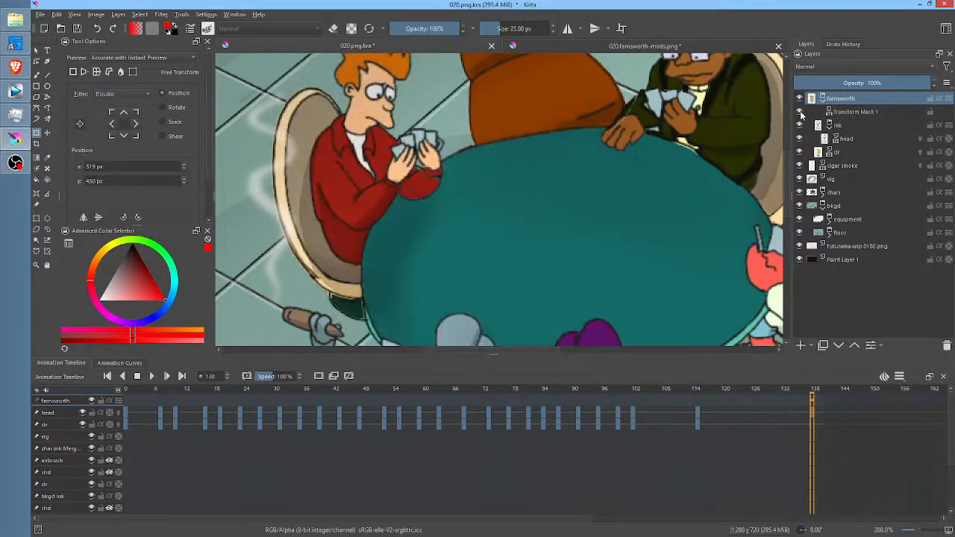
pyautogui.scroll(-1, 599, 183)
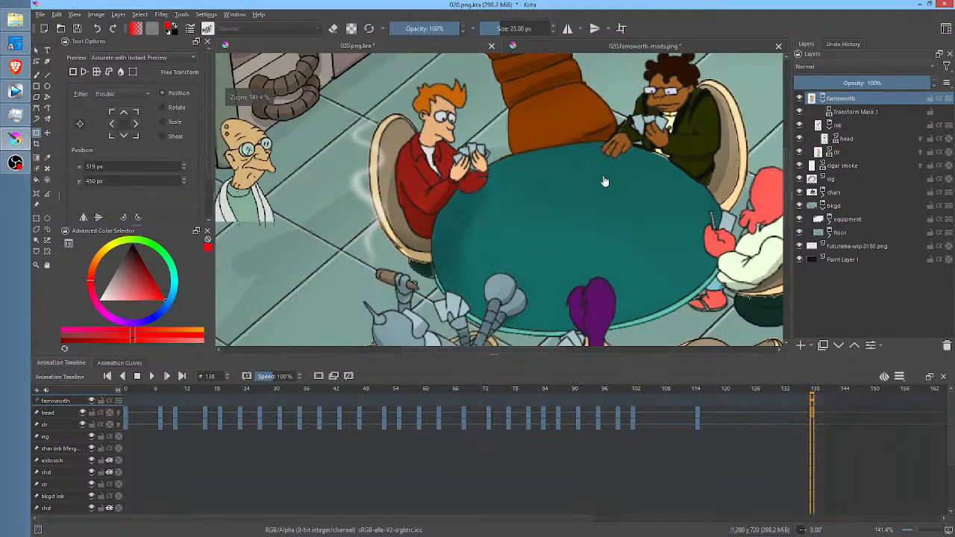
# Select the head ink layer, and hide and reshow the colour layer below it.
pyautogui.click(850, 141)
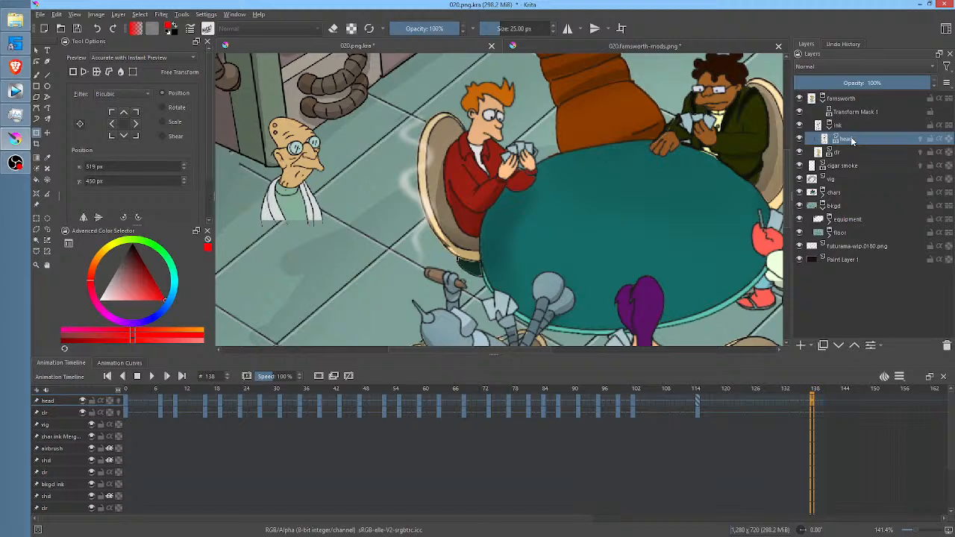
pyautogui.click(801, 153)
pyautogui.click(803, 152)
pyautogui.rightClick(859, 139)
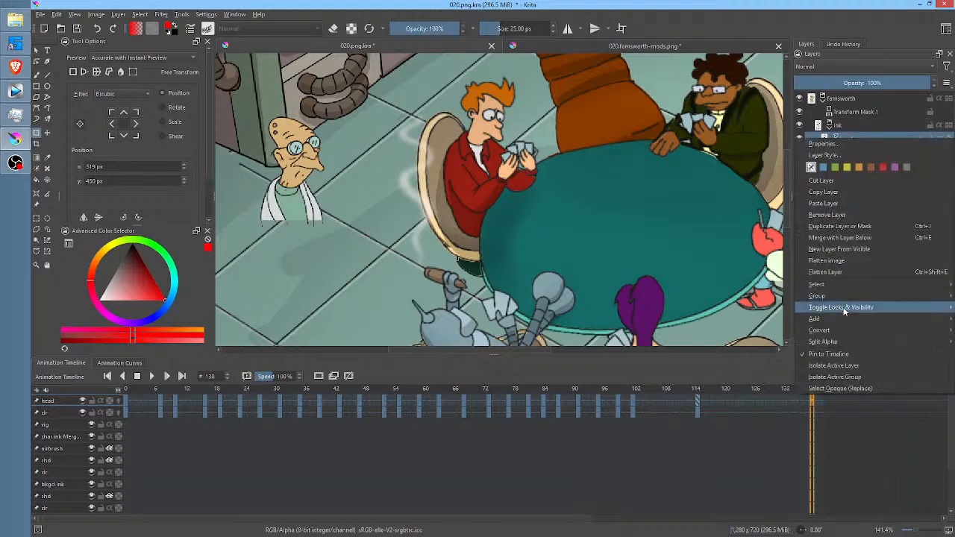
pyautogui.moveTo(842, 342)
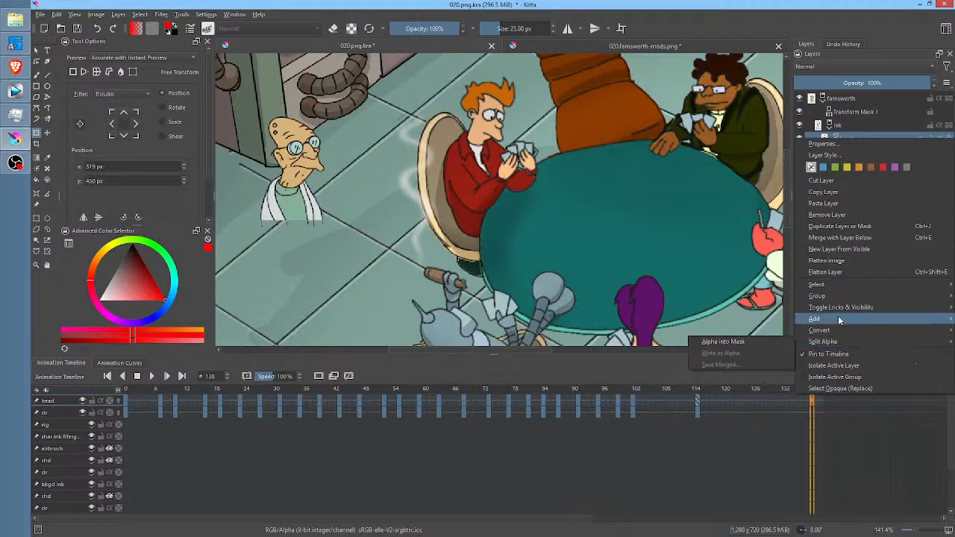
pyautogui.click(440, 140)
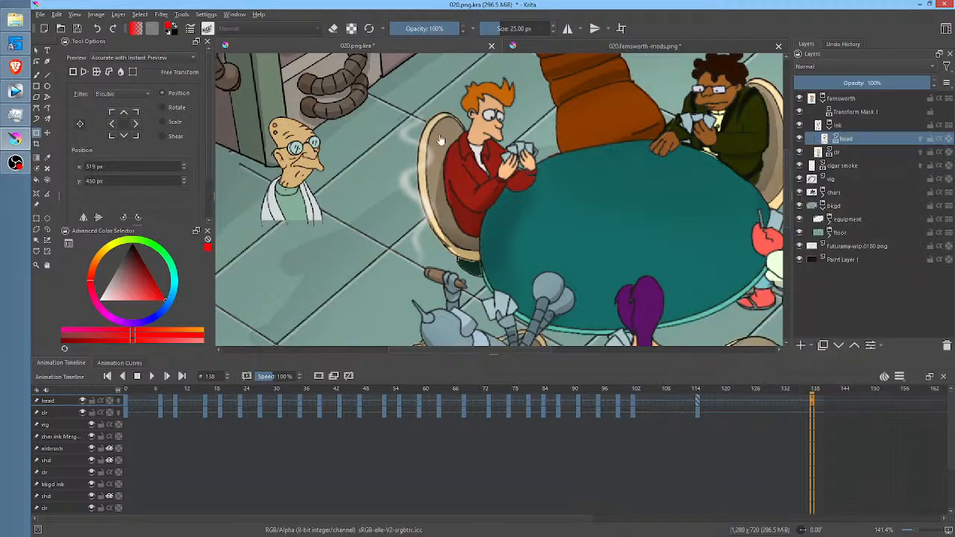
# Adjust the head layer's Alpha channel with a Color Adjustment curve, placing a curve point at input 71, output 117.
pyautogui.hotkey('ctrl', 'm')
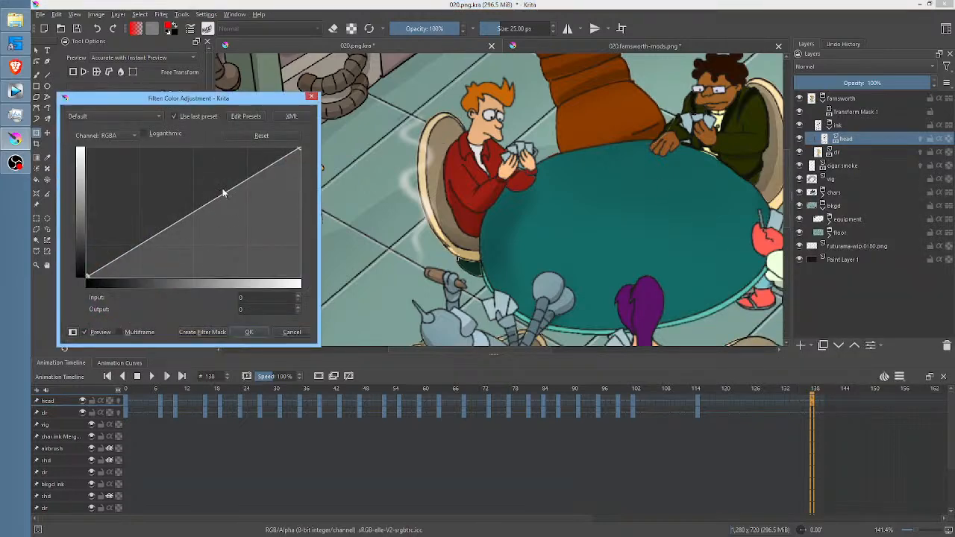
pyautogui.moveTo(231, 103); pyautogui.dragTo(580, 95)
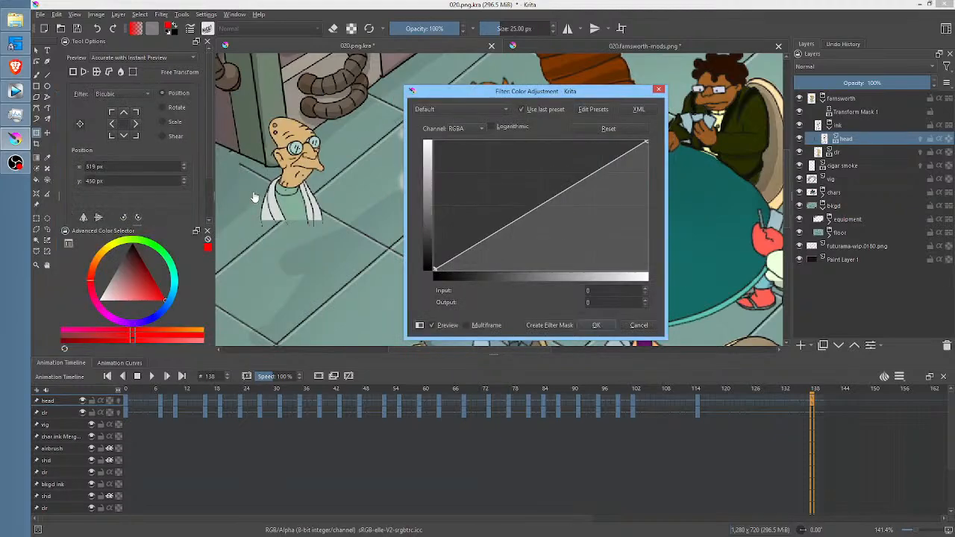
pyautogui.scroll(4, 293, 176)
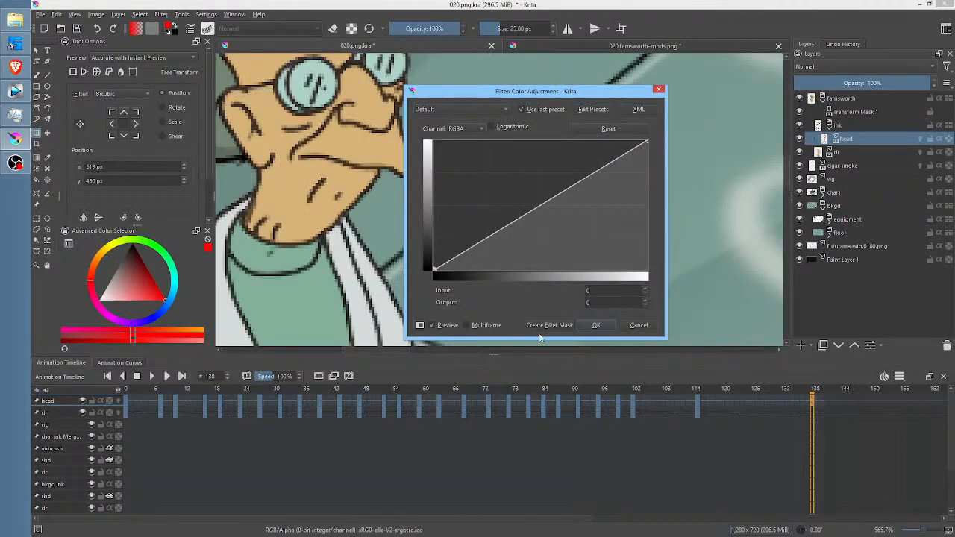
pyautogui.click(461, 129)
pyautogui.click(468, 177)
pyautogui.moveTo(544, 200); pyautogui.dragTo(654, 275)
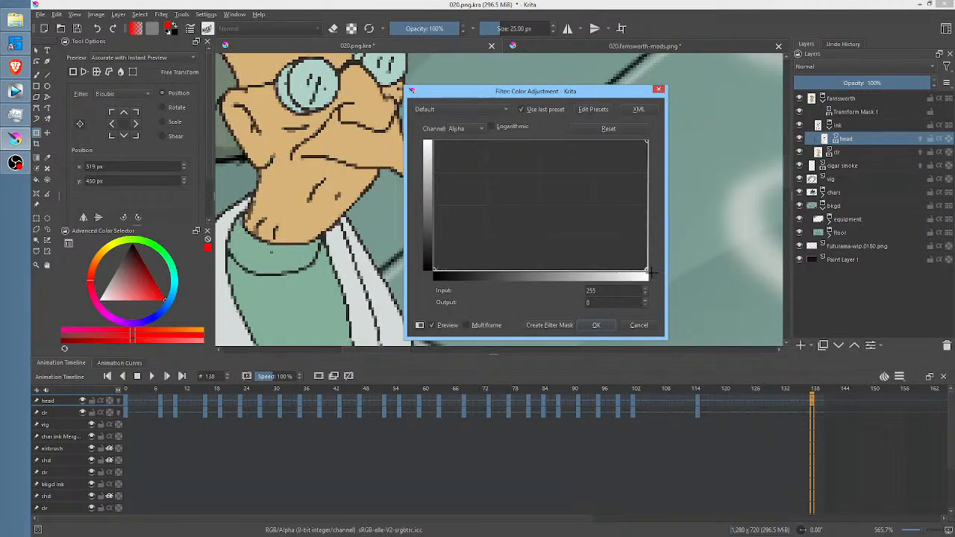
pyautogui.scroll(-2, 295, 172)
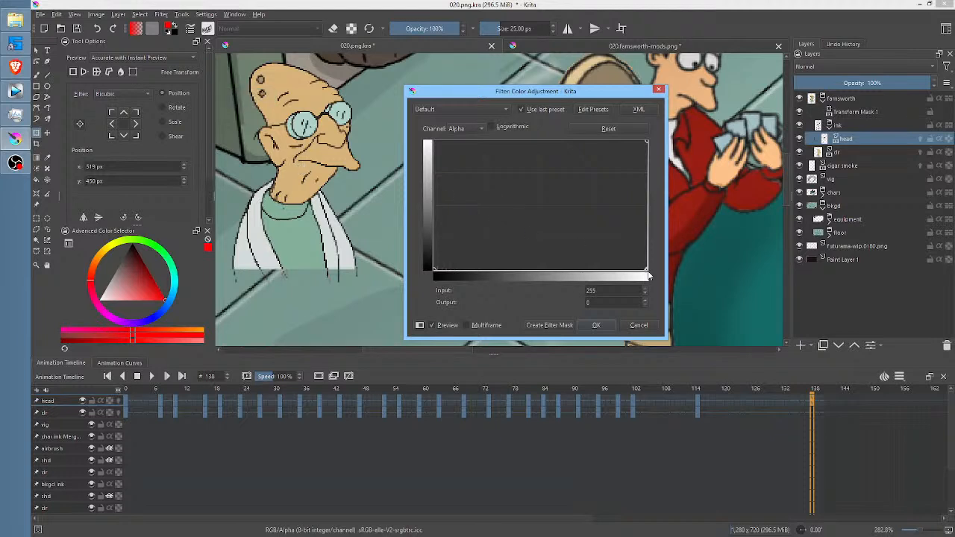
pyautogui.moveTo(646, 273); pyautogui.dragTo(540, 228)
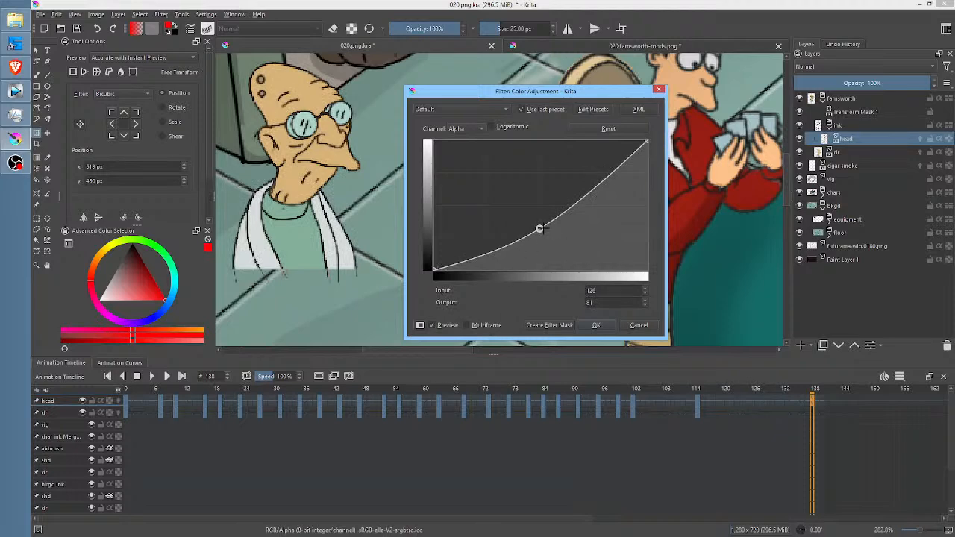
pyautogui.moveTo(539, 228); pyautogui.dragTo(495, 212)
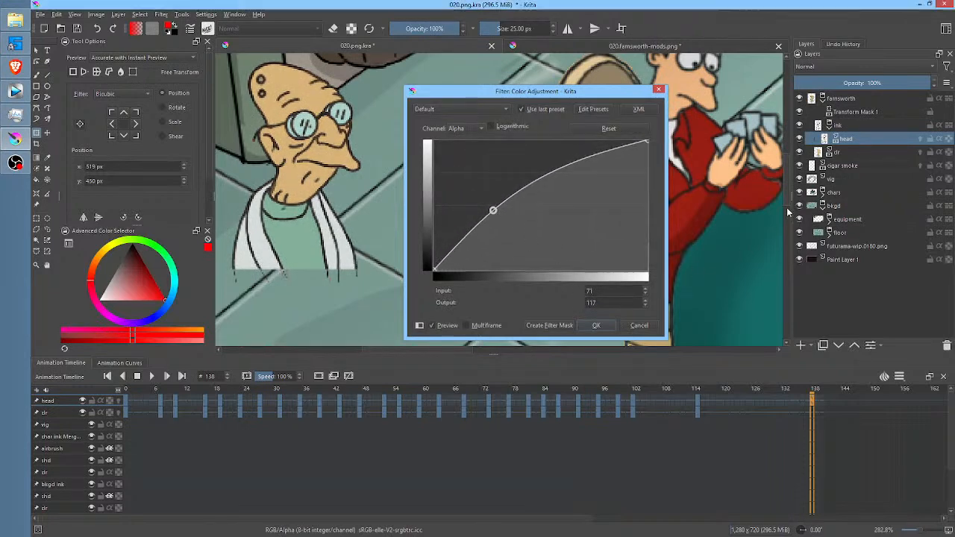
pyautogui.press('Return')
# Add a Blur filter mask to the head layer with horizontal and vertical radius 1, strength 0 and a circle shape.
pyautogui.press('+')
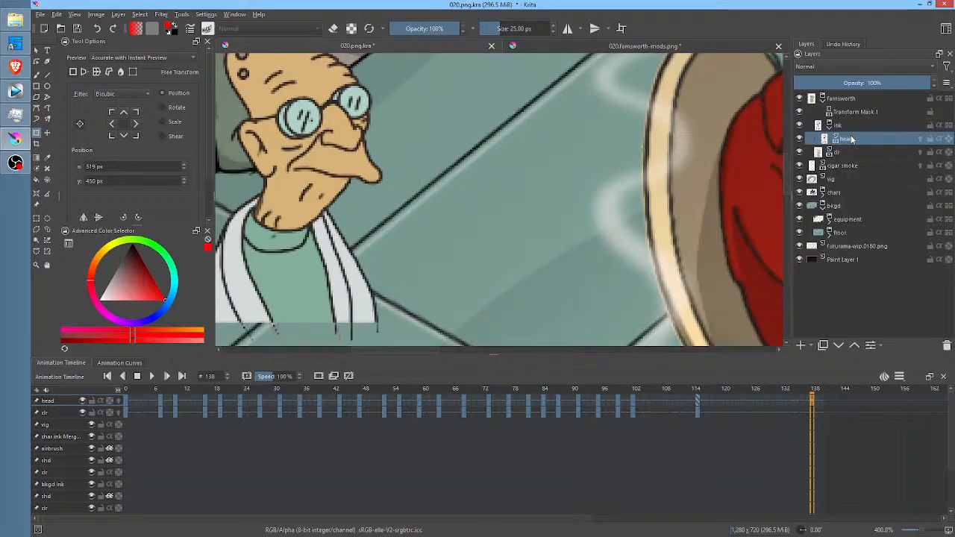
pyautogui.press('b')
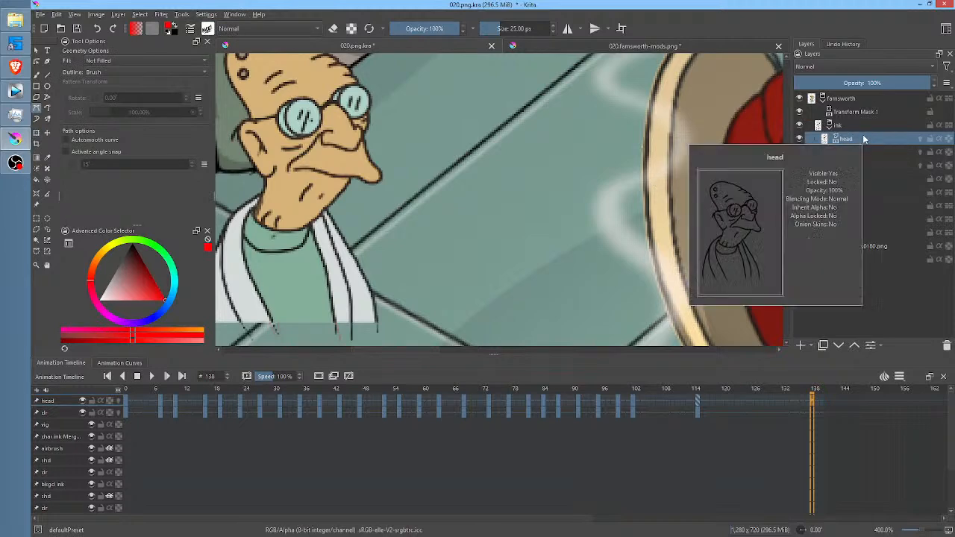
pyautogui.hotkey('ctrl', 'alt', 'f')
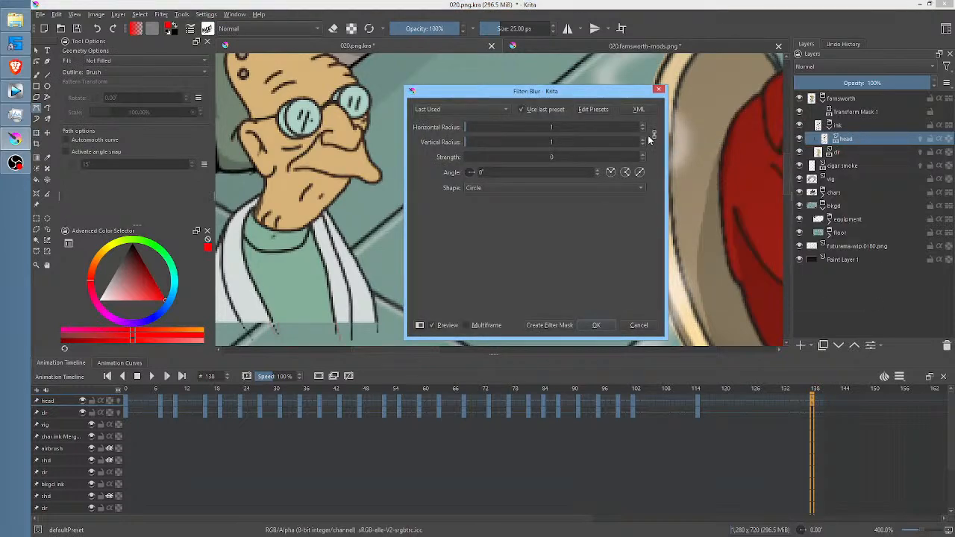
pyautogui.click(472, 326)
pyautogui.click(476, 326)
pyautogui.click(550, 326)
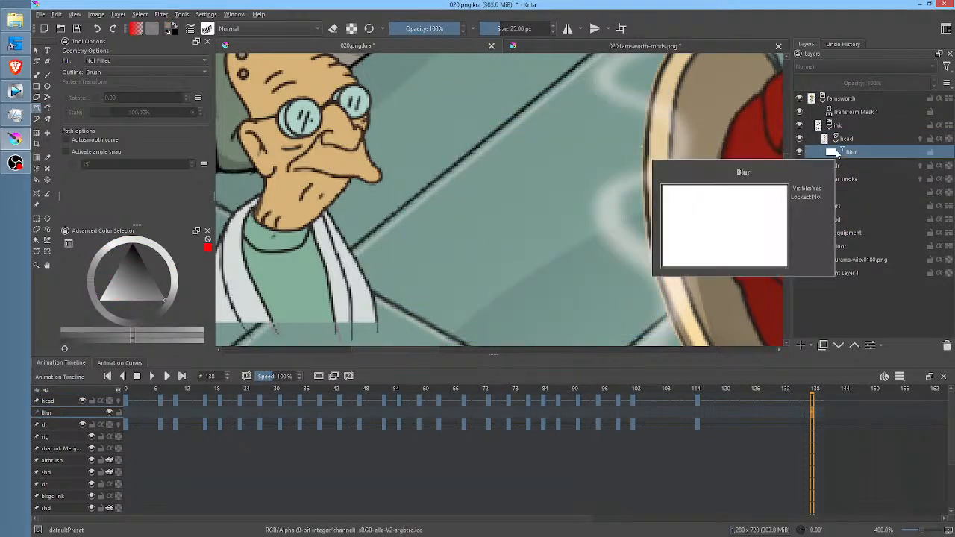
pyautogui.rightClick(837, 153)
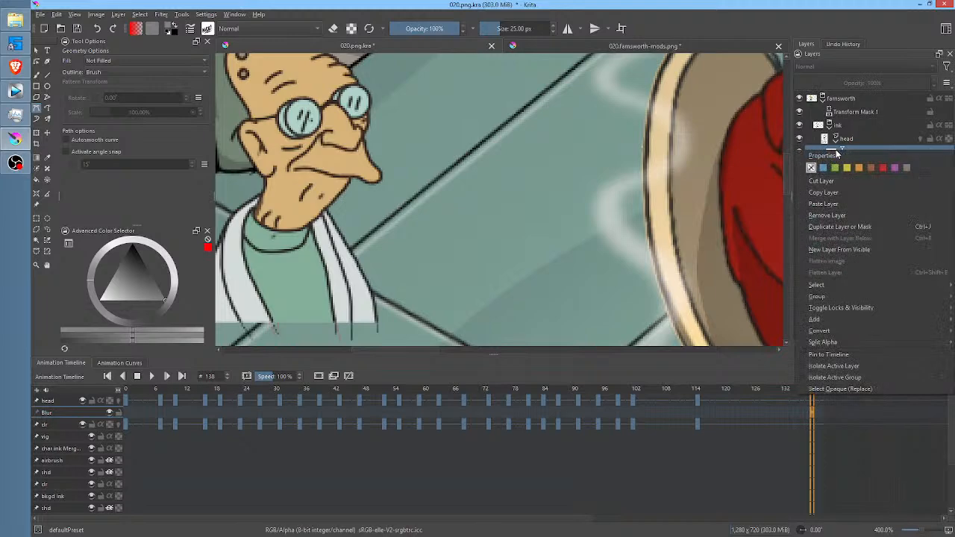
pyautogui.click(721, 177)
pyautogui.scroll(-1, 722, 172)
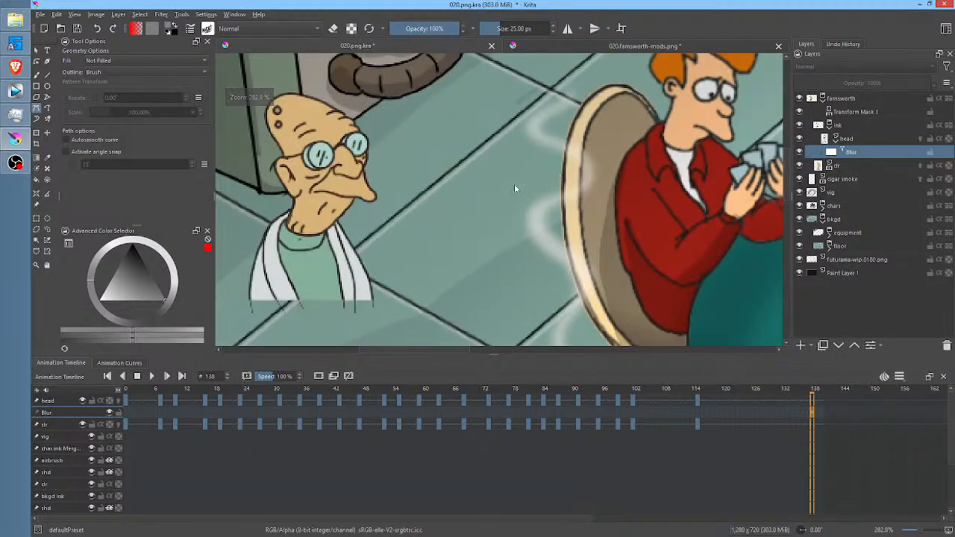
# Edit the Blur mask on the head layer, trying a strong blur before setting the horizontal and vertical radius to 3.
pyautogui.rightClick(873, 151)
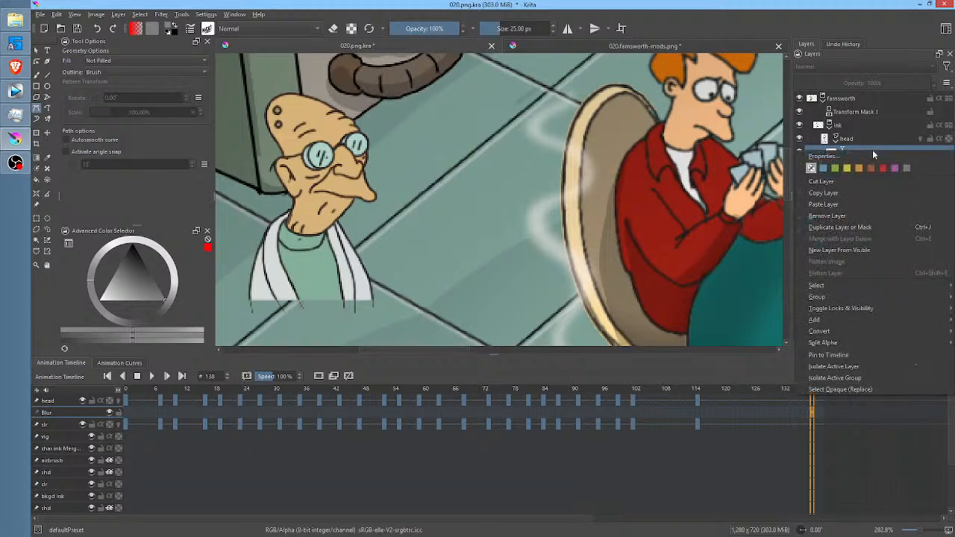
pyautogui.click(873, 155)
pyautogui.click(549, 224)
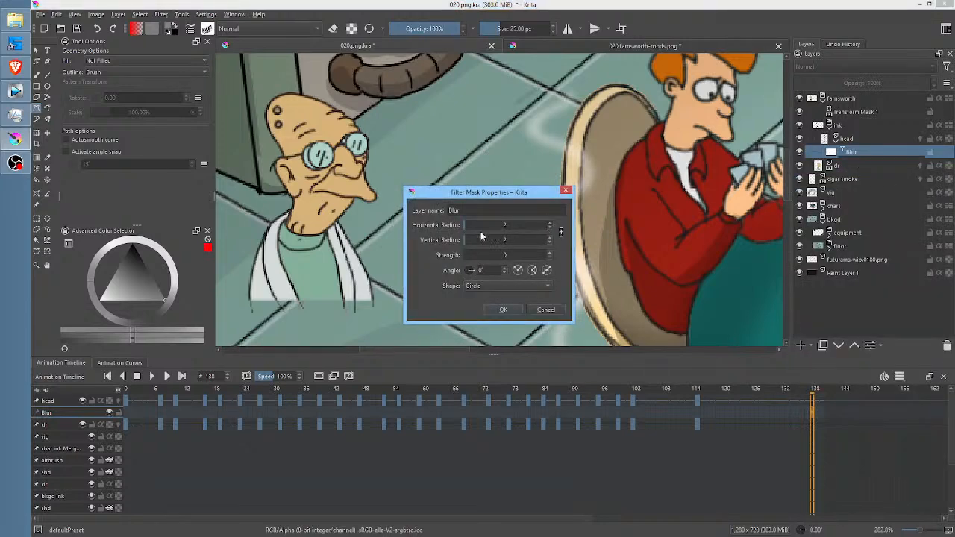
pyautogui.moveTo(477, 224); pyautogui.dragTo(475, 224)
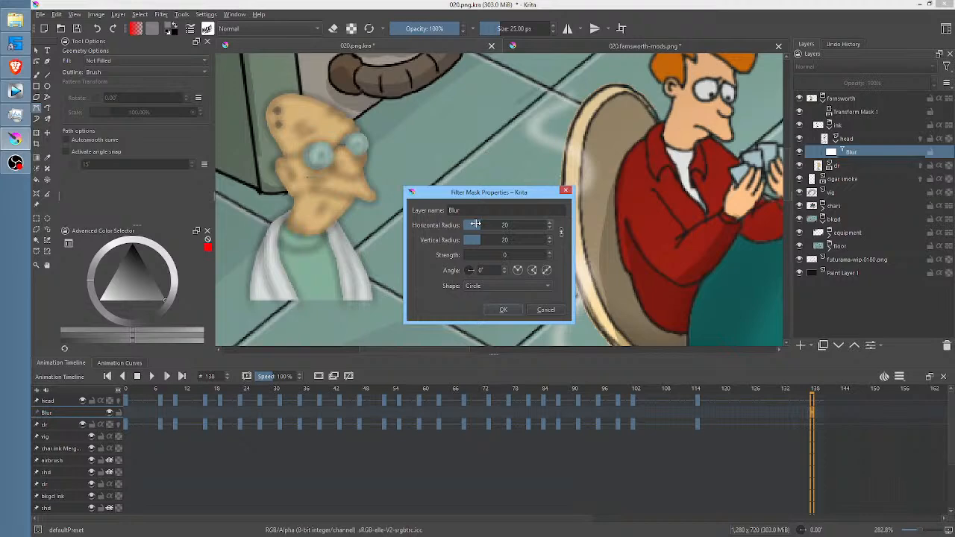
pyautogui.moveTo(475, 224); pyautogui.dragTo(436, 225)
pyautogui.click(551, 222)
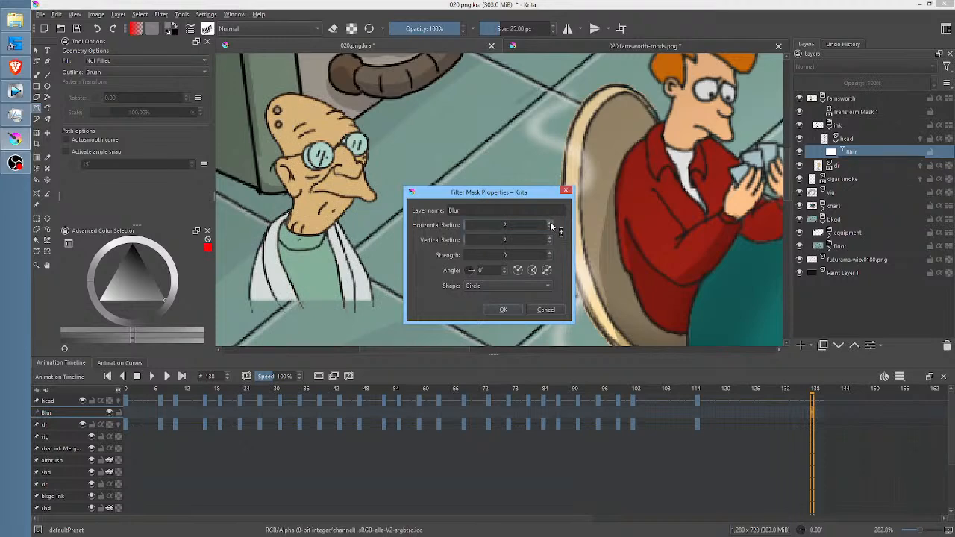
pyautogui.click(550, 222)
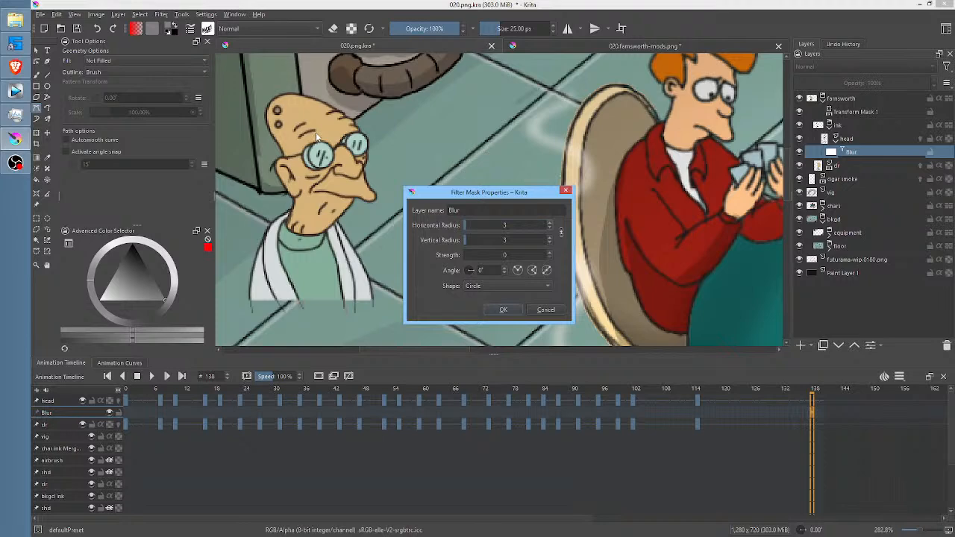
pyautogui.click(513, 310)
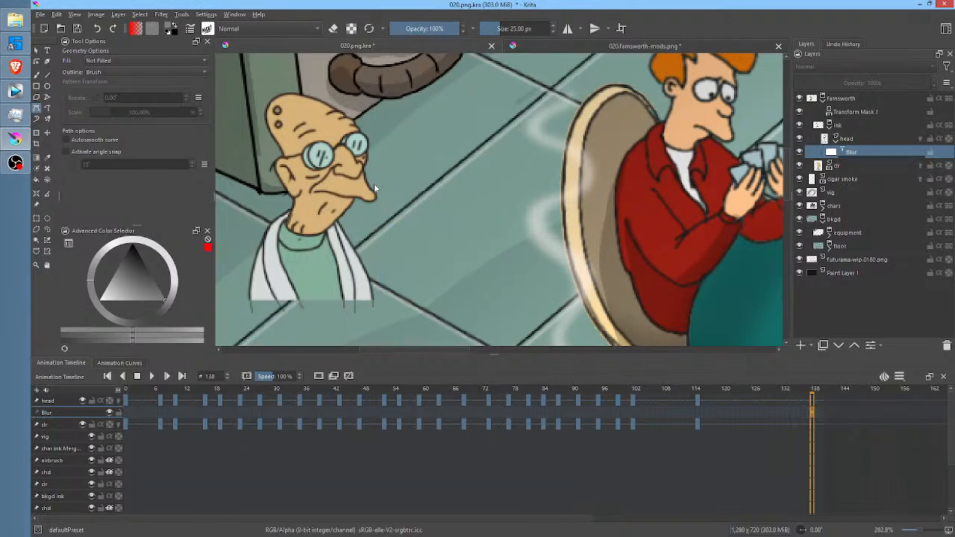
# Inspect the blurred Farnsworth lines up close, switch the Blur mask off and on to compare, and leave it hidden.
pyautogui.scroll(2, 356, 167)
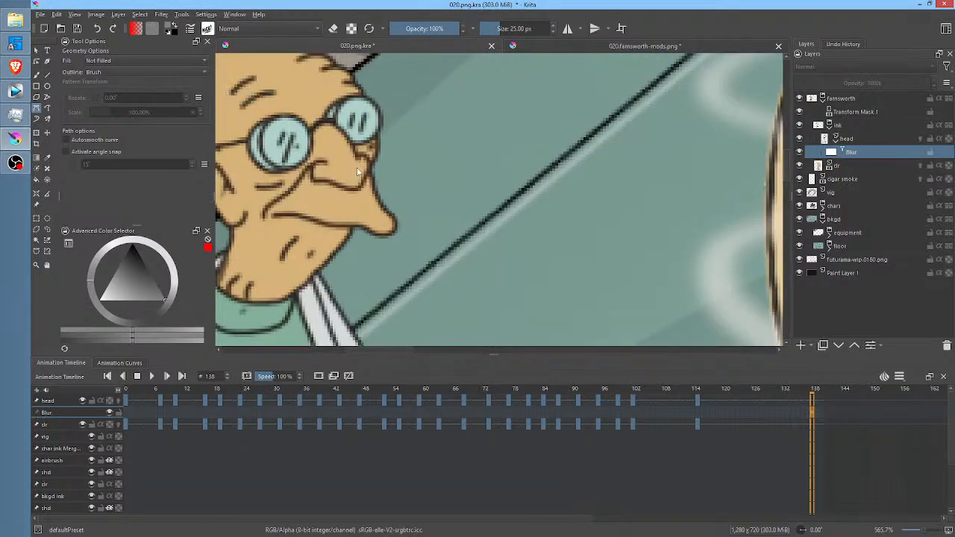
pyautogui.moveTo(690, 160); pyautogui.dragTo(626, 144)
pyautogui.scroll(-1, 626, 144)
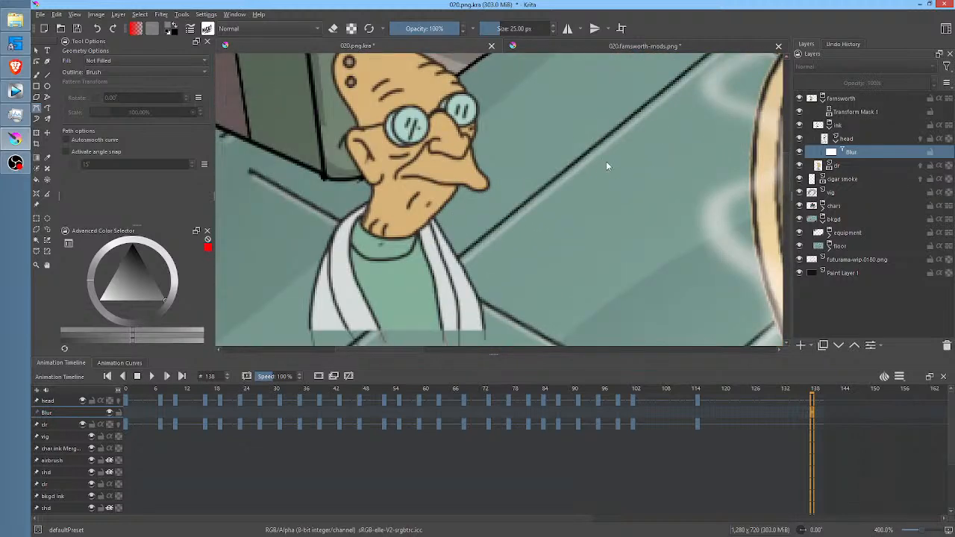
pyautogui.scroll(-2, 608, 159)
pyautogui.moveTo(595, 158); pyautogui.dragTo(541, 170)
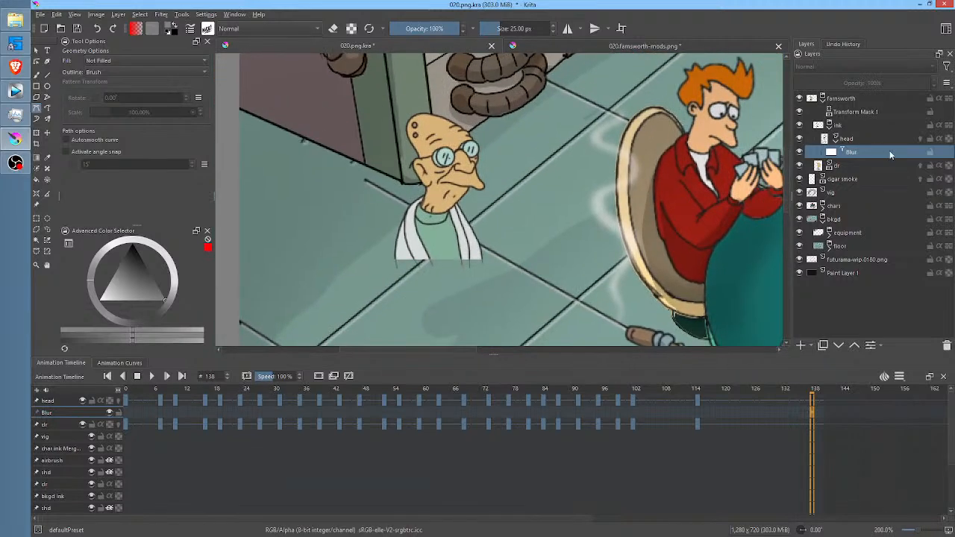
pyautogui.click(799, 152)
pyautogui.click(799, 152)
pyautogui.moveTo(858, 144)
pyautogui.click(799, 152)
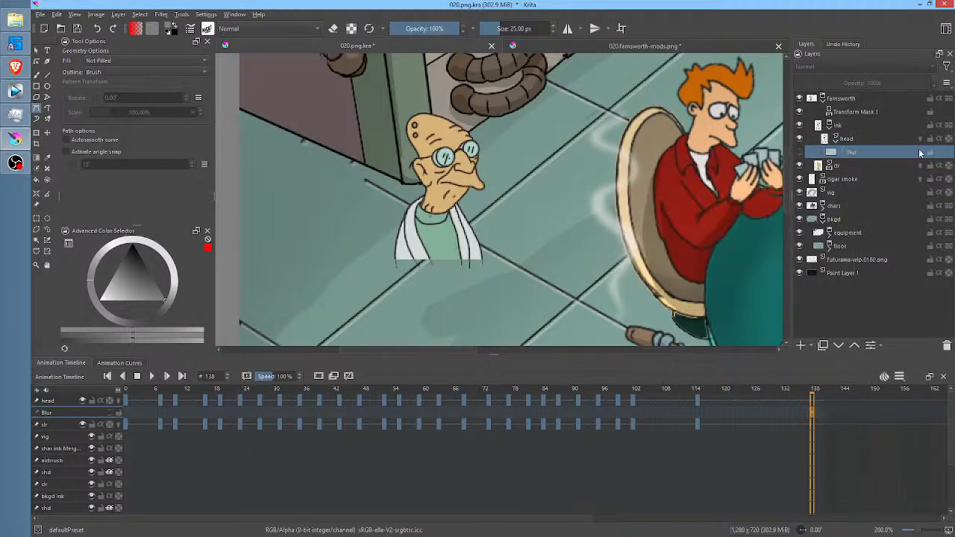
pyautogui.moveTo(893, 147)
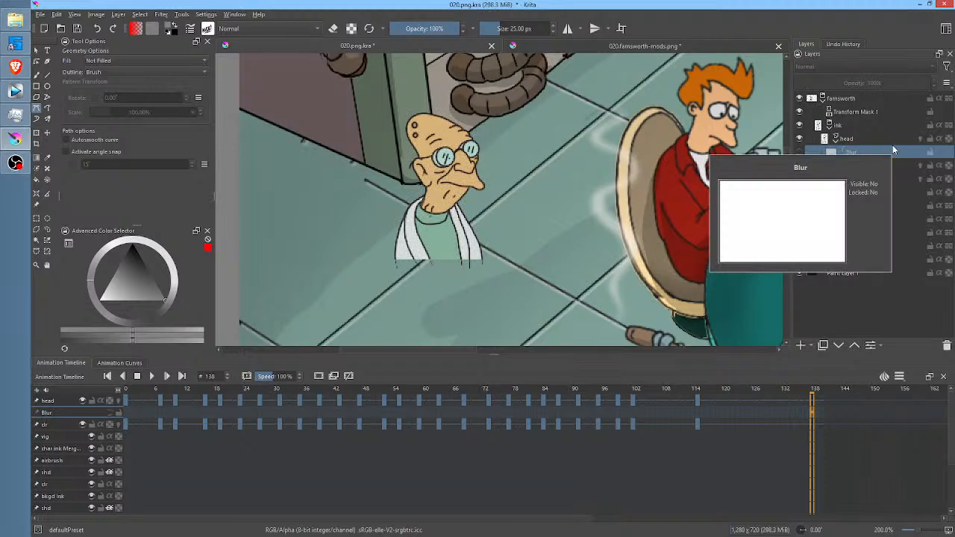
# Select the head layer and scrub the card table animation from frame 0 to frame 116.
pyautogui.click(875, 138)
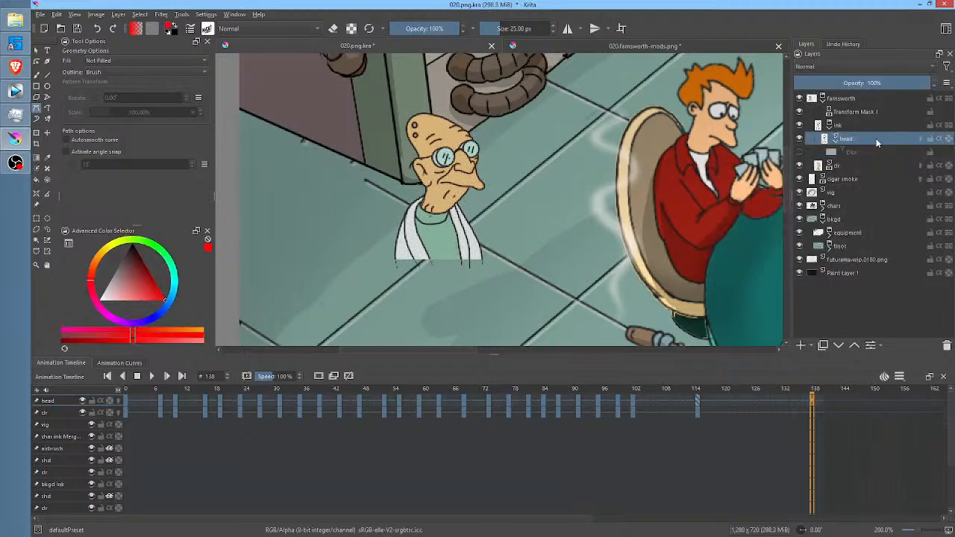
pyautogui.press('1')
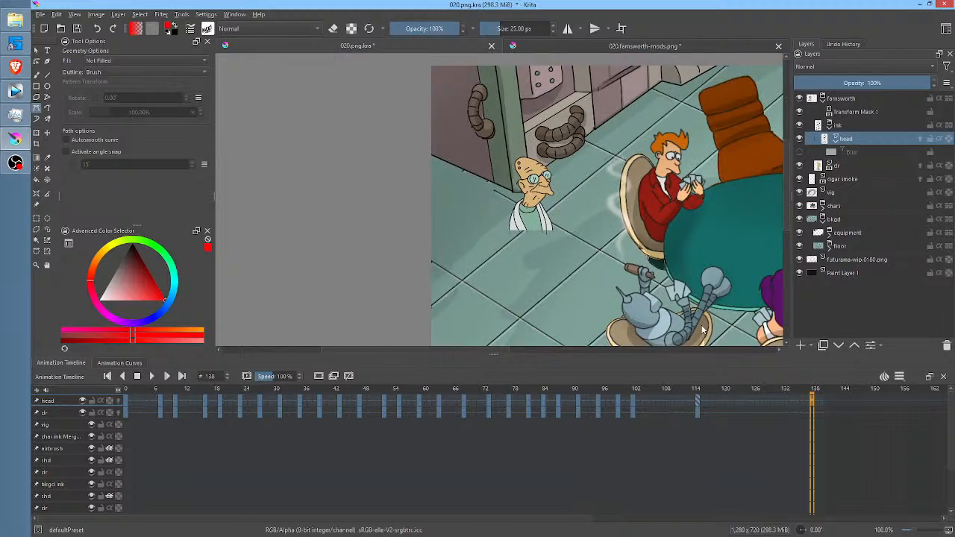
pyautogui.moveTo(778, 210); pyautogui.dragTo(611, 188)
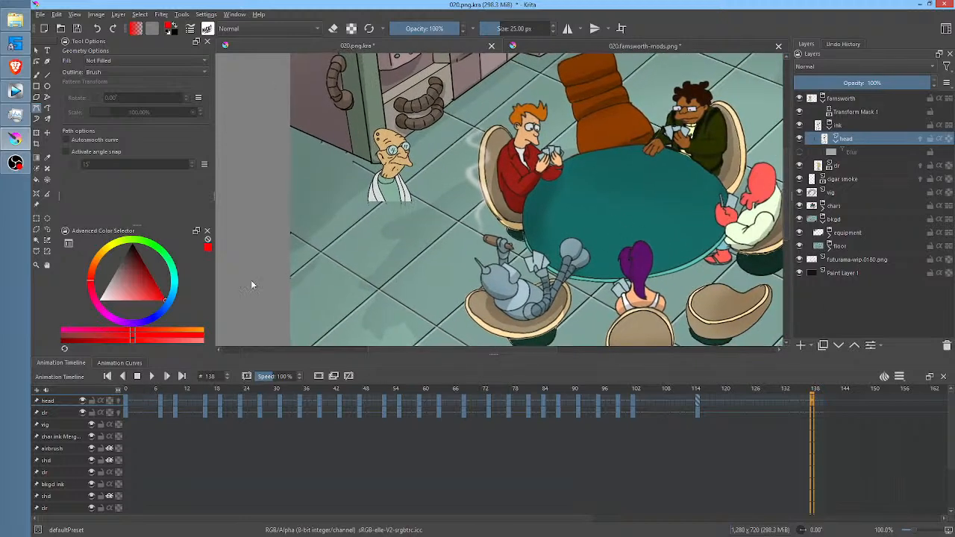
pyautogui.click(125, 388)
pyautogui.press('space')
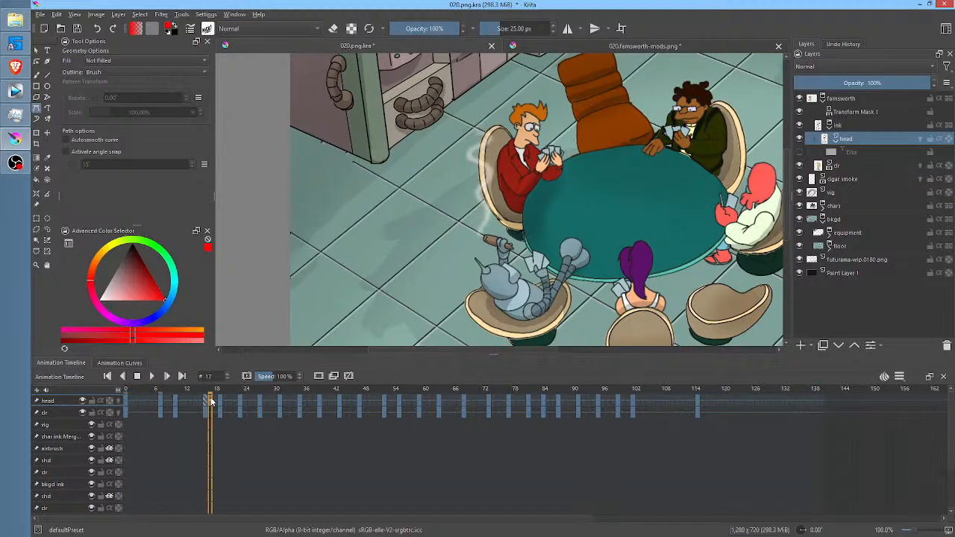
pyautogui.moveTo(335, 411); pyautogui.dragTo(704, 416)
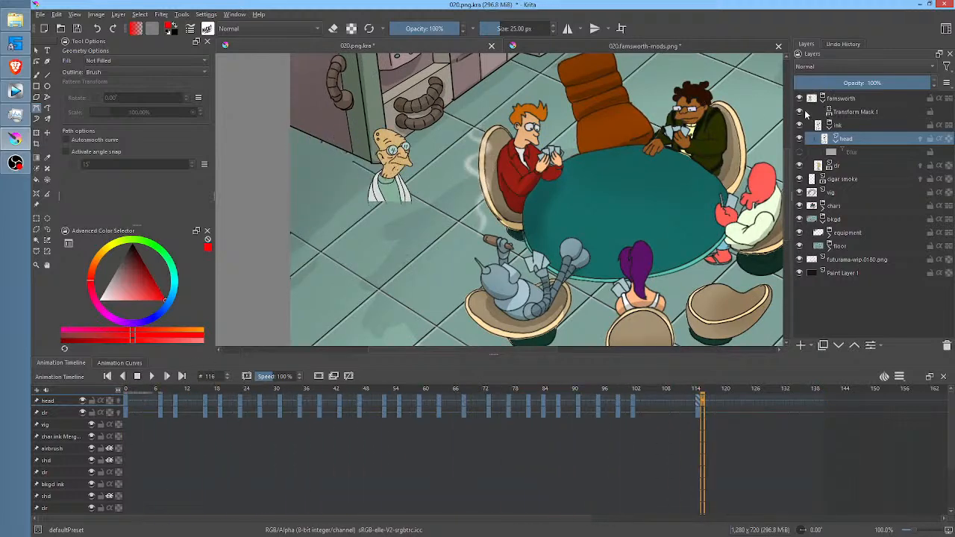
# Turn Transform Mask 1 off to view Farnsworth at full size over the whole scene, and turn it back on.
pyautogui.click(800, 112)
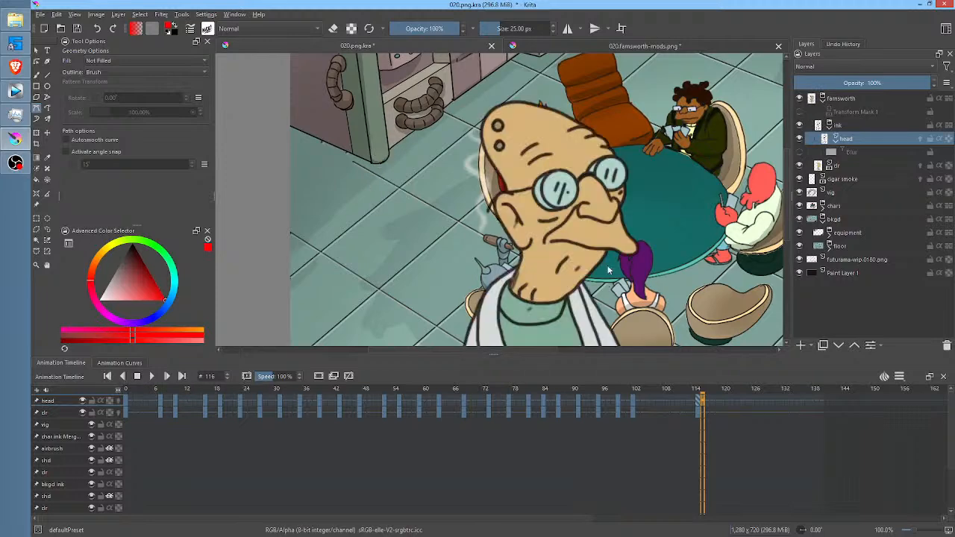
pyautogui.scroll(-2, 607, 262)
pyautogui.moveTo(620, 262); pyautogui.dragTo(561, 240)
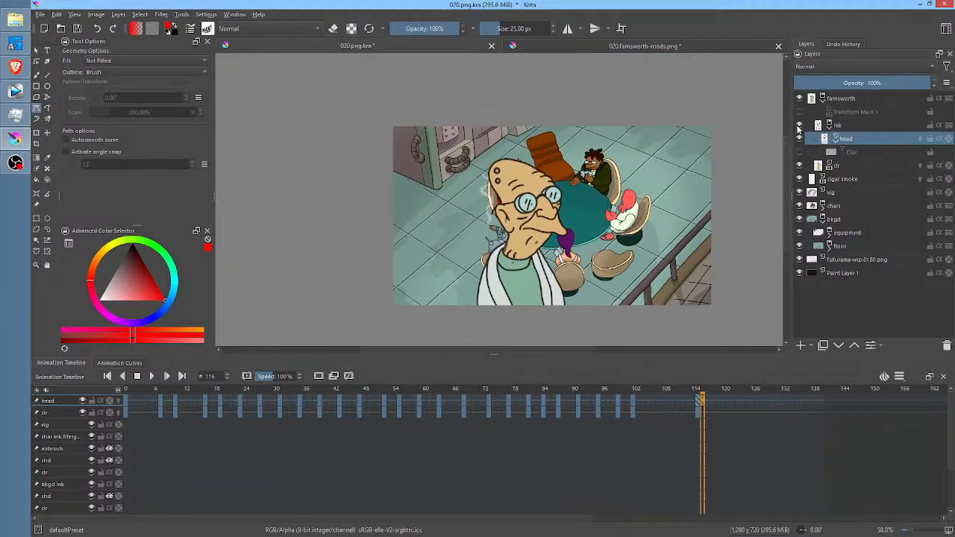
pyautogui.click(801, 113)
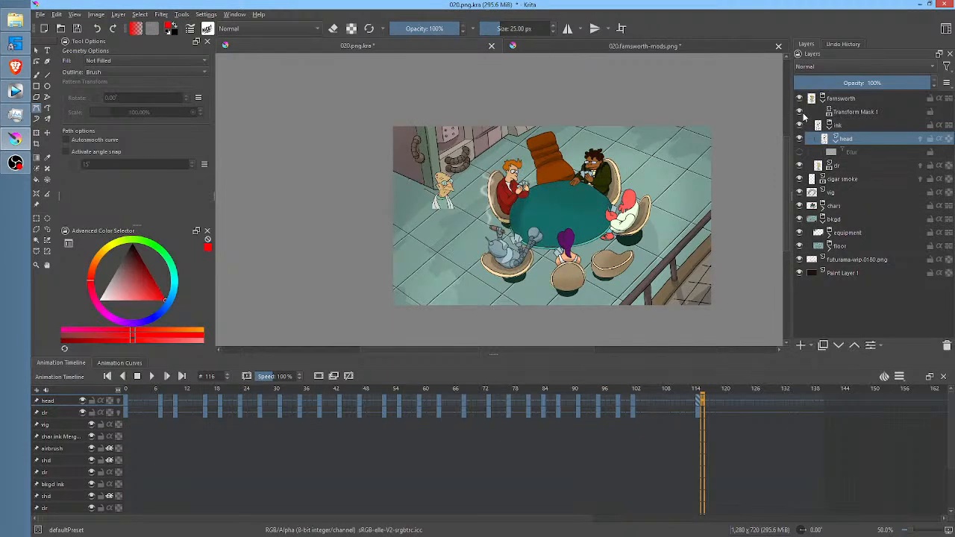
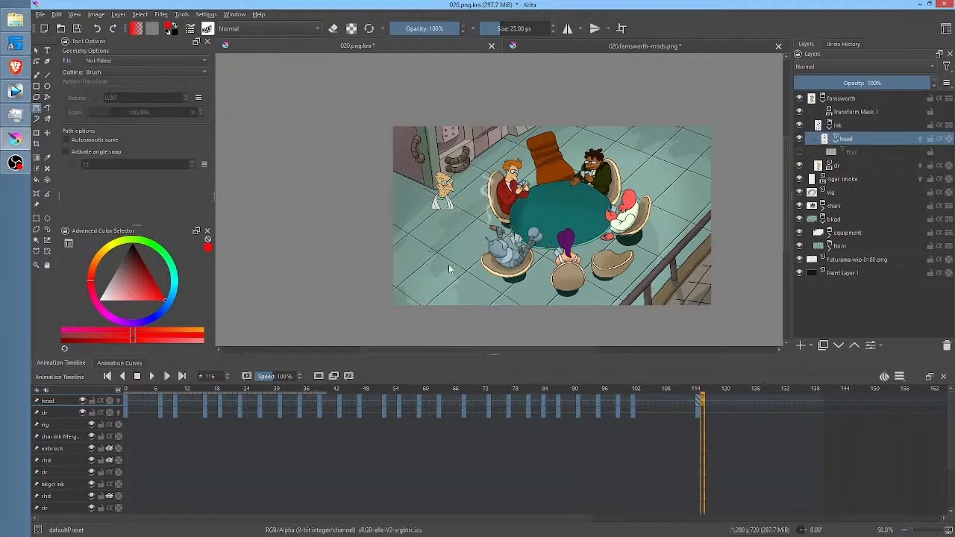
pyautogui.moveTo(871, 139)
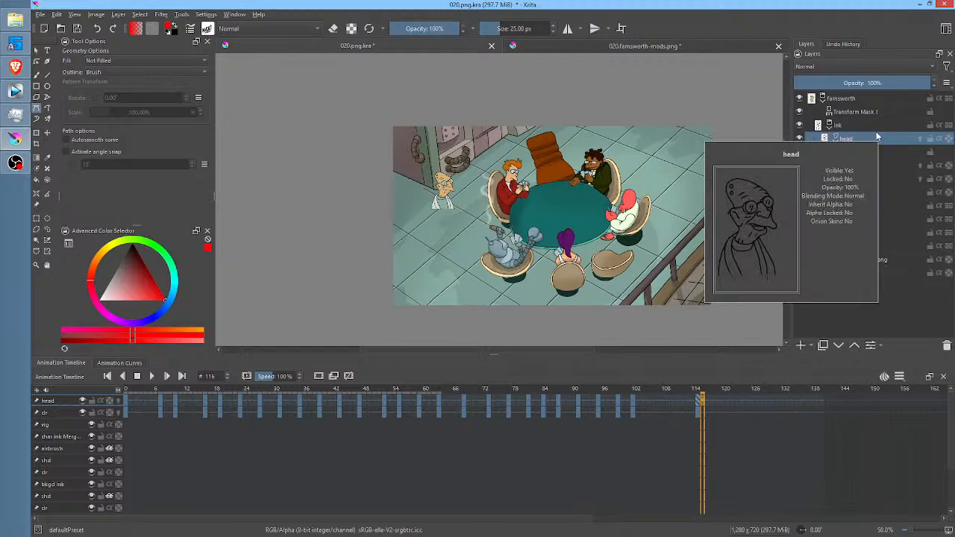
pyautogui.click(117, 15)
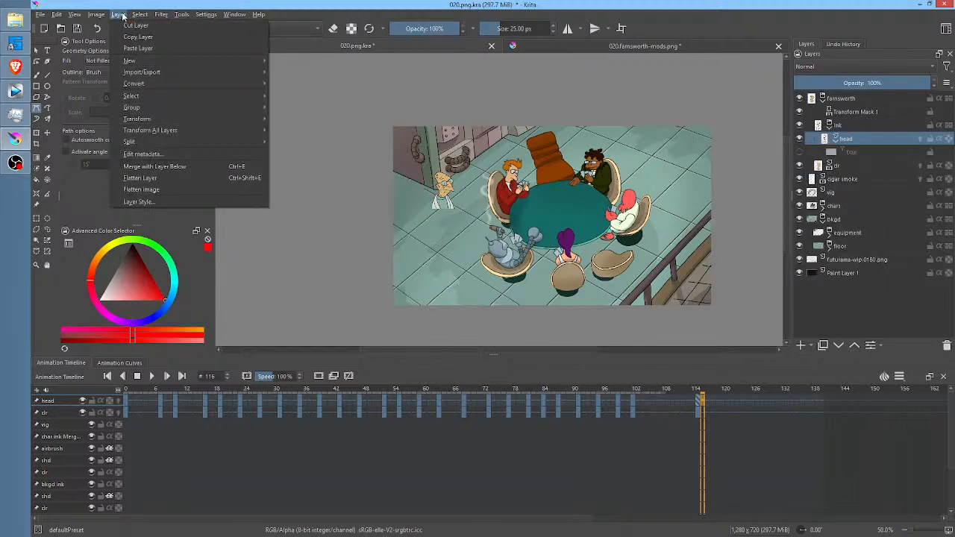
pyautogui.moveTo(159, 122)
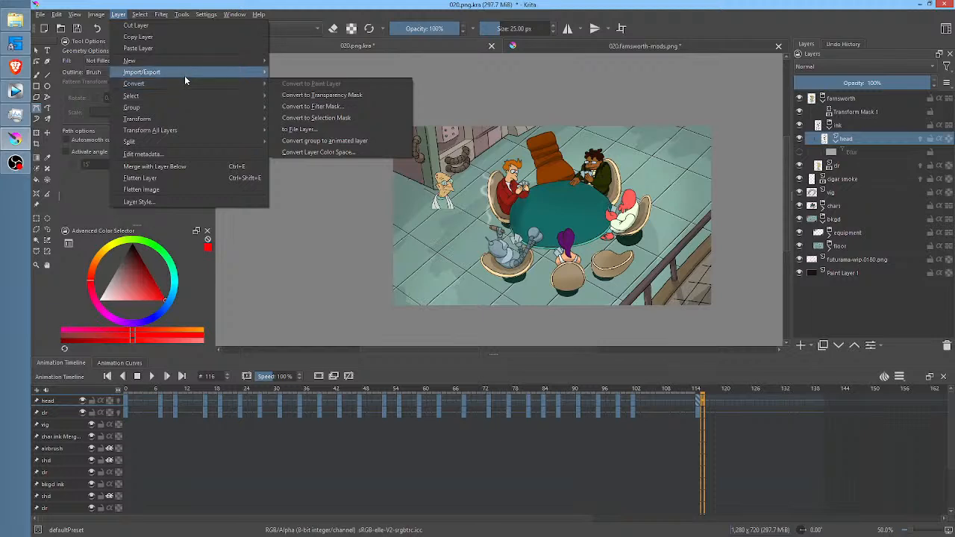
pyautogui.click(522, 84)
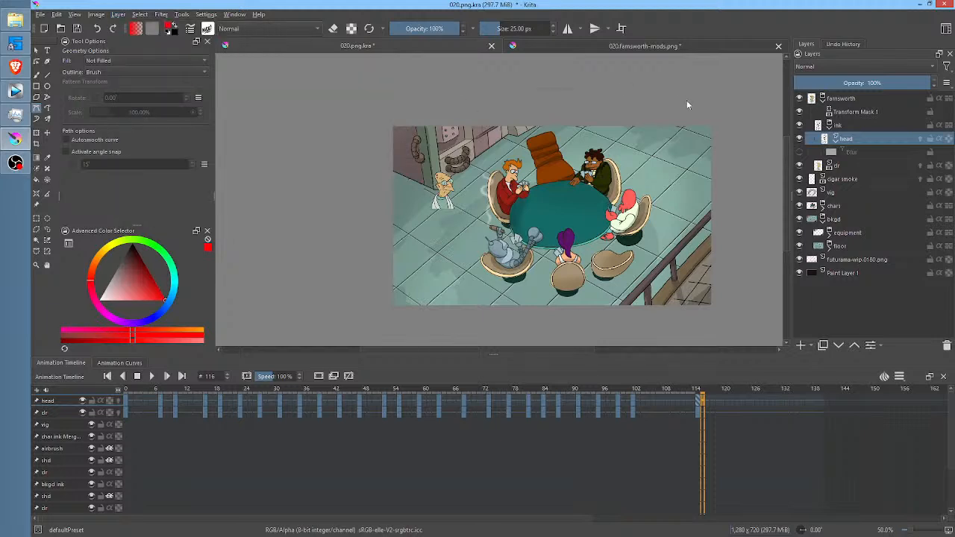
# Switch to the 020.farnsworth-mods.png document, turn on Transform Mask 1 and scrub the animation to frame 82.
pyautogui.click(660, 48)
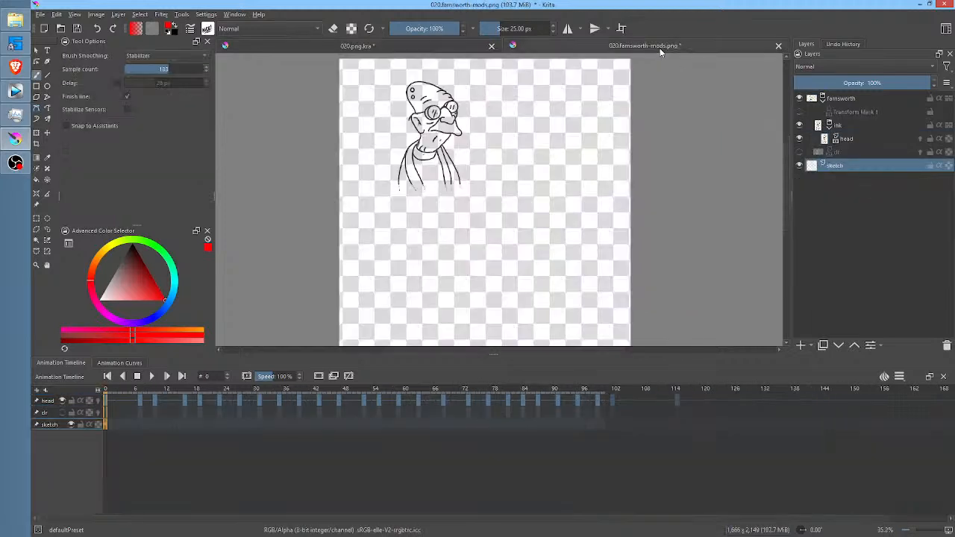
pyautogui.scroll(-1, 495, 145)
pyautogui.moveTo(519, 138); pyautogui.dragTo(505, 176)
pyautogui.scroll(2, 415, 123)
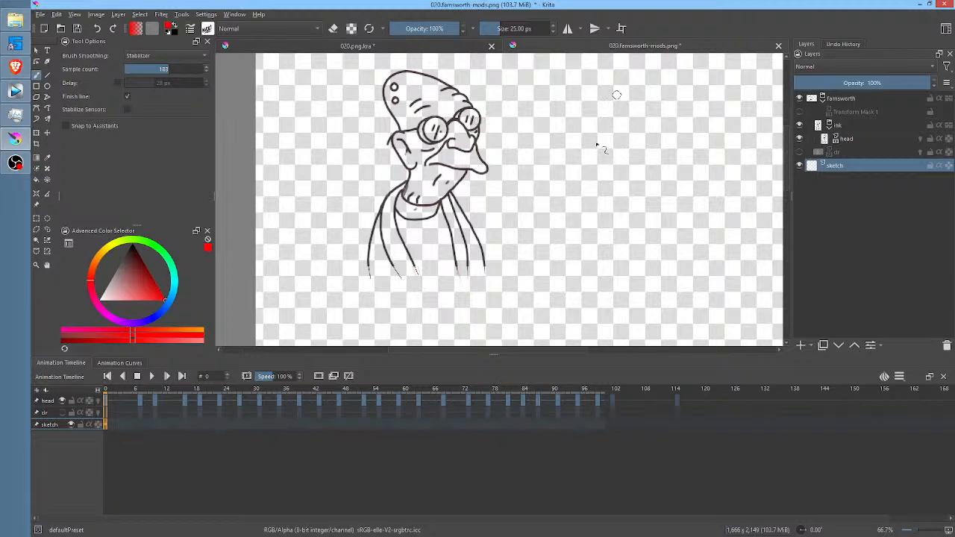
pyautogui.click(799, 112)
pyautogui.scroll(-4, 524, 159)
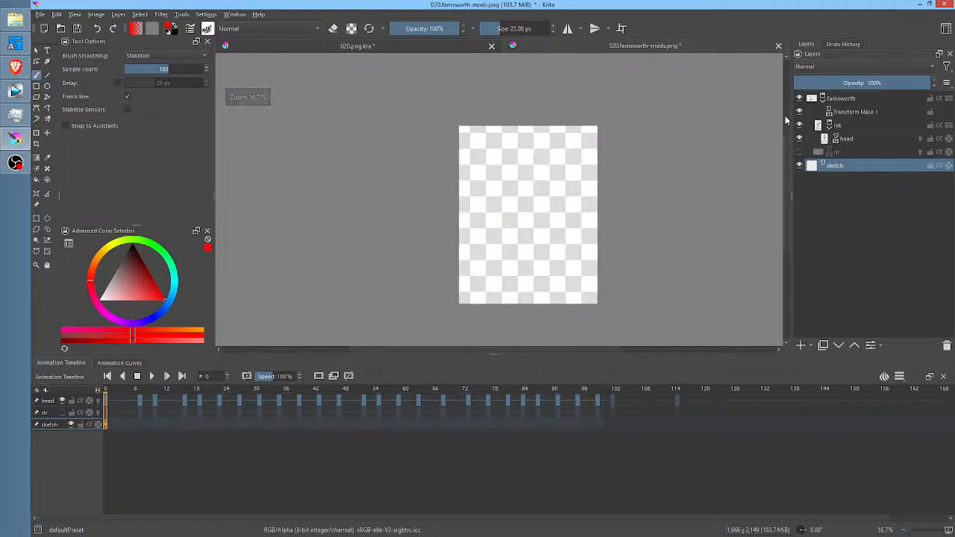
pyautogui.moveTo(208, 391)
pyautogui.mouseDown()
pyautogui.moveTo(547, 390)
pyautogui.moveTo(319, 391)
pyautogui.moveTo(513, 391)
pyautogui.mouseUp()
# Turn off Transform Mask 1 and inspect the full-size Farnsworth ink drawing.
pyautogui.scroll(6, 488, 145)
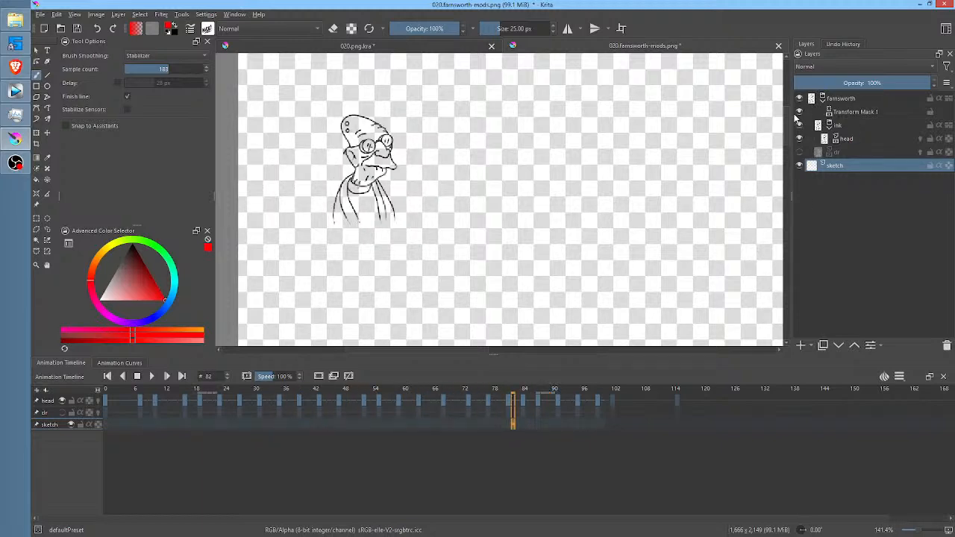
pyautogui.click(799, 111)
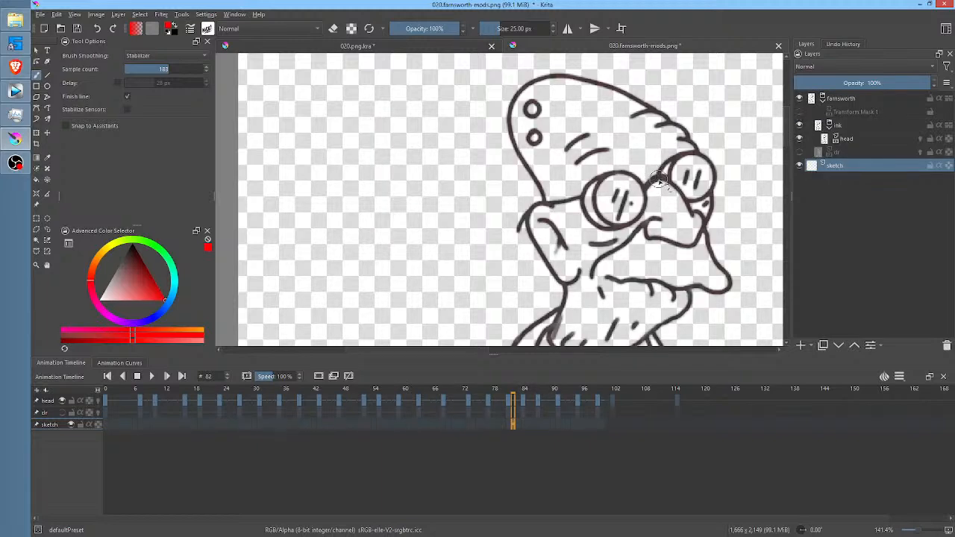
pyautogui.scroll(-3, 656, 175)
pyautogui.moveTo(676, 205); pyautogui.dragTo(546, 132)
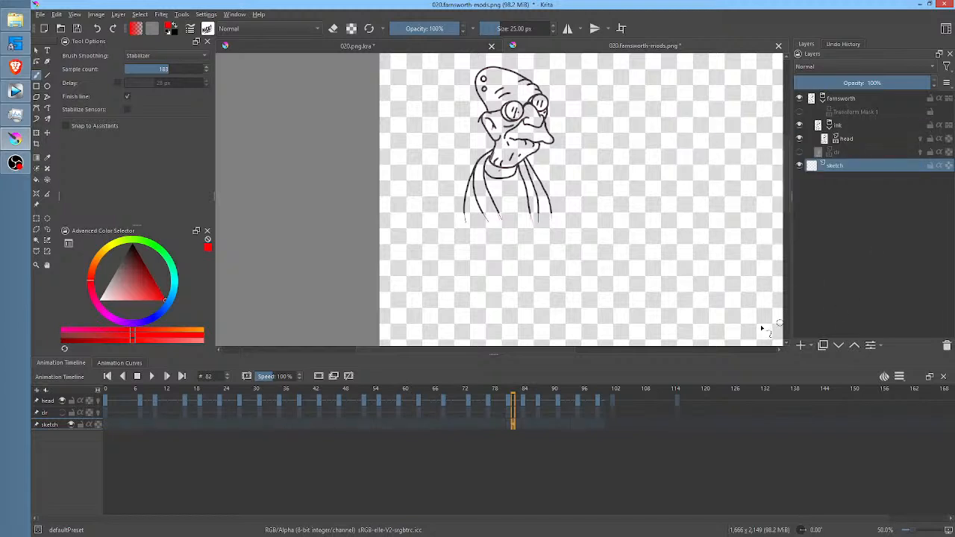
# Return the farnsworth-mods animation to frame 0 and select the farnsworth group.
pyautogui.moveTo(108, 391)
pyautogui.mouseDown()
pyautogui.moveTo(644, 399)
pyautogui.moveTo(337, 394)
pyautogui.moveTo(92, 373)
pyautogui.mouseUp()
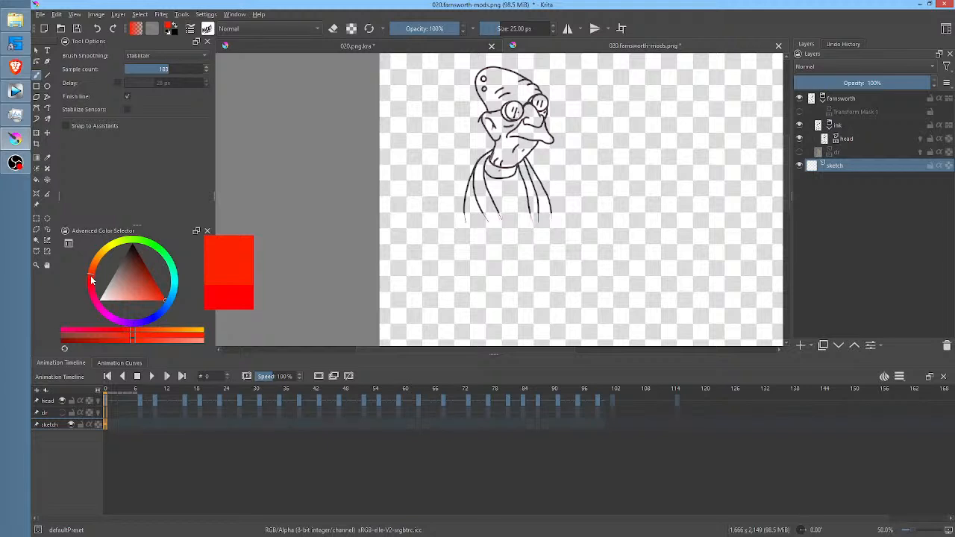
pyautogui.click(841, 99)
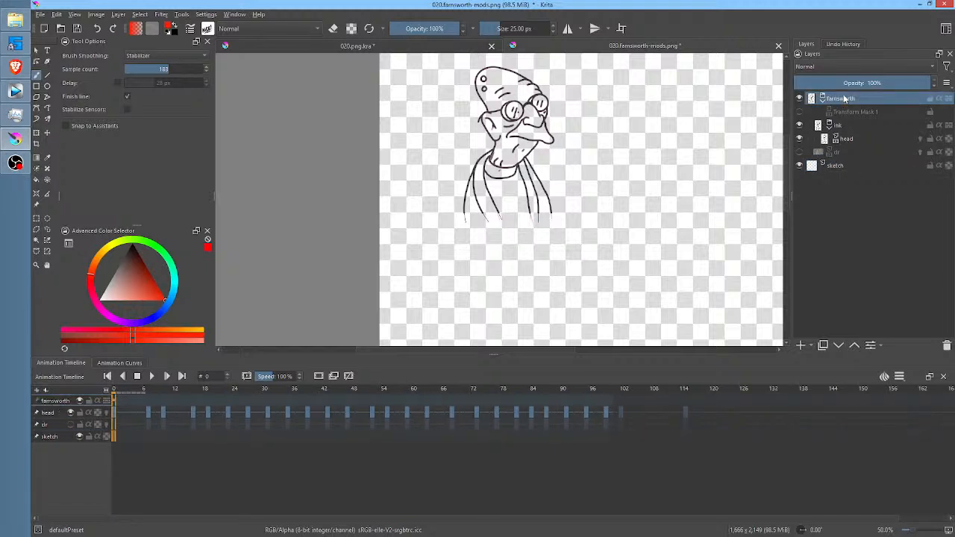
pyautogui.moveTo(841, 99)
# Go back to the 020.png.kra document, return to frame 0 and save the file.
pyautogui.click(407, 48)
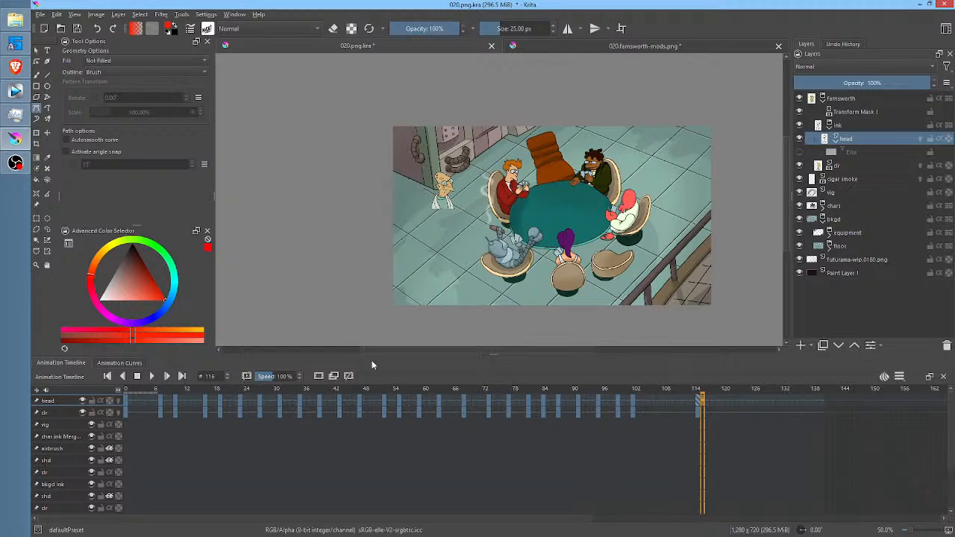
pyautogui.click(122, 377)
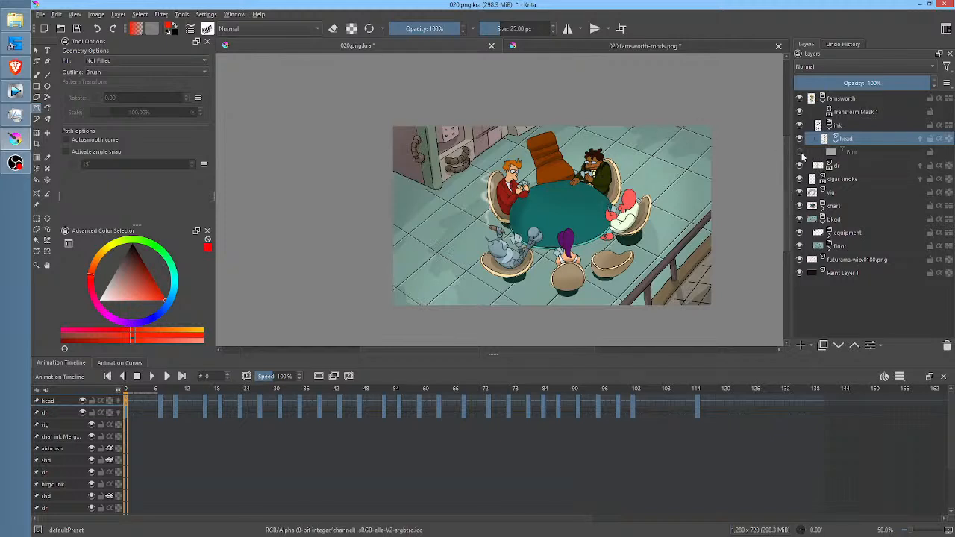
pyautogui.click(77, 29)
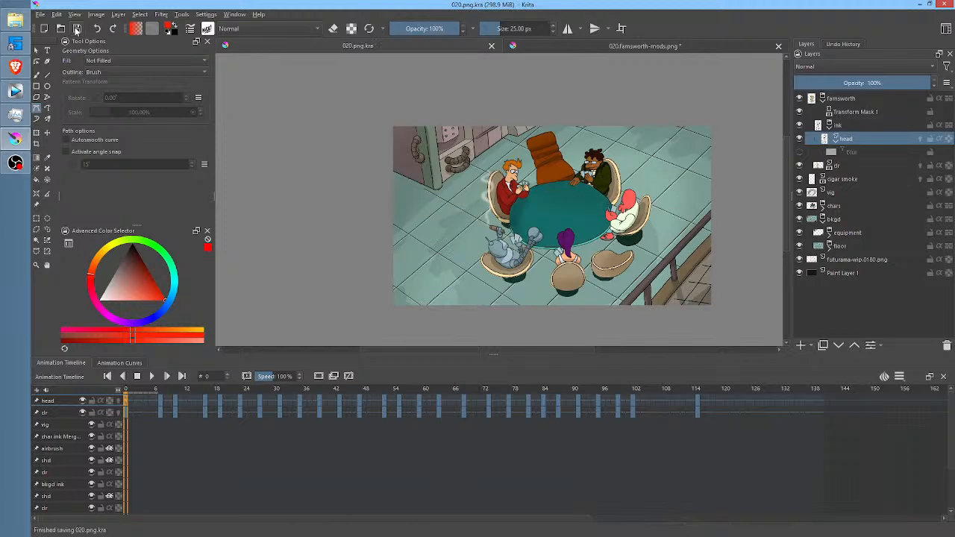
# Copy the farnsworth group from 020.farnsworth-mods.png and paste it into the farnsworth group of 020.png.kra.
pyautogui.click(605, 47)
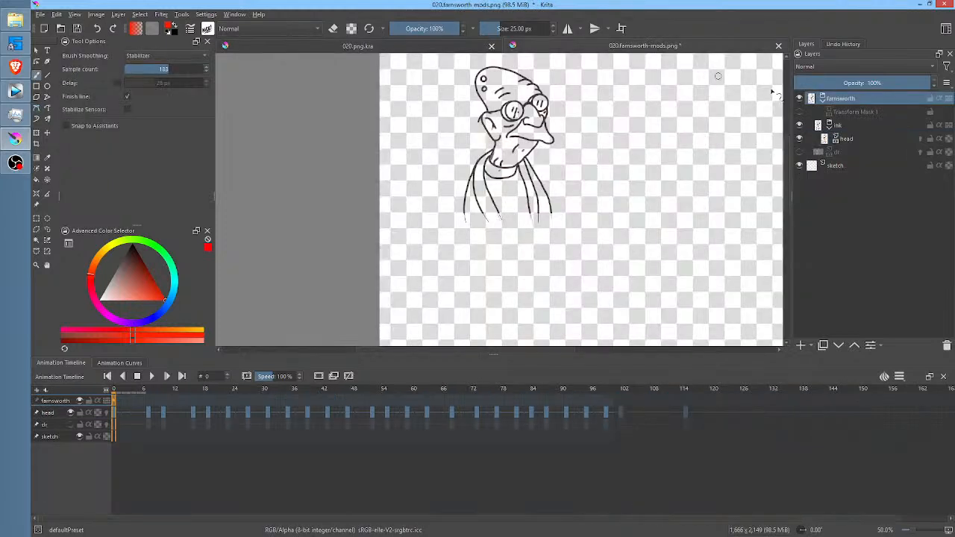
pyautogui.rightClick(848, 100)
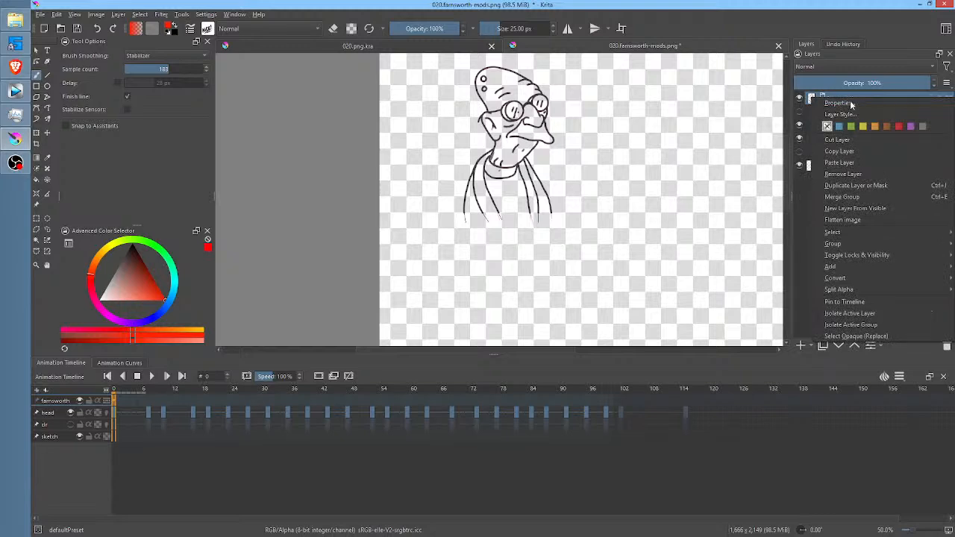
pyautogui.click(839, 150)
pyautogui.click(423, 46)
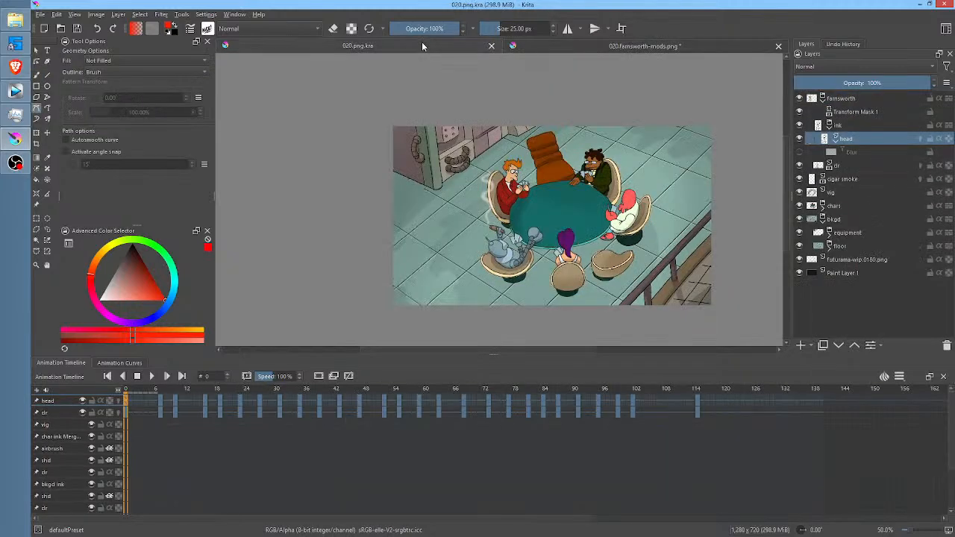
pyautogui.click(848, 101)
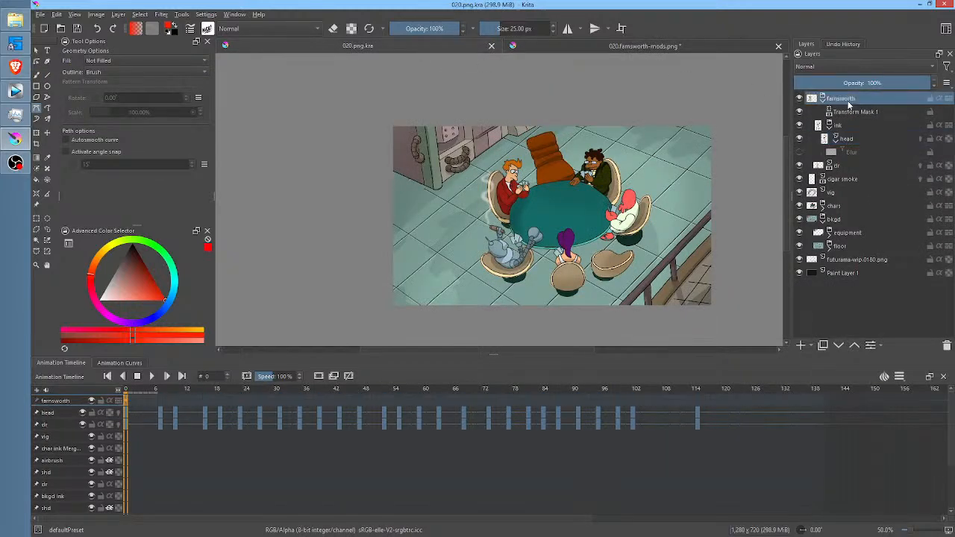
pyautogui.rightClick(848, 101)
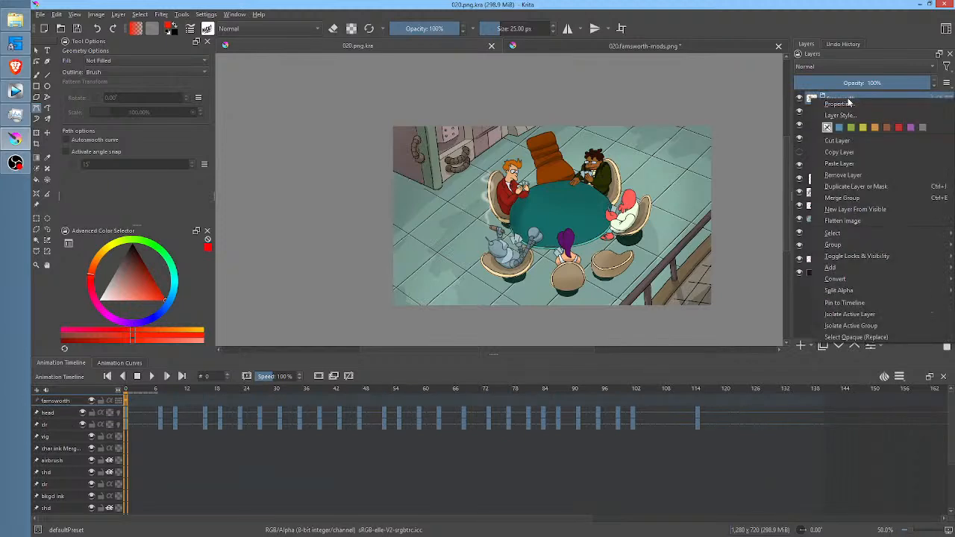
pyautogui.click(839, 164)
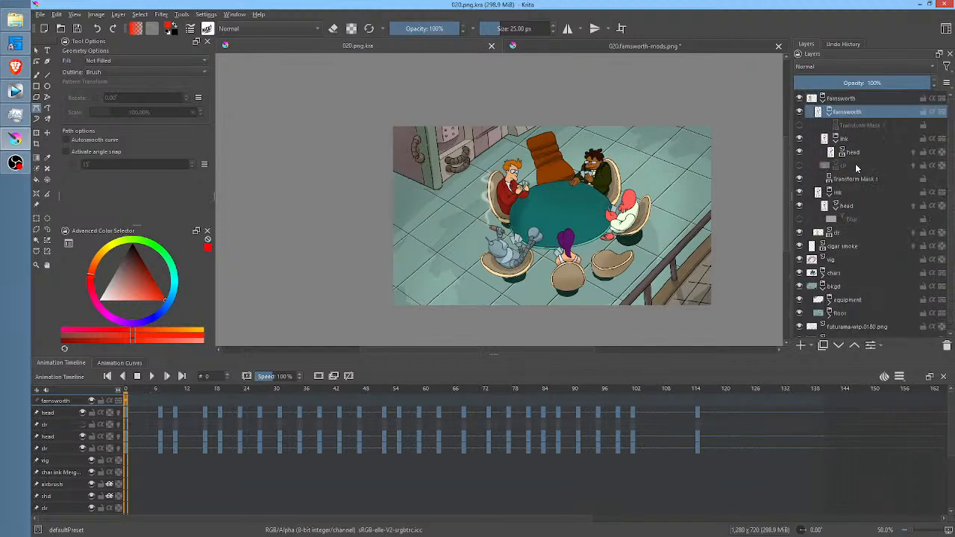
# Move the pasted farnsworth group out of its parent to the top of the layer stack and collapse it.
pyautogui.click(828, 113)
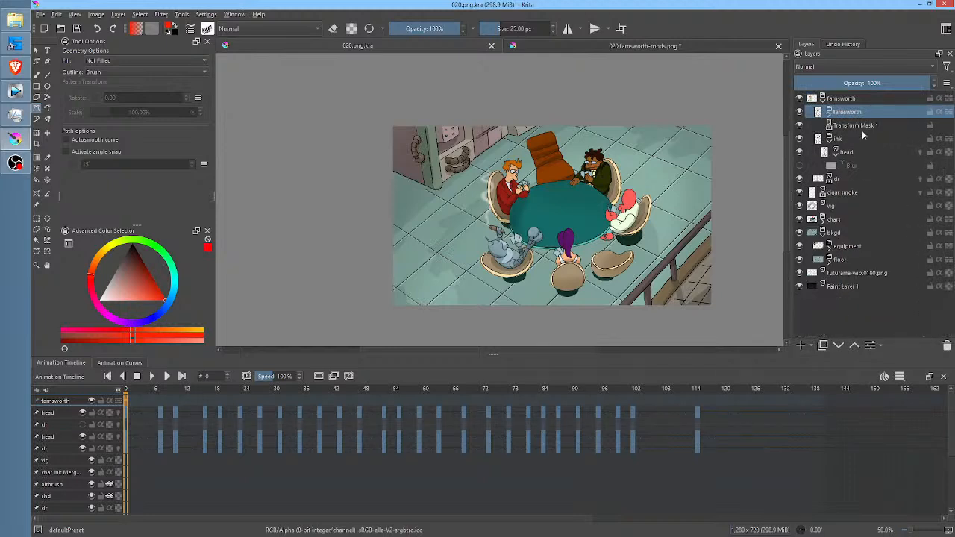
pyautogui.click(856, 347)
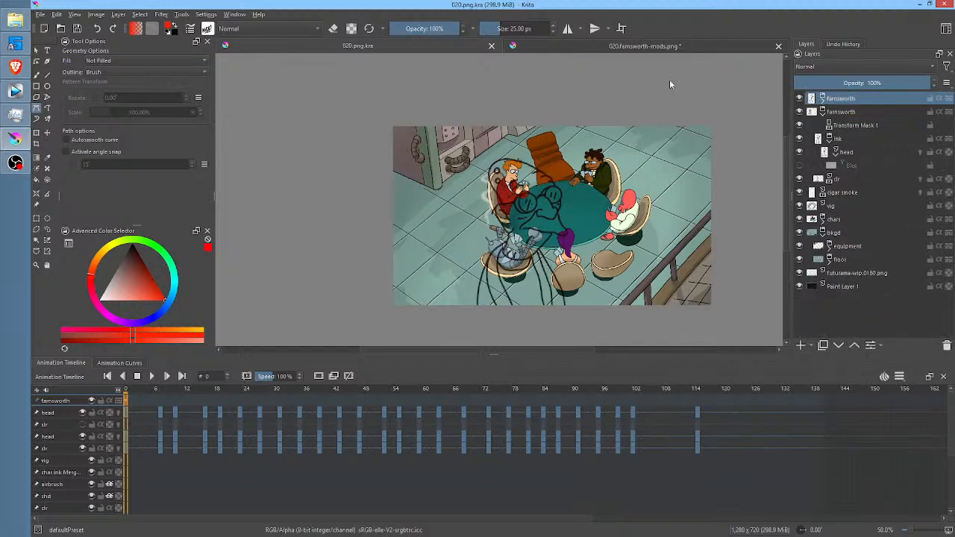
pyautogui.click(822, 99)
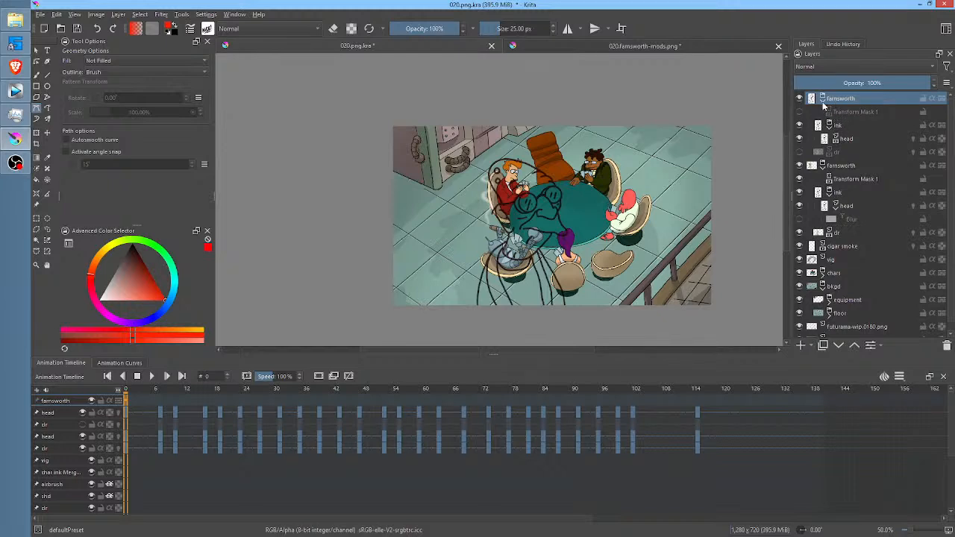
pyautogui.click(822, 100)
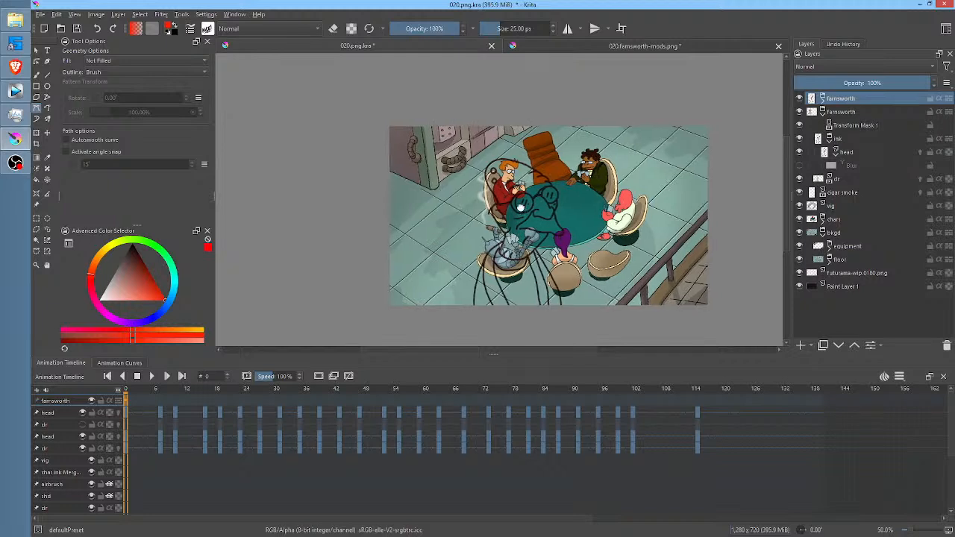
# Shift the pasted farnsworth group toward the scene's left side with Transform, to about x 247, y 351 px, and hide it.
pyautogui.scroll(-2, 520, 221)
pyautogui.hotkey('ctrl', 't')
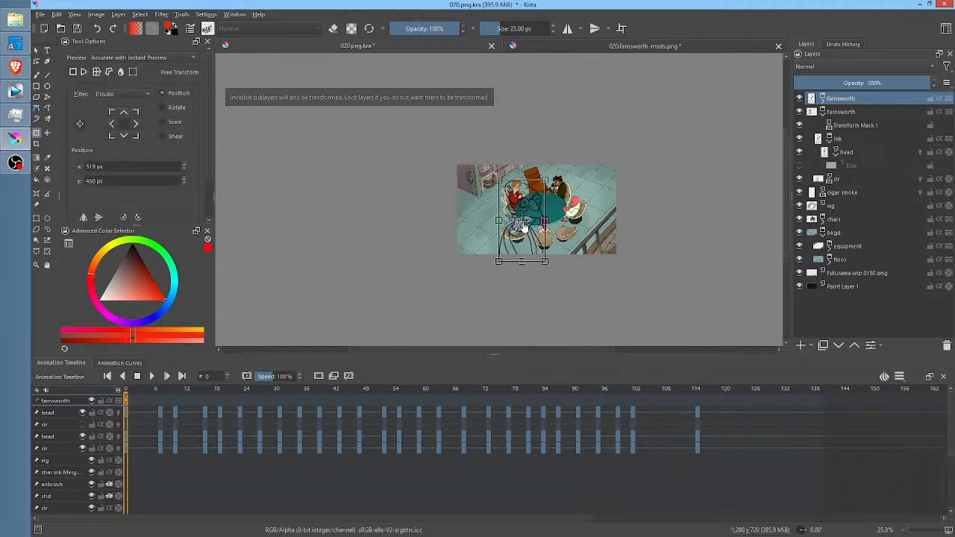
pyautogui.moveTo(525, 228); pyautogui.dragTo(501, 196)
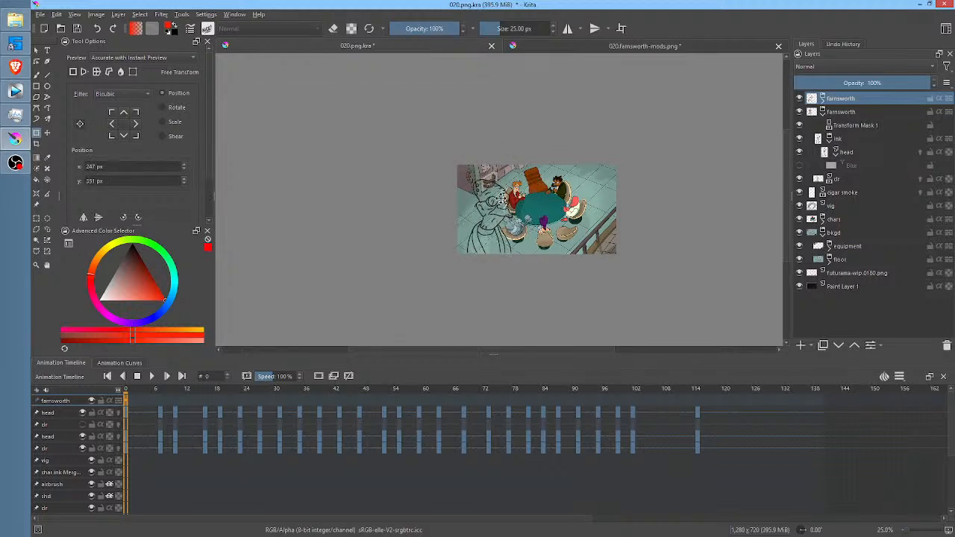
pyautogui.click(798, 99)
# Compare the original farnsworth group with its Transform Mask 1 turned off and on.
pyautogui.click(838, 112)
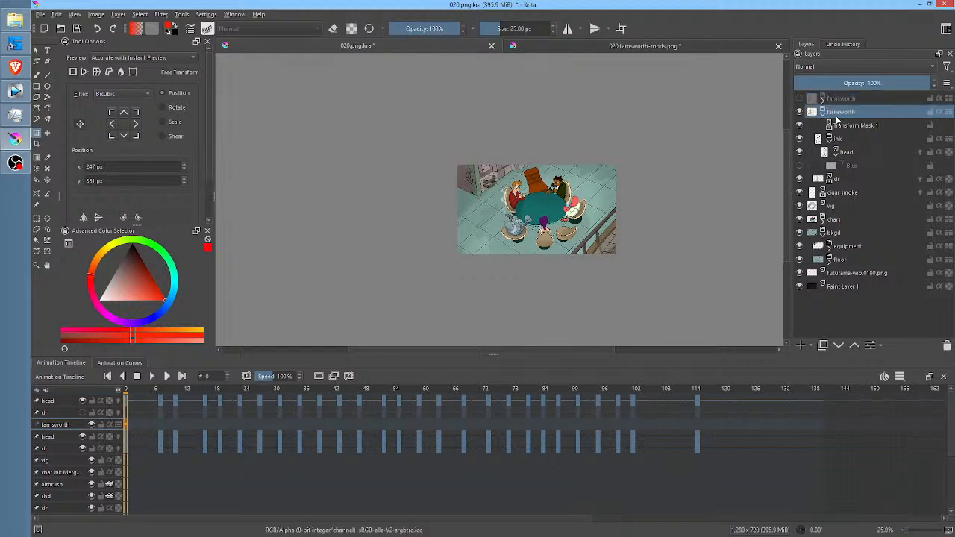
pyautogui.click(800, 126)
pyautogui.click(799, 125)
pyautogui.click(800, 126)
pyautogui.click(799, 125)
pyautogui.moveTo(440, 211); pyautogui.dragTo(434, 208)
# Close 020.png.kra without saving the changes.
pyautogui.click(842, 100)
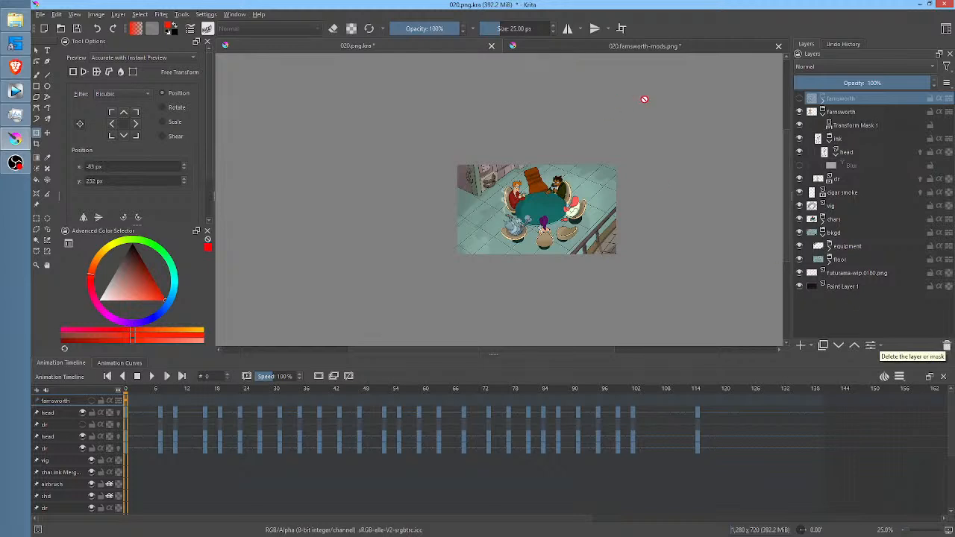
pyautogui.click(491, 46)
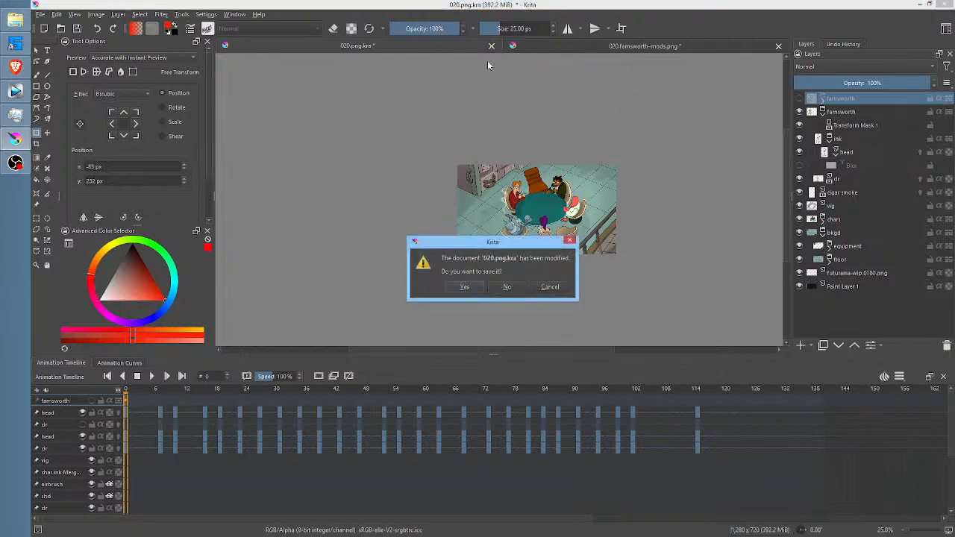
pyautogui.click(506, 287)
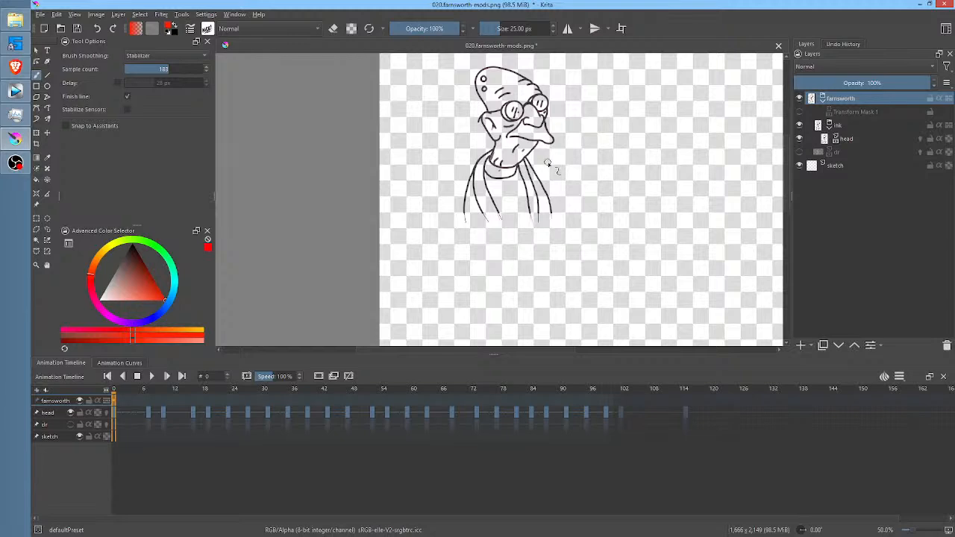
# Preview the Farnsworth animation with Transform Mask 1 on by scrubbing to frame 74, then restore frame 0 with the mask off.
pyautogui.moveTo(534, 186); pyautogui.dragTo(478, 190)
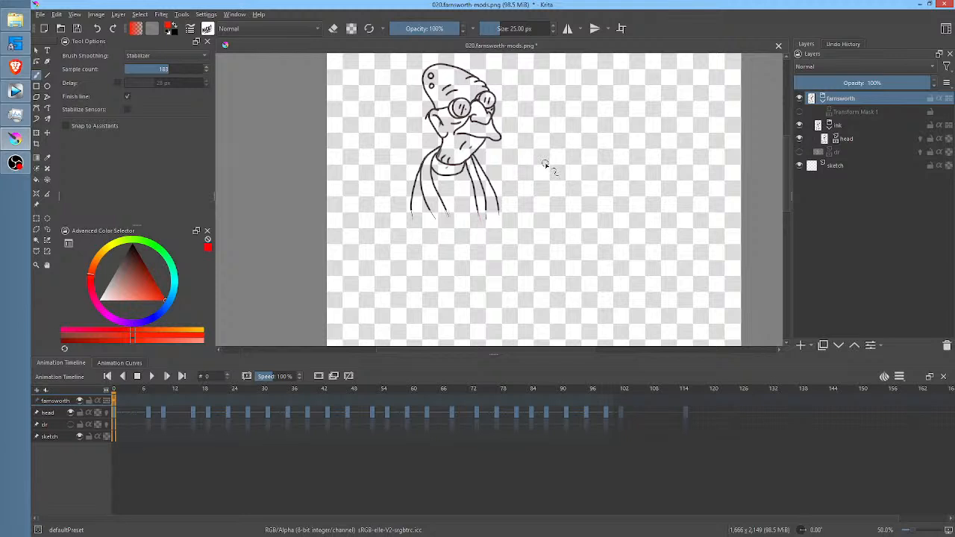
pyautogui.click(798, 111)
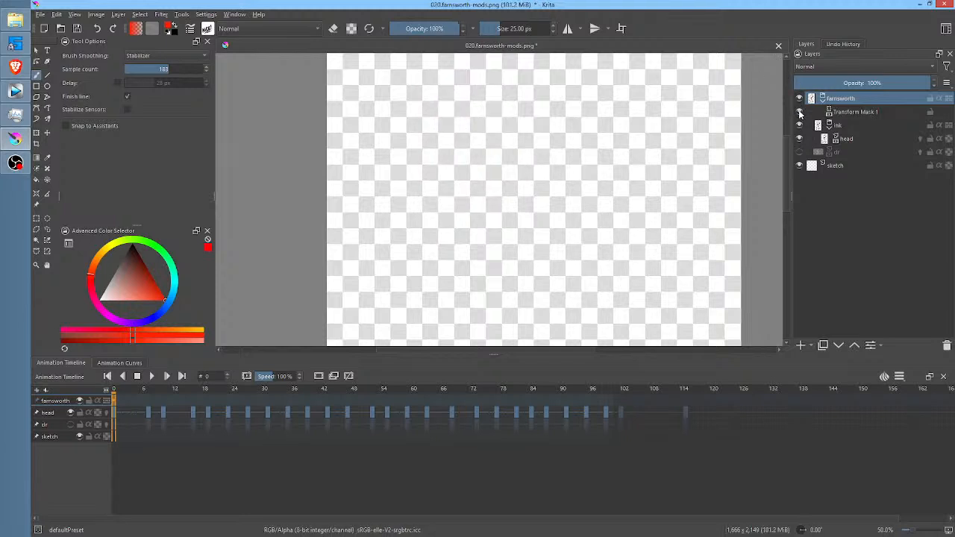
pyautogui.moveTo(184, 390)
pyautogui.mouseDown()
pyautogui.moveTo(618, 412)
pyautogui.moveTo(481, 409)
pyautogui.mouseUp()
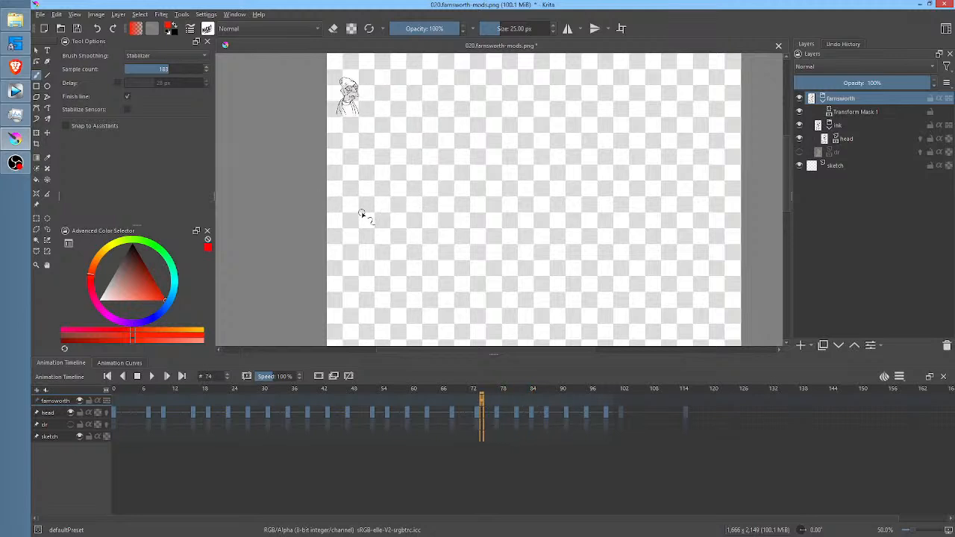
pyautogui.moveTo(183, 389); pyautogui.dragTo(93, 384)
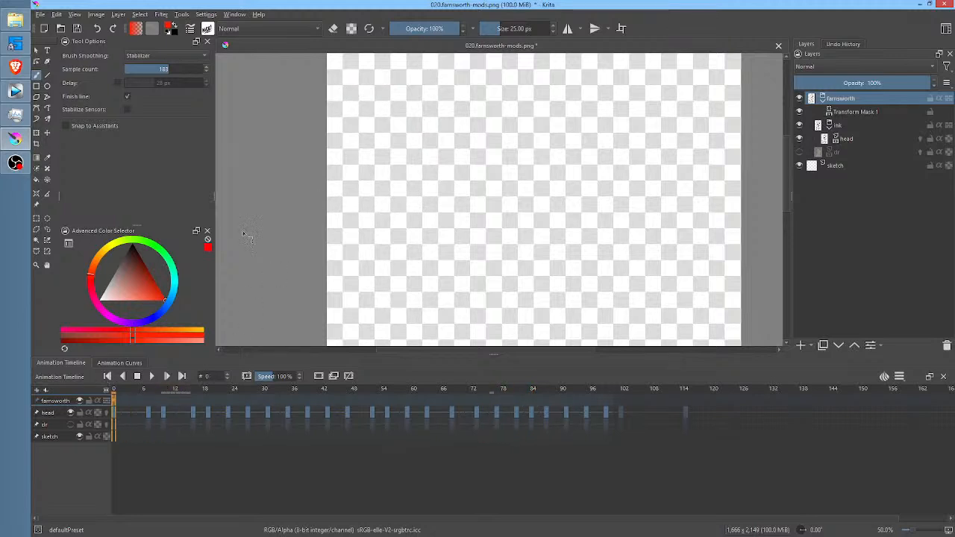
pyautogui.click(799, 112)
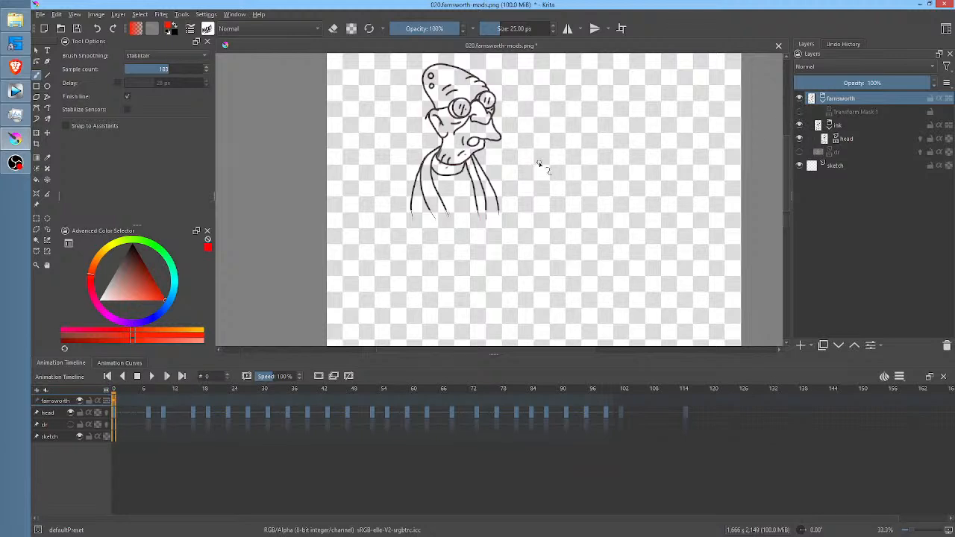
# Select the sketch layer and choose the c) Pencil-2 brush with a red colour.
pyautogui.scroll(-1, 538, 163)
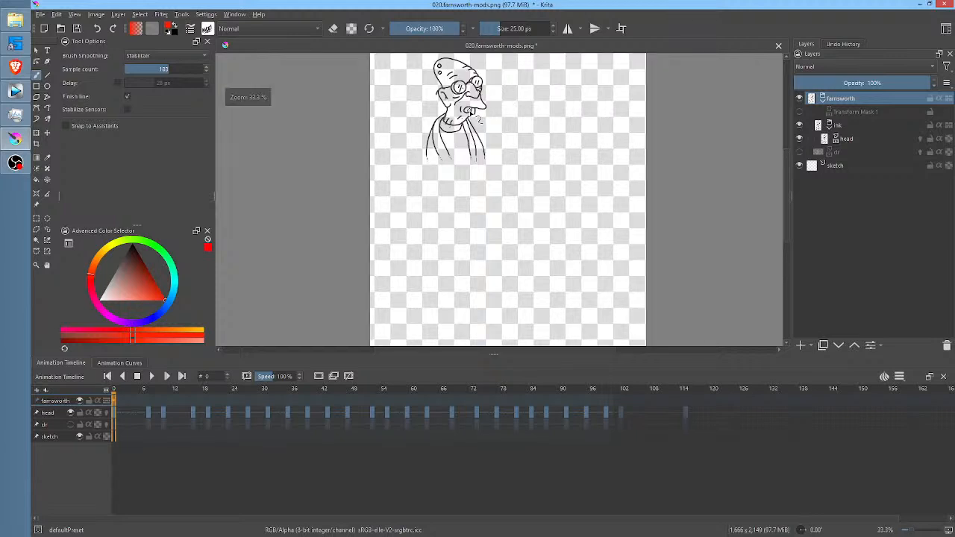
pyautogui.click(843, 165)
pyautogui.moveTo(94, 277); pyautogui.dragTo(93, 269)
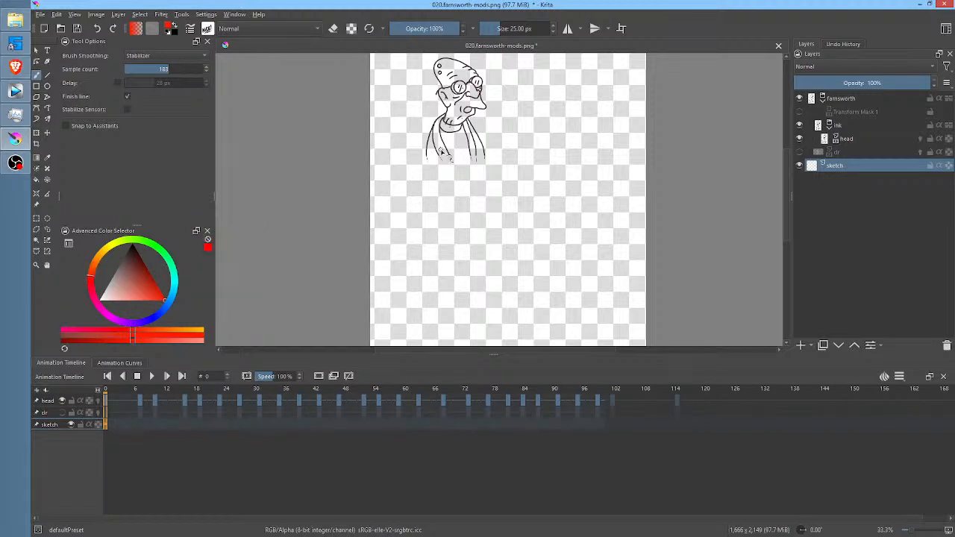
pyautogui.rightClick(575, 159)
pyautogui.click(632, 166)
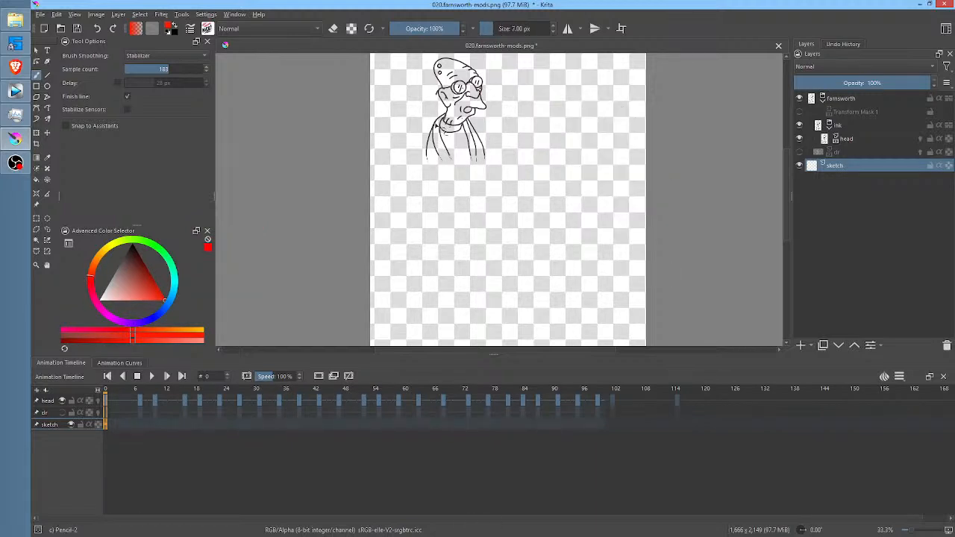
# Sketch the rough sleeve and hand lines continuing below Farnsworth's coat, with brush smoothing turned off partway.
pyautogui.moveTo(426, 192); pyautogui.dragTo(422, 196)
pyautogui.moveTo(433, 240); pyautogui.dragTo(465, 229)
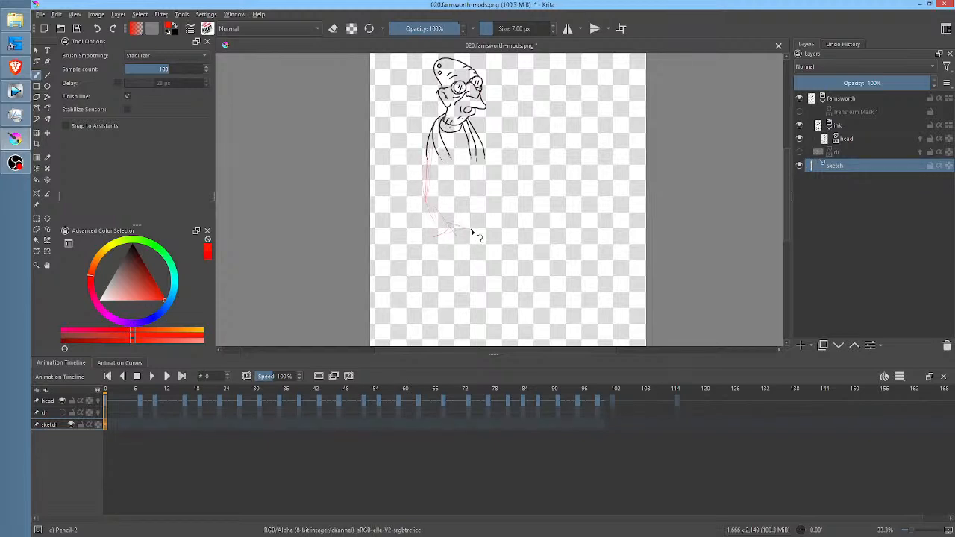
pyautogui.press('1')
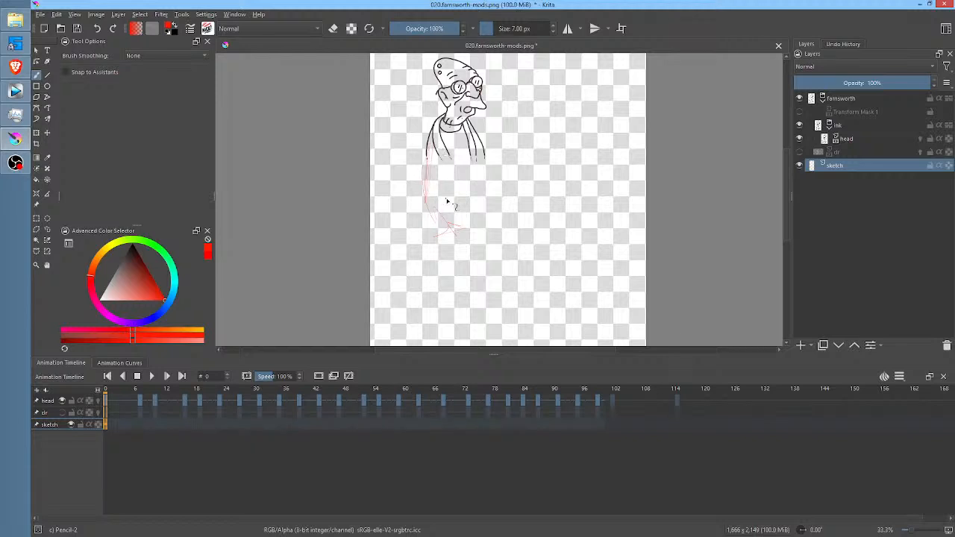
pyautogui.scroll(3, 511, 187)
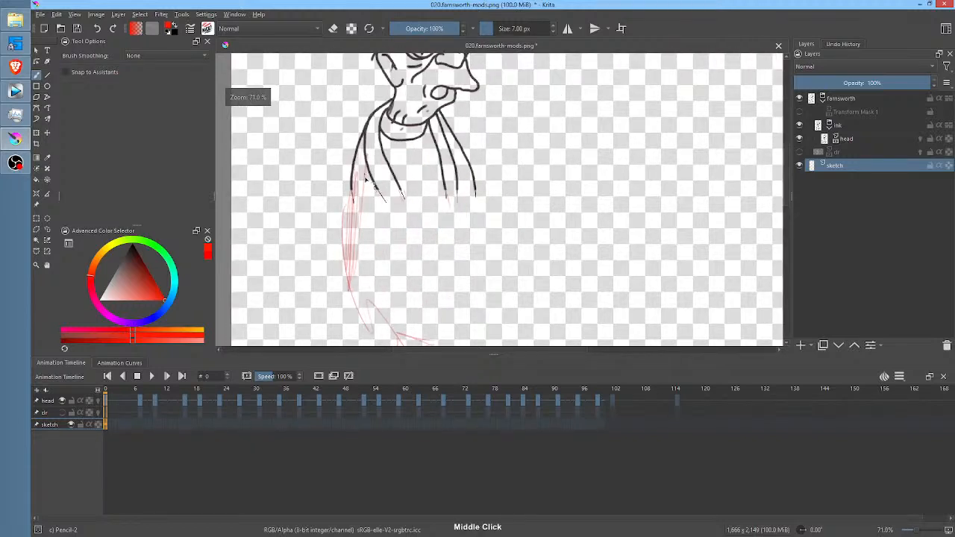
pyautogui.moveTo(348, 262)
pyautogui.mouseDown()
pyautogui.moveTo(366, 301)
pyautogui.moveTo(356, 296)
pyautogui.moveTo(380, 319)
pyautogui.mouseUp()
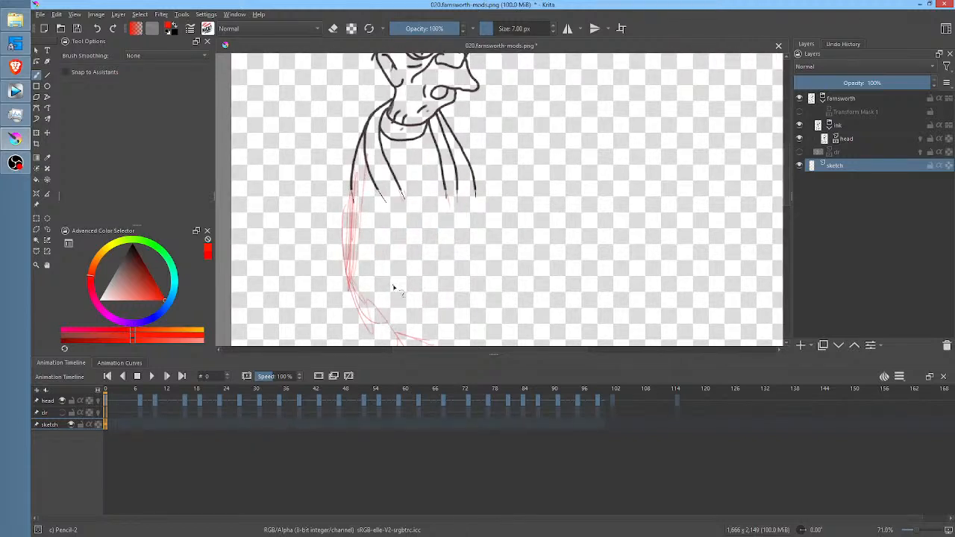
# Set the brush size to 17 px and reinforce the sleeve line extending down from the back of the coat.
pyautogui.click(555, 29)
pyautogui.click(554, 29)
pyautogui.click(555, 28)
pyautogui.moveTo(352, 238); pyautogui.dragTo(352, 260)
pyautogui.moveTo(353, 197); pyautogui.dragTo(350, 282)
# Sketch downward extensions of the coat's lapels and front edge, plus an inner line along the sleeve.
pyautogui.moveTo(475, 195); pyautogui.dragTo(481, 246)
pyautogui.moveTo(447, 190); pyautogui.dragTo(450, 240)
pyautogui.moveTo(400, 190)
pyautogui.mouseDown()
pyautogui.moveTo(429, 260)
pyautogui.moveTo(399, 174)
pyautogui.moveTo(423, 276)
pyautogui.moveTo(376, 181)
pyautogui.moveTo(433, 283)
pyautogui.mouseUp()
pyautogui.moveTo(451, 184); pyautogui.dragTo(455, 257)
pyautogui.moveTo(461, 222); pyautogui.dragTo(455, 279)
pyautogui.moveTo(481, 179); pyautogui.dragTo(475, 290)
pyautogui.moveTo(360, 198); pyautogui.dragTo(361, 292)
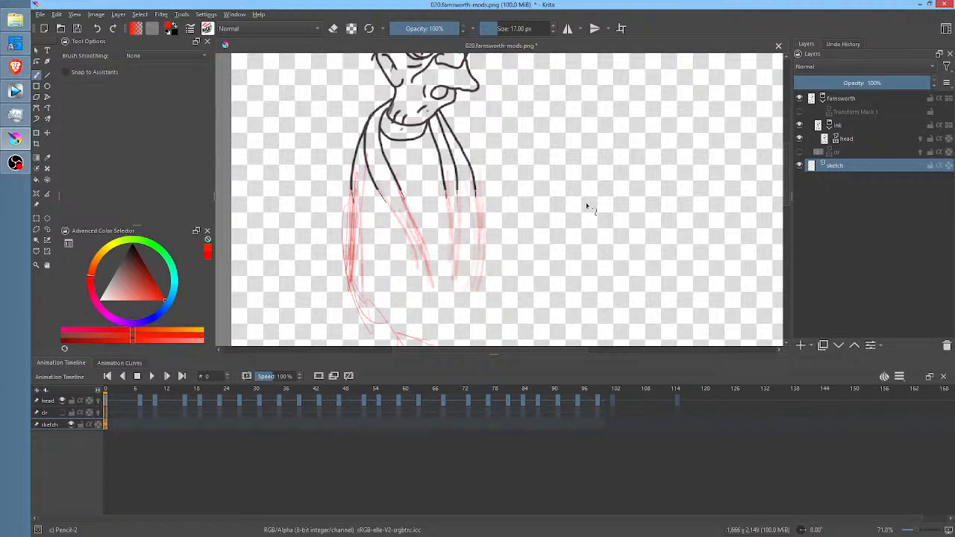
# Sketch a wider outline from Farnsworth's shoulder down the outside of the sleeve.
pyautogui.moveTo(587, 165); pyautogui.dragTo(553, 155)
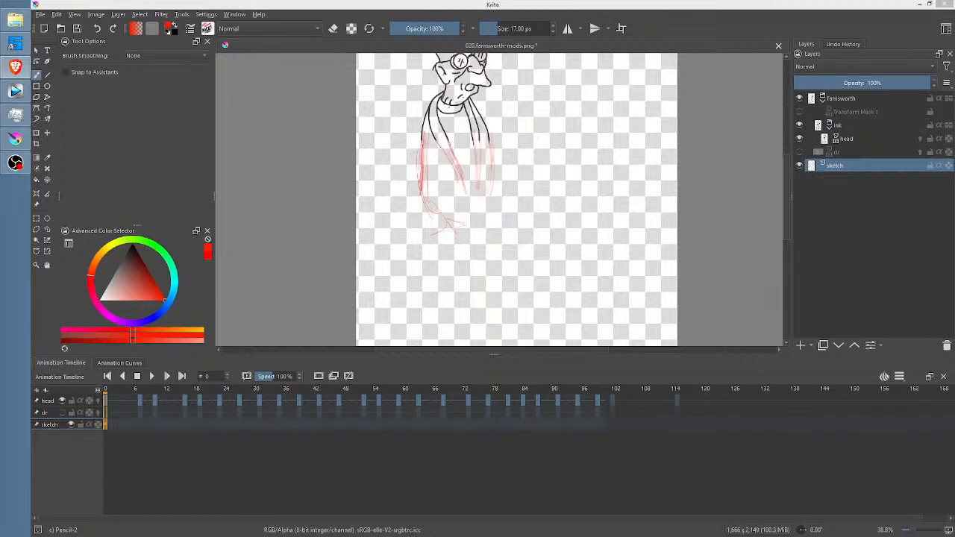
pyautogui.moveTo(417, 131); pyautogui.dragTo(411, 188)
pyautogui.moveTo(429, 108); pyautogui.dragTo(411, 179)
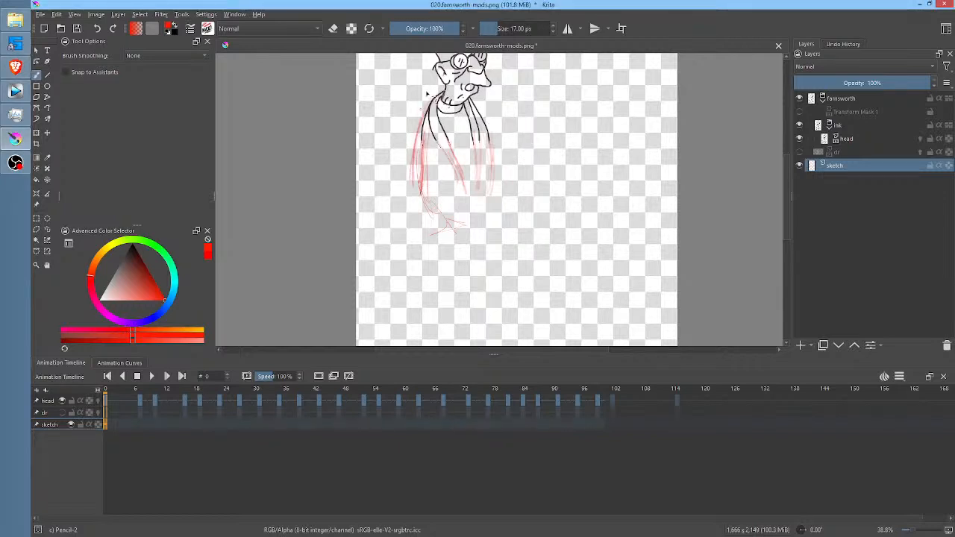
# Reinforce the shoulder and outer sleeve lines with more strokes, undoing the last shoulder stroke.
pyautogui.moveTo(499, 124); pyautogui.dragTo(507, 170)
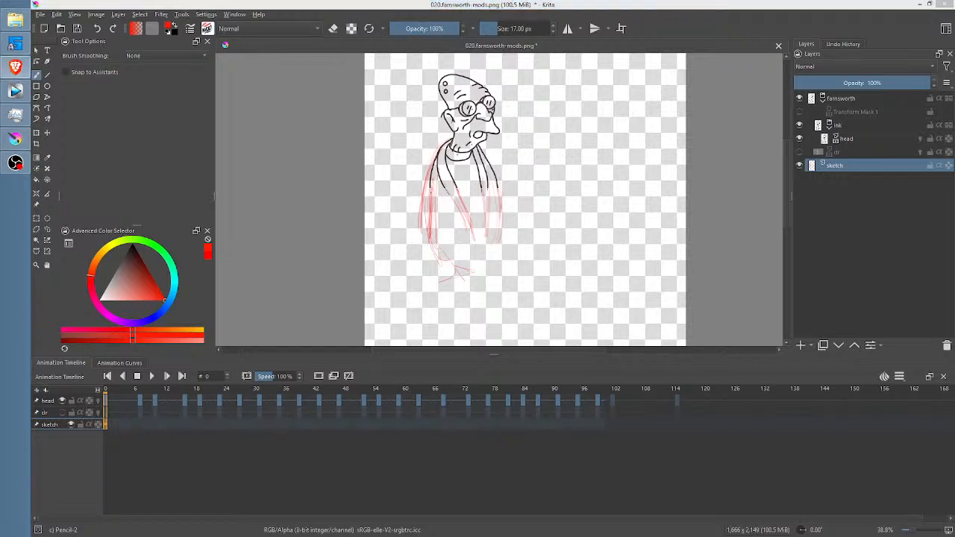
pyautogui.click(446, 163)
pyautogui.moveTo(440, 149); pyautogui.dragTo(418, 196)
pyautogui.moveTo(425, 181); pyautogui.dragTo(422, 244)
pyautogui.moveTo(437, 153); pyautogui.dragTo(419, 195)
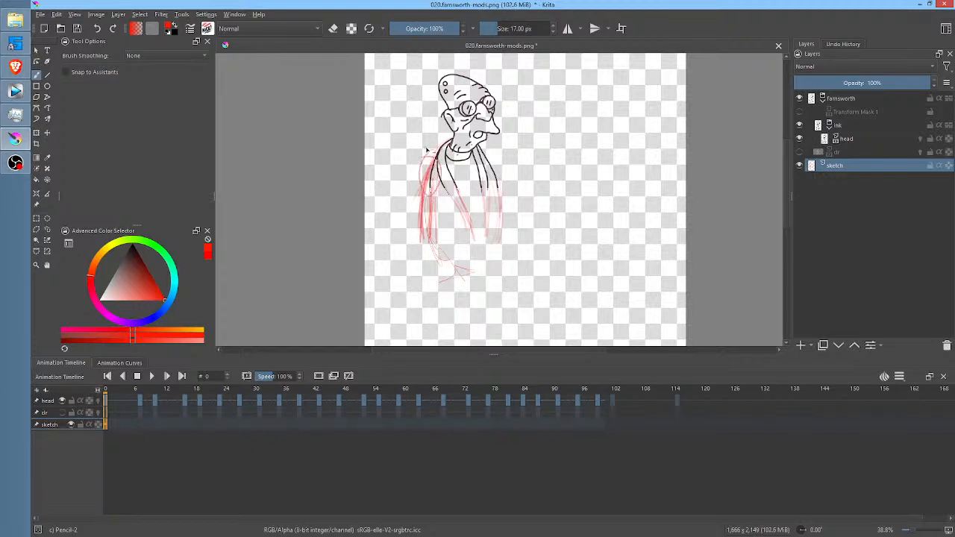
pyautogui.hotkey('ctrl', 'z')
pyautogui.hotkey('alt', 'Tab')
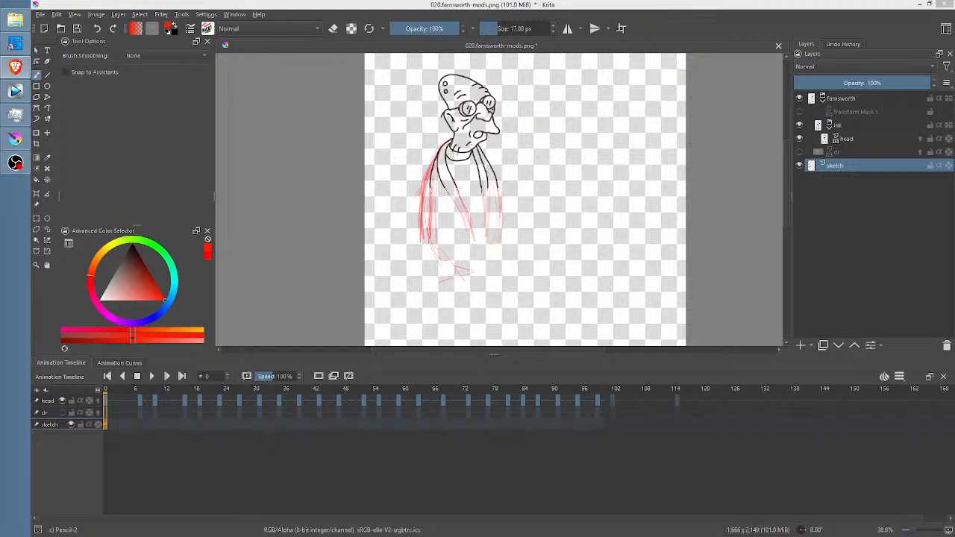
pyautogui.click(477, 132)
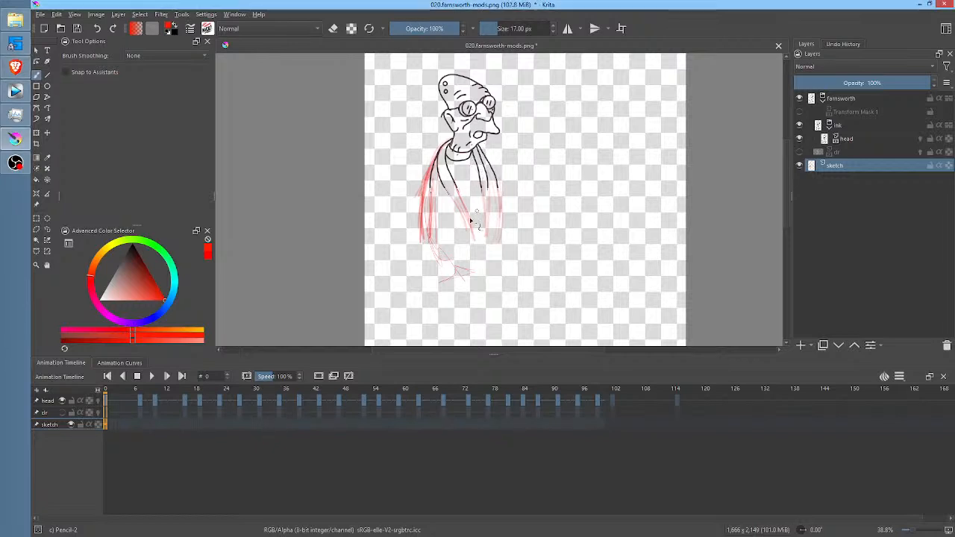
# Sketch Farnsworth's waistband and belly curve, plus both trouser legs down to a hem line.
pyautogui.moveTo(479, 170)
pyautogui.mouseDown()
pyautogui.moveTo(489, 217)
pyautogui.moveTo(507, 242)
pyautogui.mouseUp()
pyautogui.moveTo(481, 195)
pyautogui.mouseDown()
pyautogui.moveTo(496, 242)
pyautogui.moveTo(474, 240)
pyautogui.moveTo(498, 241)
pyautogui.moveTo(464, 247)
pyautogui.moveTo(501, 260)
pyautogui.moveTo(454, 279)
pyautogui.moveTo(502, 237)
pyautogui.moveTo(434, 269)
pyautogui.moveTo(480, 270)
pyautogui.moveTo(470, 270)
pyautogui.moveTo(490, 259)
pyautogui.moveTo(504, 229)
pyautogui.moveTo(506, 291)
pyautogui.mouseUp()
pyautogui.middleClick(542, 228)
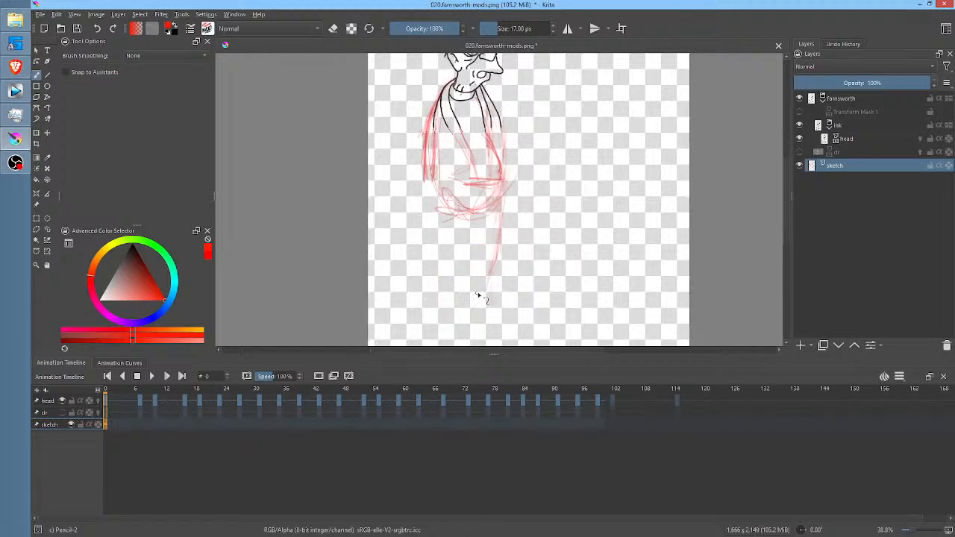
pyautogui.moveTo(470, 298); pyautogui.dragTo(489, 298)
pyautogui.moveTo(446, 224)
pyautogui.mouseDown()
pyautogui.moveTo(438, 310)
pyautogui.moveTo(461, 302)
pyautogui.moveTo(426, 303)
pyautogui.moveTo(448, 299)
pyautogui.moveTo(446, 273)
pyautogui.mouseUp()
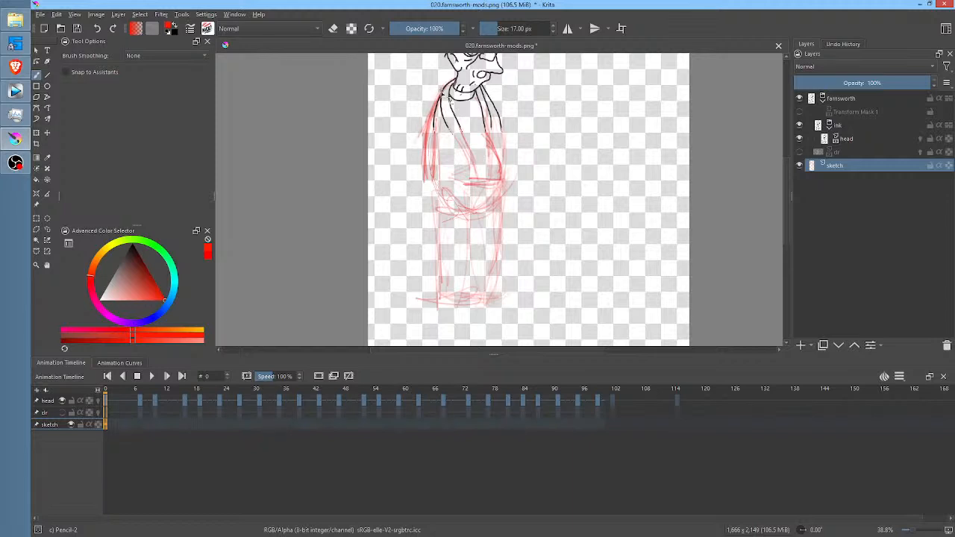
# Erase the old outer sleeve lines and sketch a longer hanging sleeve with a cuff and hand beside the hip.
pyautogui.moveTo(427, 117)
pyautogui.mouseDown()
pyautogui.moveTo(413, 165)
pyautogui.moveTo(440, 117)
pyautogui.moveTo(453, 141)
pyautogui.mouseUp()
pyautogui.press('p')
pyautogui.press('e')
pyautogui.press('b')
pyautogui.press('e')
pyautogui.moveTo(432, 105)
pyautogui.mouseDown()
pyautogui.moveTo(409, 215)
pyautogui.moveTo(457, 192)
pyautogui.moveTo(441, 201)
pyautogui.moveTo(440, 160)
pyautogui.moveTo(459, 175)
pyautogui.moveTo(411, 191)
pyautogui.moveTo(414, 199)
pyautogui.moveTo(424, 179)
pyautogui.moveTo(421, 194)
pyautogui.moveTo(453, 141)
pyautogui.moveTo(409, 235)
pyautogui.moveTo(433, 209)
pyautogui.mouseUp()
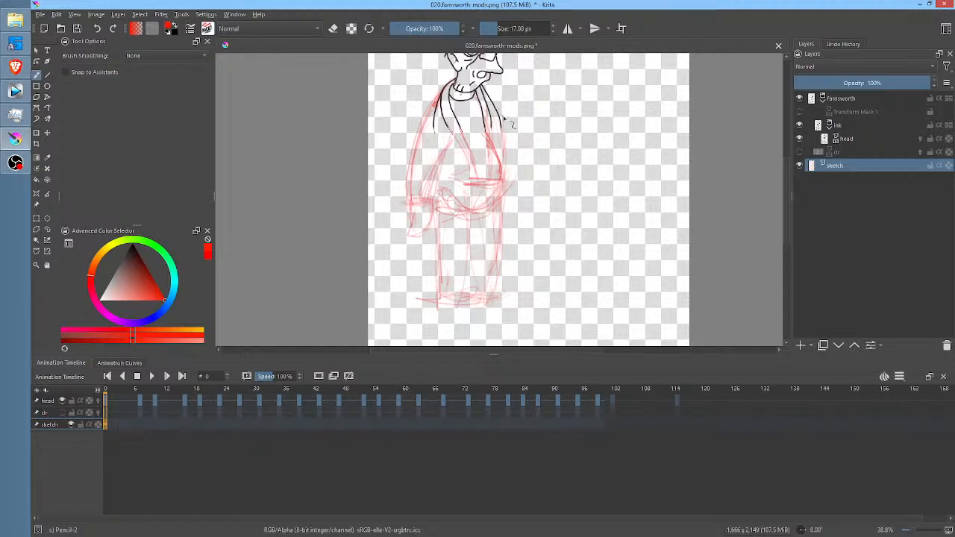
# Sketch a raised arm reaching up and outward from the shoulder on Farnsworth's front side.
pyautogui.middleClick(552, 91)
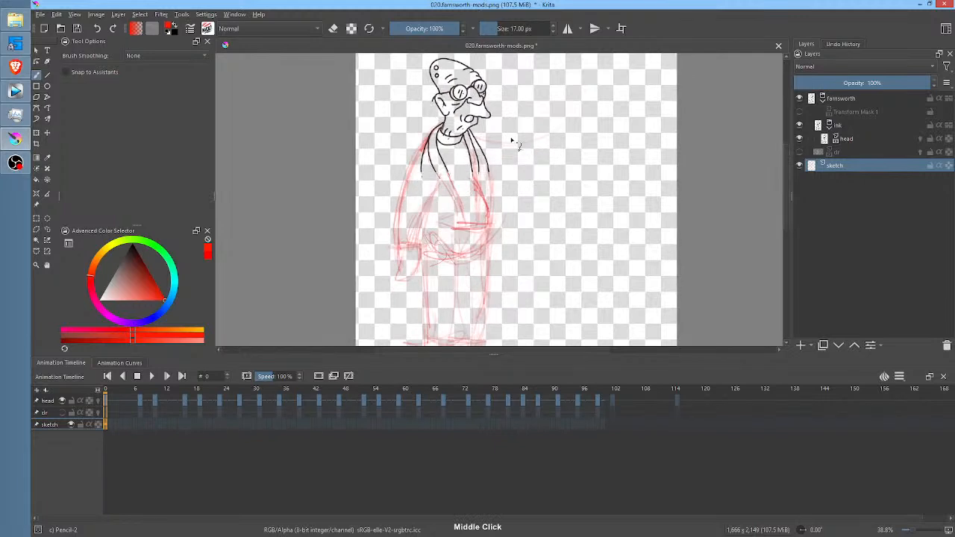
pyautogui.moveTo(491, 146)
pyautogui.mouseDown()
pyautogui.moveTo(547, 87)
pyautogui.moveTo(530, 112)
pyautogui.moveTo(540, 87)
pyautogui.moveTo(531, 92)
pyautogui.moveTo(559, 112)
pyautogui.mouseUp()
pyautogui.moveTo(515, 170)
pyautogui.mouseDown()
pyautogui.moveTo(538, 135)
pyautogui.moveTo(525, 158)
pyautogui.moveTo(492, 174)
pyautogui.moveTo(493, 157)
pyautogui.moveTo(525, 131)
pyautogui.moveTo(488, 142)
pyautogui.moveTo(525, 122)
pyautogui.mouseUp()
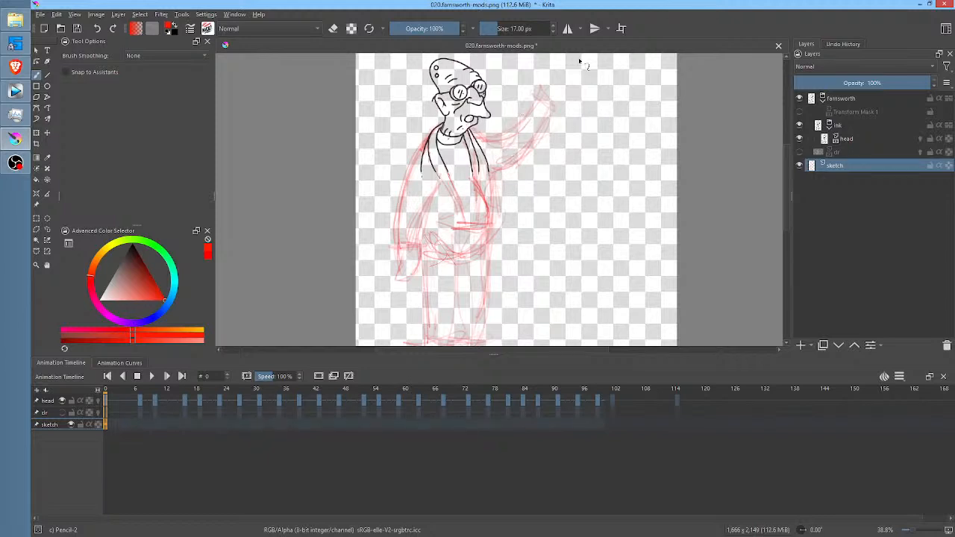
# Erase the raised front arm and sketch a bent arm with an elbow and a wide open cuff instead.
pyautogui.press('e')
pyautogui.moveTo(578, 85)
pyautogui.mouseDown()
pyautogui.moveTo(565, 74)
pyautogui.moveTo(577, 127)
pyautogui.moveTo(579, 119)
pyautogui.mouseUp()
pyautogui.moveTo(494, 139)
pyautogui.mouseDown()
pyautogui.moveTo(525, 123)
pyautogui.moveTo(495, 139)
pyautogui.moveTo(503, 196)
pyautogui.moveTo(525, 186)
pyautogui.moveTo(513, 195)
pyautogui.moveTo(537, 150)
pyautogui.moveTo(516, 187)
pyautogui.moveTo(545, 202)
pyautogui.moveTo(560, 195)
pyautogui.mouseUp()
pyautogui.press('e')
pyautogui.press('b')
pyautogui.moveTo(488, 140); pyautogui.dragTo(509, 187)
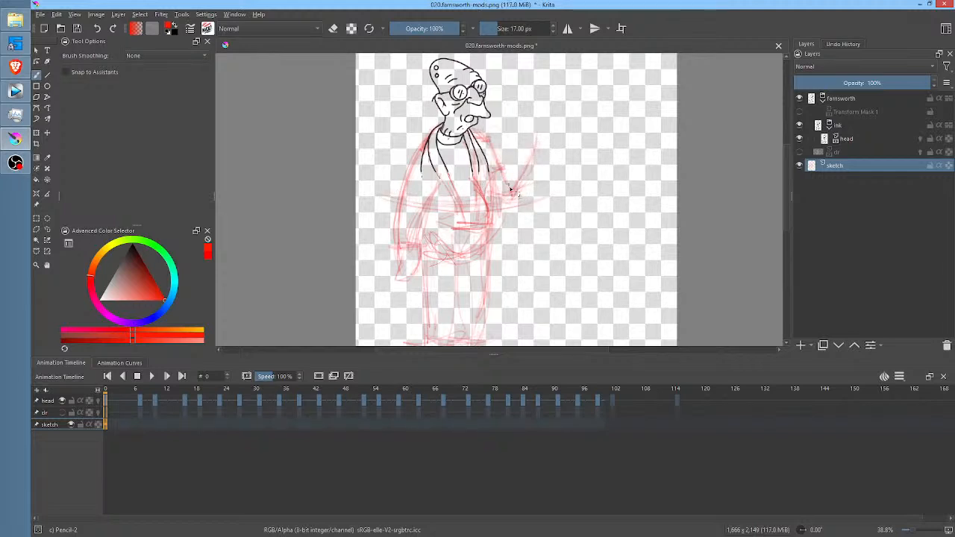
pyautogui.moveTo(523, 153)
pyautogui.mouseDown()
pyautogui.moveTo(490, 178)
pyautogui.moveTo(504, 160)
pyautogui.moveTo(537, 151)
pyautogui.moveTo(495, 202)
pyautogui.mouseUp()
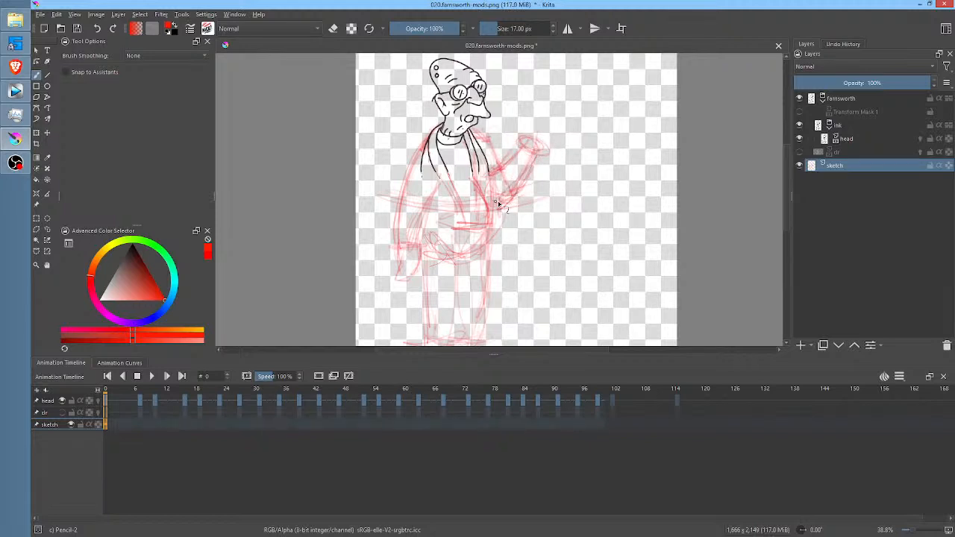
pyautogui.moveTo(481, 137); pyautogui.dragTo(504, 168)
# Sketch the feet and rounded shoes beneath the trouser hems.
pyautogui.scroll(-3, 558, 265)
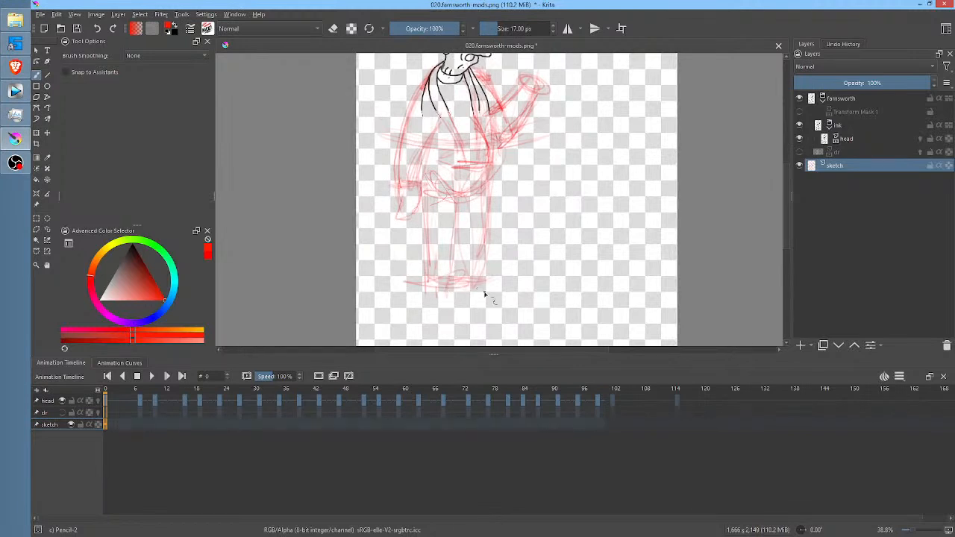
pyautogui.moveTo(460, 278)
pyautogui.mouseDown()
pyautogui.moveTo(442, 313)
pyautogui.moveTo(429, 307)
pyautogui.moveTo(487, 302)
pyautogui.moveTo(456, 301)
pyautogui.moveTo(474, 320)
pyautogui.moveTo(456, 320)
pyautogui.moveTo(463, 319)
pyautogui.moveTo(435, 293)
pyautogui.moveTo(440, 306)
pyautogui.moveTo(493, 296)
pyautogui.moveTo(482, 293)
pyautogui.moveTo(511, 300)
pyautogui.moveTo(470, 300)
pyautogui.moveTo(454, 321)
pyautogui.moveTo(459, 302)
pyautogui.moveTo(449, 322)
pyautogui.moveTo(427, 318)
pyautogui.moveTo(496, 319)
pyautogui.mouseUp()
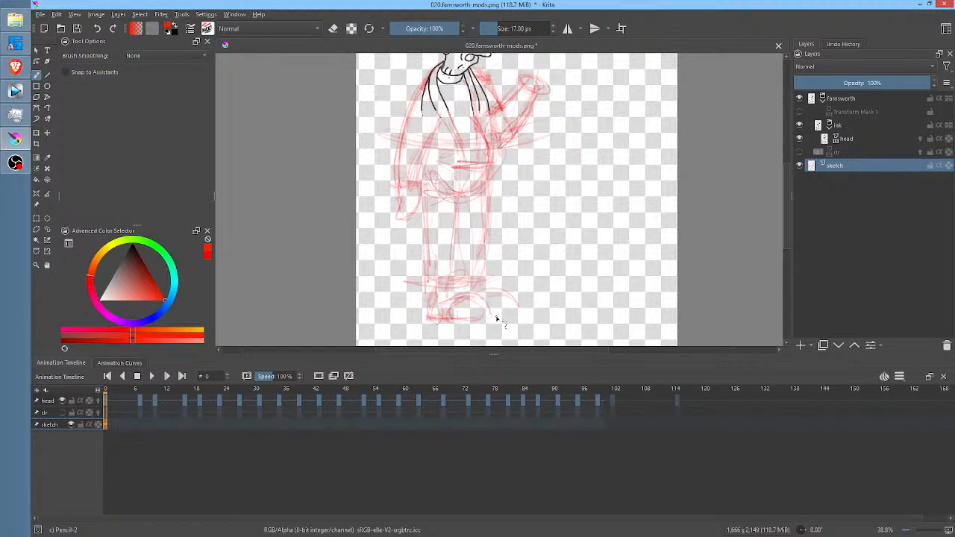
pyautogui.press('1')
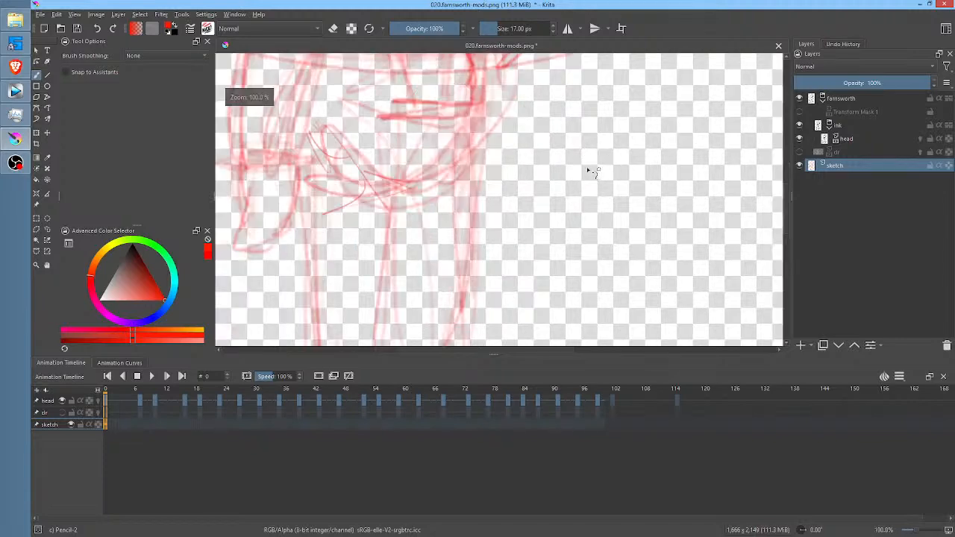
pyautogui.moveTo(568, 121)
pyautogui.mouseDown()
pyautogui.moveTo(507, 234)
pyautogui.moveTo(510, 223)
pyautogui.mouseUp()
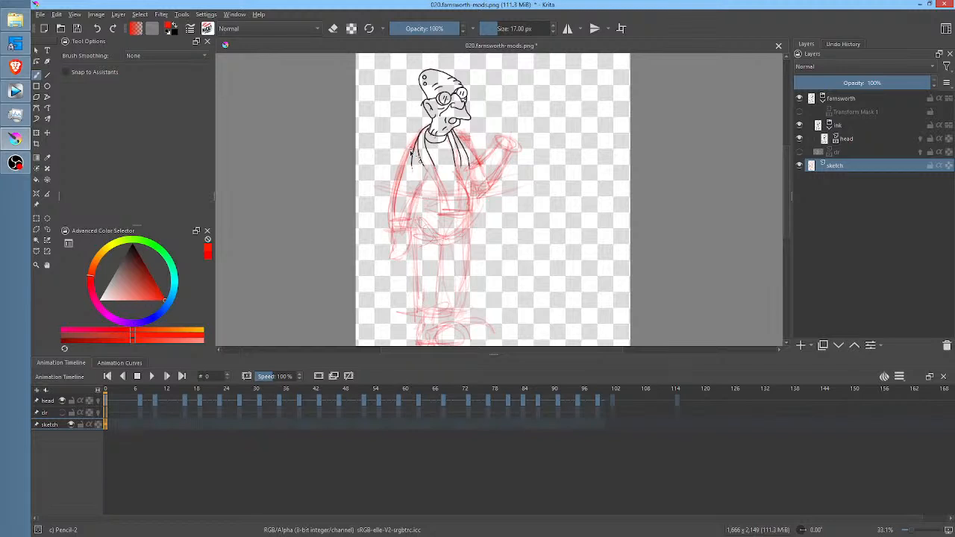
# Erase part of the hand lines beneath the hanging sleeve's cuff.
pyautogui.press('e')
pyautogui.moveTo(410, 222)
pyautogui.mouseDown()
pyautogui.moveTo(388, 242)
pyautogui.moveTo(415, 229)
pyautogui.mouseUp()
pyautogui.press('e')
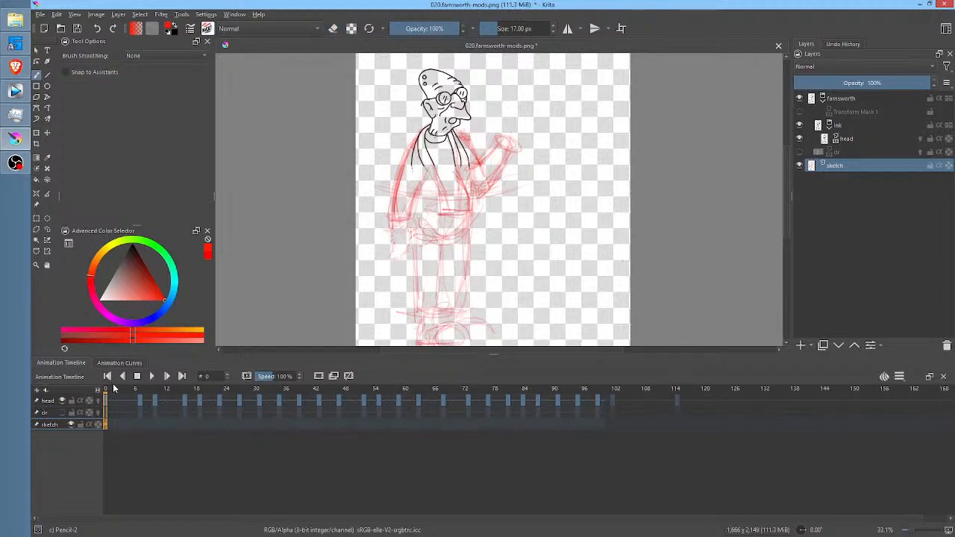
# Sketch an alternative raised arm with a cuff and open hand behind the back shoulder, and redraw the hanging hand's fingers.
pyautogui.moveTo(108, 388)
pyautogui.mouseDown()
pyautogui.moveTo(594, 387)
pyautogui.moveTo(67, 394)
pyautogui.mouseUp()
pyautogui.moveTo(410, 150)
pyautogui.mouseDown()
pyautogui.moveTo(383, 151)
pyautogui.moveTo(398, 126)
pyautogui.moveTo(403, 152)
pyautogui.moveTo(380, 137)
pyautogui.moveTo(387, 142)
pyautogui.moveTo(373, 185)
pyautogui.moveTo(437, 169)
pyautogui.mouseUp()
pyautogui.moveTo(395, 128)
pyautogui.mouseDown()
pyautogui.moveTo(390, 134)
pyautogui.moveTo(384, 117)
pyautogui.moveTo(390, 100)
pyautogui.moveTo(373, 113)
pyautogui.moveTo(391, 119)
pyautogui.moveTo(395, 111)
pyautogui.moveTo(378, 143)
pyautogui.moveTo(393, 177)
pyautogui.mouseUp()
pyautogui.moveTo(406, 153)
pyautogui.mouseDown()
pyautogui.moveTo(390, 140)
pyautogui.moveTo(381, 168)
pyautogui.moveTo(408, 181)
pyautogui.moveTo(378, 174)
pyautogui.moveTo(400, 177)
pyautogui.moveTo(377, 139)
pyautogui.moveTo(391, 154)
pyautogui.moveTo(383, 183)
pyautogui.moveTo(410, 172)
pyautogui.mouseUp()
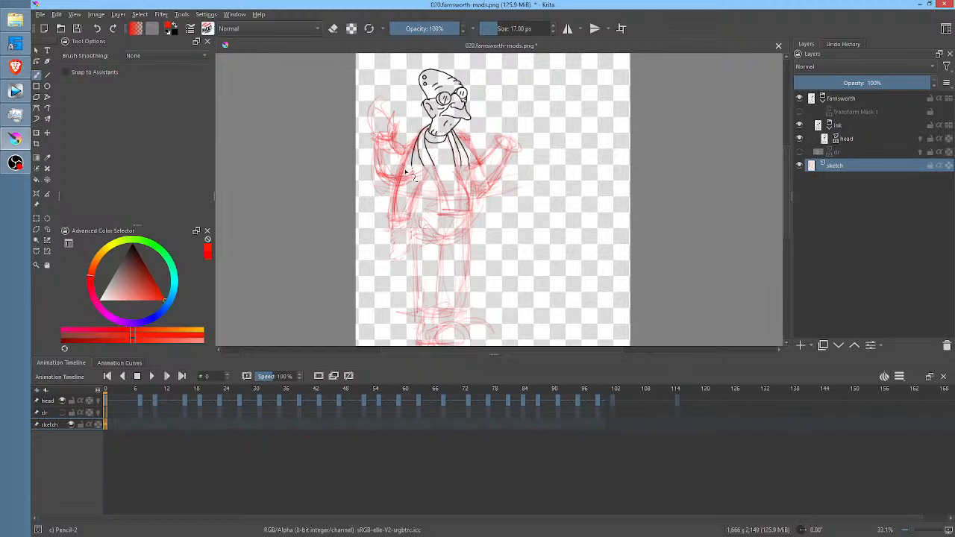
pyautogui.moveTo(402, 213)
pyautogui.mouseDown()
pyautogui.moveTo(393, 236)
pyautogui.moveTo(396, 226)
pyautogui.moveTo(411, 240)
pyautogui.mouseUp()
# Erase the bent arm on Farnsworth's front side and return to painting with the brush.
pyautogui.press('e')
pyautogui.moveTo(524, 115)
pyautogui.mouseDown()
pyautogui.moveTo(507, 107)
pyautogui.moveTo(536, 124)
pyautogui.moveTo(522, 114)
pyautogui.moveTo(469, 180)
pyautogui.moveTo(484, 149)
pyautogui.mouseUp()
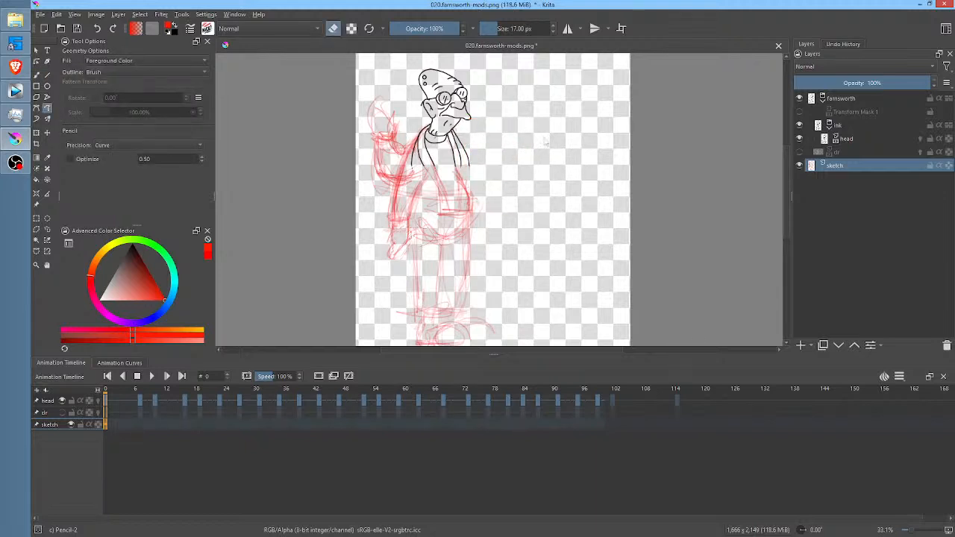
pyautogui.press('e')
pyautogui.press('b')
pyautogui.press('e')
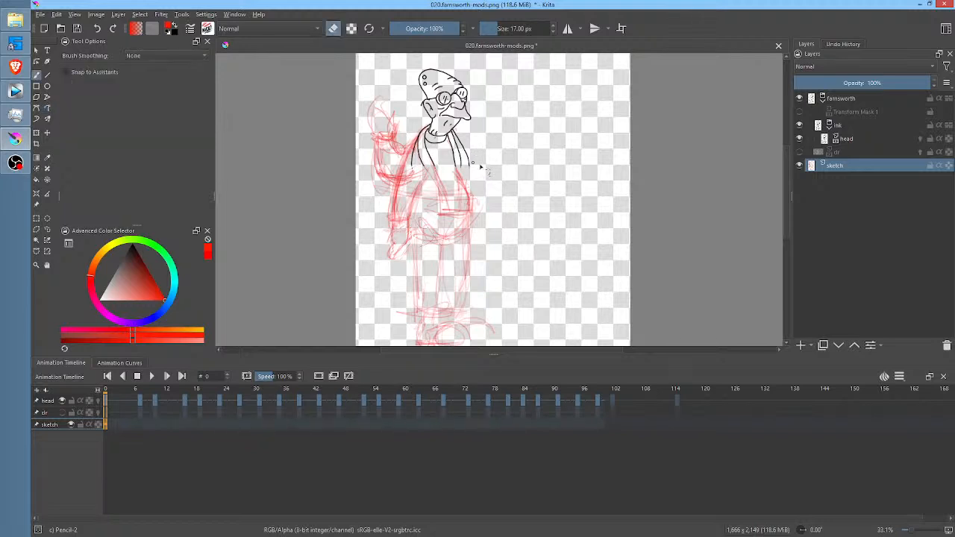
# Sketch a curved, raised sleeve with a cuff on Farnsworth's front side.
pyautogui.press('e')
pyautogui.moveTo(498, 149); pyautogui.dragTo(511, 119)
pyautogui.moveTo(473, 174); pyautogui.dragTo(511, 111)
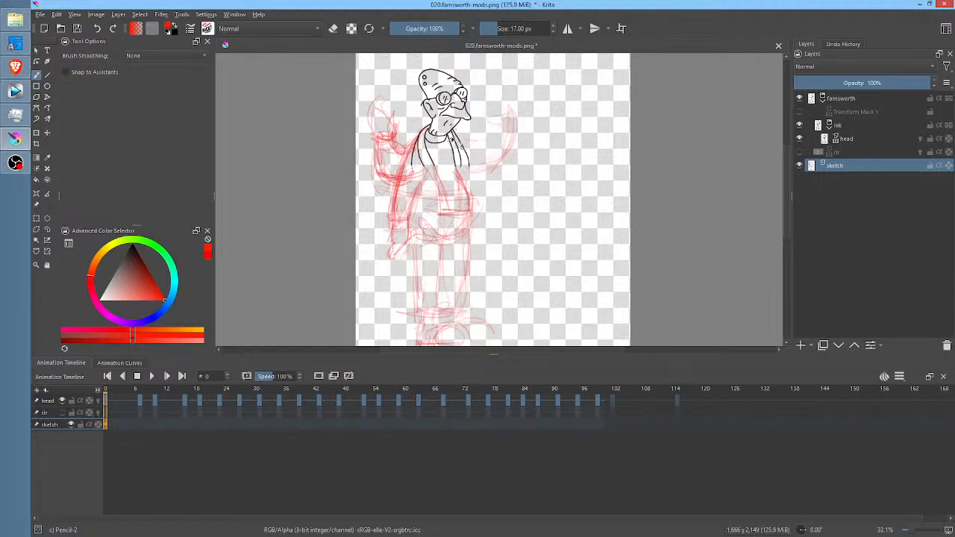
pyautogui.moveTo(497, 143)
pyautogui.mouseDown()
pyautogui.moveTo(504, 117)
pyautogui.moveTo(489, 140)
pyautogui.moveTo(471, 139)
pyautogui.moveTo(495, 150)
pyautogui.moveTo(500, 119)
pyautogui.moveTo(514, 114)
pyautogui.moveTo(495, 164)
pyautogui.moveTo(509, 147)
pyautogui.moveTo(505, 160)
pyautogui.moveTo(473, 198)
pyautogui.moveTo(483, 221)
pyautogui.mouseUp()
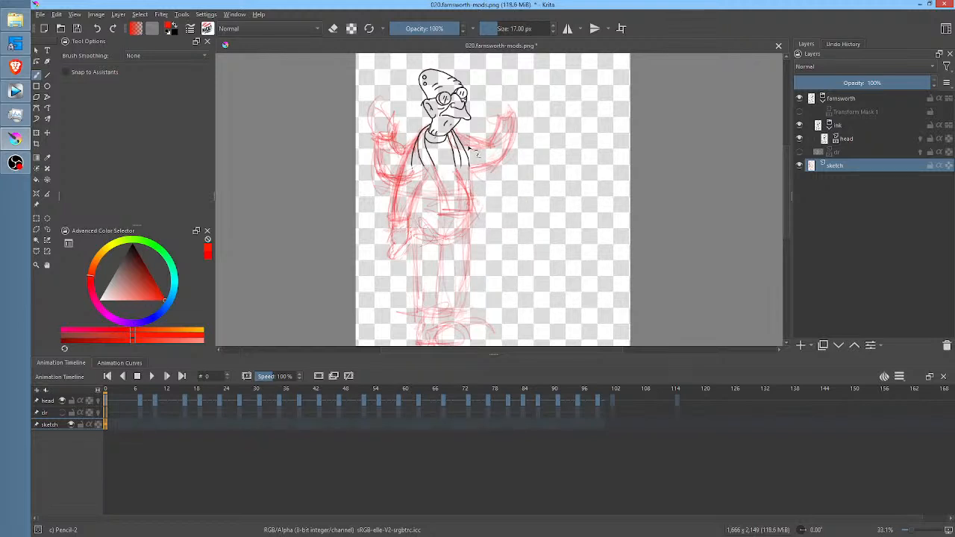
# Reinforce the coat's outer front edge and the raised back sleeve with more strokes.
pyautogui.moveTo(475, 180); pyautogui.dragTo(479, 220)
pyautogui.middleClick(521, 210)
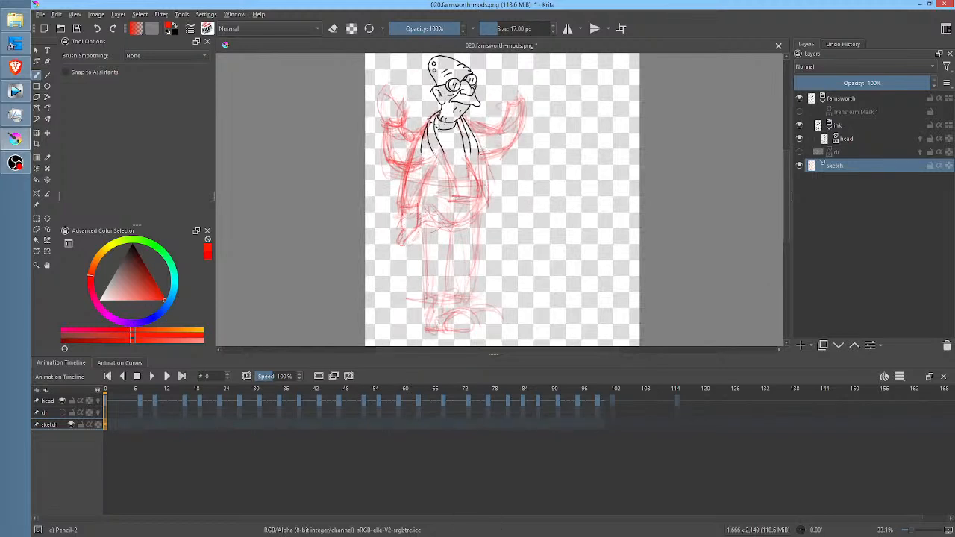
pyautogui.moveTo(420, 147)
pyautogui.mouseDown()
pyautogui.moveTo(402, 130)
pyautogui.moveTo(391, 135)
pyautogui.moveTo(403, 125)
pyautogui.moveTo(388, 153)
pyautogui.mouseUp()
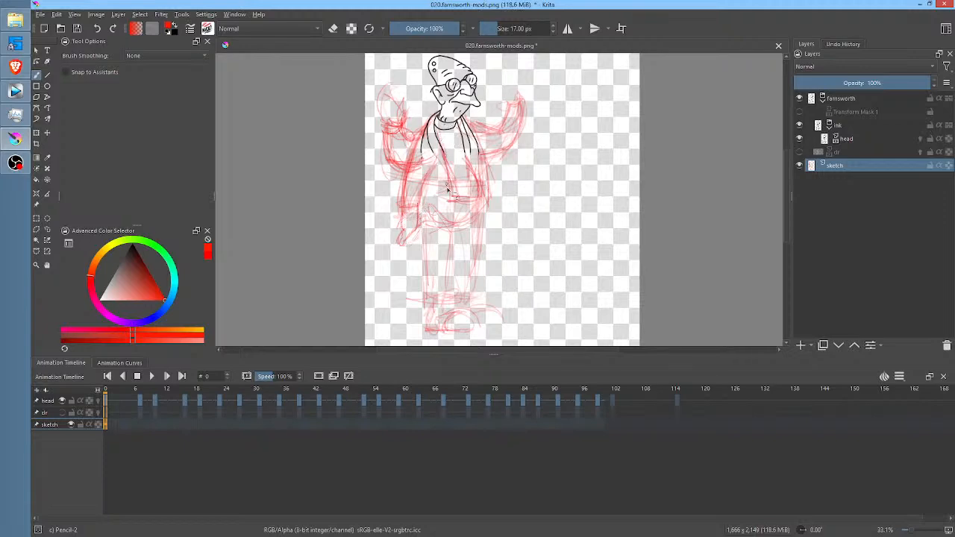
# Reinforce the near lapel and extend the coat's opening edge down past the belly to the trouser hem.
pyautogui.scroll(3, 502, 197)
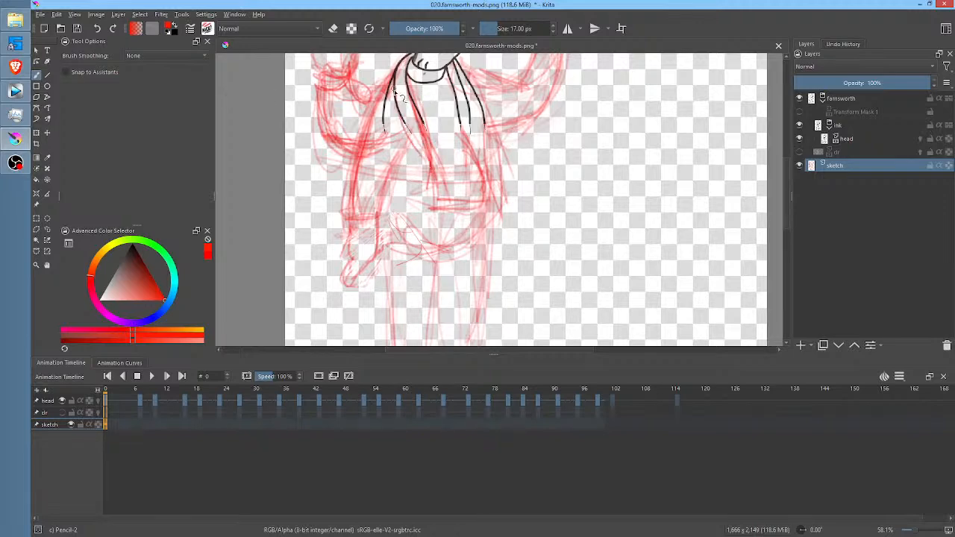
pyautogui.moveTo(427, 136); pyautogui.dragTo(432, 236)
pyautogui.moveTo(435, 182); pyautogui.dragTo(422, 276)
pyautogui.moveTo(432, 209); pyautogui.dragTo(425, 302)
pyautogui.moveTo(539, 208); pyautogui.dragTo(580, 117)
pyautogui.moveTo(468, 152); pyautogui.dragTo(465, 211)
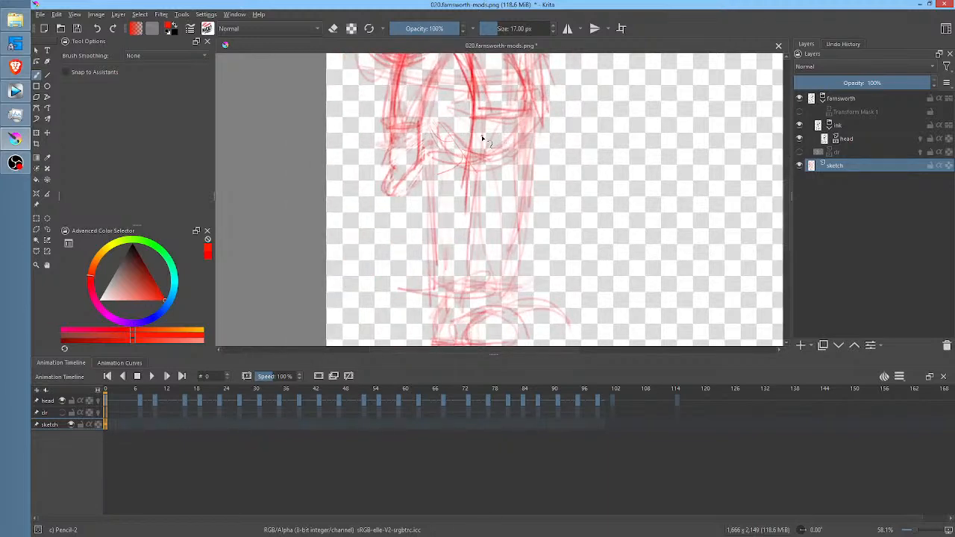
pyautogui.moveTo(466, 176); pyautogui.dragTo(462, 257)
pyautogui.moveTo(462, 200); pyautogui.dragTo(460, 287)
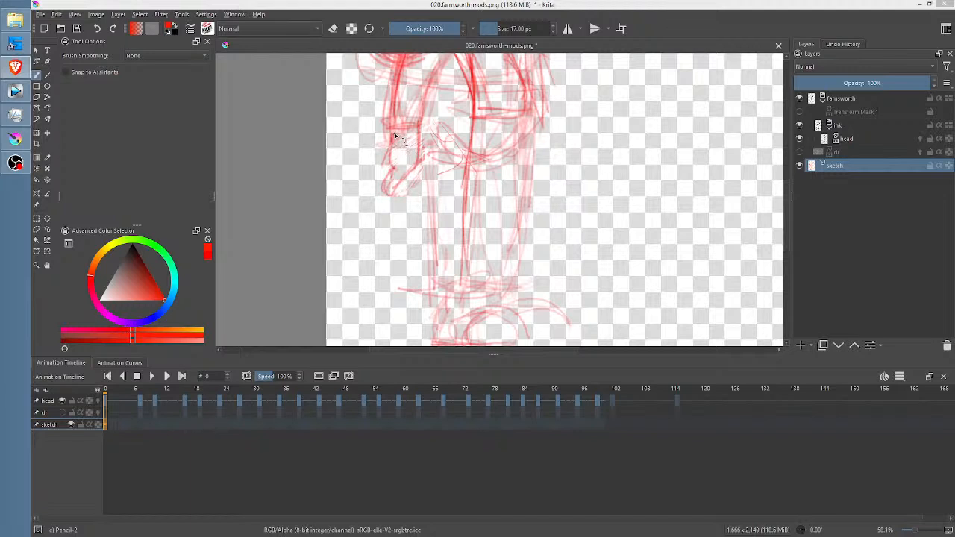
# Reinforce the hanging sleeve's cuff, the waistband, the belly curve and the front trouser leg.
pyautogui.moveTo(386, 144); pyautogui.dragTo(422, 135)
pyautogui.moveTo(387, 97)
pyautogui.mouseDown()
pyautogui.moveTo(393, 135)
pyautogui.moveTo(393, 121)
pyautogui.mouseUp()
pyautogui.moveTo(471, 116); pyautogui.dragTo(529, 113)
pyautogui.moveTo(515, 68)
pyautogui.mouseDown()
pyautogui.moveTo(528, 111)
pyautogui.moveTo(513, 158)
pyautogui.moveTo(523, 122)
pyautogui.moveTo(496, 168)
pyautogui.moveTo(505, 154)
pyautogui.moveTo(508, 194)
pyautogui.moveTo(518, 129)
pyautogui.moveTo(521, 231)
pyautogui.mouseUp()
pyautogui.moveTo(514, 146)
pyautogui.mouseDown()
pyautogui.moveTo(512, 302)
pyautogui.moveTo(506, 275)
pyautogui.moveTo(519, 286)
pyautogui.mouseUp()
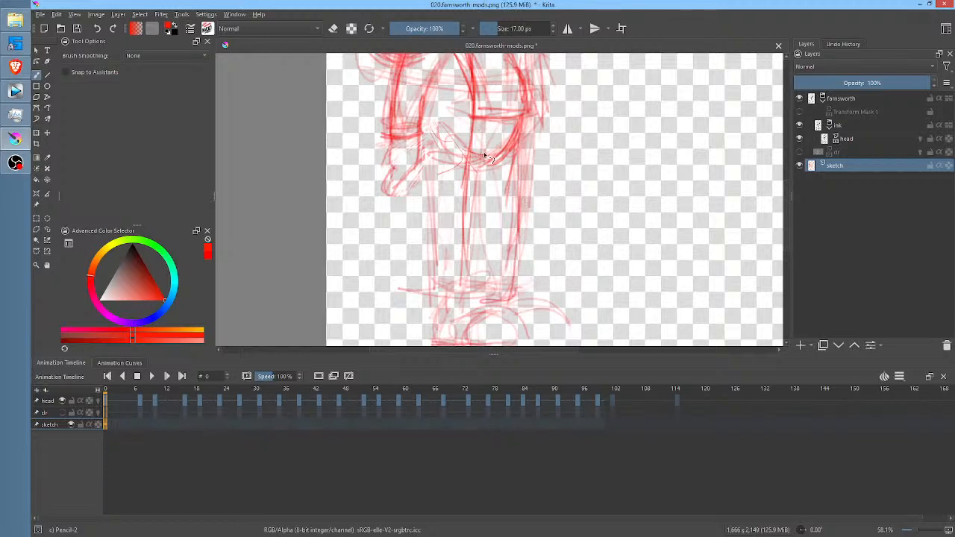
# Erase the rough belly and inner leg lines between the two outer leg lines.
pyautogui.moveTo(470, 100)
pyautogui.mouseDown()
pyautogui.moveTo(475, 183)
pyautogui.moveTo(482, 121)
pyautogui.moveTo(449, 281)
pyautogui.moveTo(492, 212)
pyautogui.mouseUp()
pyautogui.press('e')
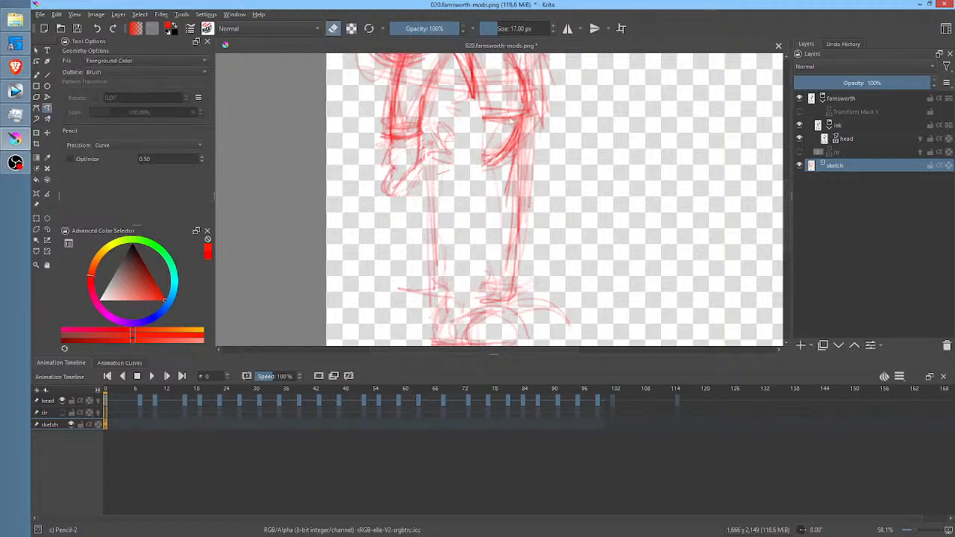
pyautogui.moveTo(567, 161); pyautogui.dragTo(553, 195)
pyautogui.moveTo(578, 160); pyautogui.dragTo(593, 190)
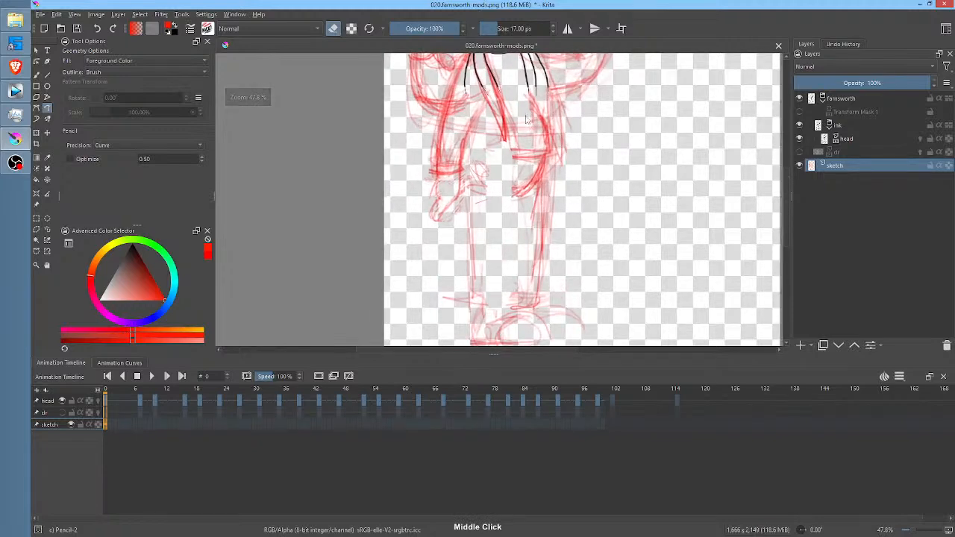
# Redraw the near coat panel's opening edge from the lapel down the leg and add its bottom hem.
pyautogui.press('b')
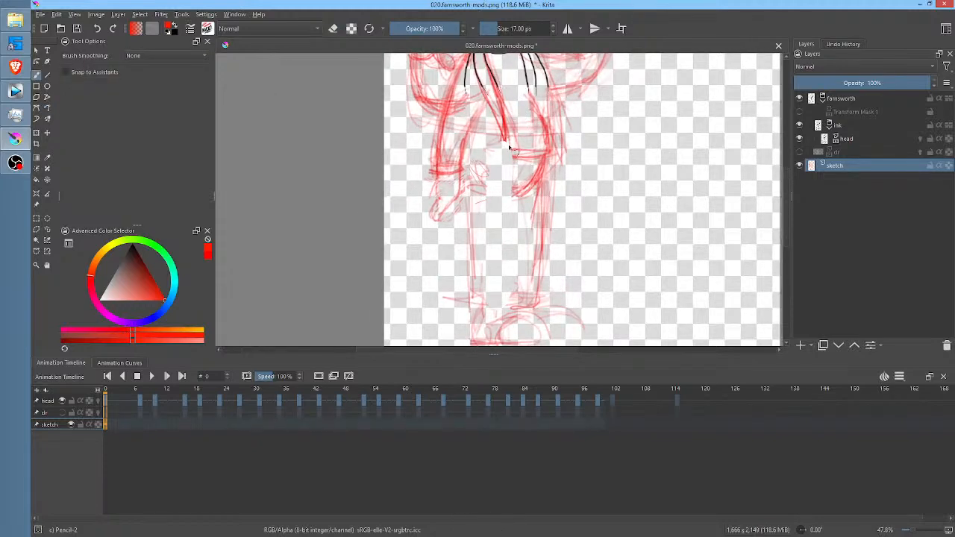
pyautogui.moveTo(498, 91); pyautogui.dragTo(504, 154)
pyautogui.moveTo(507, 120); pyautogui.dragTo(505, 153)
pyautogui.moveTo(506, 110); pyautogui.dragTo(518, 175)
pyautogui.moveTo(504, 127); pyautogui.dragTo(510, 265)
pyautogui.moveTo(510, 231)
pyautogui.mouseDown()
pyautogui.moveTo(510, 293)
pyautogui.moveTo(461, 270)
pyautogui.mouseUp()
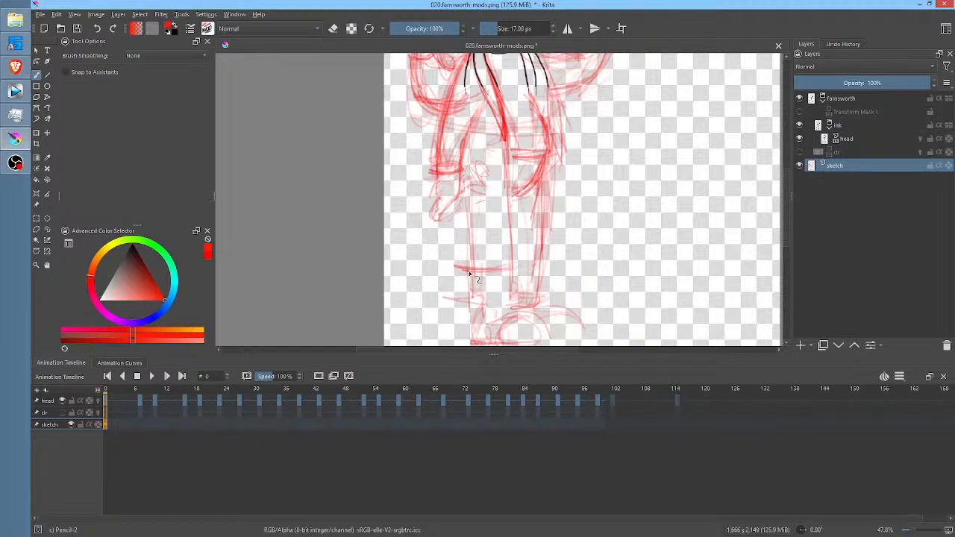
# Sketch a large pocket on the near coat panel and complete the panel's side edge and hem.
pyautogui.moveTo(450, 216)
pyautogui.mouseDown()
pyautogui.moveTo(453, 264)
pyautogui.moveTo(476, 276)
pyautogui.moveTo(503, 269)
pyautogui.moveTo(486, 273)
pyautogui.moveTo(516, 234)
pyautogui.moveTo(512, 131)
pyautogui.mouseUp()
pyautogui.moveTo(519, 274)
pyautogui.mouseDown()
pyautogui.moveTo(449, 238)
pyautogui.moveTo(490, 228)
pyautogui.moveTo(472, 227)
pyautogui.moveTo(495, 206)
pyautogui.moveTo(486, 174)
pyautogui.moveTo(498, 177)
pyautogui.moveTo(472, 170)
pyautogui.moveTo(494, 169)
pyautogui.moveTo(493, 220)
pyautogui.moveTo(469, 228)
pyautogui.mouseUp()
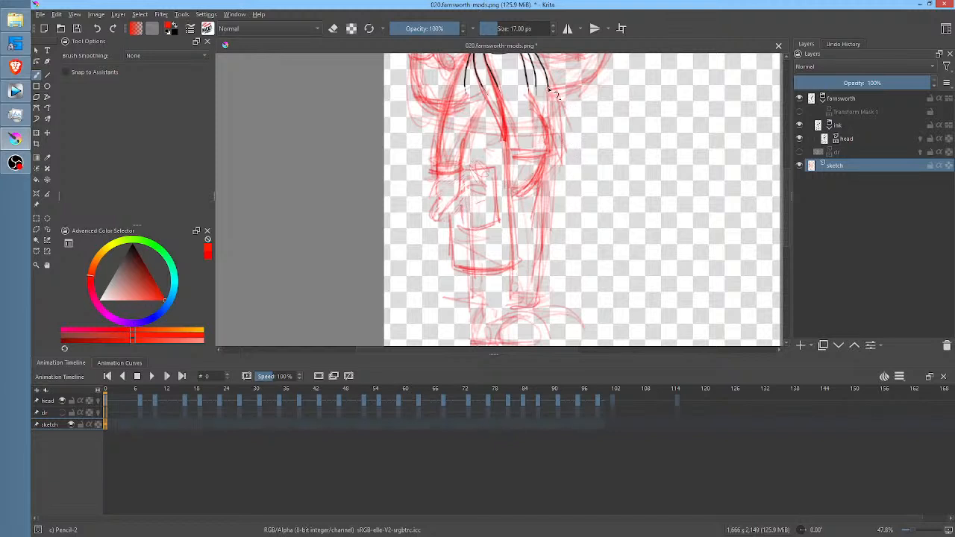
# Sketch the far coat panel's outer edge and short hem, and extend its lapel down to the waist.
pyautogui.moveTo(550, 252); pyautogui.dragTo(558, 254)
pyautogui.moveTo(553, 120)
pyautogui.mouseDown()
pyautogui.moveTo(555, 248)
pyautogui.moveTo(553, 149)
pyautogui.mouseUp()
pyautogui.moveTo(551, 85); pyautogui.dragTo(554, 177)
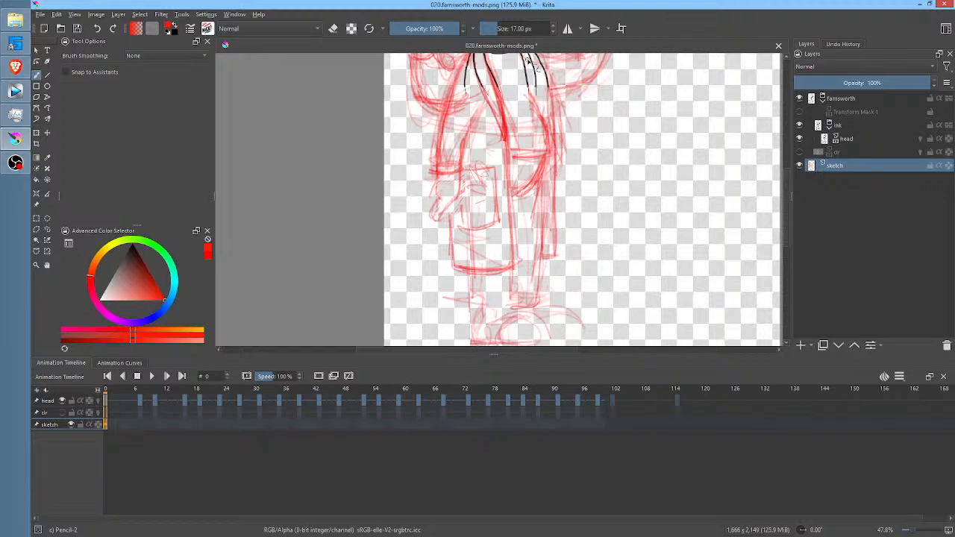
pyautogui.moveTo(529, 66); pyautogui.dragTo(541, 113)
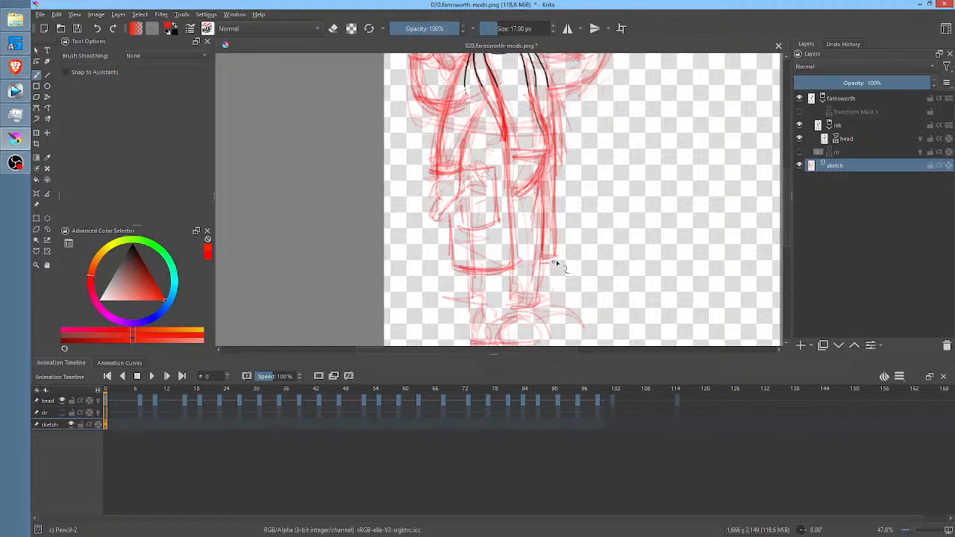
pyautogui.moveTo(558, 201); pyautogui.dragTo(556, 258)
# Save the drawing as a PNG image and also as a Krita file, keeping the alpha channel.
pyautogui.scroll(5, 610, 173)
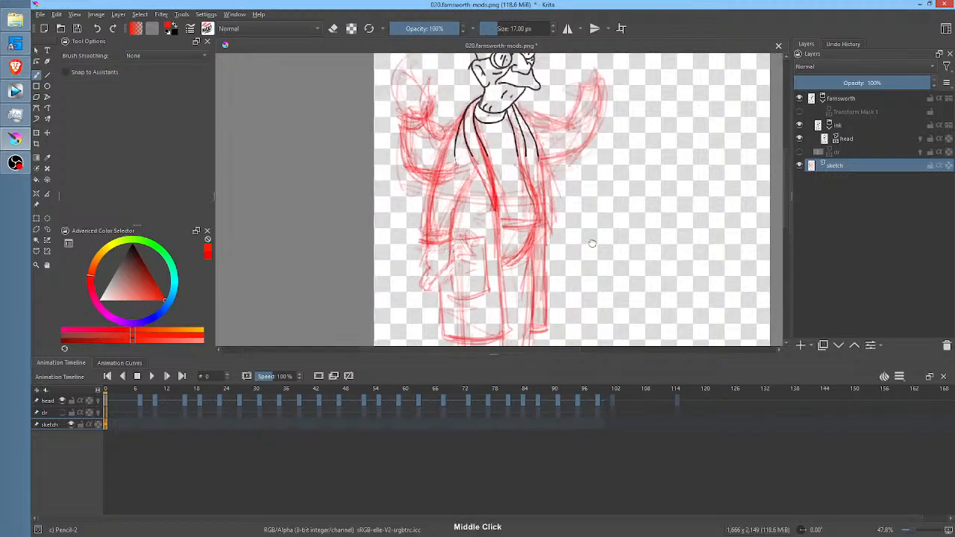
pyautogui.hotkey('ctrl', 's')
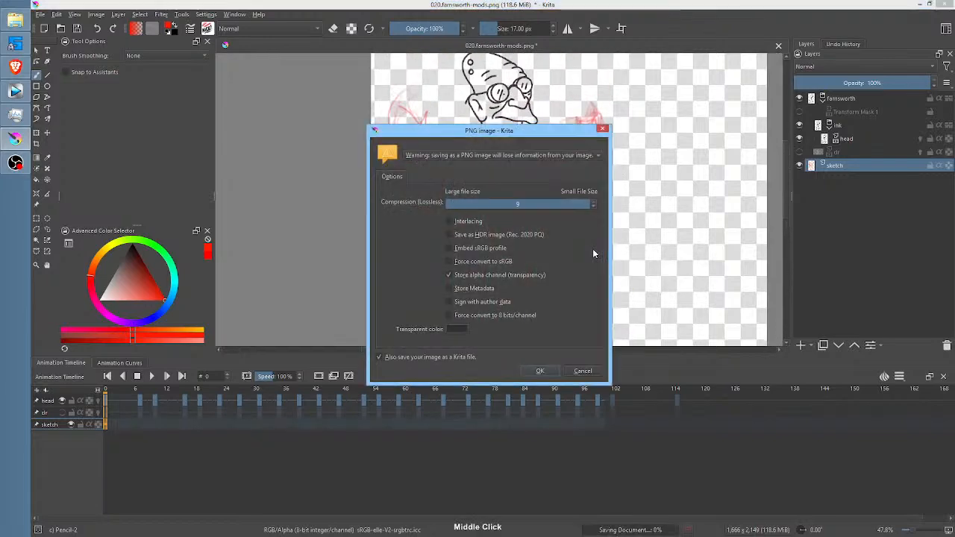
pyautogui.click(540, 372)
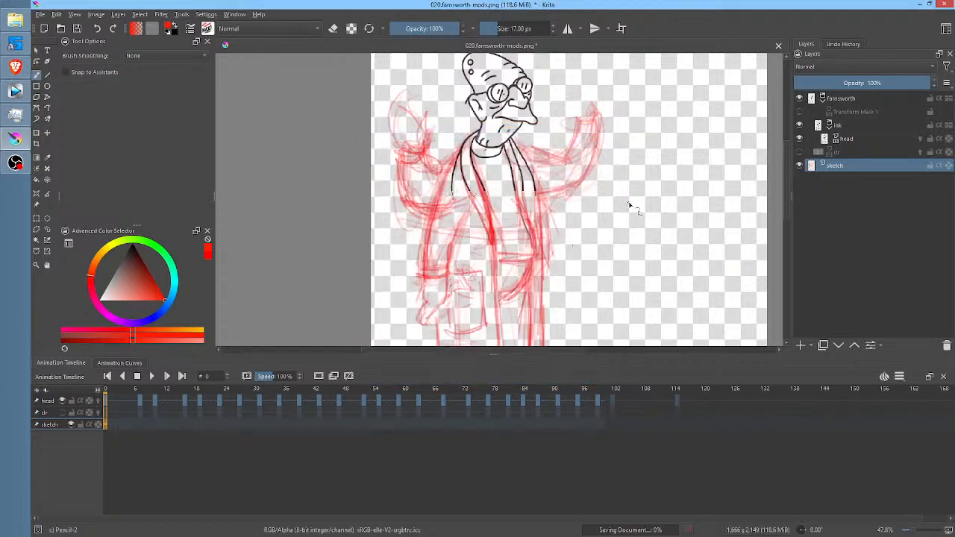
pyautogui.scroll(-1, 628, 206)
pyautogui.moveTo(628, 206)
pyautogui.mouseDown()
pyautogui.moveTo(590, 154)
pyautogui.moveTo(597, 181)
pyautogui.mouseUp()
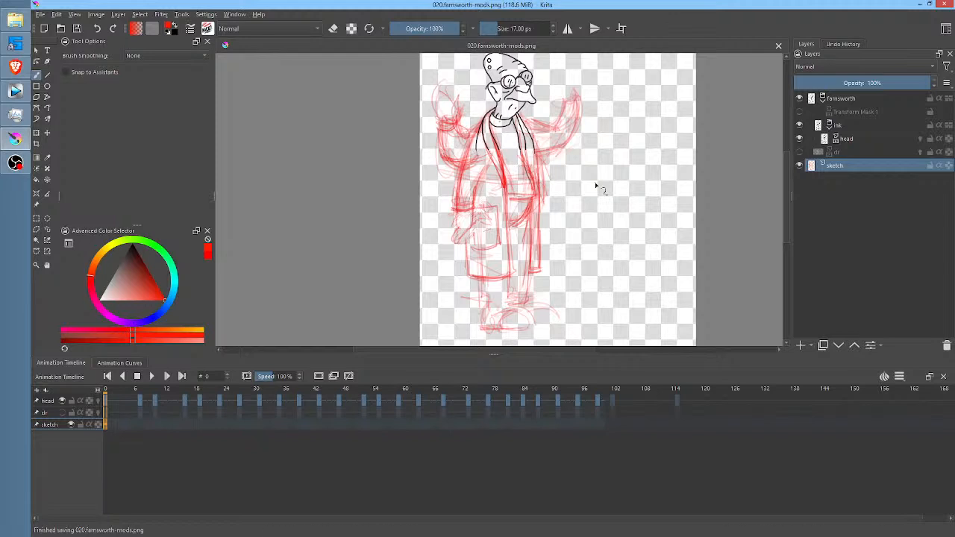
# Reshape the sketch layer with the Liquify transform at size 499.33, pushing the far side of the coat inward to slim the body.
pyautogui.hotkey('ctrl', 't')
pyautogui.rightClick(580, 181)
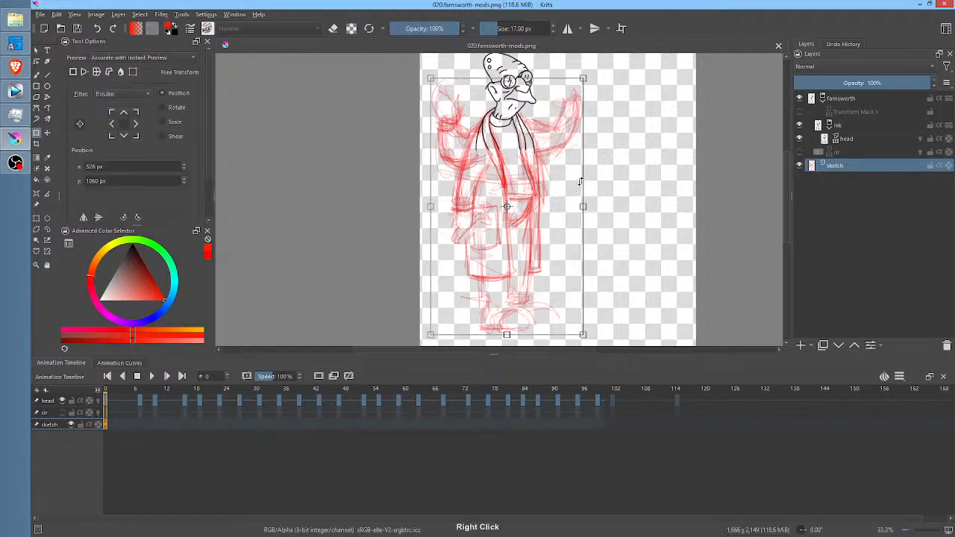
pyautogui.click(658, 266)
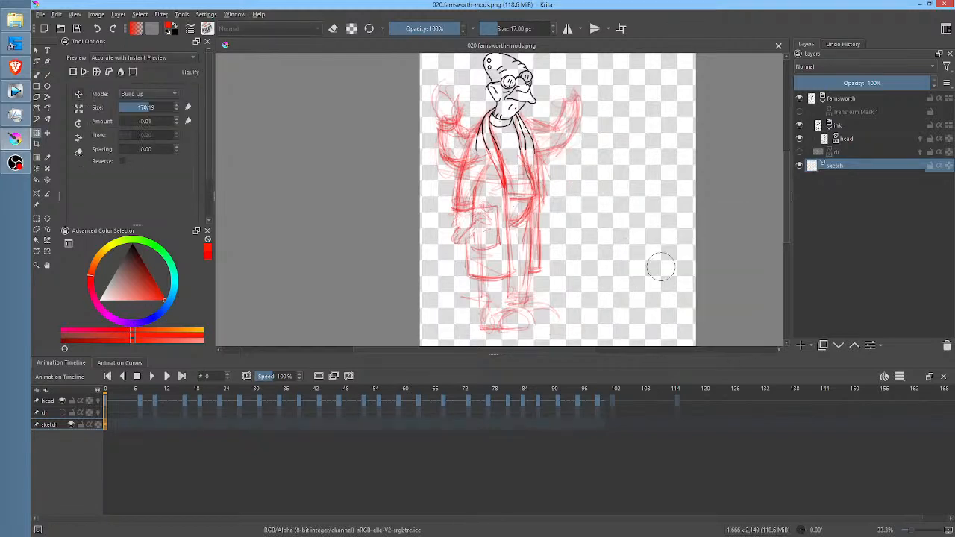
pyautogui.moveTo(552, 229)
pyautogui.mouseDown()
pyautogui.moveTo(605, 221)
pyautogui.moveTo(489, 203)
pyautogui.mouseUp()
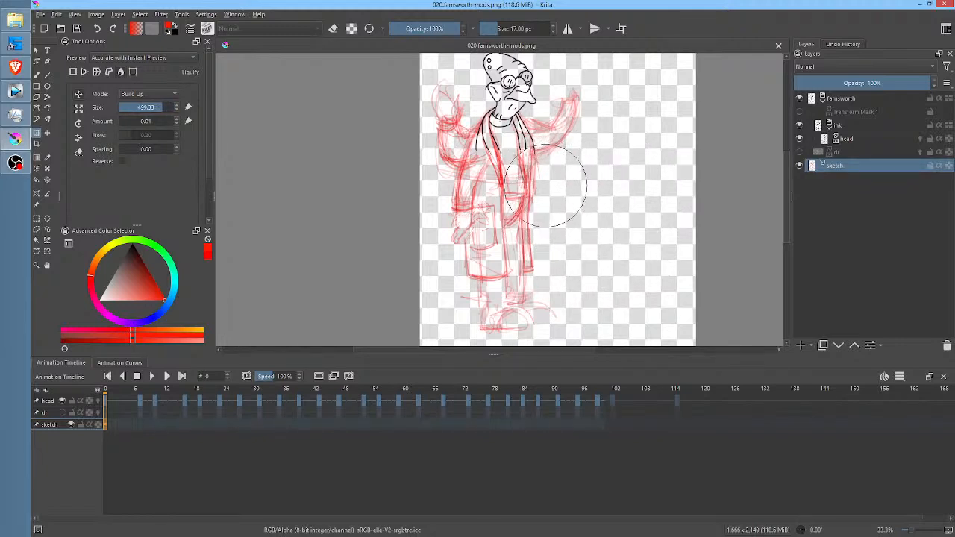
pyautogui.moveTo(563, 181)
pyautogui.mouseDown()
pyautogui.moveTo(540, 190)
pyautogui.moveTo(584, 210)
pyautogui.moveTo(575, 220)
pyautogui.moveTo(465, 201)
pyautogui.moveTo(443, 233)
pyautogui.moveTo(430, 224)
pyautogui.moveTo(452, 191)
pyautogui.mouseUp()
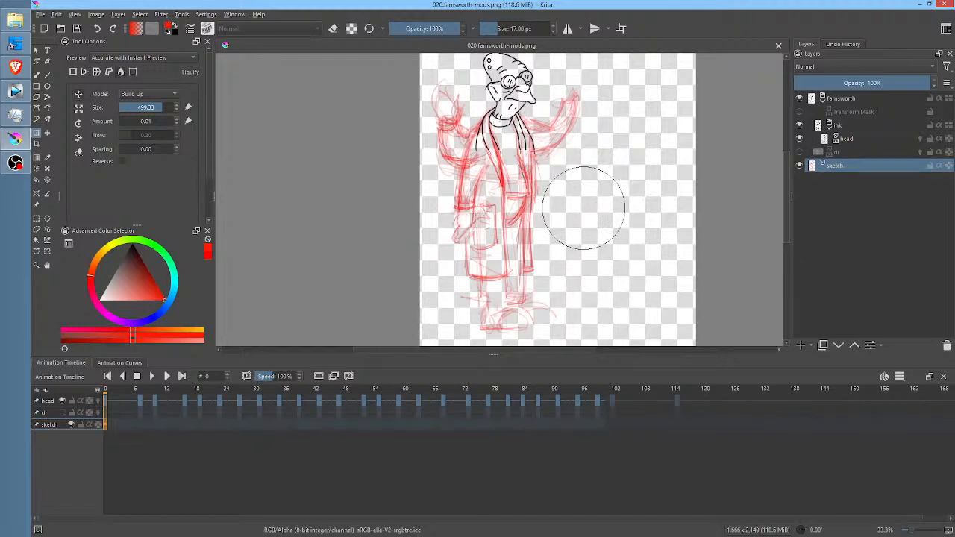
# Erase the feet and lower legs beneath the coat hem on the sketch layer, viewing the figure mirrored.
pyautogui.scroll(-1, 581, 242)
pyautogui.hscroll(3, 580, 215)
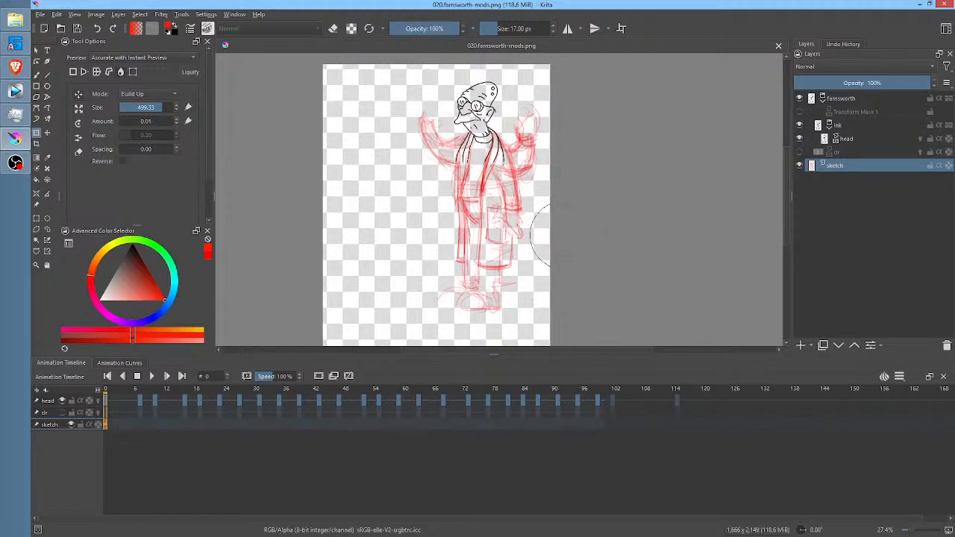
pyautogui.moveTo(523, 240); pyautogui.dragTo(503, 195)
pyautogui.moveTo(496, 233)
pyautogui.mouseDown()
pyautogui.moveTo(454, 258)
pyautogui.moveTo(480, 267)
pyautogui.moveTo(469, 273)
pyautogui.moveTo(477, 212)
pyautogui.moveTo(475, 260)
pyautogui.moveTo(480, 244)
pyautogui.moveTo(439, 230)
pyautogui.moveTo(502, 233)
pyautogui.mouseUp()
pyautogui.press('p')
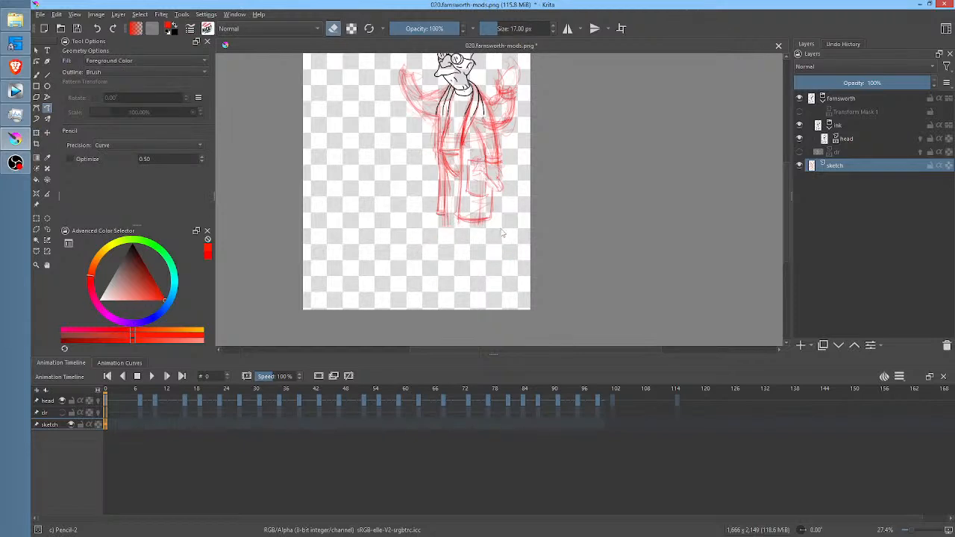
# Sketch two new lower legs beneath the coat and mark their trouser cuffs with the 17 px pencil brush.
pyautogui.press('b')
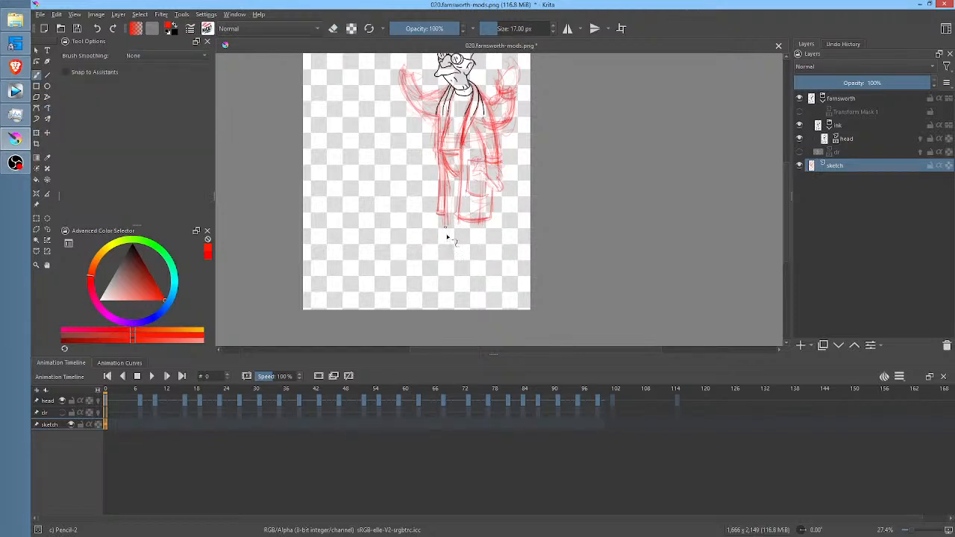
pyautogui.moveTo(449, 248); pyautogui.dragTo(462, 260)
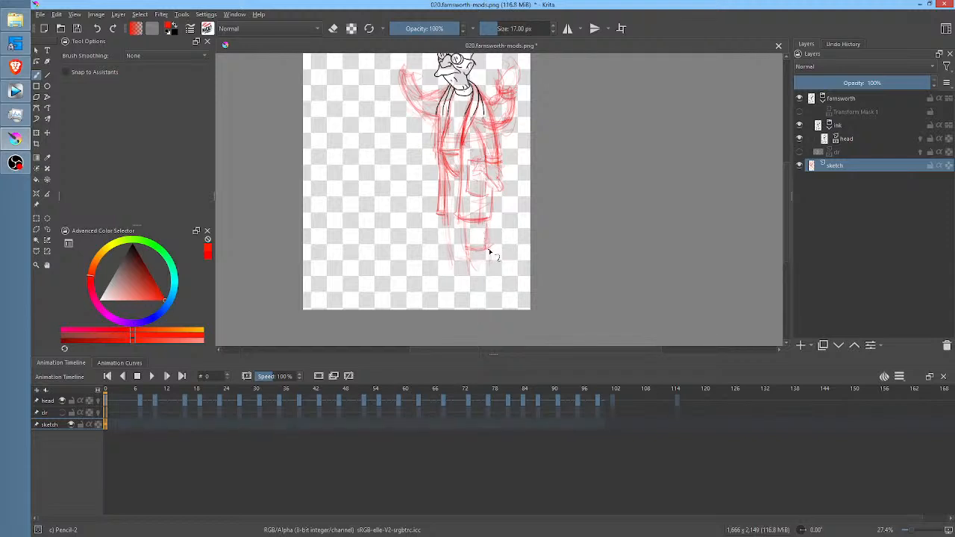
pyautogui.scroll(3, 544, 200)
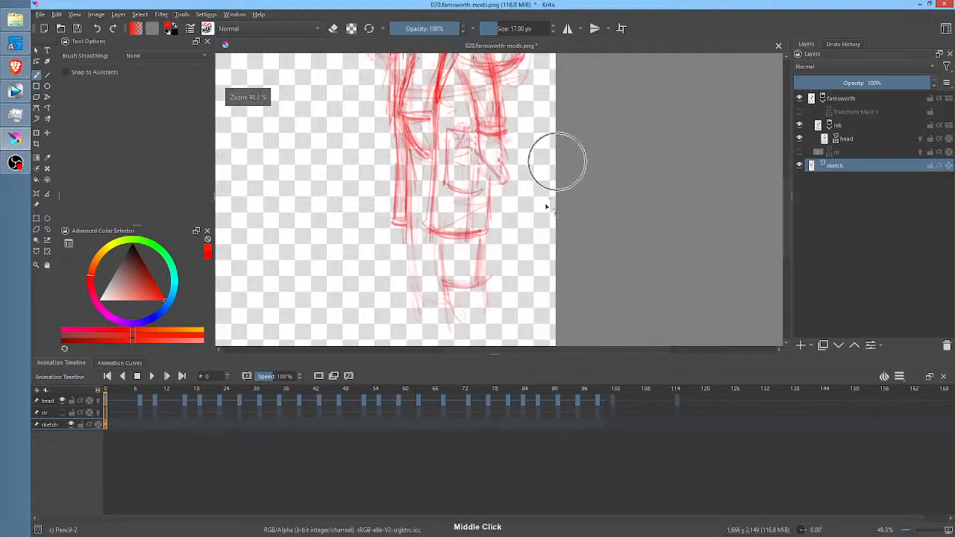
pyautogui.middleClick(550, 160)
pyautogui.moveTo(433, 248); pyautogui.dragTo(456, 252)
pyautogui.moveTo(430, 195); pyautogui.dragTo(433, 235)
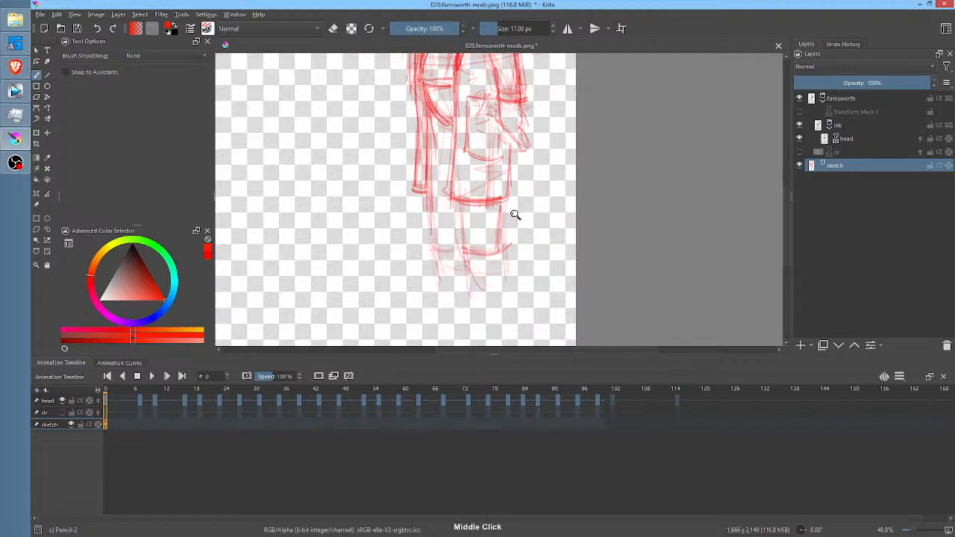
# Lengthen both trouser legs with lower cuffs and erase the higher cuff lines.
pyautogui.scroll(-3, 518, 207)
pyautogui.moveTo(562, 175); pyautogui.dragTo(559, 211)
pyautogui.scroll(1, 550, 235)
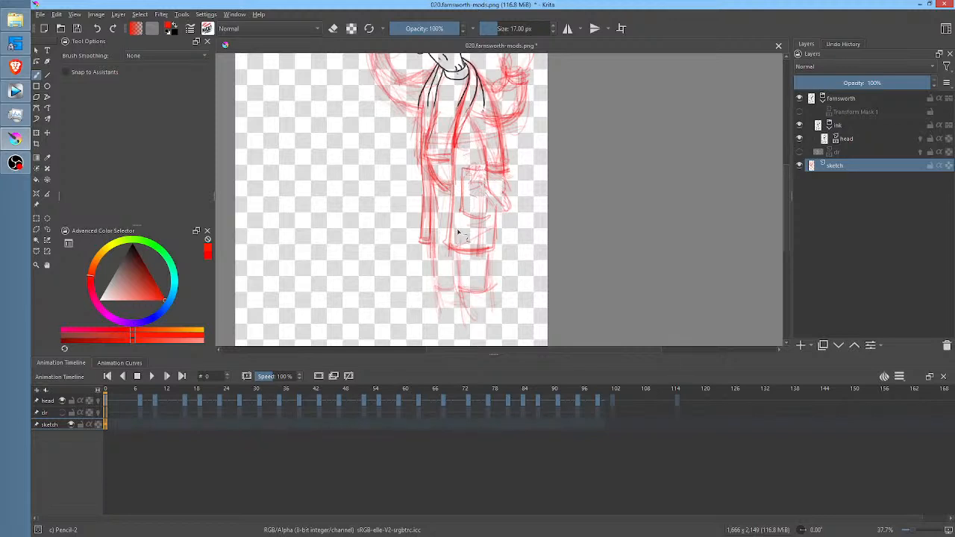
pyautogui.moveTo(455, 266)
pyautogui.mouseDown()
pyautogui.moveTo(460, 315)
pyautogui.moveTo(498, 304)
pyautogui.mouseUp()
pyautogui.moveTo(492, 259)
pyautogui.mouseDown()
pyautogui.moveTo(494, 296)
pyautogui.moveTo(487, 298)
pyautogui.mouseUp()
pyautogui.moveTo(458, 250); pyautogui.dragTo(462, 308)
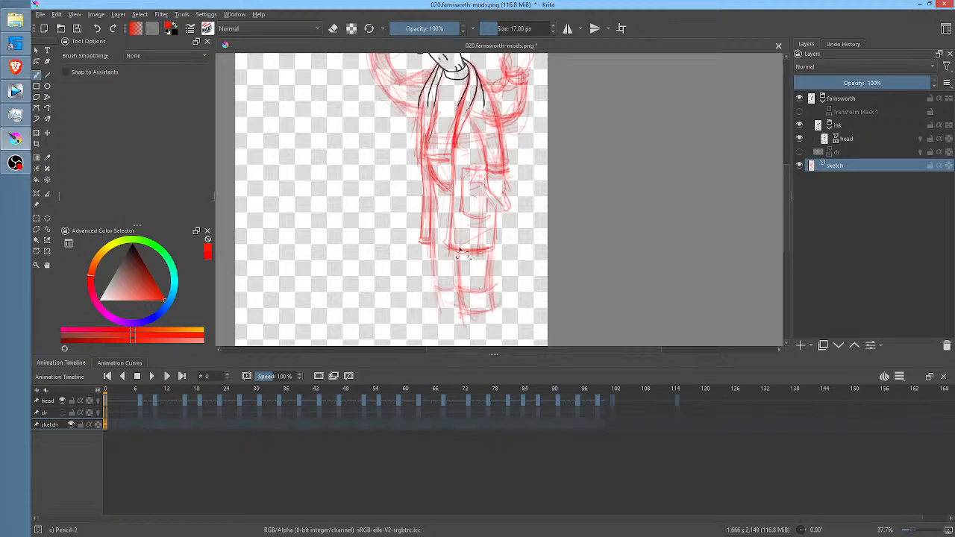
pyautogui.moveTo(431, 256)
pyautogui.mouseDown()
pyautogui.moveTo(437, 315)
pyautogui.moveTo(477, 278)
pyautogui.moveTo(451, 267)
pyautogui.mouseUp()
pyautogui.press('q')
pyautogui.press('e')
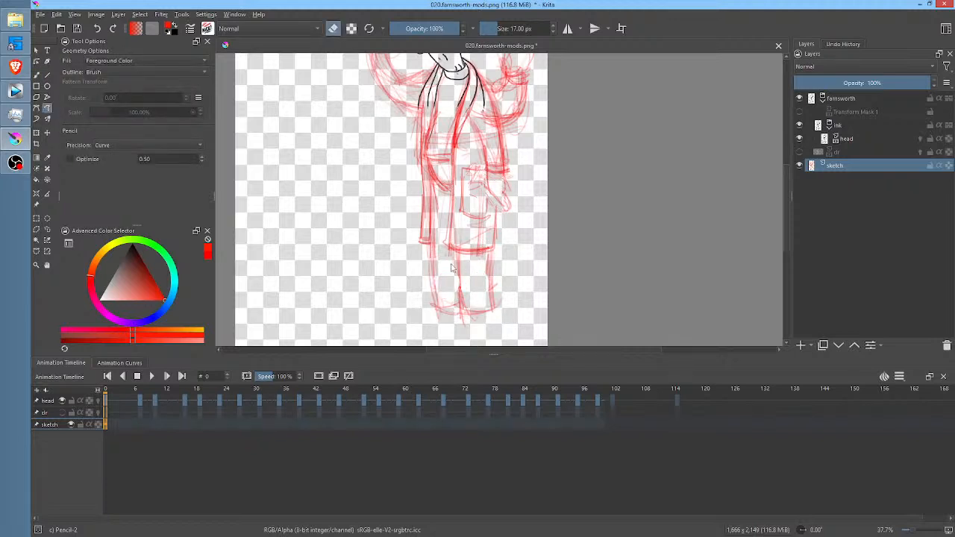
pyautogui.press('b')
pyautogui.press('e')
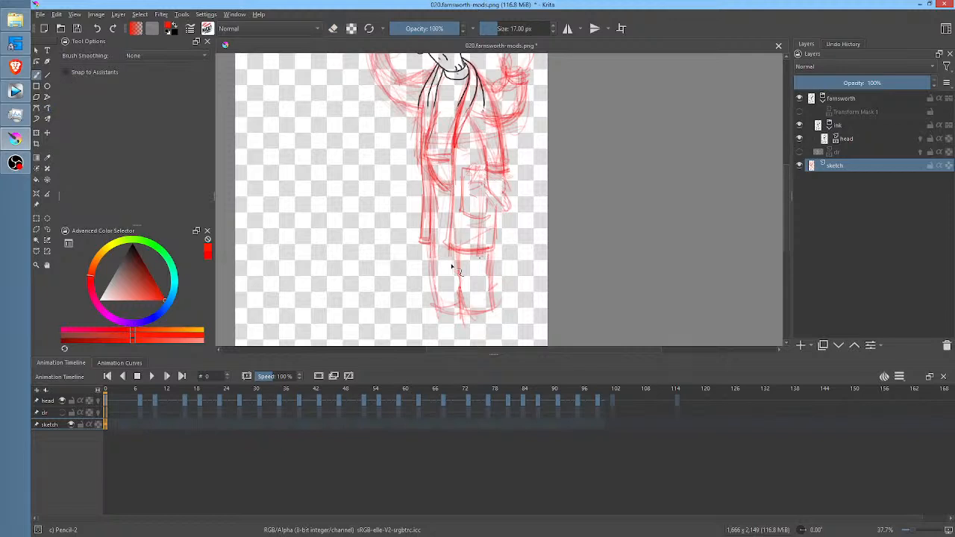
# Sketch the near shoe with its rounded toe, sole and heel, and add the far shoe's toe beside it.
pyautogui.moveTo(527, 262); pyautogui.dragTo(556, 185)
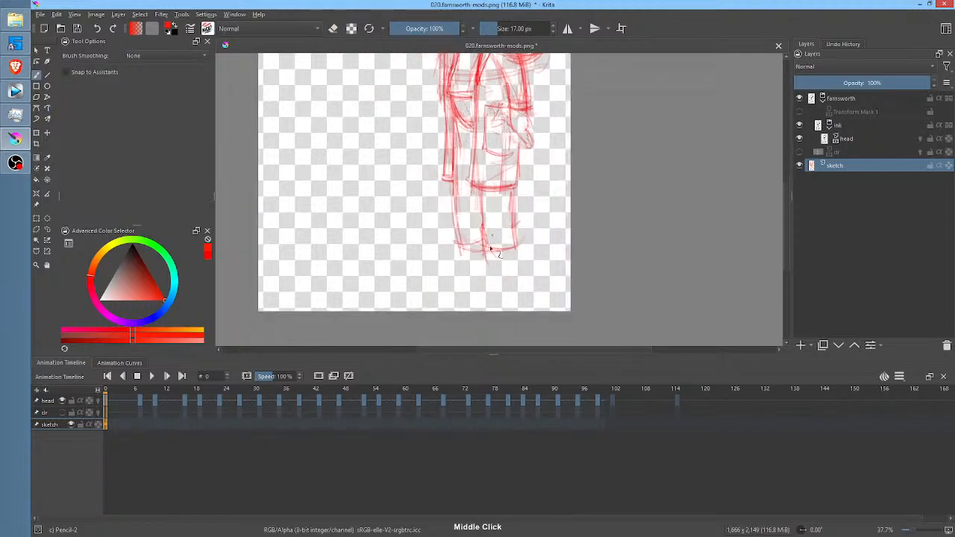
pyautogui.moveTo(497, 263)
pyautogui.mouseDown()
pyautogui.moveTo(465, 269)
pyautogui.moveTo(483, 255)
pyautogui.moveTo(462, 276)
pyautogui.moveTo(466, 265)
pyautogui.moveTo(463, 280)
pyautogui.moveTo(508, 277)
pyautogui.mouseUp()
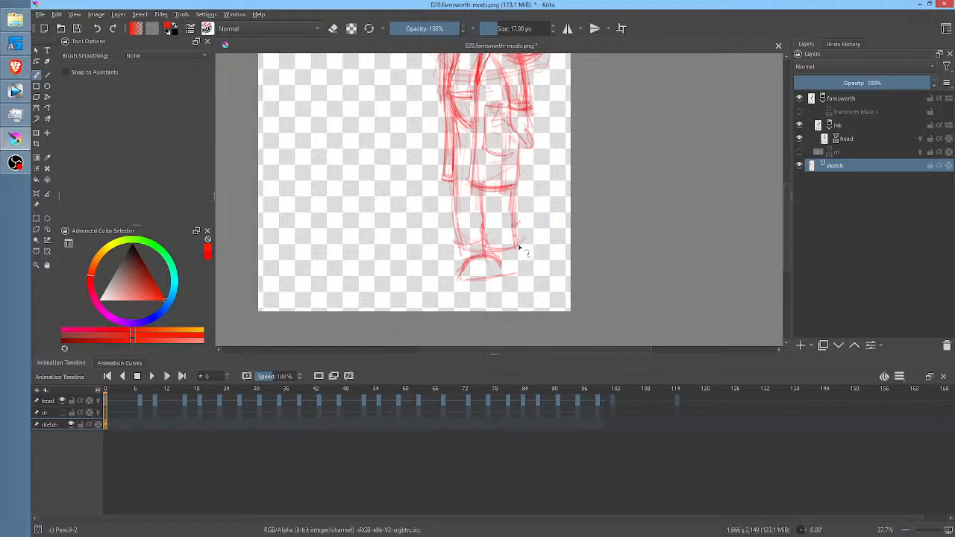
pyautogui.moveTo(514, 242)
pyautogui.mouseDown()
pyautogui.moveTo(519, 270)
pyautogui.moveTo(505, 268)
pyautogui.moveTo(517, 267)
pyautogui.moveTo(503, 254)
pyautogui.moveTo(516, 262)
pyautogui.moveTo(501, 297)
pyautogui.moveTo(463, 243)
pyautogui.moveTo(476, 268)
pyautogui.moveTo(463, 274)
pyautogui.moveTo(468, 263)
pyautogui.moveTo(473, 276)
pyautogui.moveTo(522, 271)
pyautogui.mouseUp()
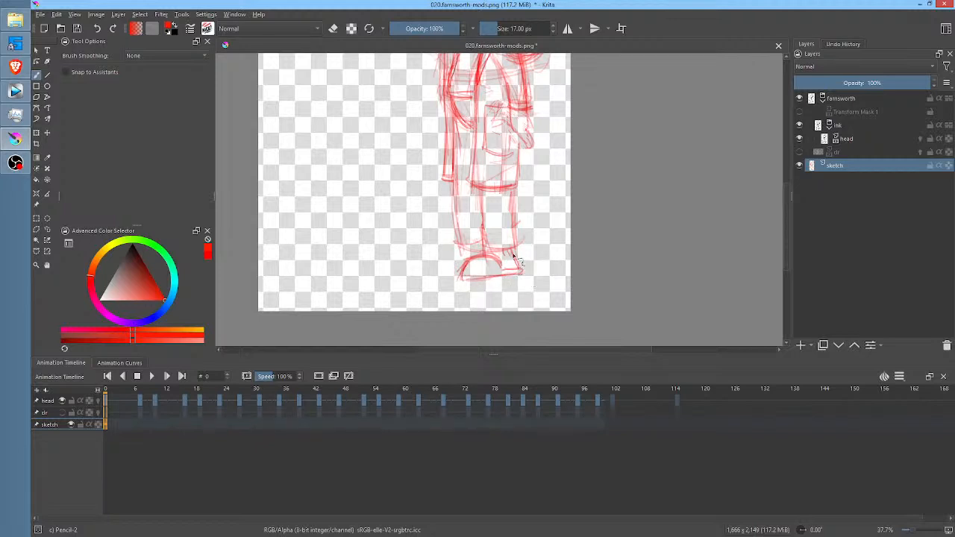
pyautogui.moveTo(457, 256); pyautogui.dragTo(437, 277)
pyautogui.scroll(4, 450, 277)
pyautogui.middleClick(558, 162)
pyautogui.scroll(-3, 590, 174)
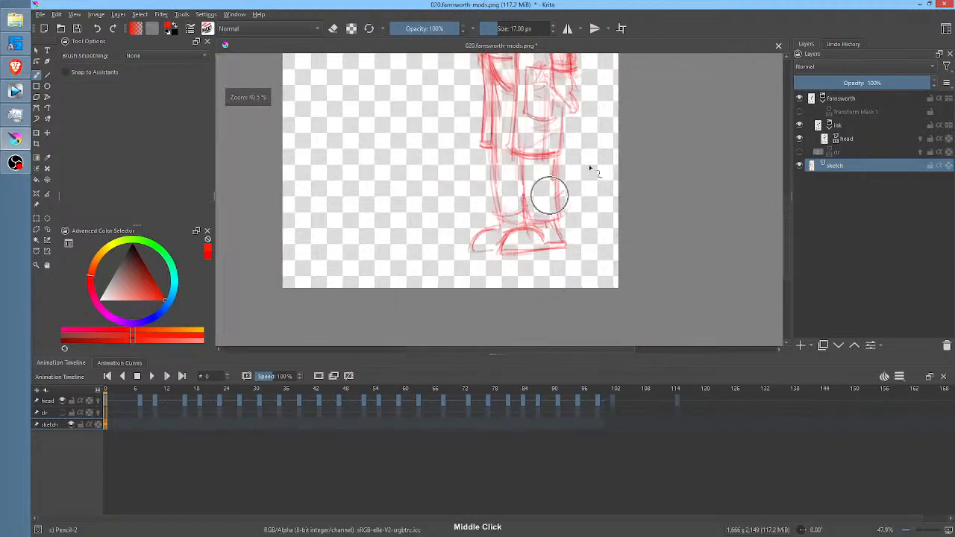
pyautogui.moveTo(581, 158); pyautogui.dragTo(545, 236)
pyautogui.scroll(-3, 539, 214)
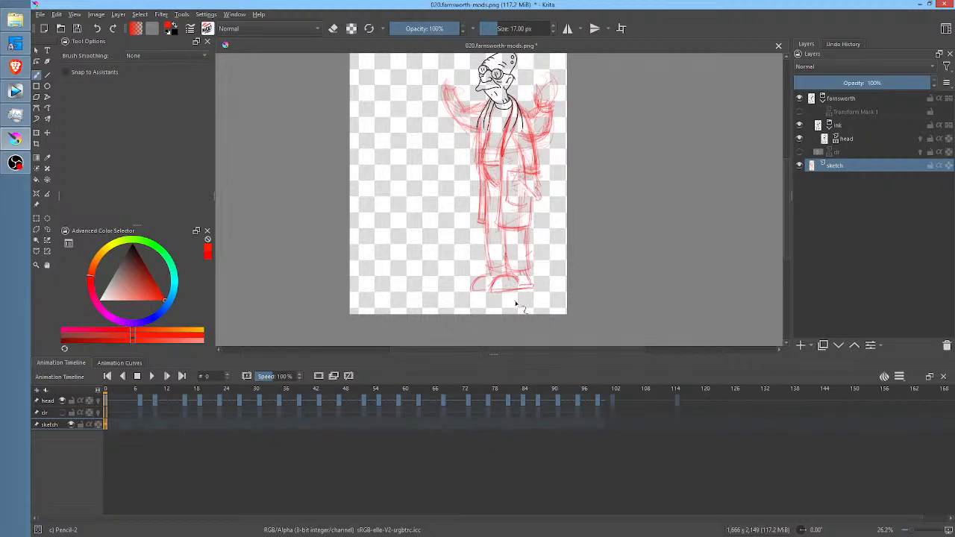
# Erase the far shoe and the rounded toe of the near shoe, keeping the near heel.
pyautogui.press('e')
pyautogui.press('e')
pyautogui.moveTo(516, 272)
pyautogui.mouseDown()
pyautogui.moveTo(495, 293)
pyautogui.moveTo(530, 282)
pyautogui.mouseUp()
pyautogui.hotkey('ctrl', 'z')
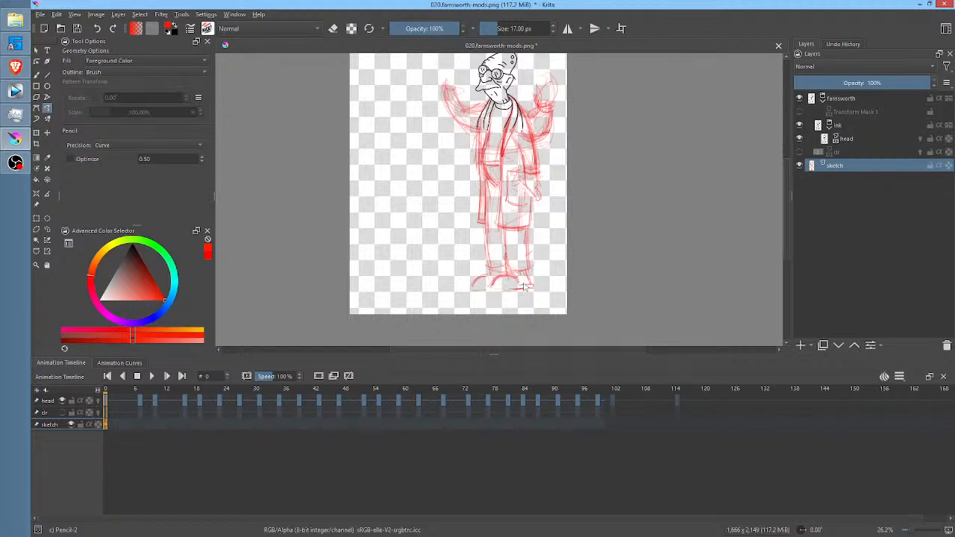
pyautogui.press('e')
pyautogui.moveTo(526, 283)
pyautogui.mouseDown()
pyautogui.moveTo(512, 272)
pyautogui.moveTo(490, 278)
pyautogui.moveTo(486, 302)
pyautogui.mouseUp()
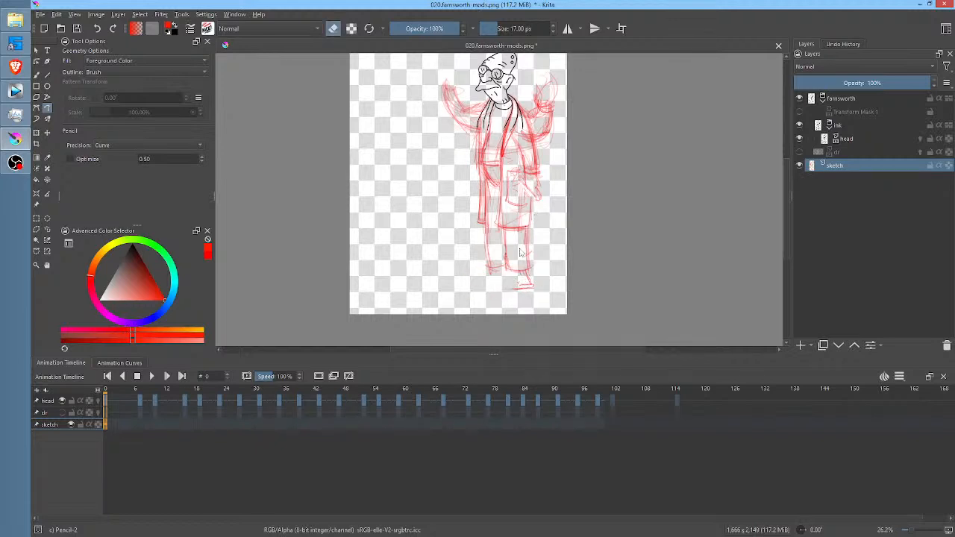
# Redraw the near shoe's toe and sole flatter and lower, and sketch the far shoe's toe again.
pyautogui.press('b')
pyautogui.press('e')
pyautogui.scroll(2, 559, 241)
pyautogui.moveTo(509, 282)
pyautogui.mouseDown()
pyautogui.moveTo(488, 287)
pyautogui.moveTo(494, 294)
pyautogui.moveTo(471, 292)
pyautogui.moveTo(466, 309)
pyautogui.moveTo(505, 312)
pyautogui.moveTo(531, 300)
pyautogui.mouseUp()
pyautogui.moveTo(461, 287)
pyautogui.mouseDown()
pyautogui.moveTo(440, 313)
pyautogui.moveTo(470, 311)
pyautogui.moveTo(462, 302)
pyautogui.moveTo(473, 312)
pyautogui.moveTo(440, 295)
pyautogui.moveTo(456, 287)
pyautogui.moveTo(429, 297)
pyautogui.moveTo(453, 305)
pyautogui.mouseUp()
pyautogui.moveTo(576, 209); pyautogui.dragTo(542, 273)
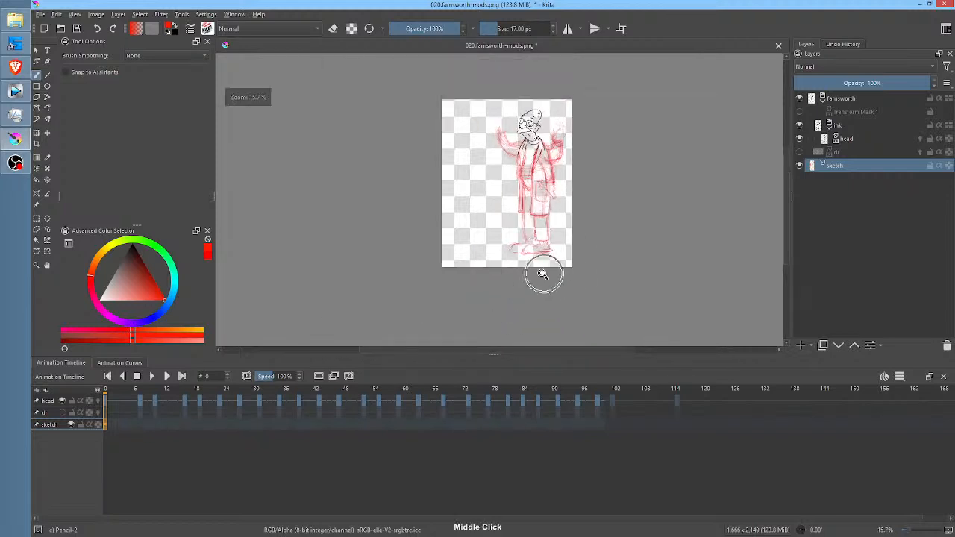
pyautogui.moveTo(580, 228); pyautogui.dragTo(556, 252)
# Select both feet, scale them down slightly, fit them up against the trouser cuffs, apply the transform and clear the selection.
pyautogui.press('m')
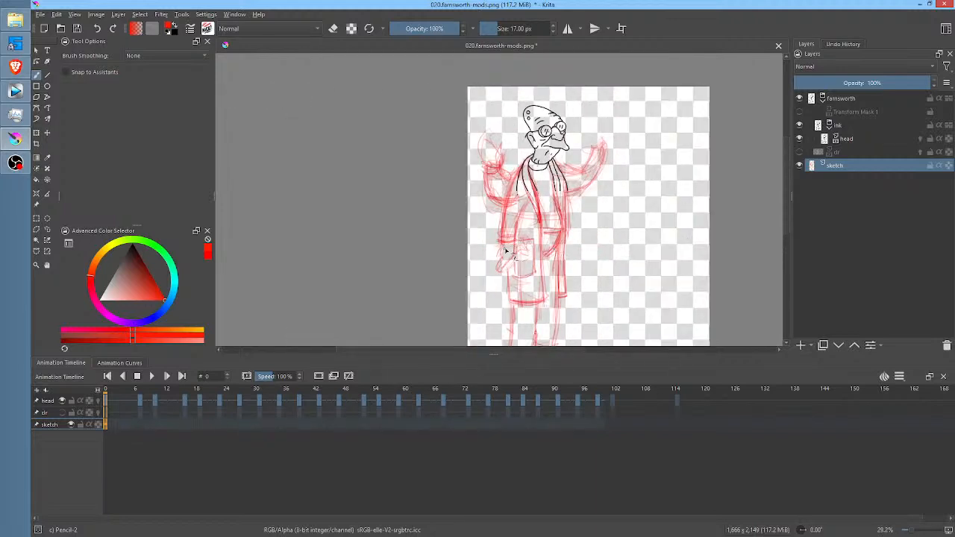
pyautogui.moveTo(525, 200); pyautogui.dragTo(525, 242)
pyautogui.moveTo(635, 231); pyautogui.dragTo(641, 161)
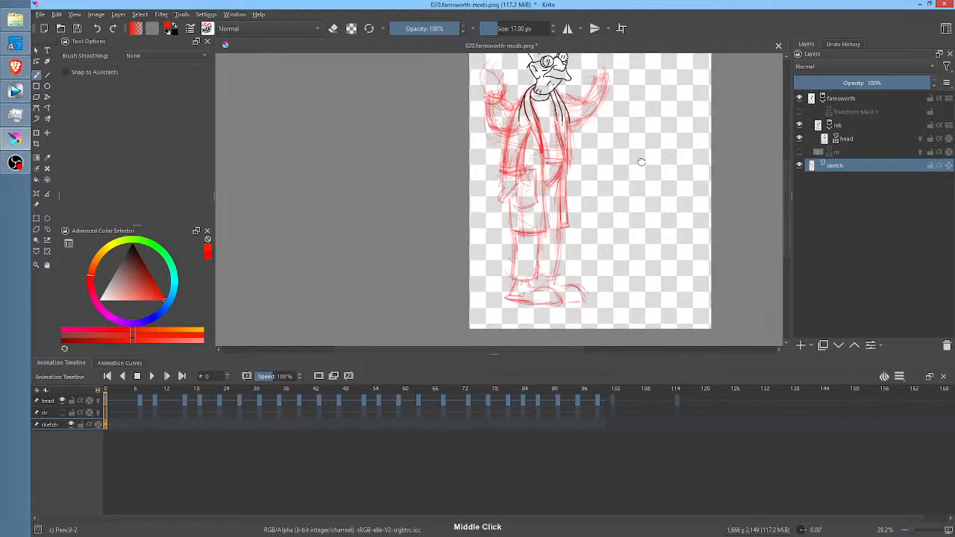
pyautogui.moveTo(577, 300)
pyautogui.mouseDown()
pyautogui.moveTo(591, 227)
pyautogui.moveTo(567, 260)
pyautogui.moveTo(568, 273)
pyautogui.moveTo(591, 277)
pyautogui.moveTo(517, 280)
pyautogui.moveTo(498, 304)
pyautogui.moveTo(591, 315)
pyautogui.moveTo(598, 287)
pyautogui.mouseUp()
pyautogui.hotkey('ctrl', 'r')
pyautogui.hotkey('ctrl', 't')
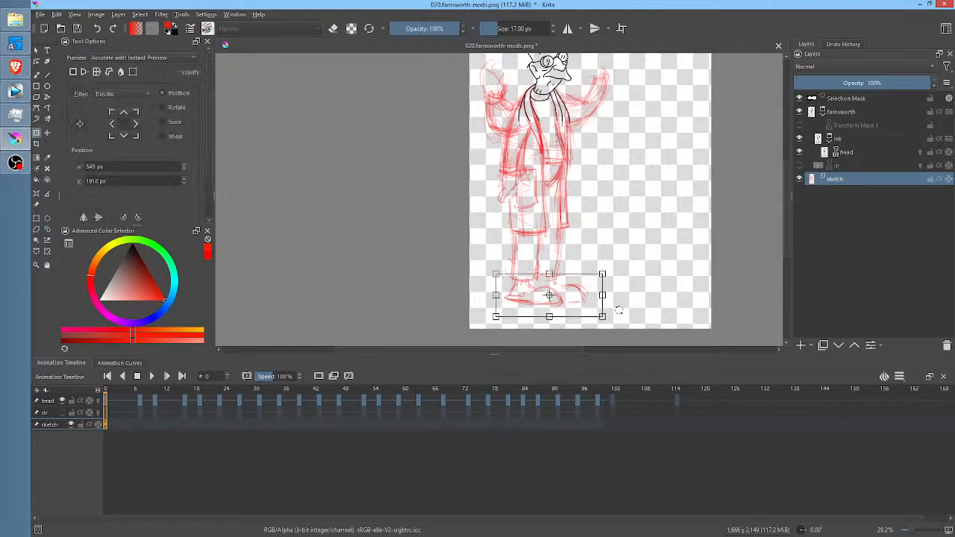
pyautogui.moveTo(543, 296); pyautogui.dragTo(545, 280)
pyautogui.moveTo(599, 316)
pyautogui.mouseDown()
pyautogui.moveTo(579, 297)
pyautogui.moveTo(591, 308)
pyautogui.moveTo(546, 304)
pyautogui.mouseUp()
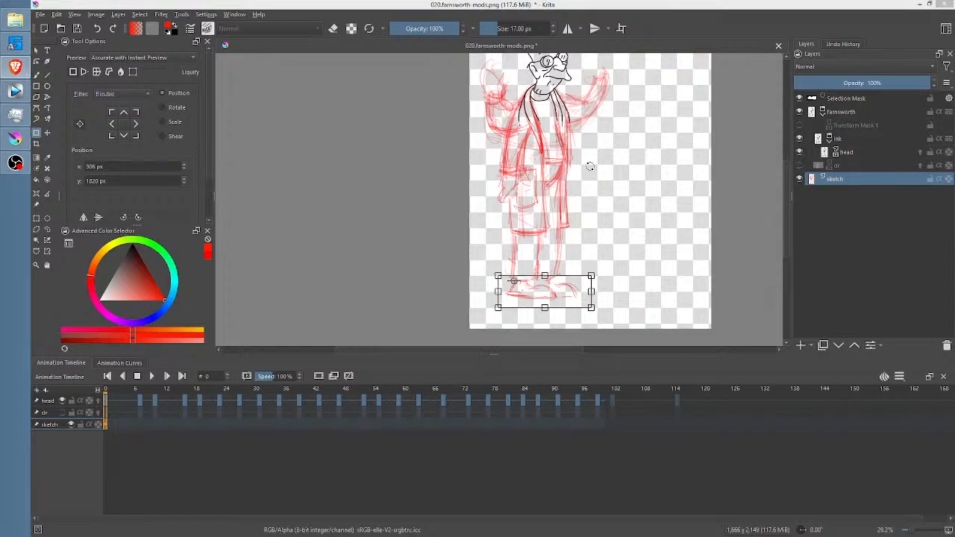
pyautogui.middleClick(610, 146)
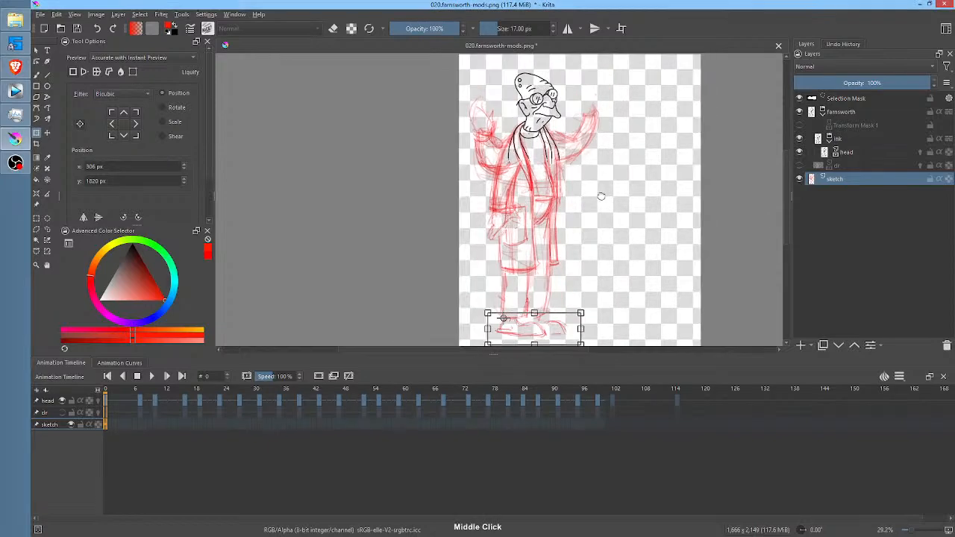
pyautogui.scroll(-1, 582, 171)
pyautogui.moveTo(557, 199); pyautogui.dragTo(537, 213)
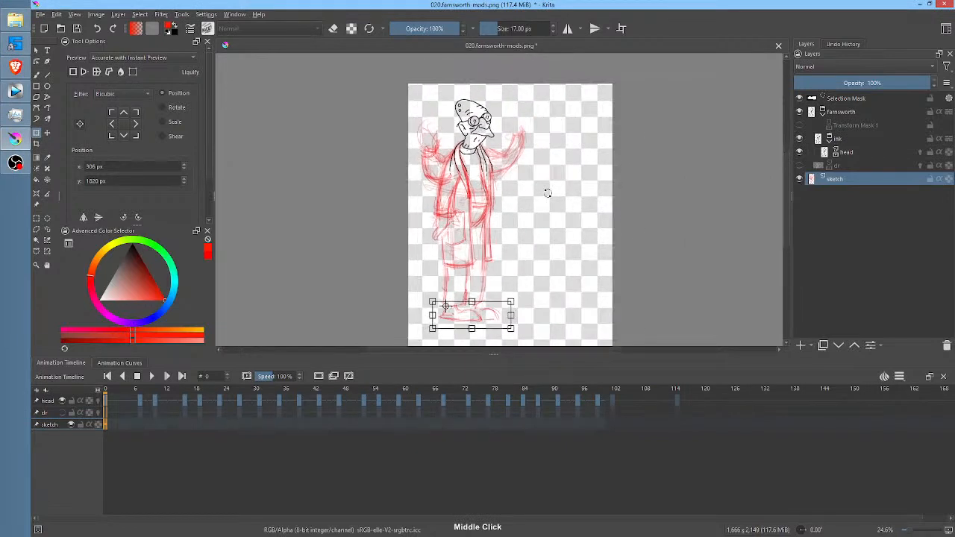
pyautogui.press('m')
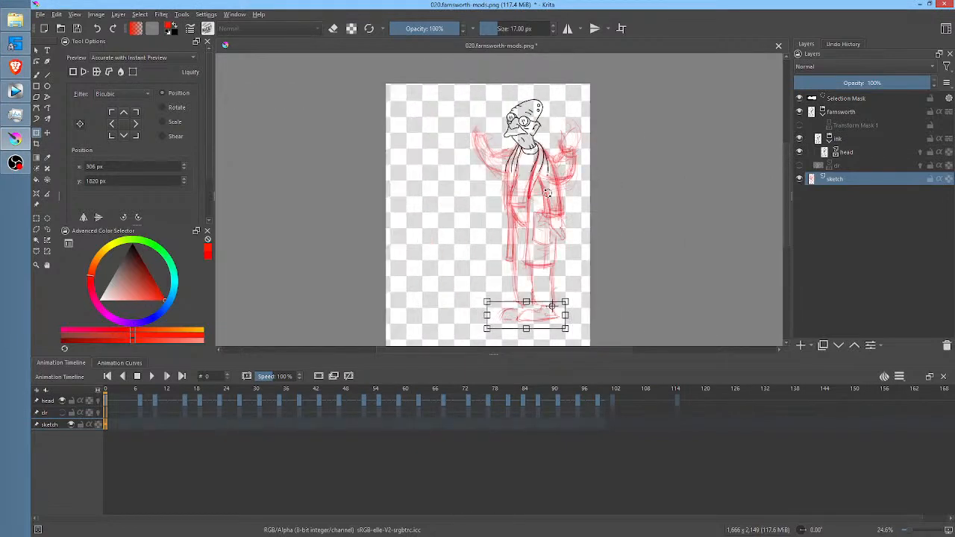
pyautogui.press('Return')
pyautogui.hotkey('ctrl', 'shift', 'a')
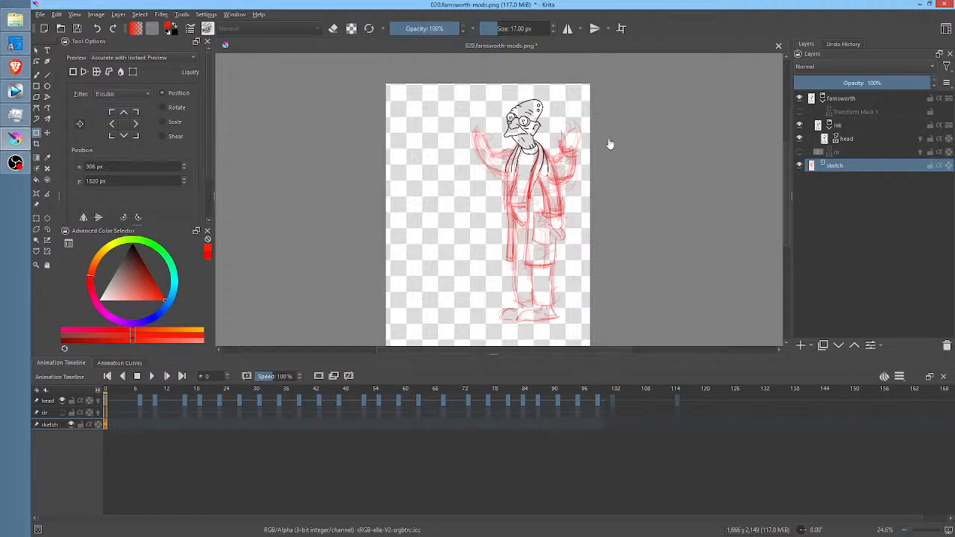
# Play the animation in the unmirrored view to check the moving head against the sketched body.
pyautogui.press('m')
pyautogui.press('space')
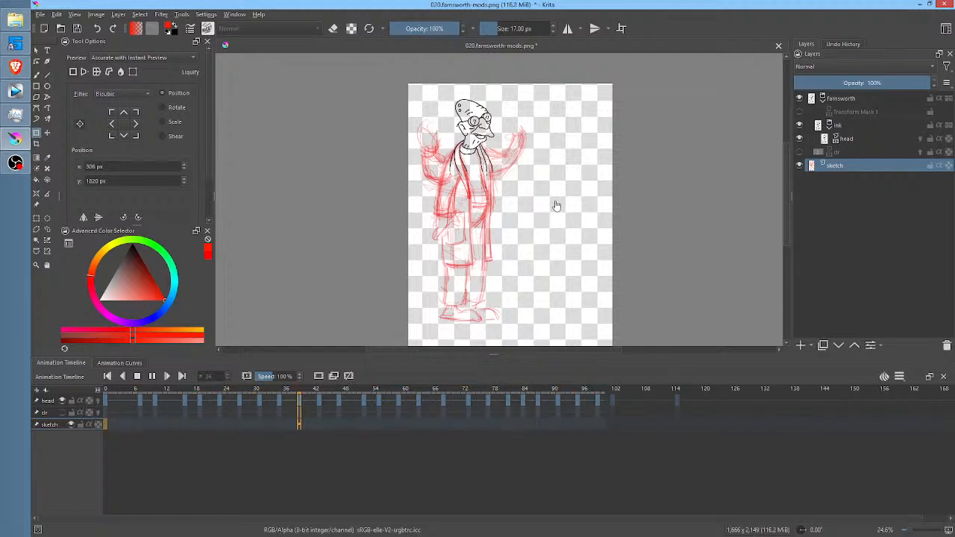
pyautogui.press('space')
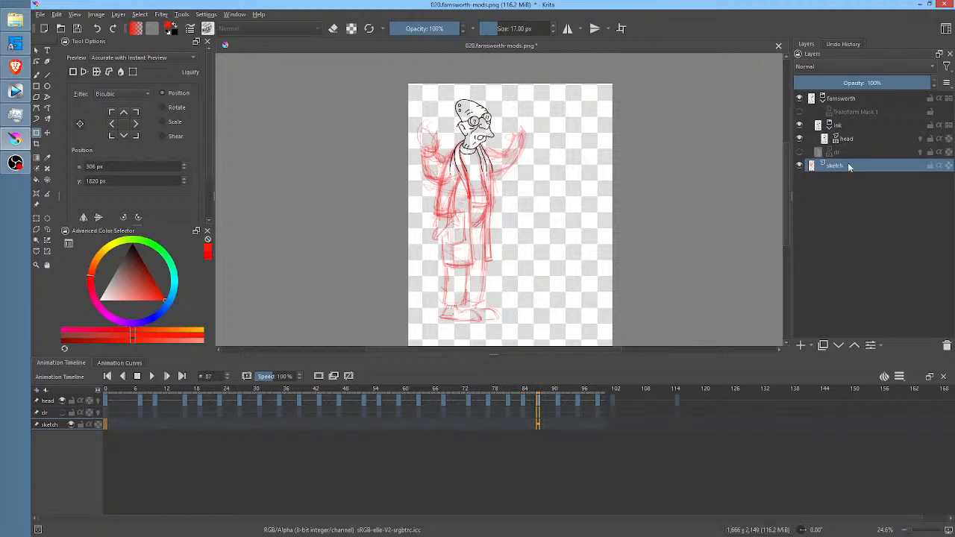
# Create a keyframe at frame 0 on the sketch layer's timeline track.
pyautogui.click(119, 423)
pyautogui.click(106, 423)
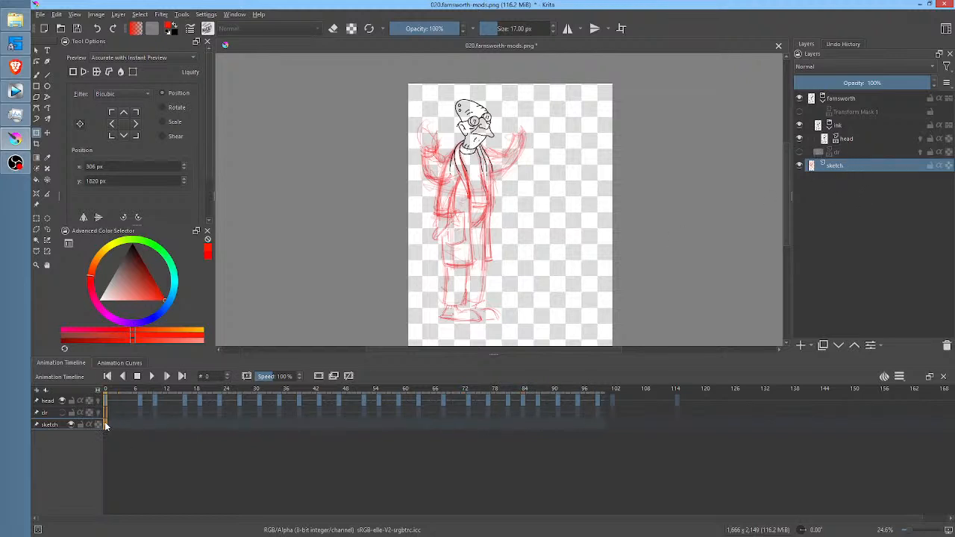
pyautogui.click(106, 425)
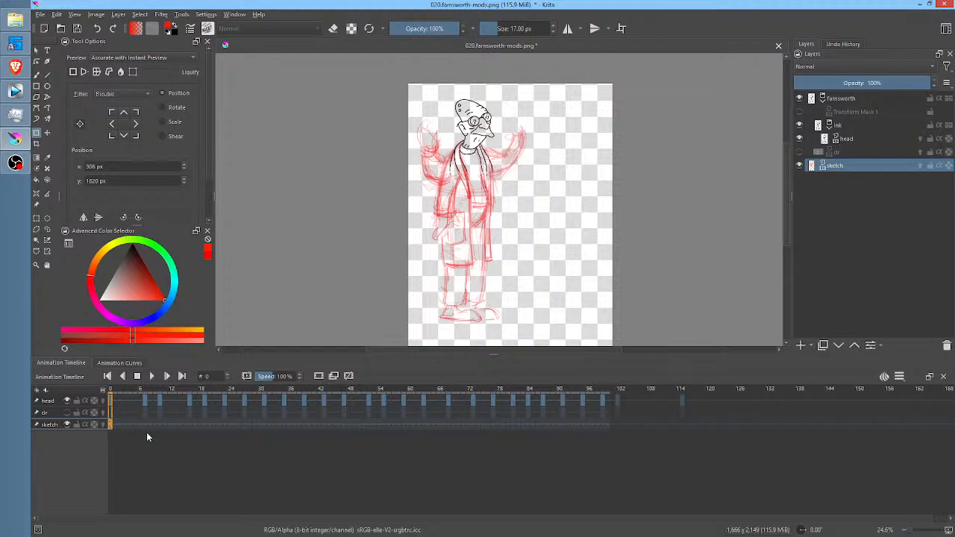
# Go to frame 6 on the sketch layer's track and show the layer's animation curves.
pyautogui.click(127, 424)
pyautogui.click(140, 425)
pyautogui.click(128, 363)
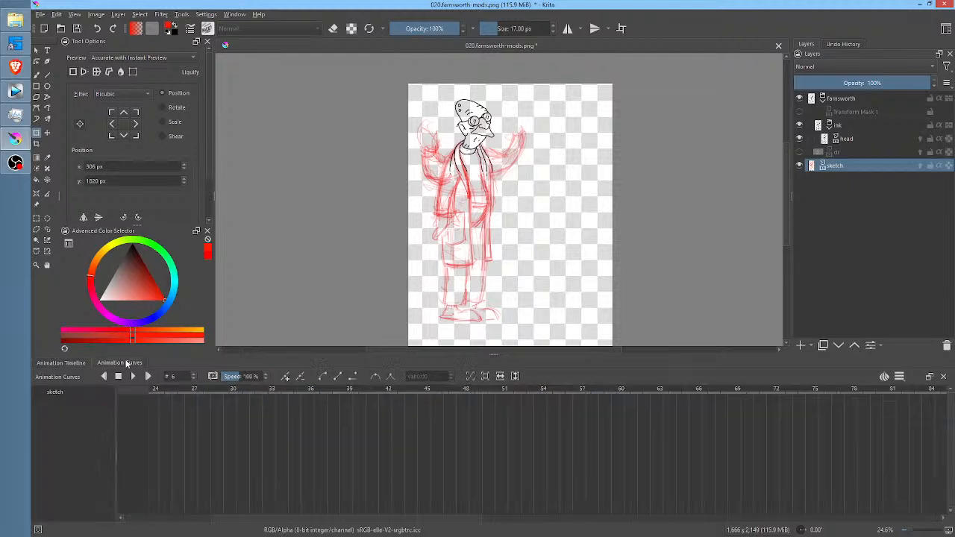
# Return to frame 0 on the animation timeline and add a new paint layer directly beneath the sketch layer.
pyautogui.click(61, 364)
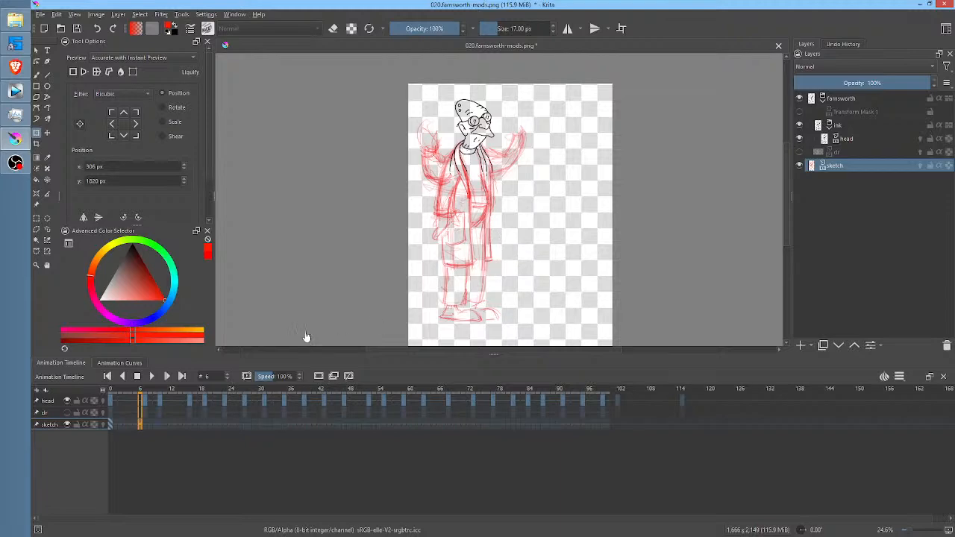
pyautogui.moveTo(505, 258); pyautogui.dragTo(545, 187)
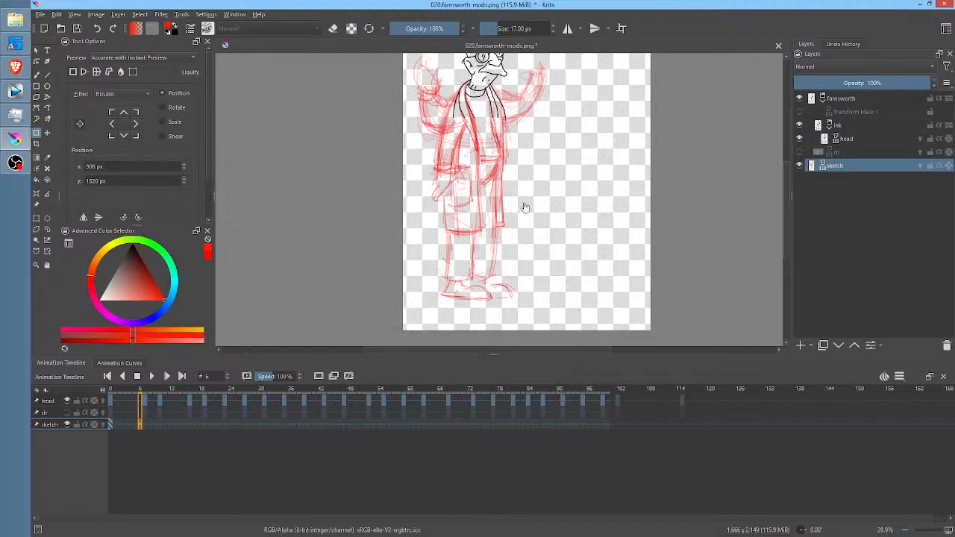
pyautogui.click(112, 424)
pyautogui.click(800, 346)
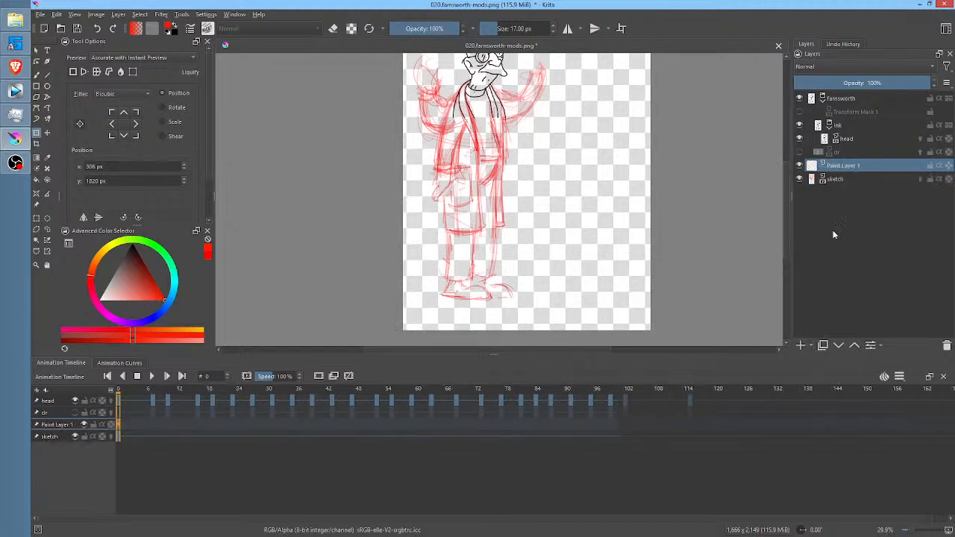
pyautogui.click(839, 346)
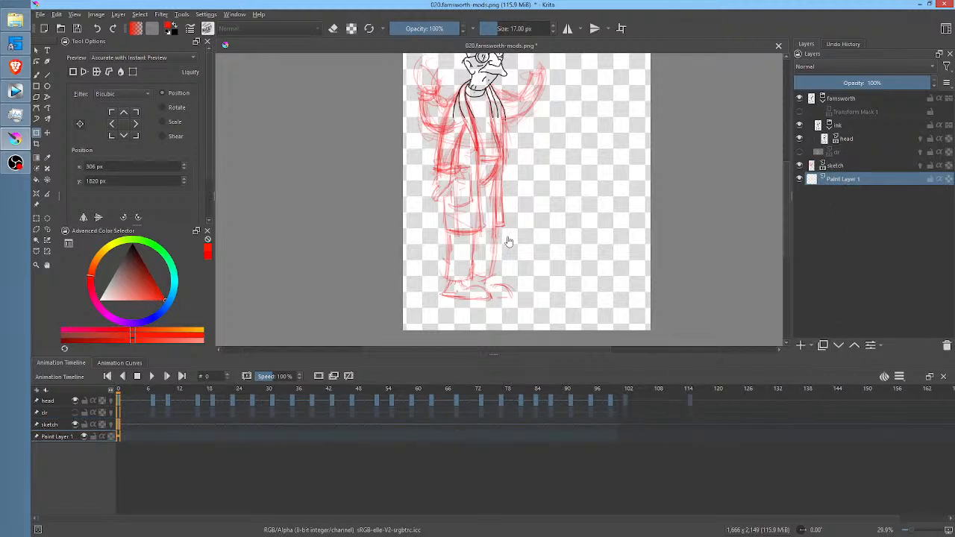
# Outline the lower legs and feet on the sketch layer with a freehand selection and cut them out.
pyautogui.click(847, 167)
pyautogui.press('l')
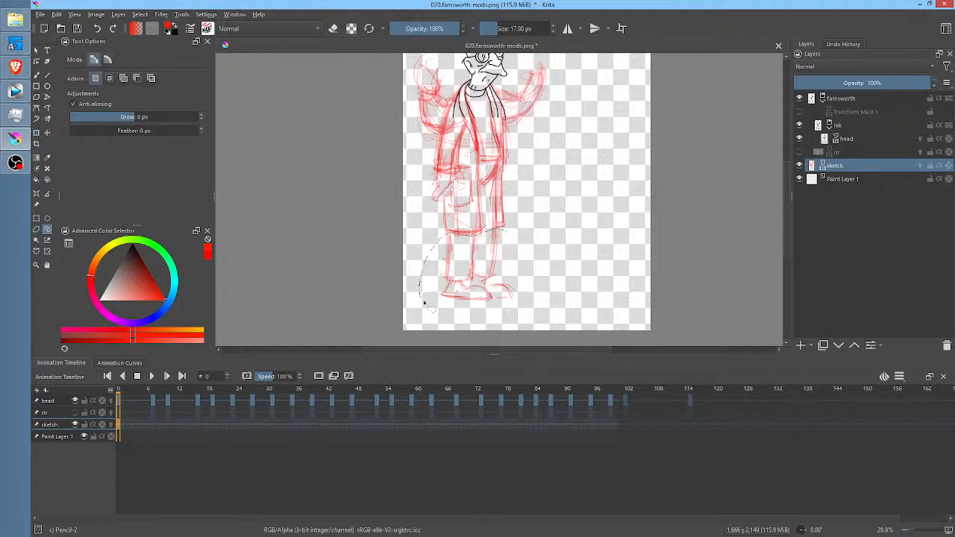
pyautogui.moveTo(533, 279); pyautogui.dragTo(522, 241)
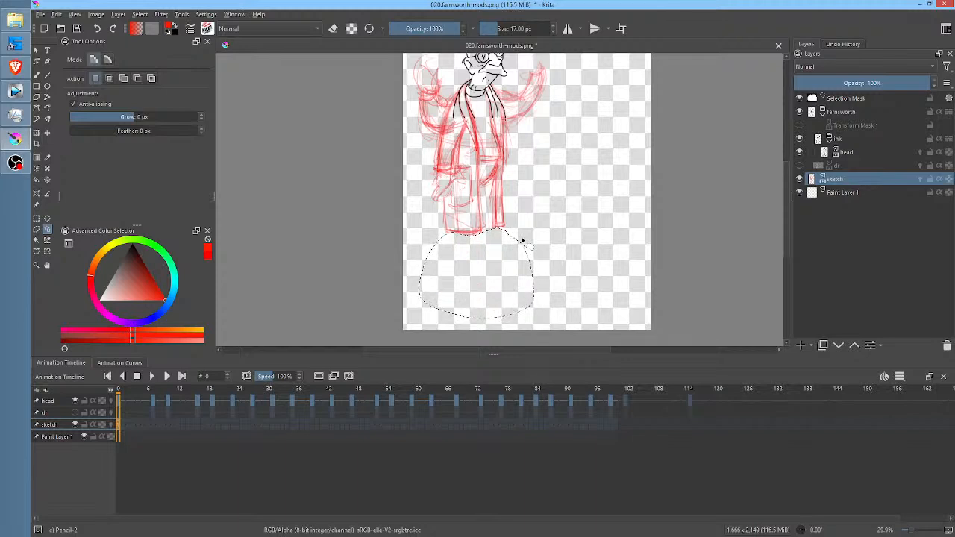
# Make Paint Layer 1 the active layer.
pyautogui.moveTo(842, 195)
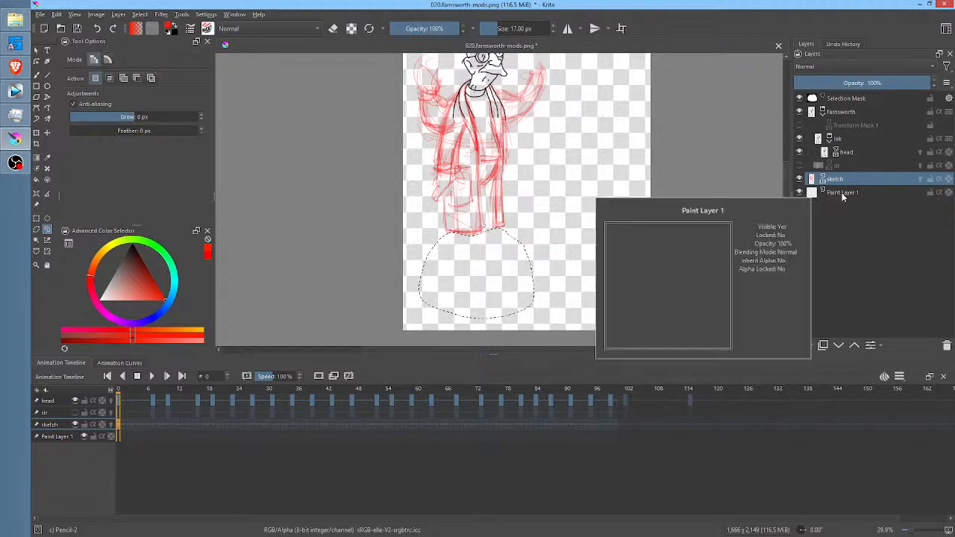
pyautogui.click(842, 192)
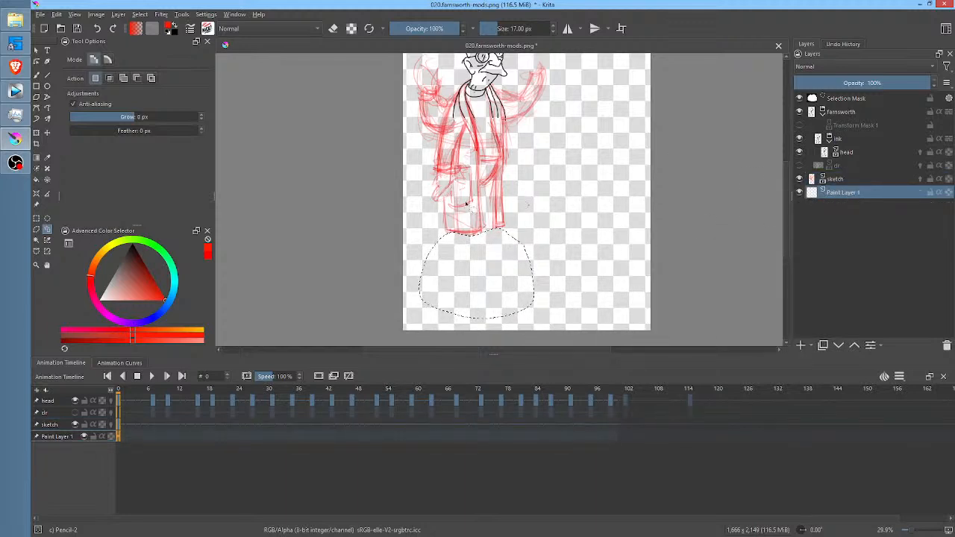
pyautogui.click(60, 15)
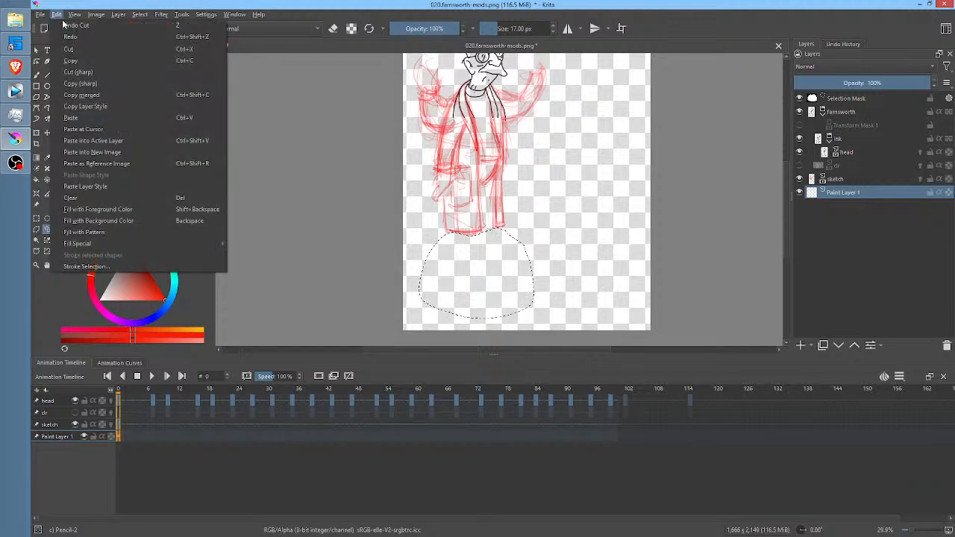
pyautogui.click(96, 141)
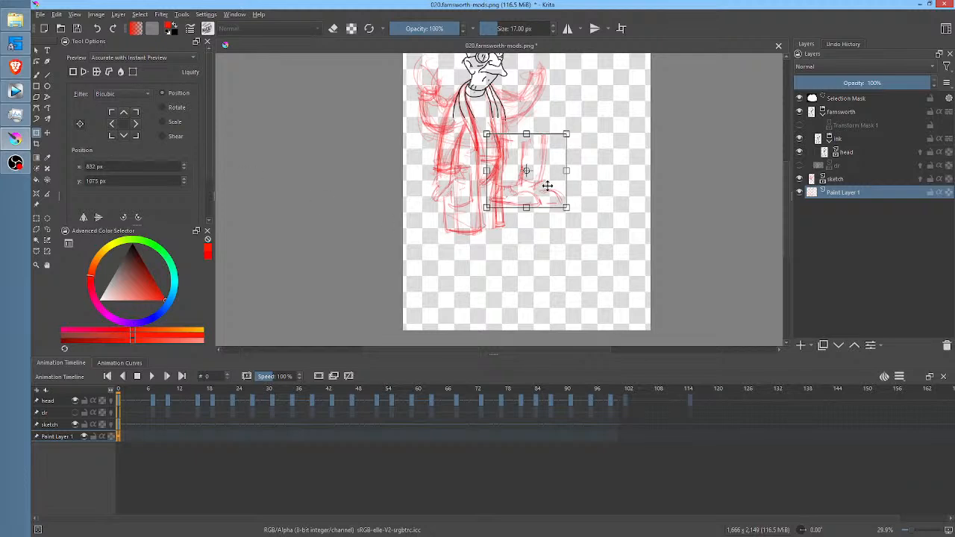
pyautogui.hotkey('ctrl', 'z')
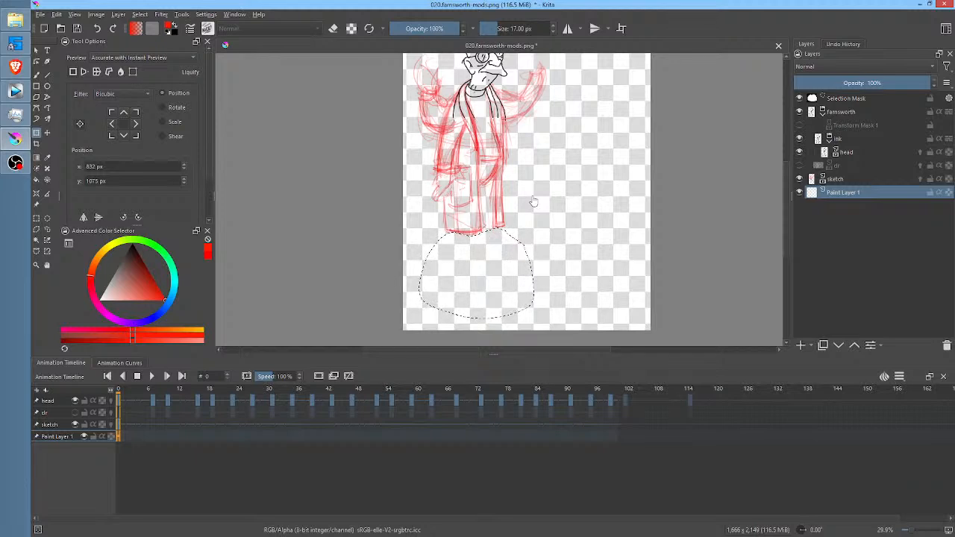
# Paste the cut legs as a new layer above Paint Layer 1 and delete Paint Layer 1.
pyautogui.hotkey('ctrl', 'v')
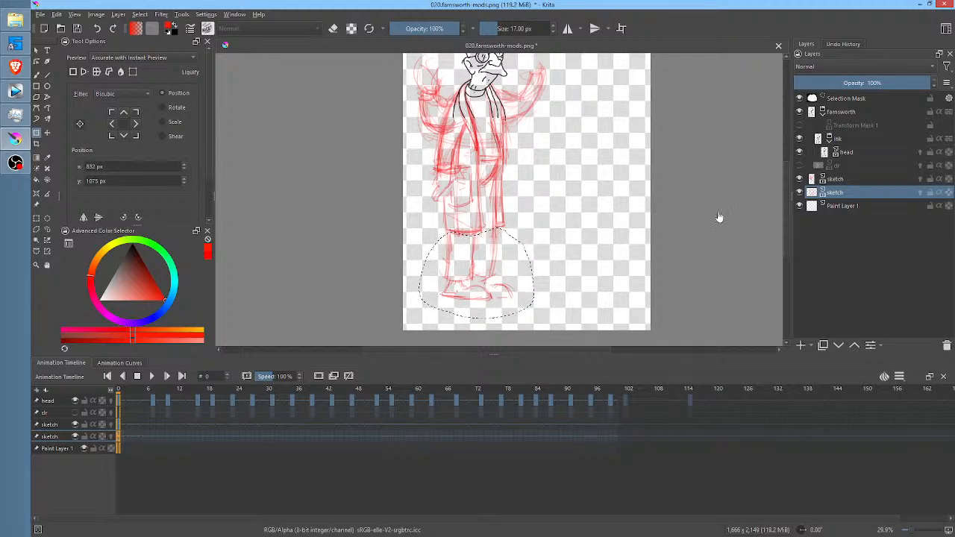
pyautogui.click(838, 206)
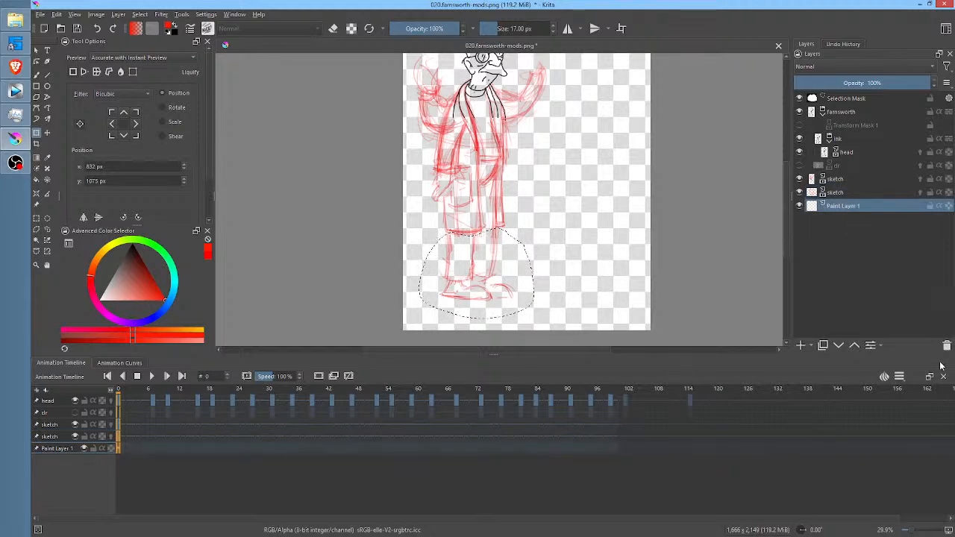
pyautogui.click(945, 344)
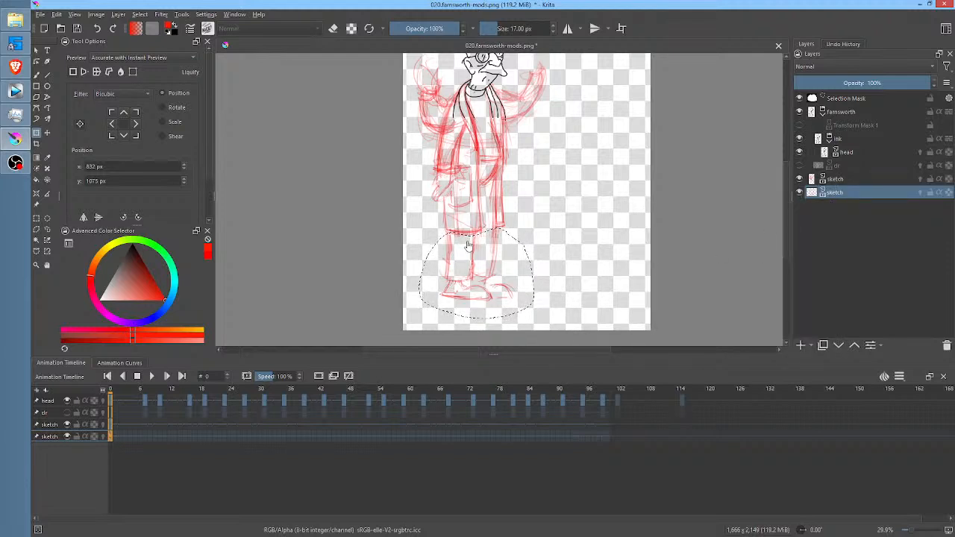
# Rename the pasted sketch layer as legs.
pyautogui.doubleClick(836, 192)
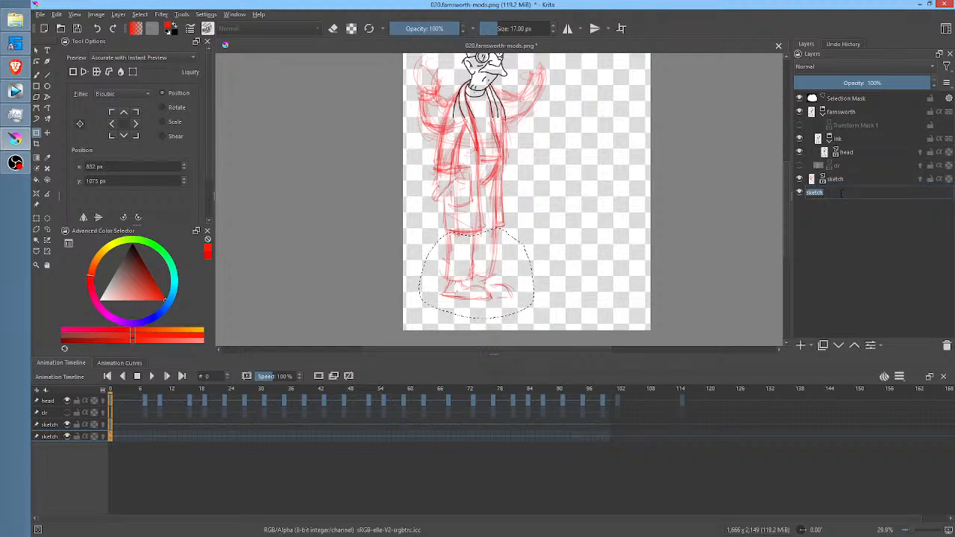
pyautogui.write('legs')
pyautogui.press('Return')
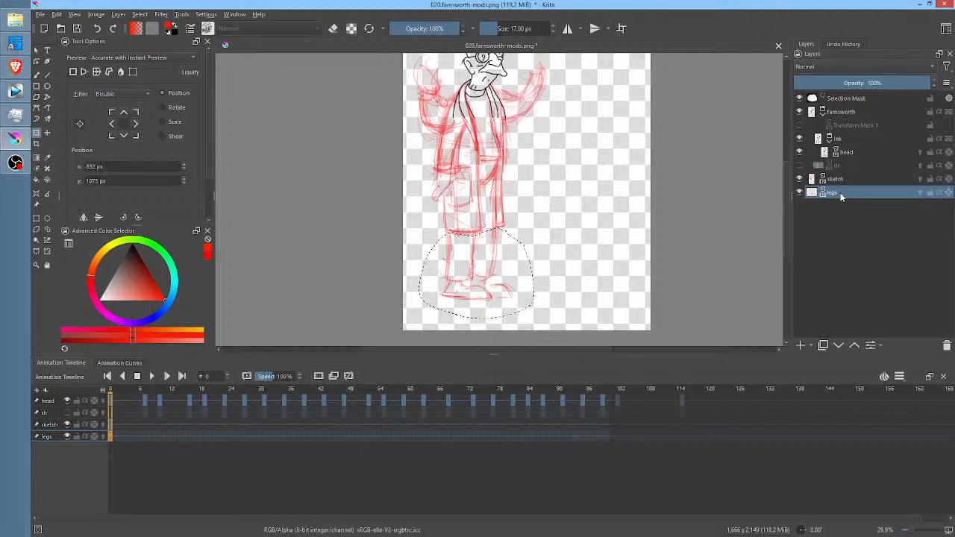
# Add blank keyframes to the legs layer at frames 6 and 12.
pyautogui.click(115, 436)
pyautogui.click(141, 436)
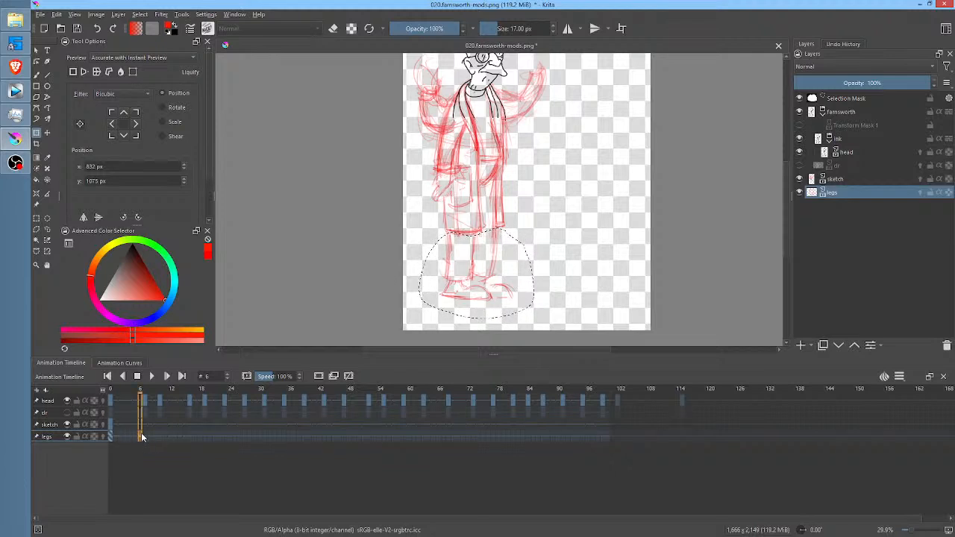
pyautogui.press('Delete')
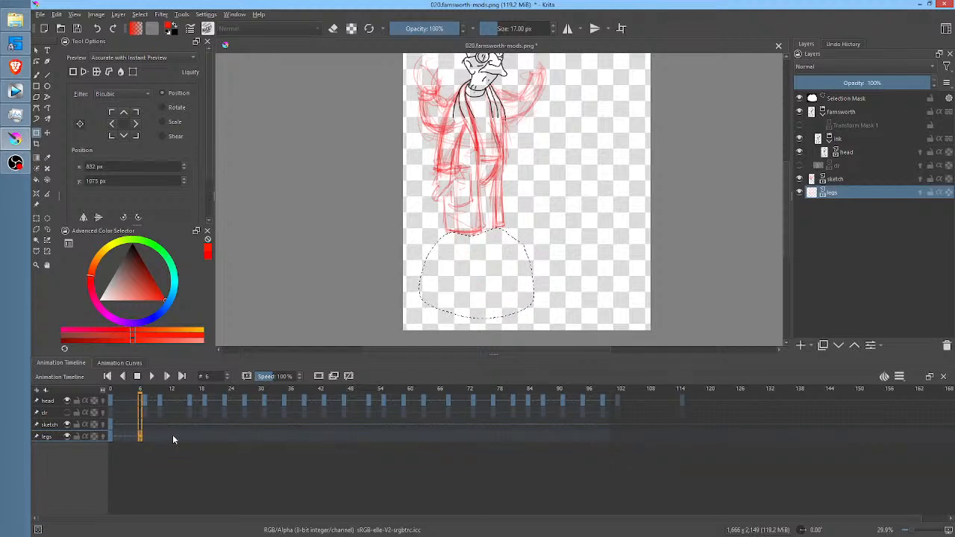
pyautogui.click(173, 436)
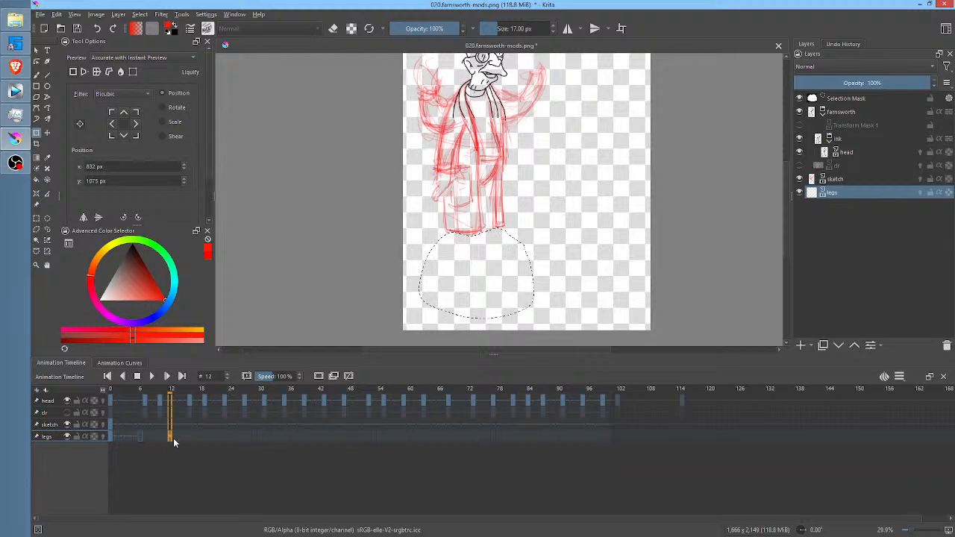
# Clear the selection around the legs and turn on onion skins for the legs layer.
pyautogui.click(141, 436)
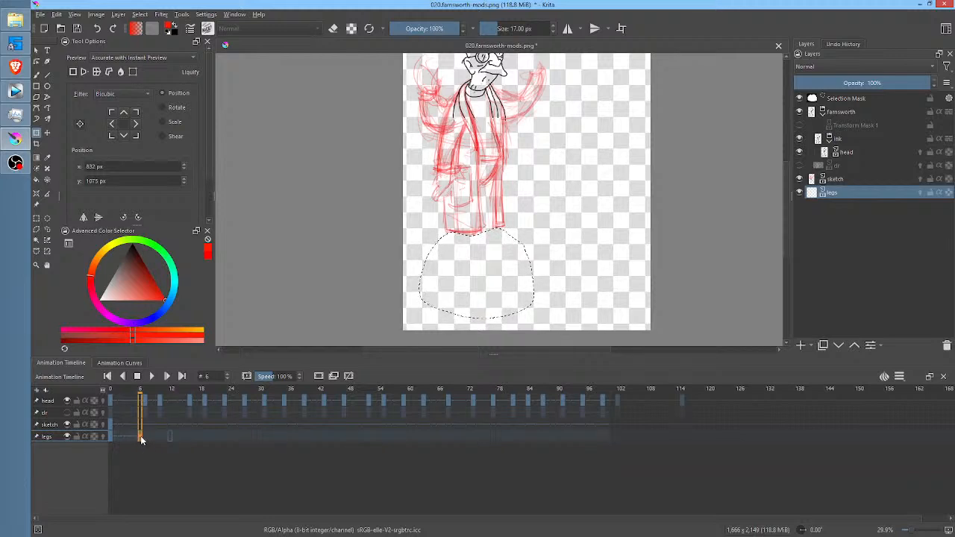
pyautogui.hotkey('ctrl', 'shift', 'a')
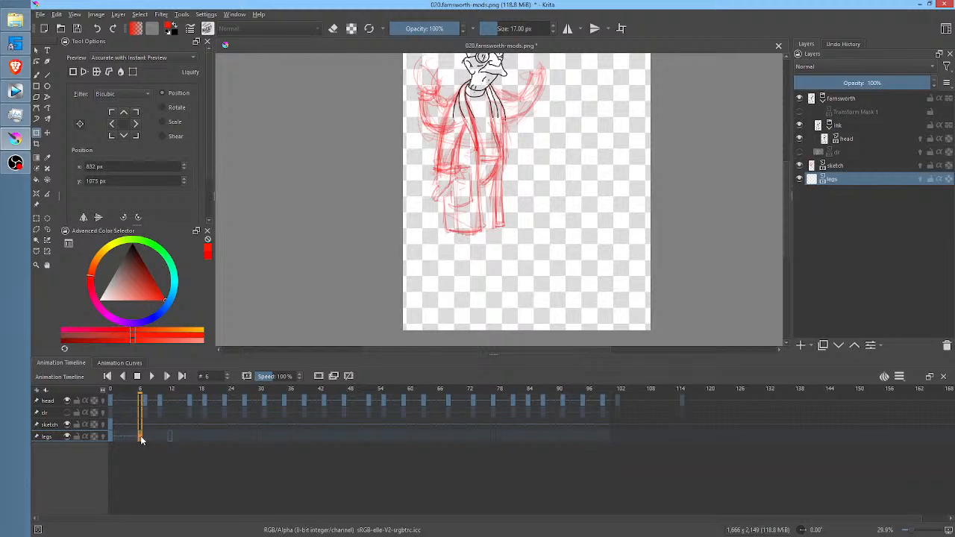
pyautogui.click(170, 436)
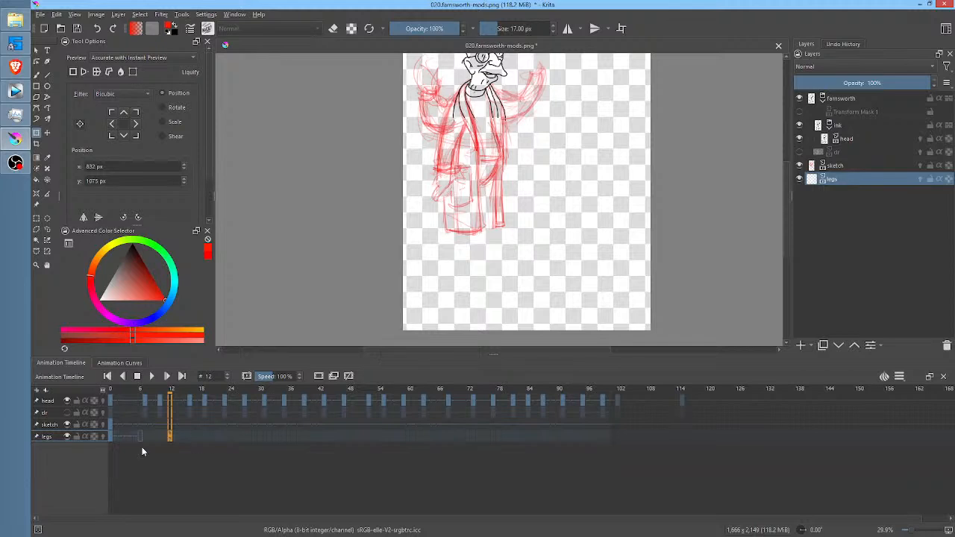
pyautogui.click(111, 437)
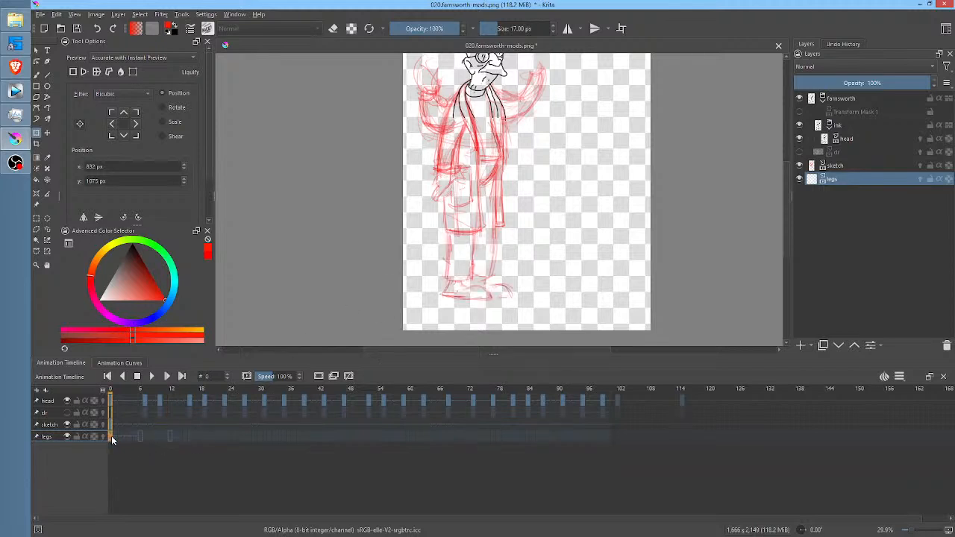
pyautogui.click(102, 436)
# On frame 6 of the legs layer, pencil the near leg and the slanted underside of the raised far leg below the coat.
pyautogui.click(140, 437)
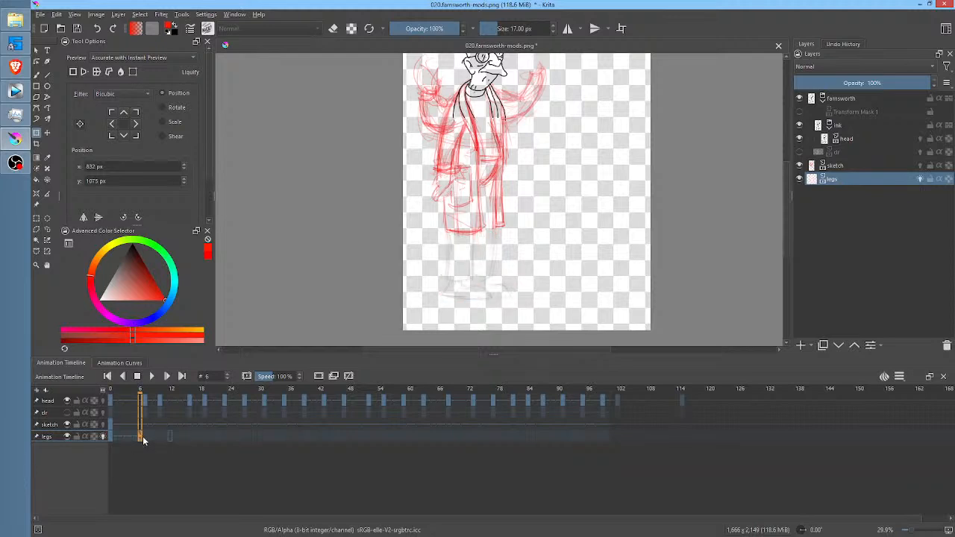
pyautogui.scroll(2, 498, 259)
pyautogui.scroll(-2, 569, 203)
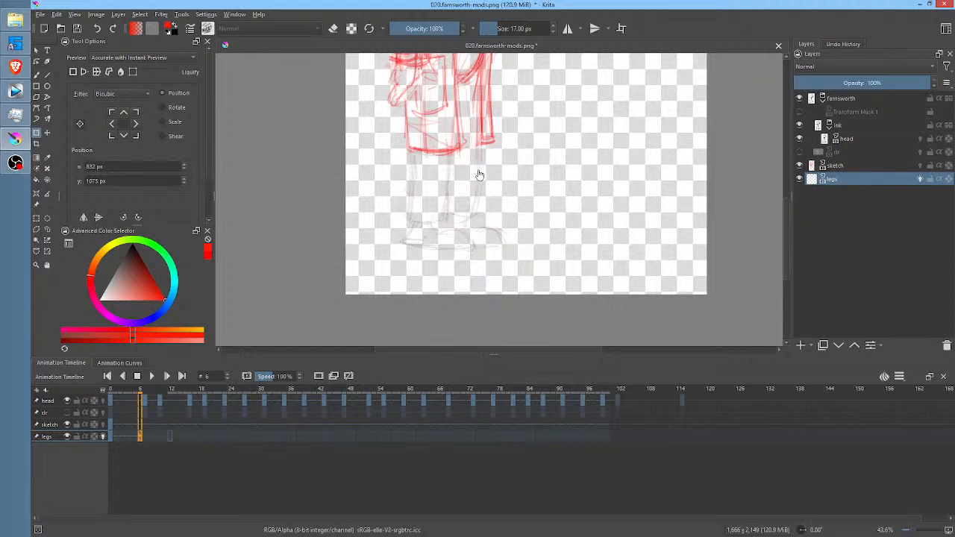
pyautogui.press('b')
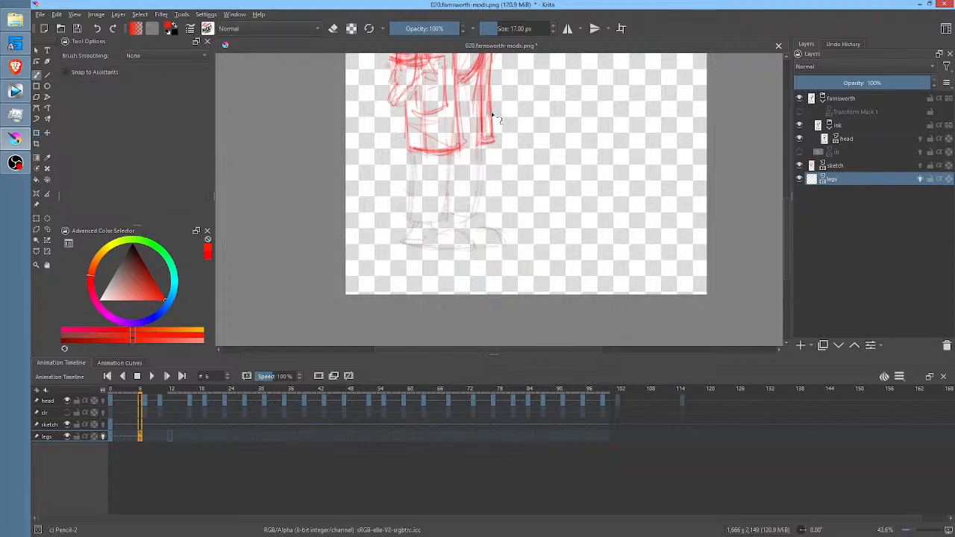
pyautogui.moveTo(483, 152); pyautogui.dragTo(443, 197)
pyautogui.moveTo(411, 155)
pyautogui.mouseDown()
pyautogui.moveTo(407, 218)
pyautogui.moveTo(443, 220)
pyautogui.mouseUp()
pyautogui.moveTo(447, 188); pyautogui.dragTo(446, 213)
pyautogui.moveTo(484, 152); pyautogui.dragTo(456, 168)
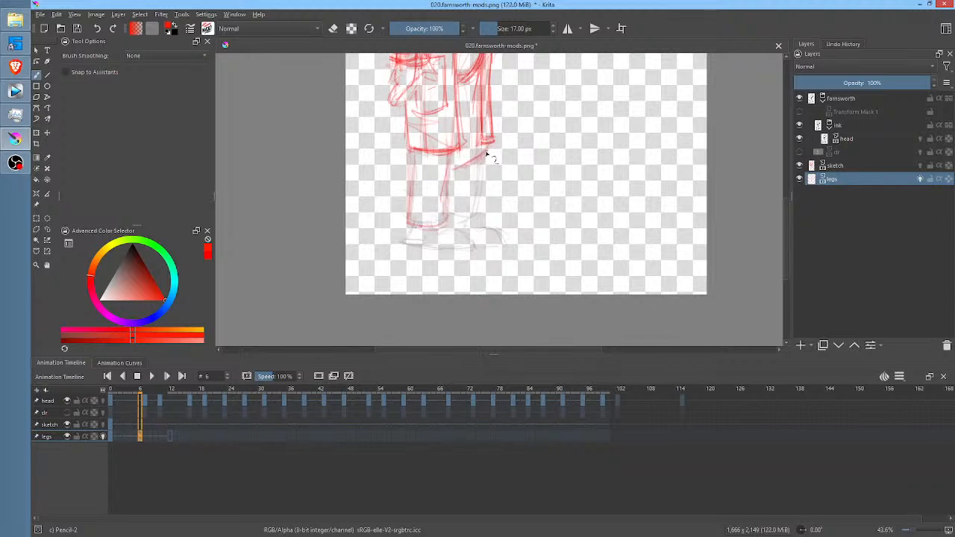
# Pencil the near shoe on frame 6 and reinforce the near leg's outlines.
pyautogui.moveTo(408, 245)
pyautogui.mouseDown()
pyautogui.moveTo(472, 242)
pyautogui.moveTo(462, 232)
pyautogui.moveTo(432, 244)
pyautogui.moveTo(452, 230)
pyautogui.mouseUp()
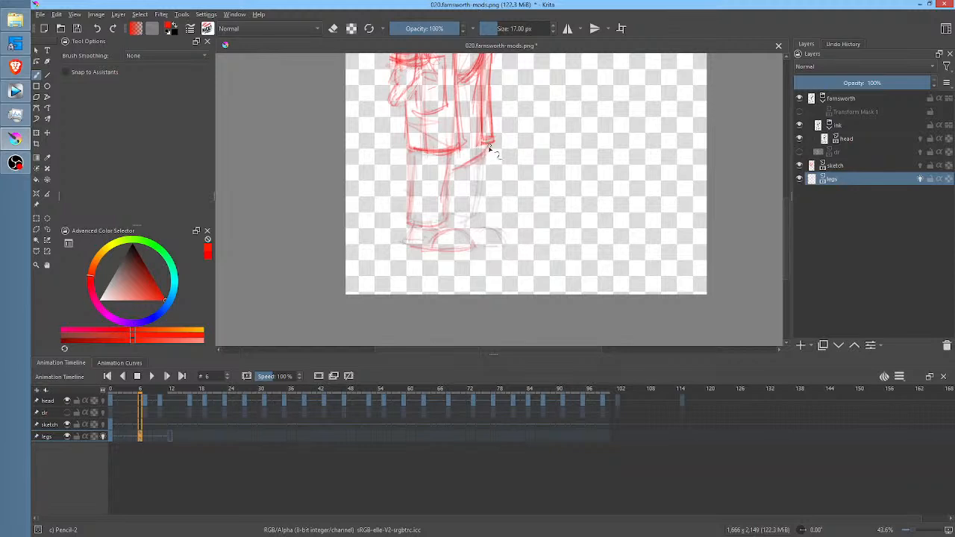
pyautogui.moveTo(446, 153); pyautogui.dragTo(446, 218)
pyautogui.moveTo(412, 154)
pyautogui.mouseDown()
pyautogui.moveTo(415, 226)
pyautogui.moveTo(453, 220)
pyautogui.moveTo(426, 249)
pyautogui.moveTo(409, 248)
pyautogui.moveTo(417, 243)
pyautogui.mouseUp()
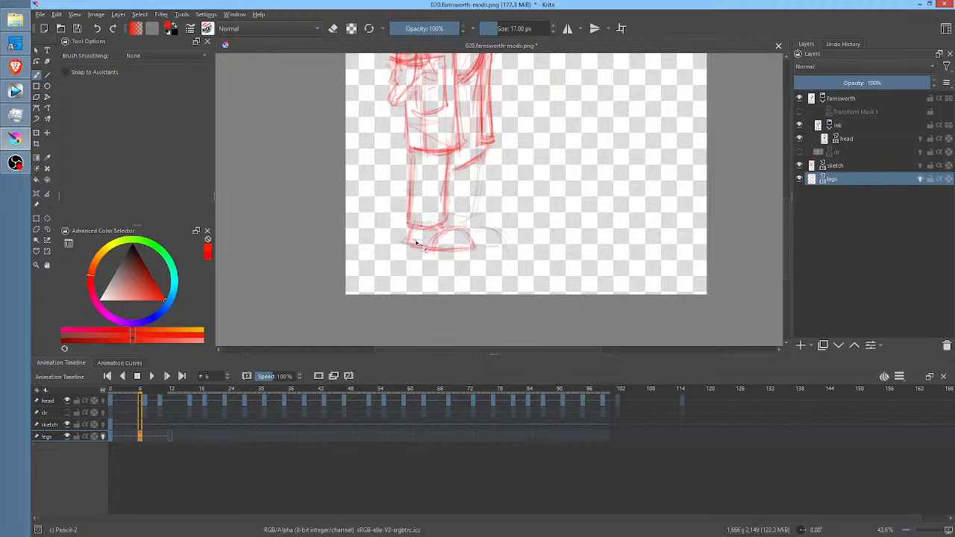
# Scrub between frames 0 and 17 to compare the leg poses.
pyautogui.moveTo(256, 391)
pyautogui.mouseDown()
pyautogui.moveTo(337, 386)
pyautogui.moveTo(194, 379)
pyautogui.mouseUp()
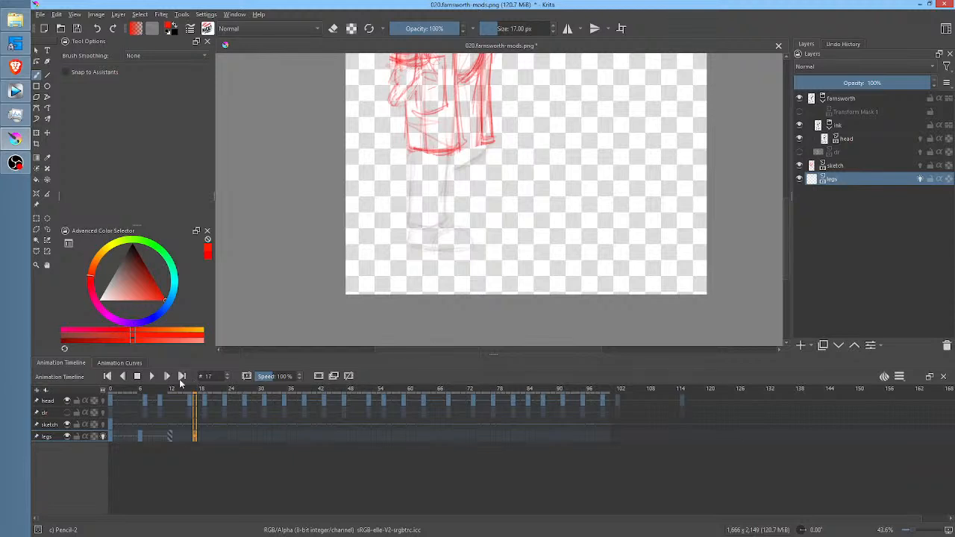
pyautogui.click(147, 415)
pyautogui.click(156, 410)
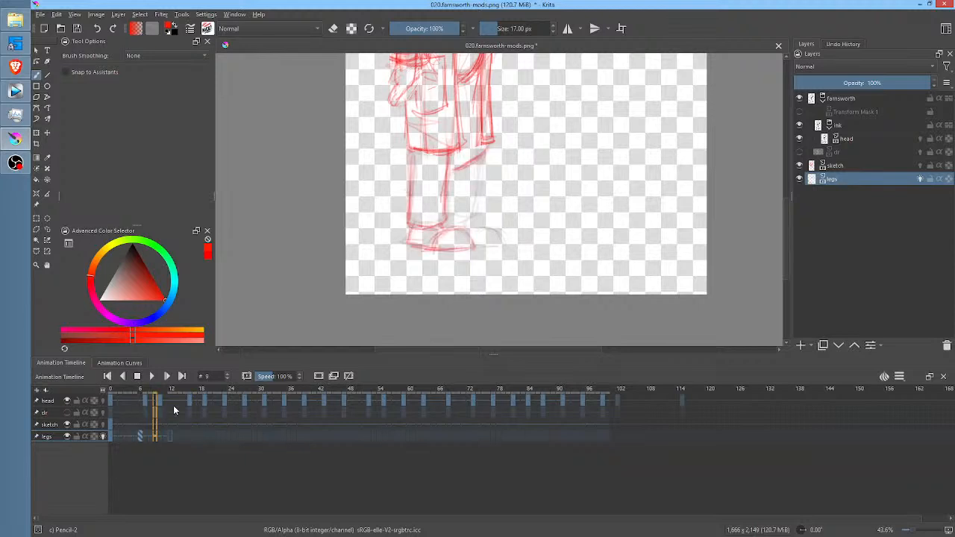
pyautogui.click(190, 410)
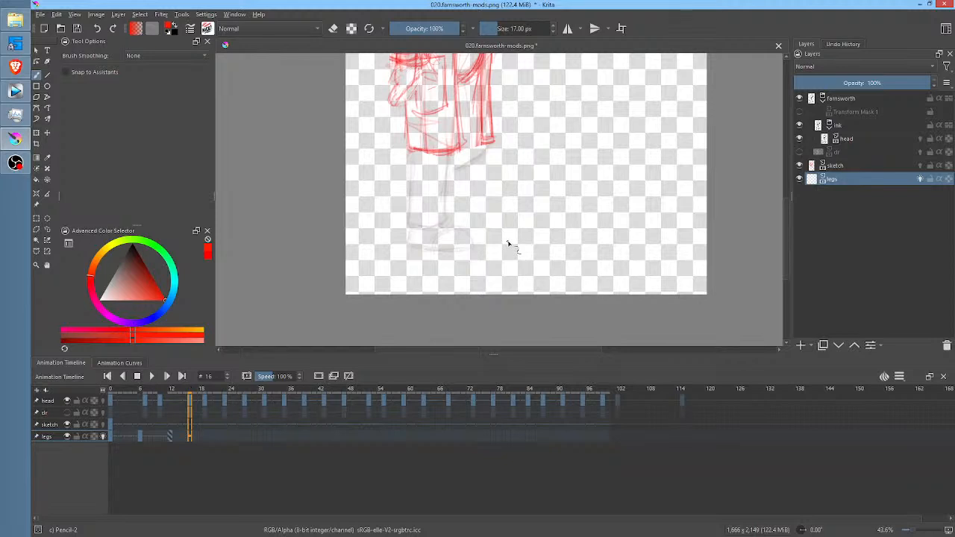
pyautogui.click(170, 437)
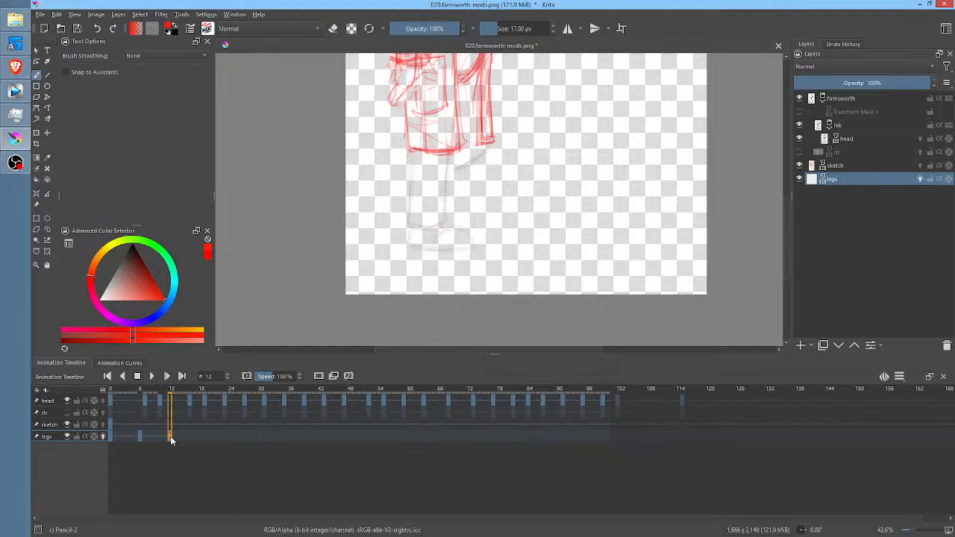
pyautogui.click(110, 437)
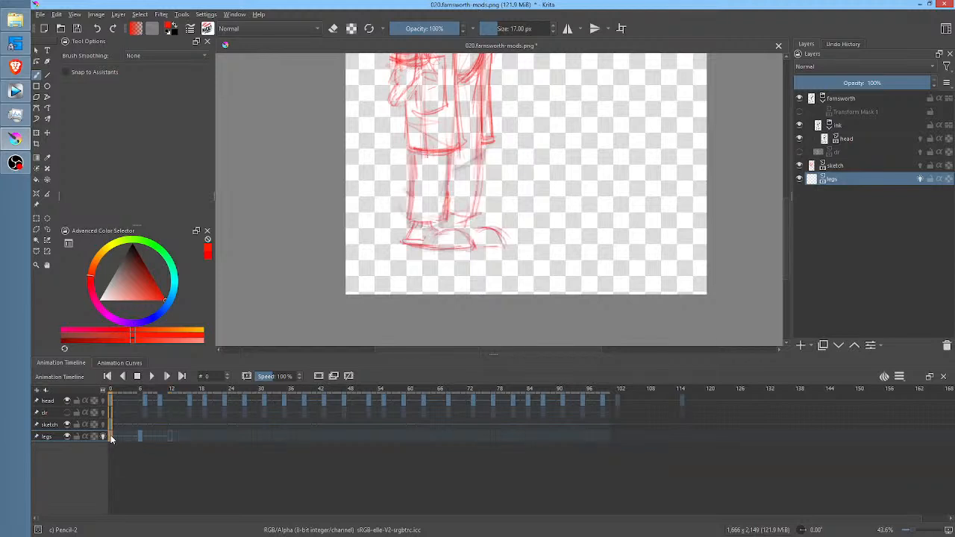
pyautogui.click(141, 436)
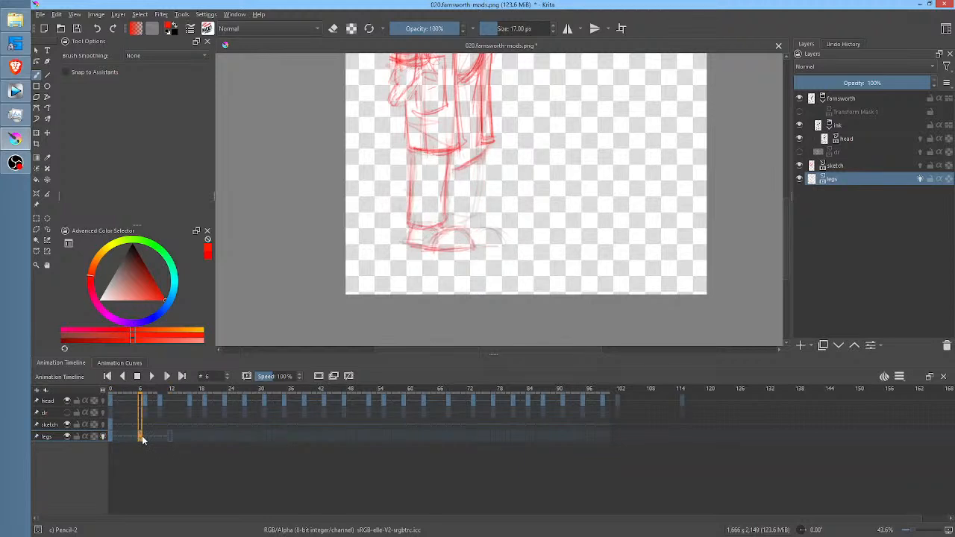
# Copy the legs layer's keyframe from frame 0 to frame 12 and compare it with frame 6.
pyautogui.moveTo(112, 437)
pyautogui.mouseDown()
pyautogui.moveTo(149, 445)
pyautogui.moveTo(171, 435)
pyautogui.mouseUp()
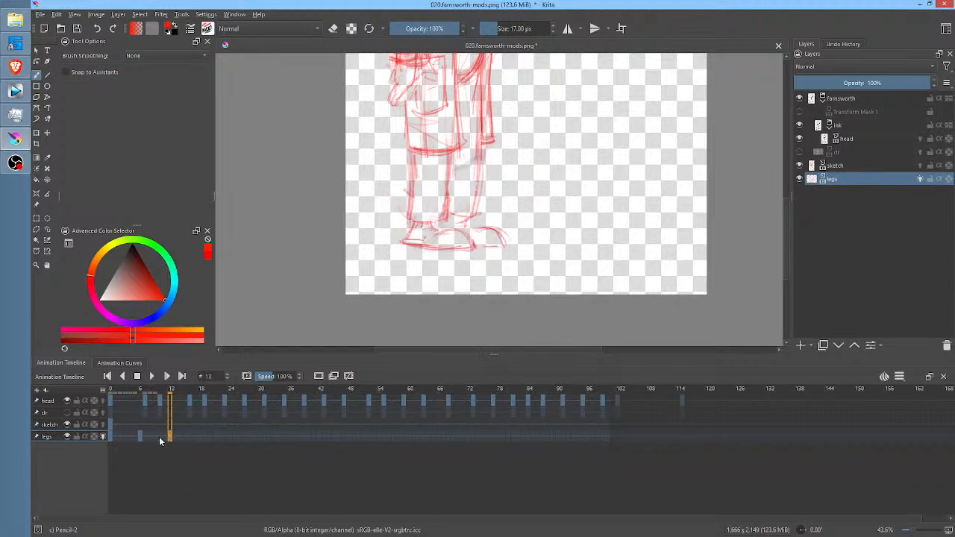
pyautogui.click(111, 437)
pyautogui.click(141, 438)
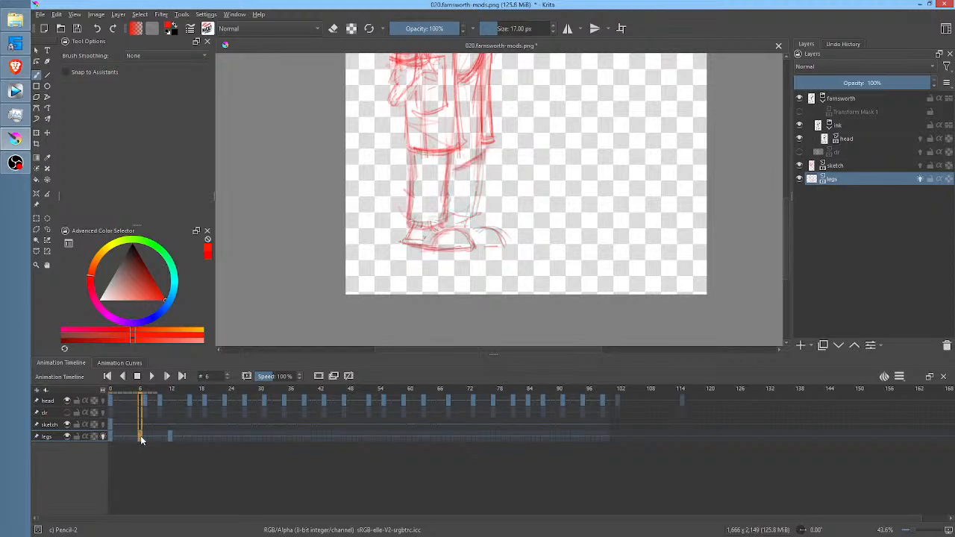
# Outline the near lower leg and shoe of the frame 12 drawing with a freehand selection and remove them.
pyautogui.click(172, 438)
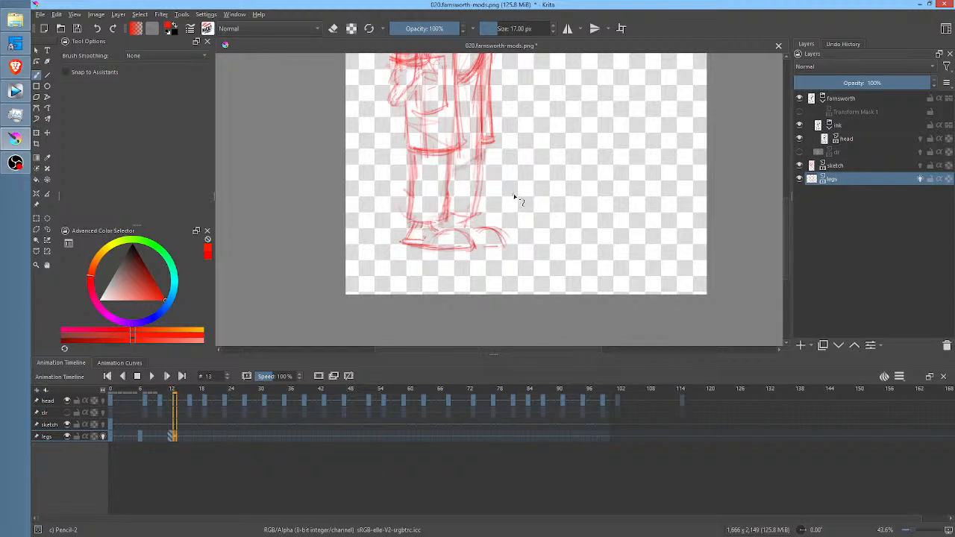
pyautogui.press('l')
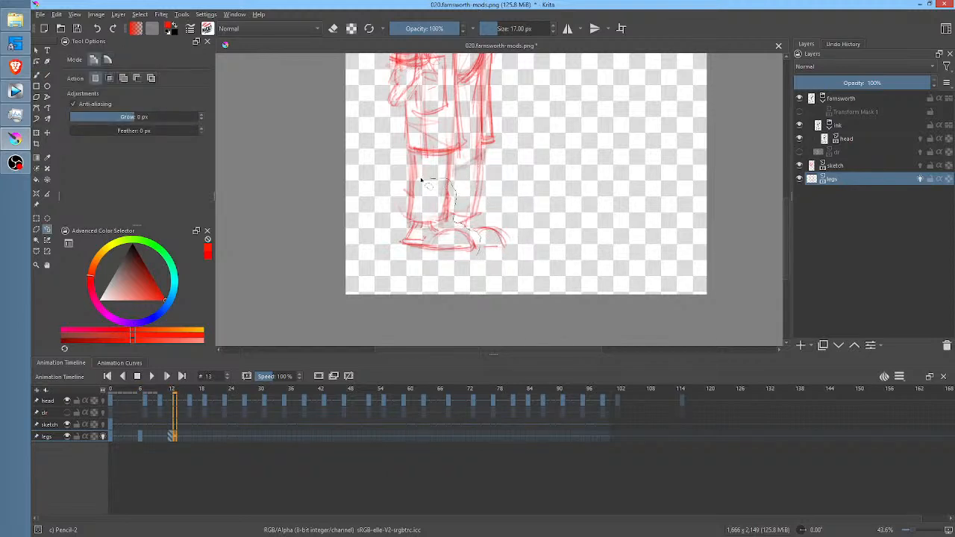
pyautogui.moveTo(490, 253); pyautogui.dragTo(479, 250)
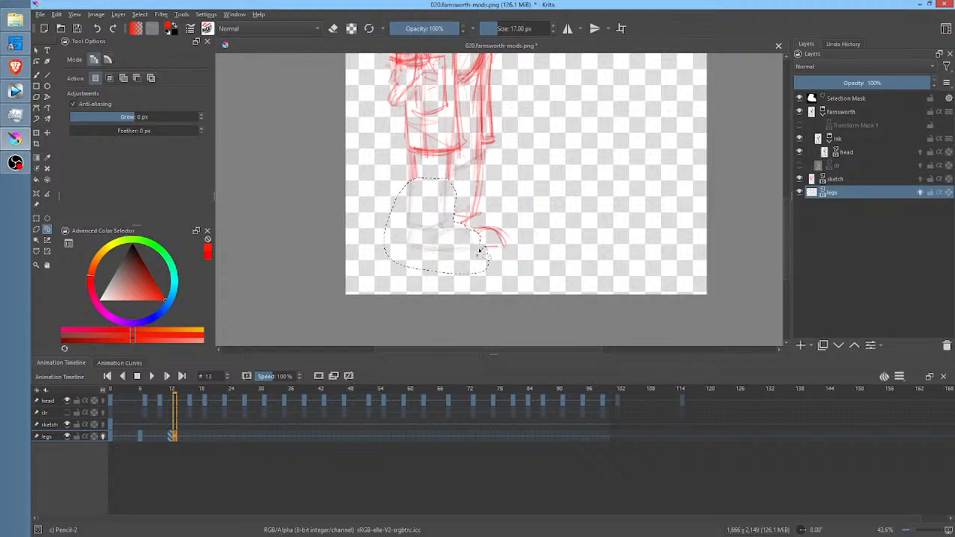
pyautogui.click(170, 437)
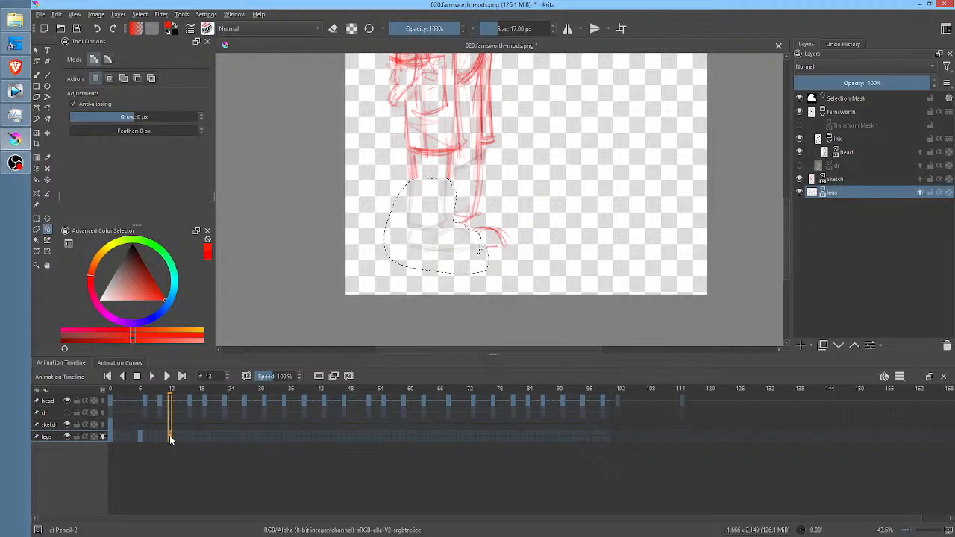
# Paste the removed near lower leg onto a separate legs layer and move its keyframe from frame 0 to frame 12.
pyautogui.hotkey('ctrl', 'alt', 'j')
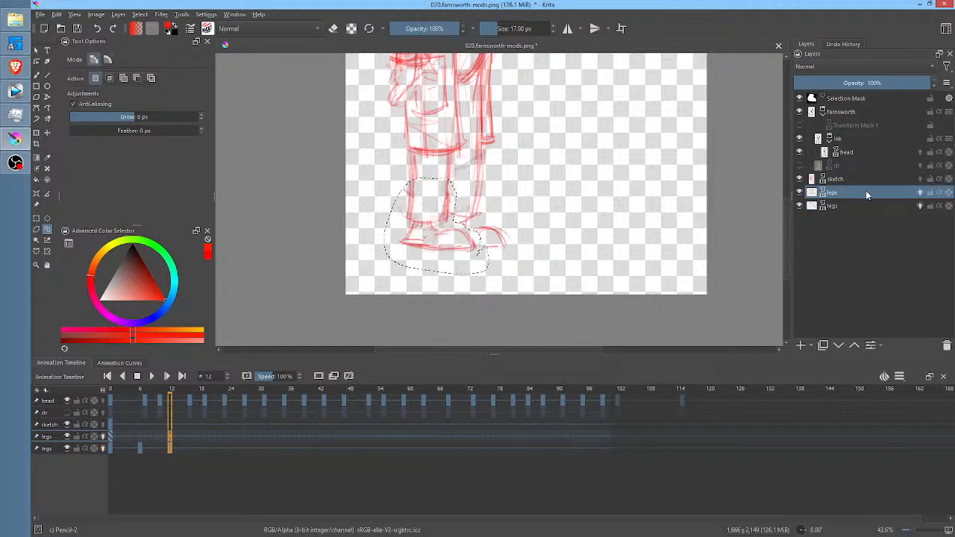
pyautogui.moveTo(867, 194)
pyautogui.click(178, 452)
pyautogui.click(170, 442)
pyautogui.click(110, 438)
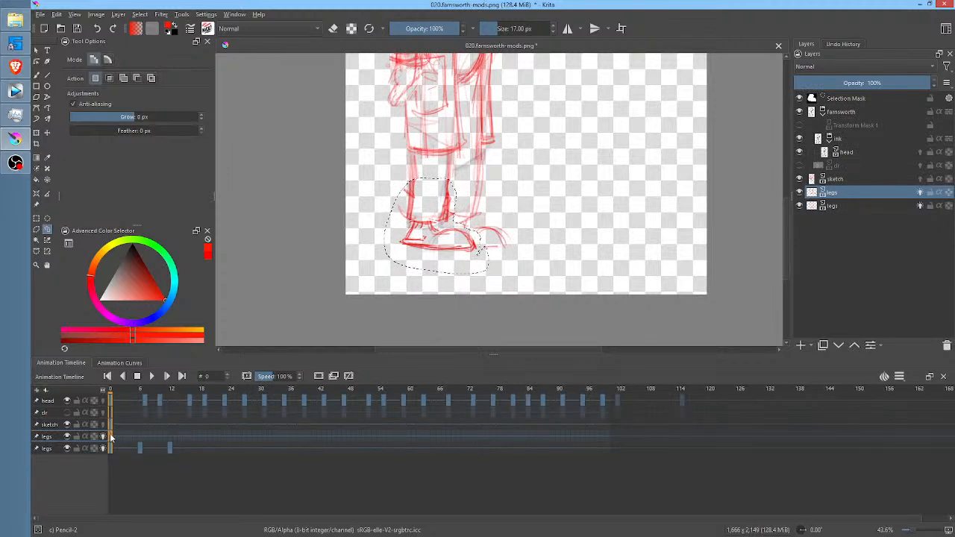
pyautogui.moveTo(111, 437); pyautogui.dragTo(170, 437)
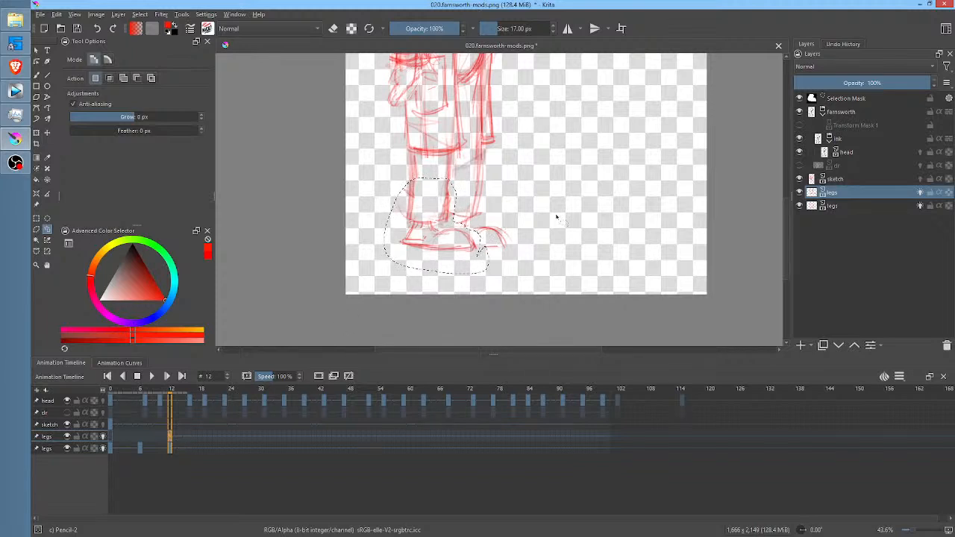
# Raise and rotate the pasted near lower leg backward into a lifted-heel pose, and merge it down into the legs layer.
pyautogui.hotkey('ctrl', 't')
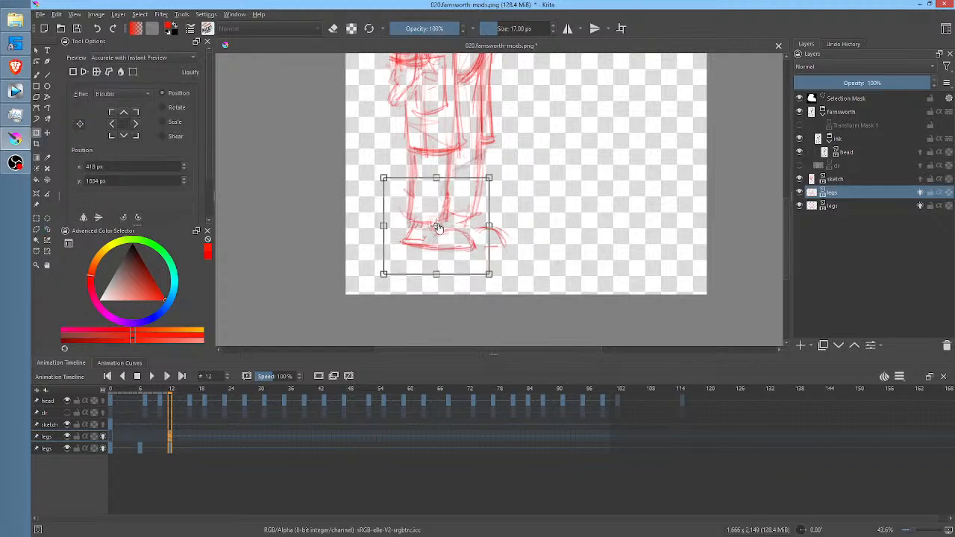
pyautogui.moveTo(438, 227); pyautogui.dragTo(446, 200)
pyautogui.moveTo(560, 188); pyautogui.dragTo(510, 231)
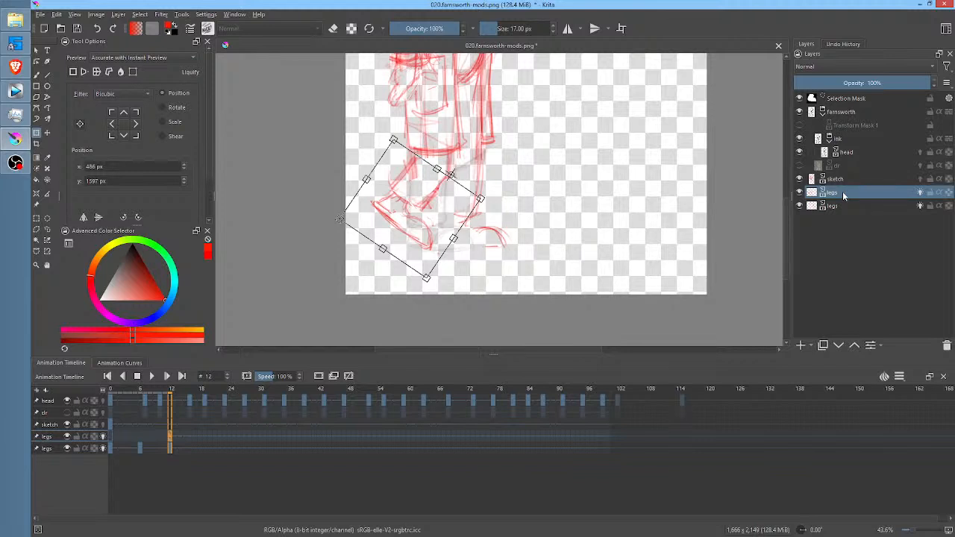
pyautogui.hotkey('ctrl', 'e')
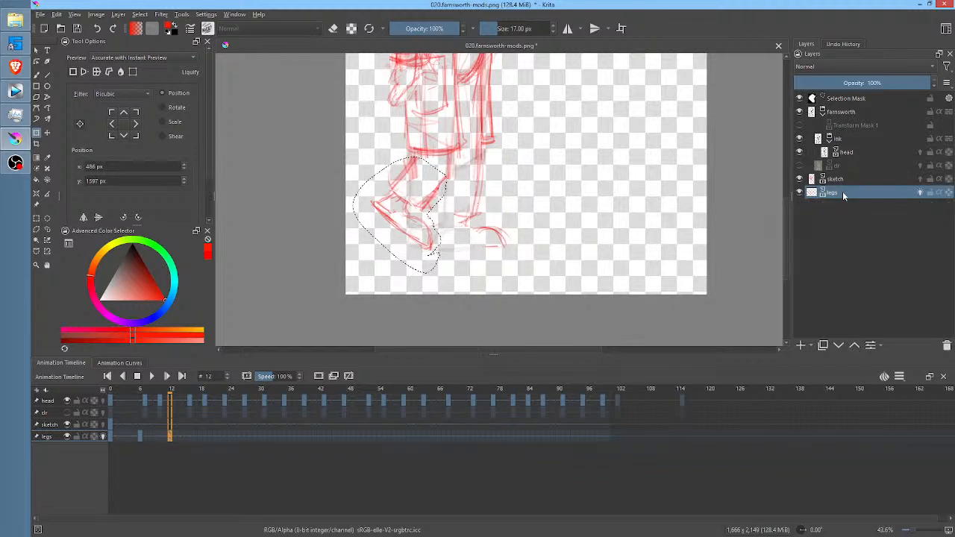
# Compare the leg poses at frames 0, 6 and 12 and clear the selection.
pyautogui.click(111, 430)
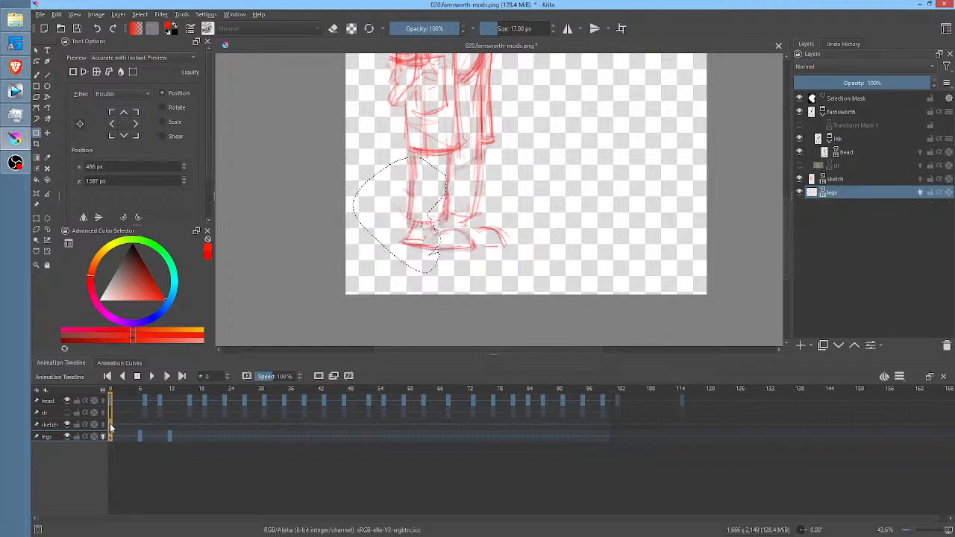
pyautogui.click(141, 439)
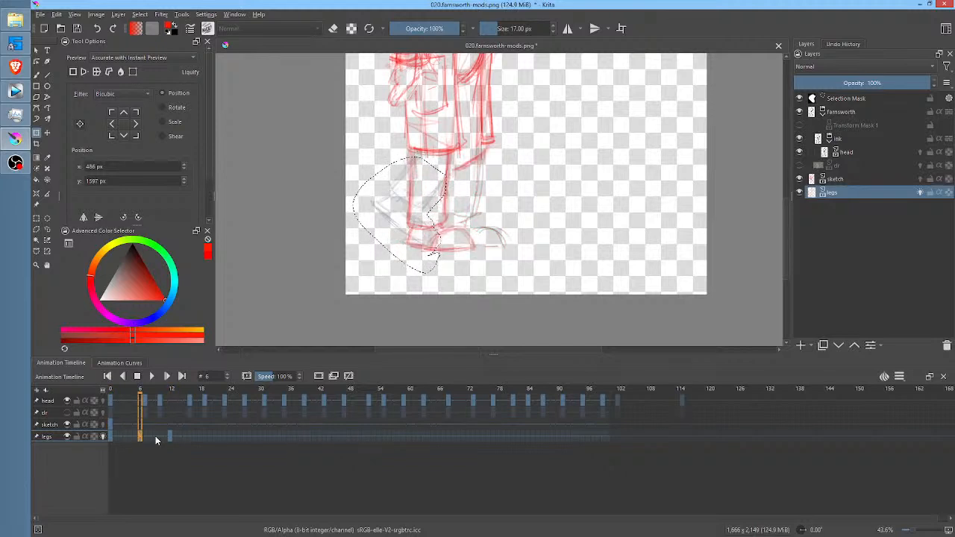
pyautogui.click(166, 439)
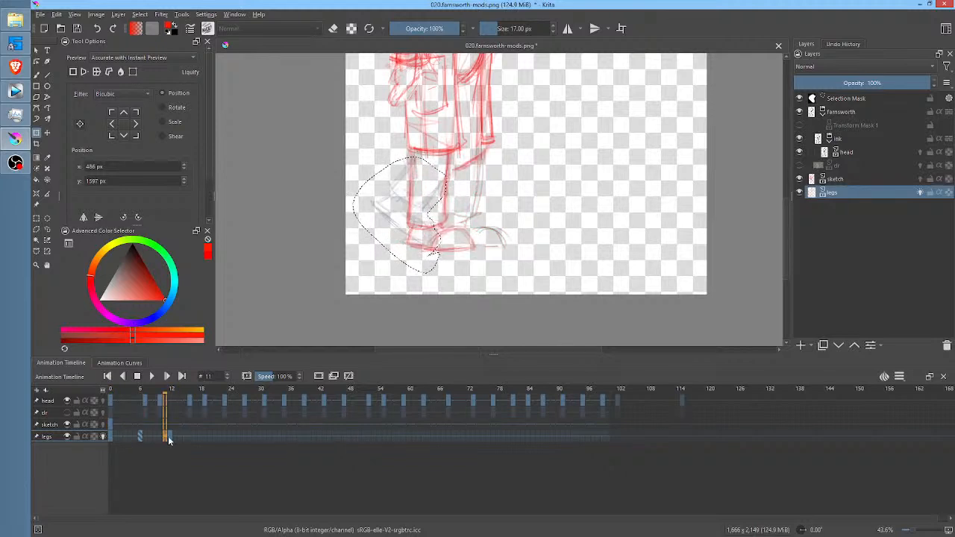
pyautogui.click(170, 439)
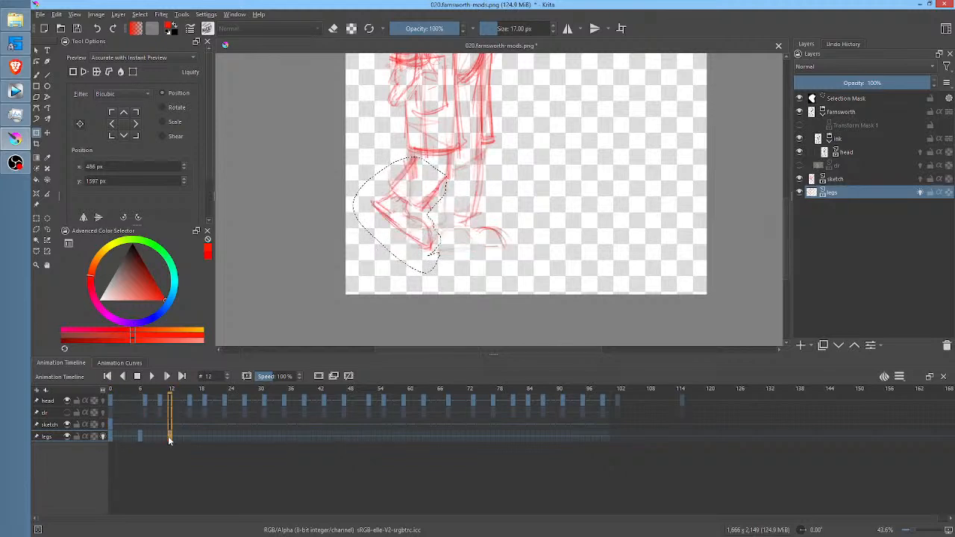
pyautogui.click(110, 438)
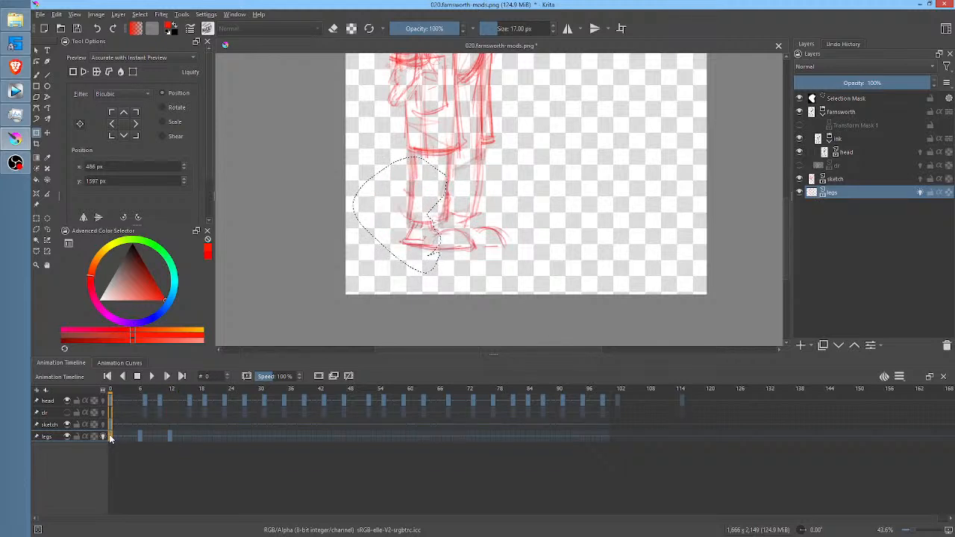
pyautogui.hotkey('ctrl', 'shift', 'a')
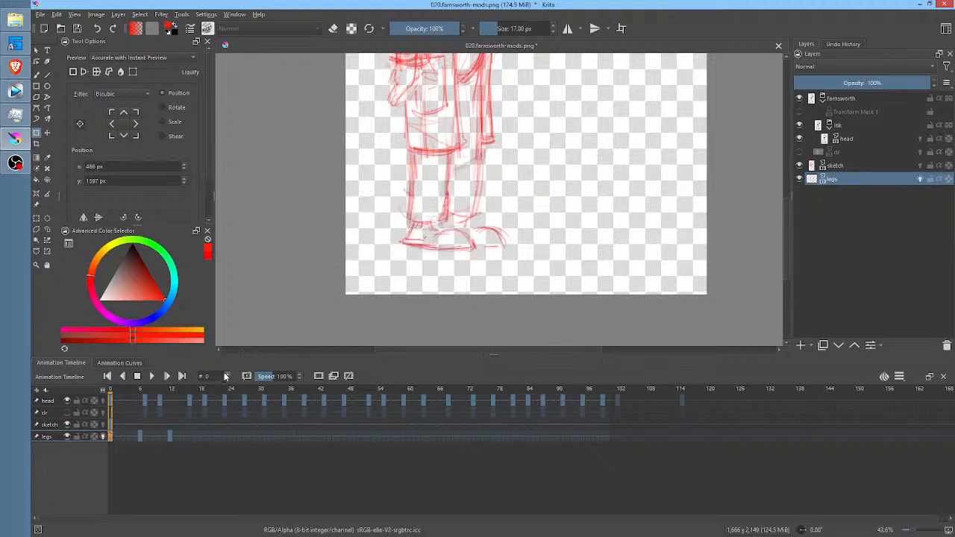
pyautogui.click(142, 438)
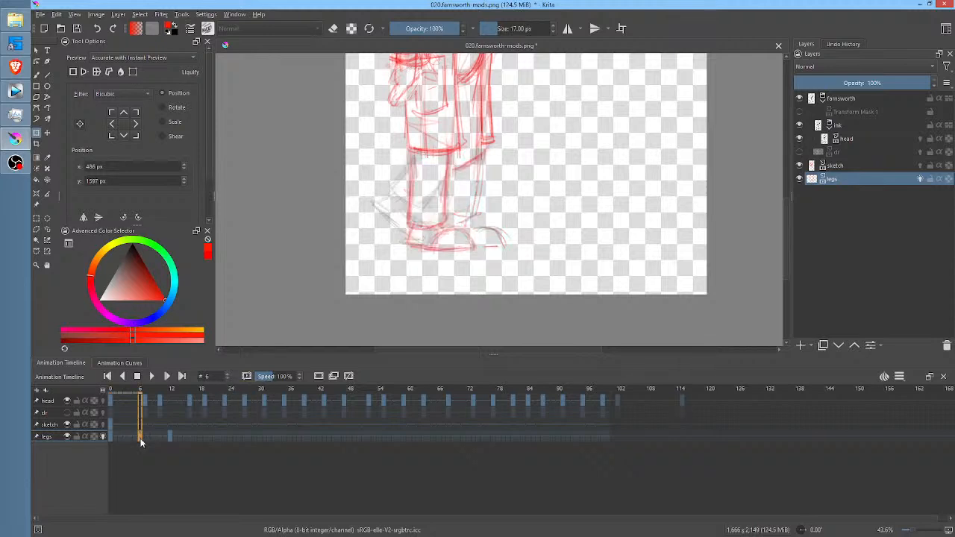
pyautogui.click(112, 438)
pyautogui.click(141, 437)
pyautogui.click(170, 437)
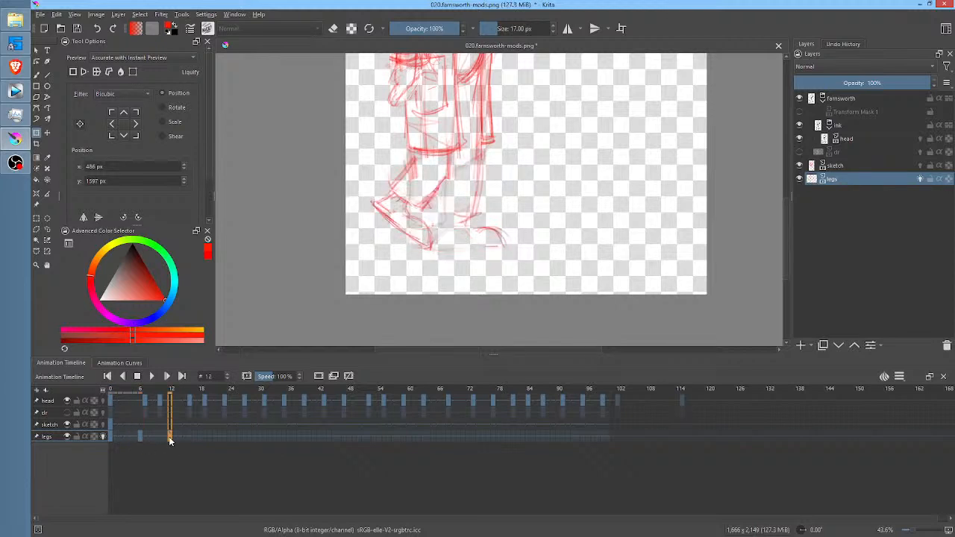
pyautogui.click(138, 438)
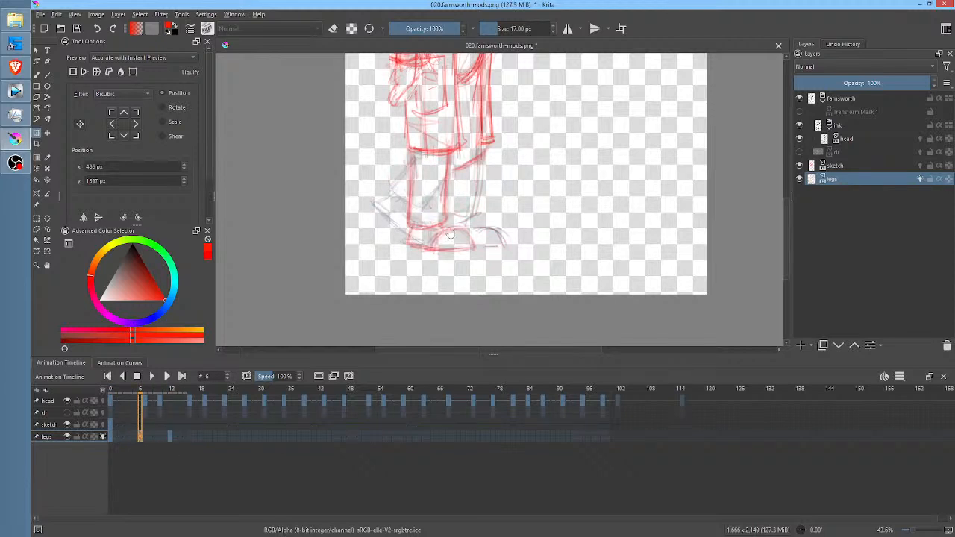
# Copy the near shoe's heel from frame 6 with a freehand selection and place it behind the far shoe's toe on frame 12.
pyautogui.hotkey('ctrl', 'r')
pyautogui.moveTo(433, 226)
pyautogui.mouseDown()
pyautogui.moveTo(406, 256)
pyautogui.moveTo(442, 252)
pyautogui.moveTo(445, 225)
pyautogui.mouseUp()
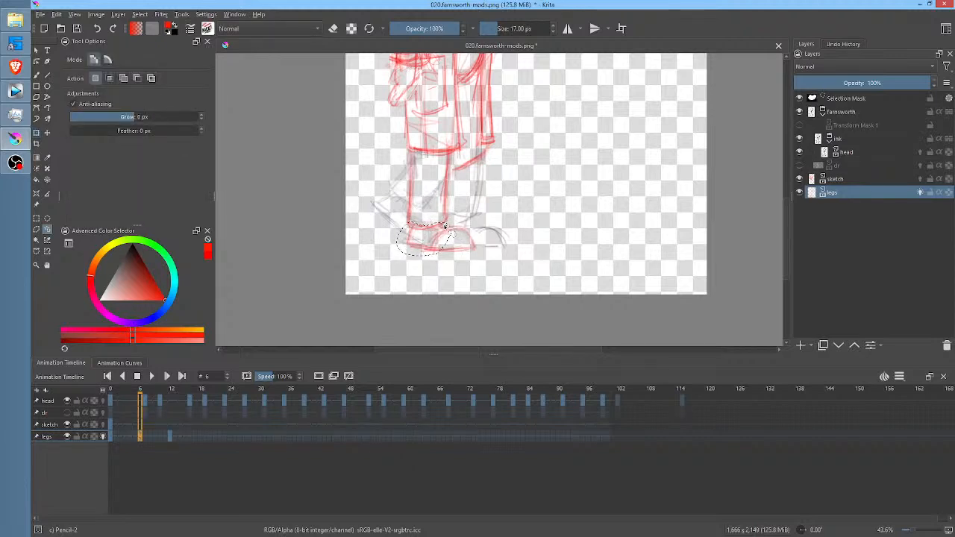
pyautogui.click(170, 438)
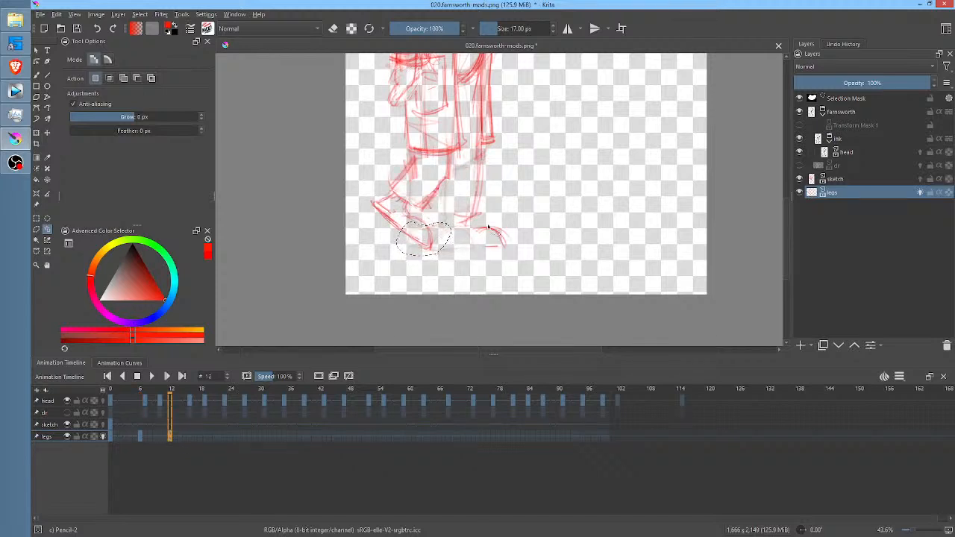
pyautogui.hotkey('ctrl', 't')
pyautogui.moveTo(529, 67)
pyautogui.mouseDown()
pyautogui.moveTo(496, 190)
pyautogui.moveTo(467, 243)
pyautogui.mouseUp()
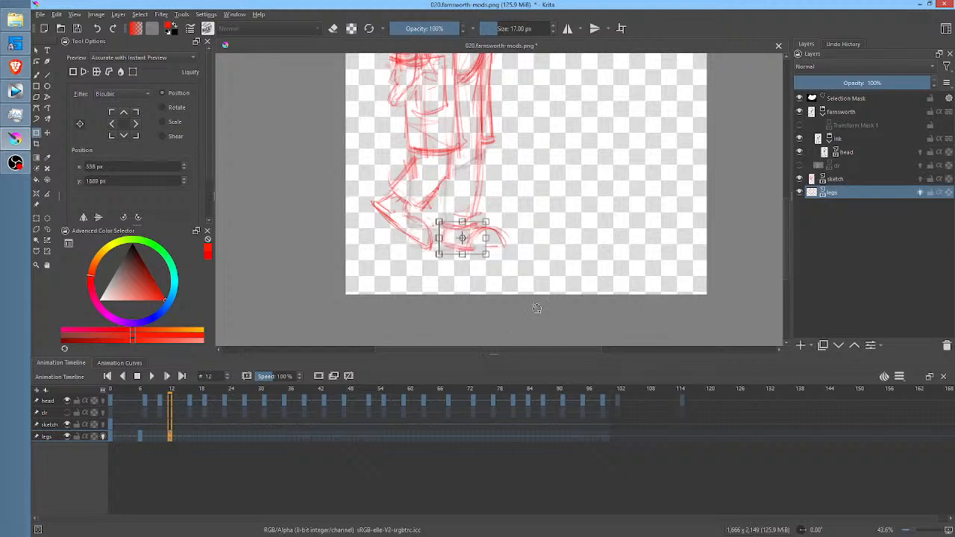
# Check the shoe positions across the legs keyframes at frames 0, 6 and 12.
pyautogui.click(140, 437)
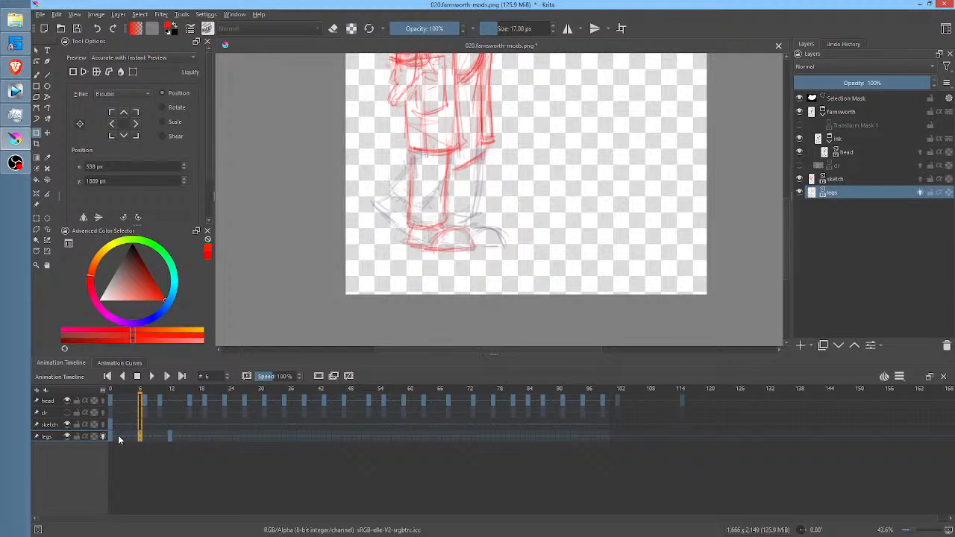
pyautogui.click(111, 436)
pyautogui.click(140, 436)
pyautogui.click(170, 437)
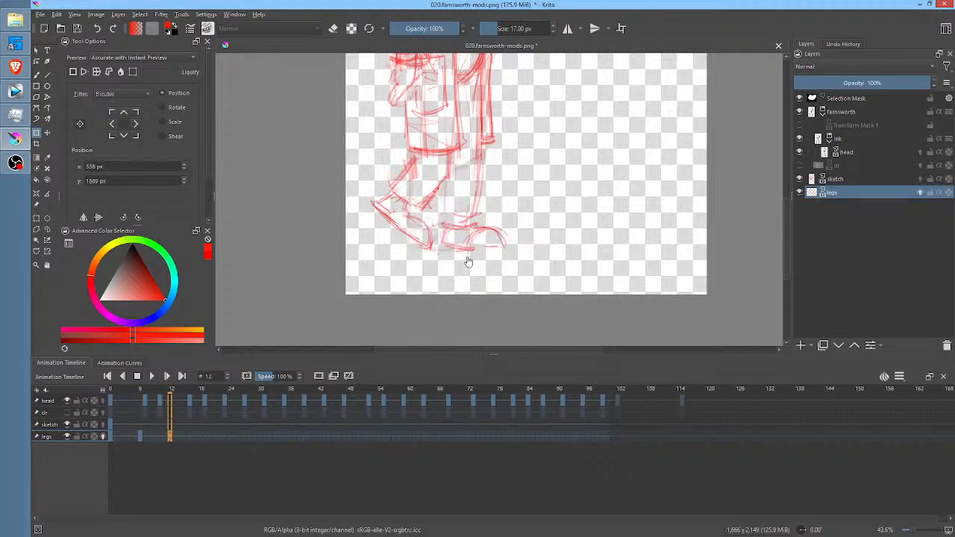
pyautogui.click(111, 436)
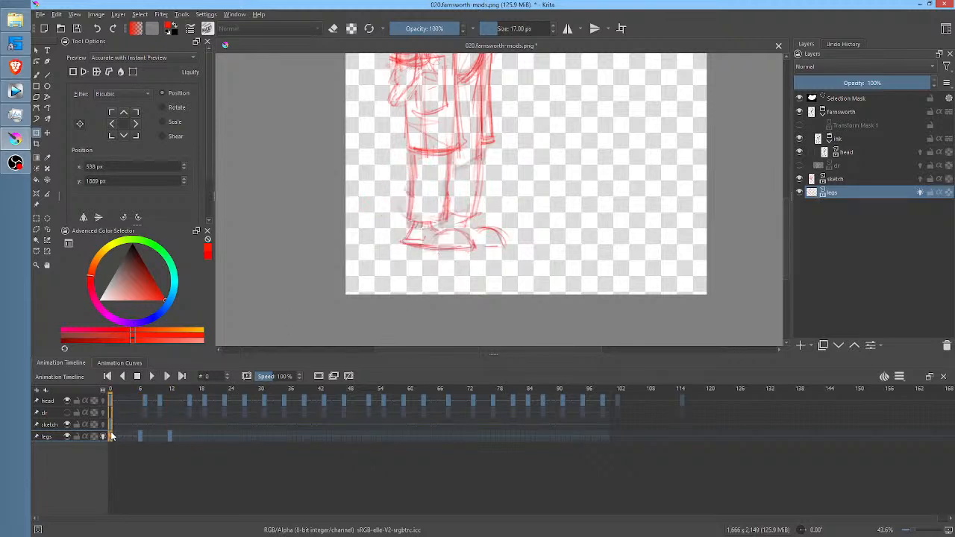
pyautogui.click(141, 437)
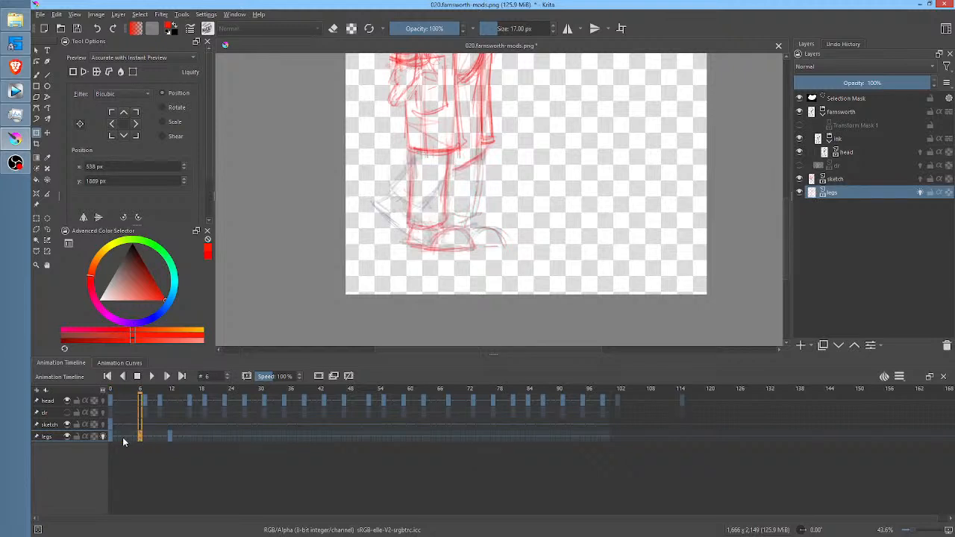
# Clear the selection and erase the near shoe from the frame 0 legs drawing with a freehand filled shape in eraser mode.
pyautogui.click(112, 438)
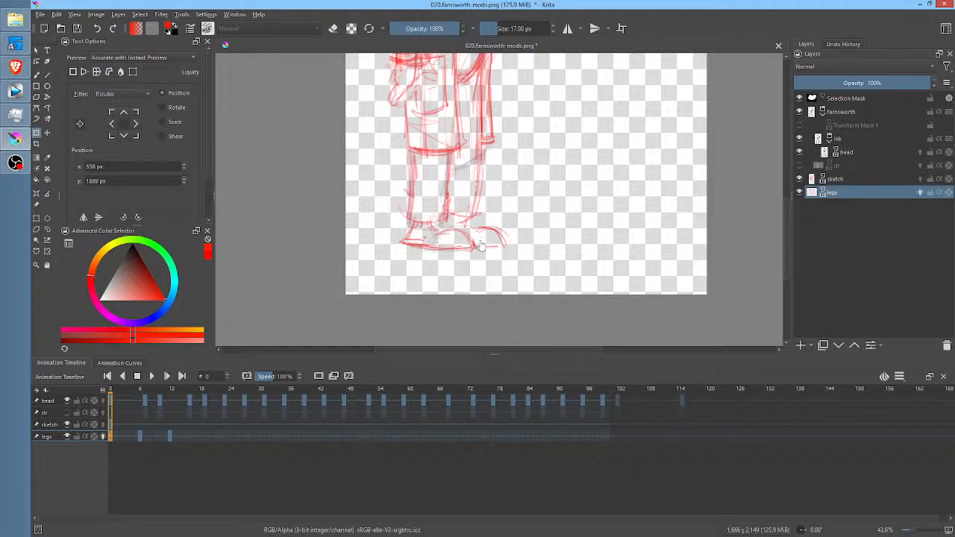
pyautogui.press('e')
pyautogui.moveTo(480, 255)
pyautogui.mouseDown()
pyautogui.moveTo(476, 233)
pyautogui.moveTo(427, 224)
pyautogui.moveTo(393, 241)
pyautogui.mouseUp()
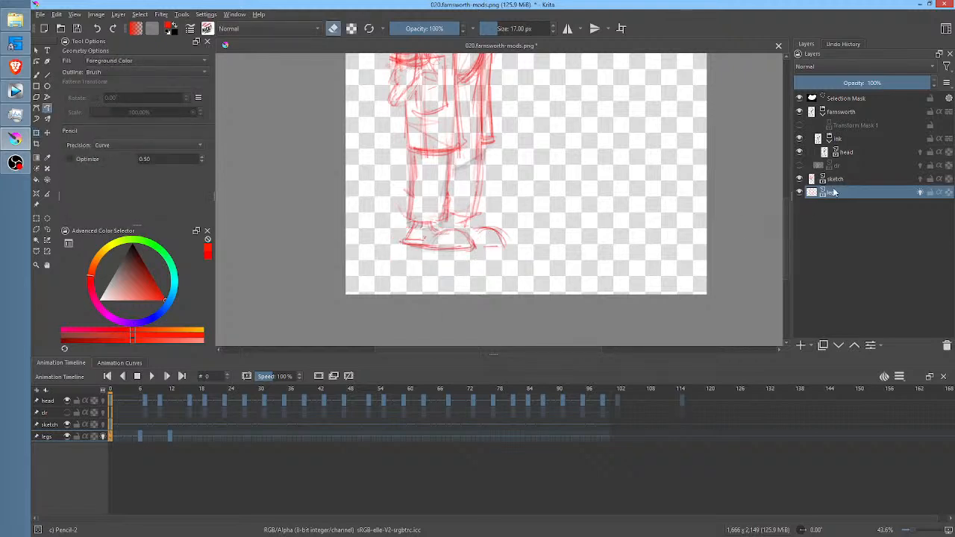
pyautogui.click(800, 192)
pyautogui.click(799, 193)
pyautogui.moveTo(464, 258)
pyautogui.mouseDown()
pyautogui.moveTo(461, 231)
pyautogui.moveTo(402, 228)
pyautogui.moveTo(485, 251)
pyautogui.mouseUp()
pyautogui.press('i')
pyautogui.press('i')
pyautogui.press('i')
pyautogui.press('i')
pyautogui.click(140, 437)
pyautogui.click(109, 437)
pyautogui.hotkey('ctrl', 'shift', 'a')
pyautogui.moveTo(478, 254)
pyautogui.mouseDown()
pyautogui.moveTo(460, 229)
pyautogui.moveTo(391, 252)
pyautogui.moveTo(463, 253)
pyautogui.mouseUp()
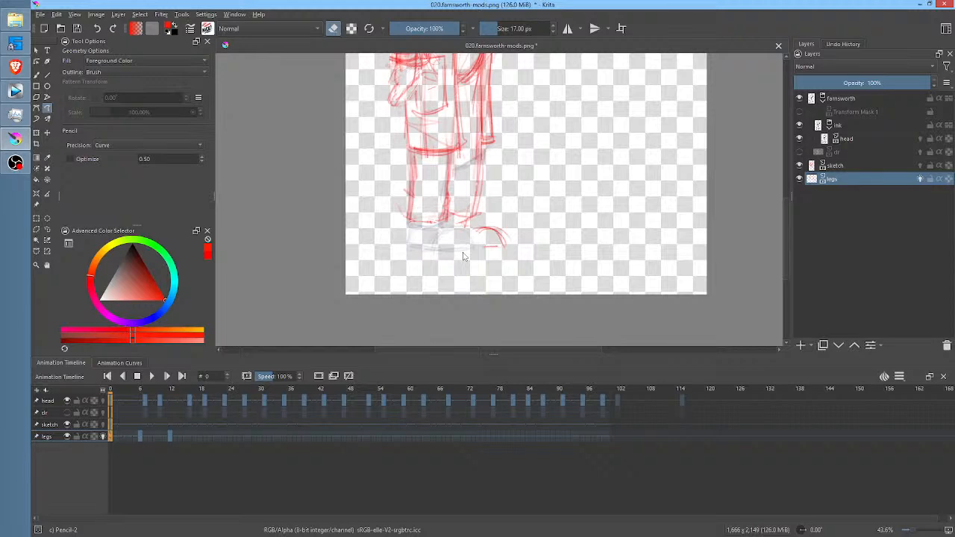
# Copy the near shoe from frame 6 with a freehand selection and place it under the near leg on frame 0.
pyautogui.click(140, 436)
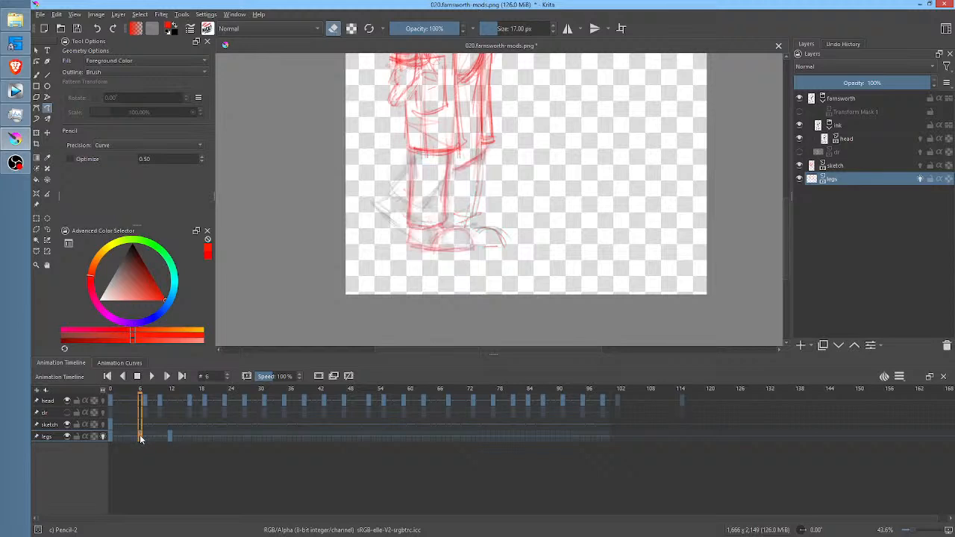
pyautogui.press('l')
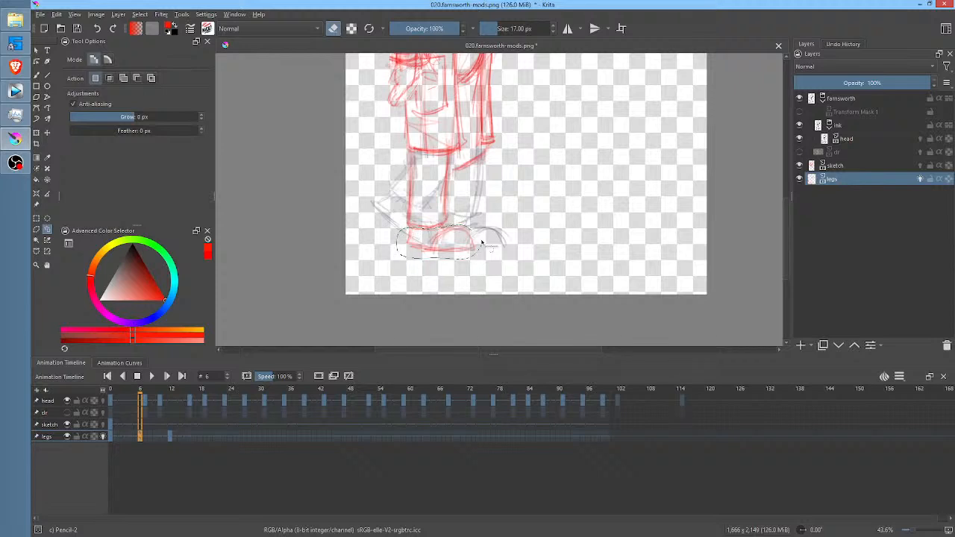
pyautogui.moveTo(482, 246); pyautogui.dragTo(478, 231)
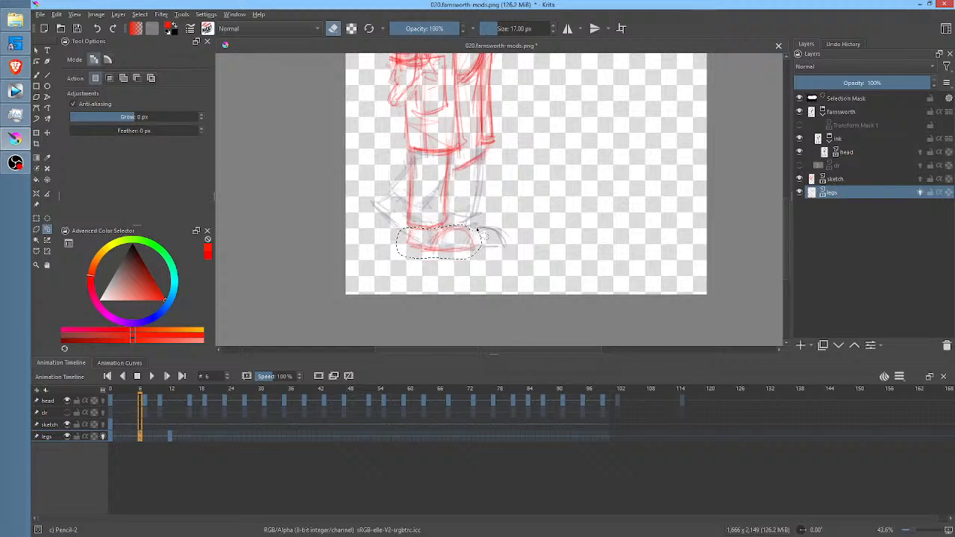
pyautogui.click(111, 436)
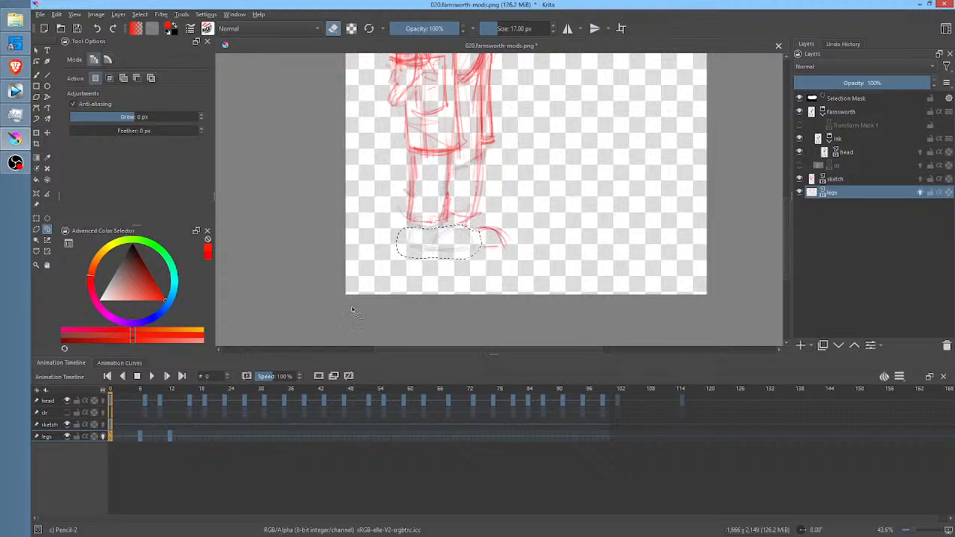
pyautogui.hotkey('ctrl', 't')
pyautogui.moveTo(547, 65)
pyautogui.mouseDown()
pyautogui.moveTo(502, 232)
pyautogui.moveTo(463, 244)
pyautogui.moveTo(463, 234)
pyautogui.moveTo(454, 247)
pyautogui.moveTo(467, 241)
pyautogui.mouseUp()
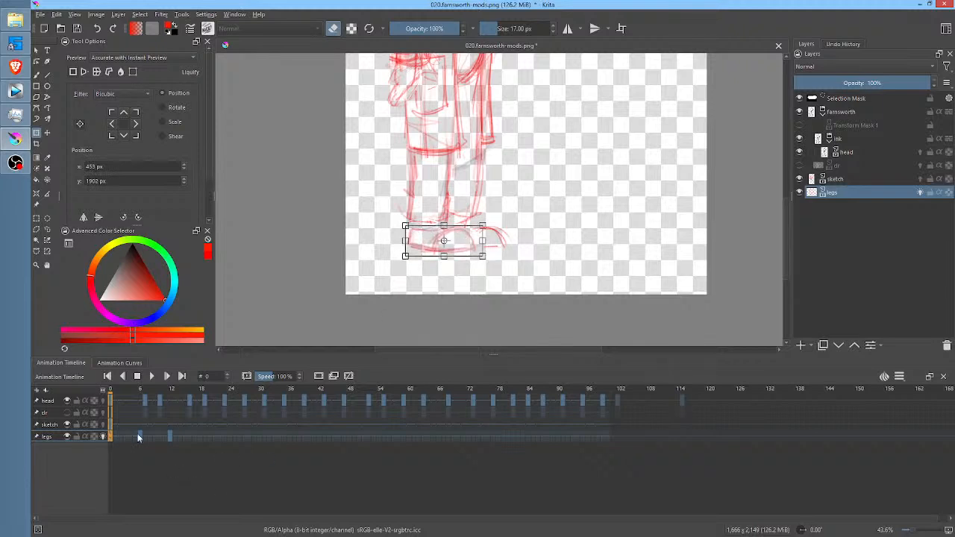
pyautogui.click(141, 437)
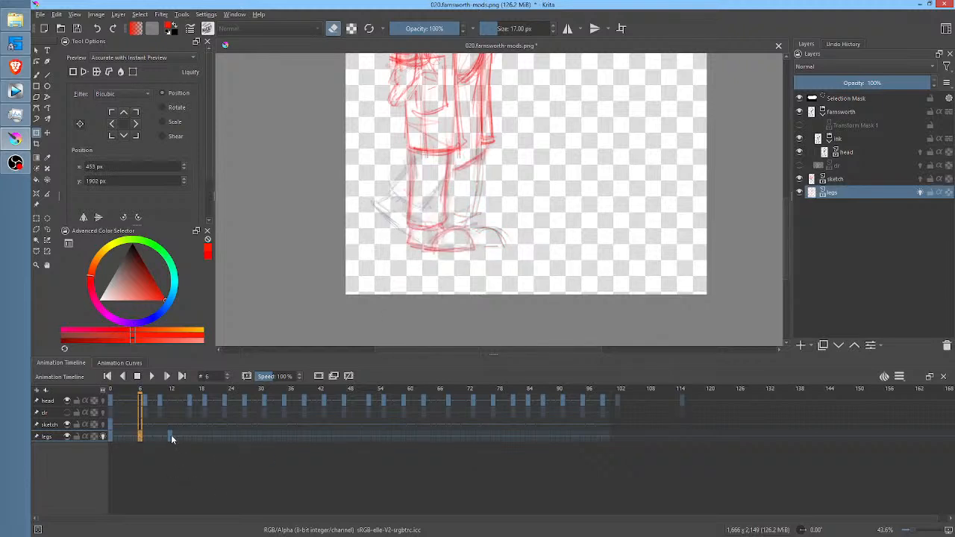
# Clear the selection and erase the rotated near lower leg and shoe from frame 12 with a freehand filled shape in eraser mode.
pyautogui.click(170, 437)
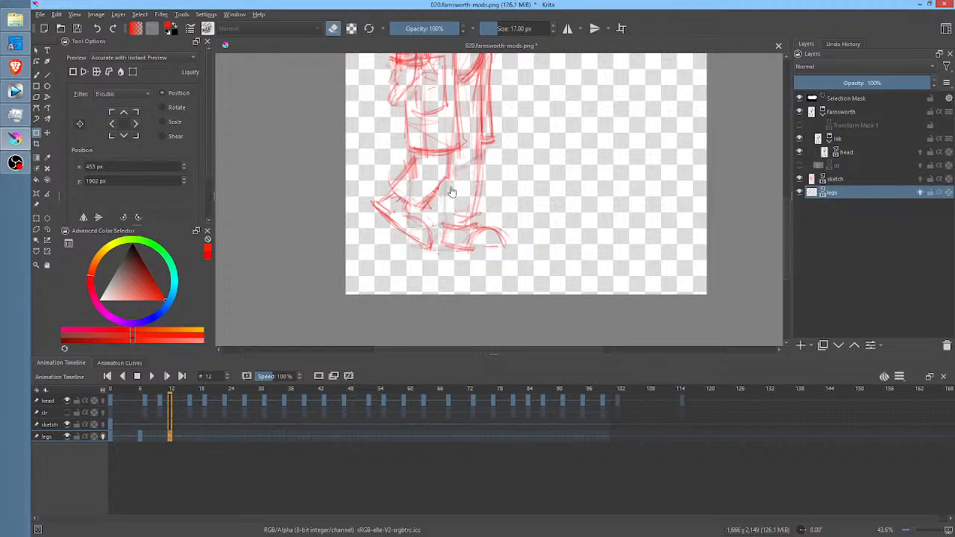
pyautogui.press('b')
pyautogui.press('e')
pyautogui.moveTo(454, 182)
pyautogui.mouseDown()
pyautogui.moveTo(412, 164)
pyautogui.moveTo(365, 196)
pyautogui.moveTo(381, 250)
pyautogui.moveTo(432, 259)
pyautogui.moveTo(443, 225)
pyautogui.mouseUp()
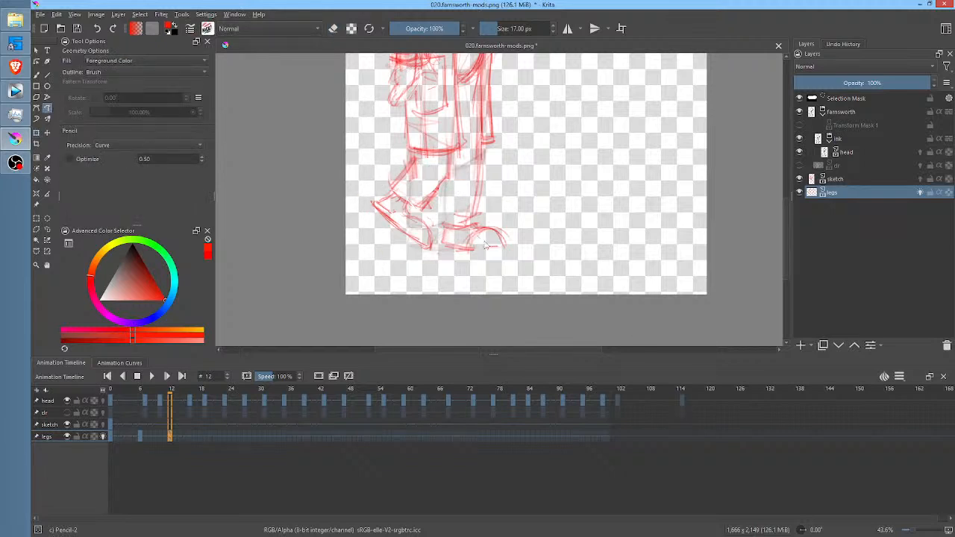
pyautogui.hotkey('ctrl', 'shift', 'a')
pyautogui.moveTo(454, 186)
pyautogui.mouseDown()
pyautogui.moveTo(392, 171)
pyautogui.moveTo(356, 215)
pyautogui.moveTo(381, 253)
pyautogui.moveTo(440, 242)
pyautogui.mouseUp()
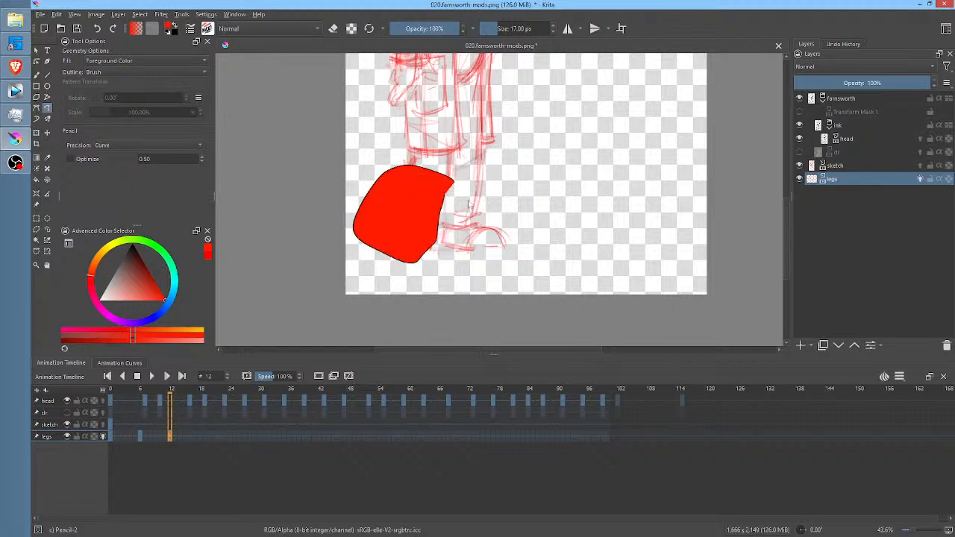
pyautogui.hotkey('ctrl', 'z')
pyautogui.press('e')
pyautogui.moveTo(454, 177)
pyautogui.mouseDown()
pyautogui.moveTo(400, 167)
pyautogui.moveTo(371, 188)
pyautogui.moveTo(354, 229)
pyautogui.moveTo(398, 259)
pyautogui.moveTo(431, 254)
pyautogui.moveTo(455, 194)
pyautogui.mouseUp()
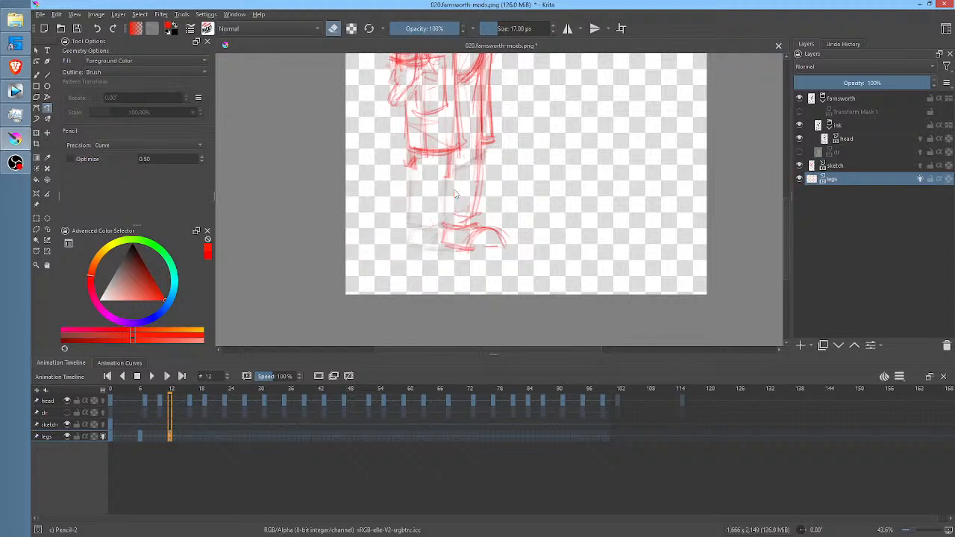
# Erase the stray mark under the coat on frame 12, and copy the near lower leg and shoe from frame 6 with a freehand selection.
pyautogui.moveTo(410, 159); pyautogui.dragTo(422, 159)
pyautogui.click(140, 436)
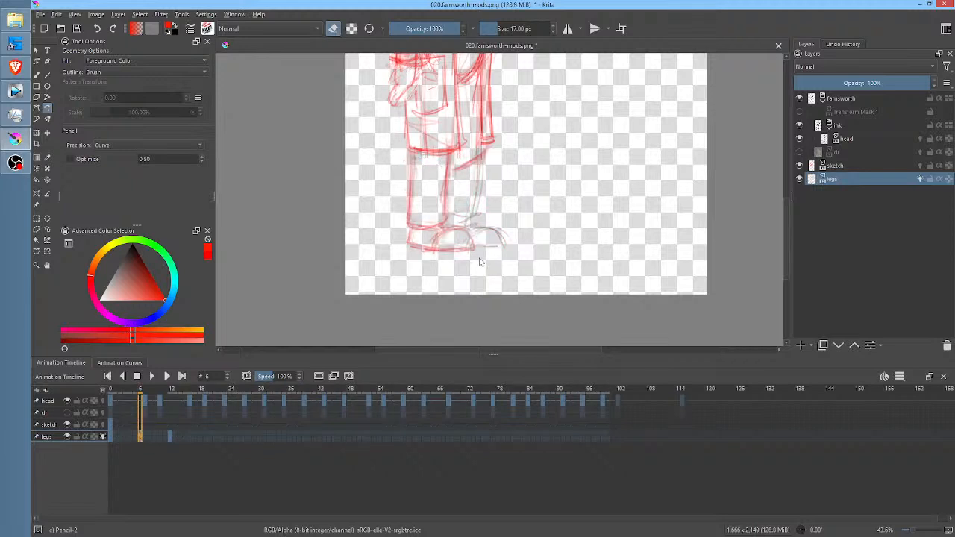
pyautogui.press('l')
pyautogui.moveTo(473, 258)
pyautogui.mouseDown()
pyautogui.moveTo(454, 219)
pyautogui.moveTo(451, 188)
pyautogui.moveTo(436, 173)
pyautogui.moveTo(415, 176)
pyautogui.moveTo(391, 217)
pyautogui.mouseUp()
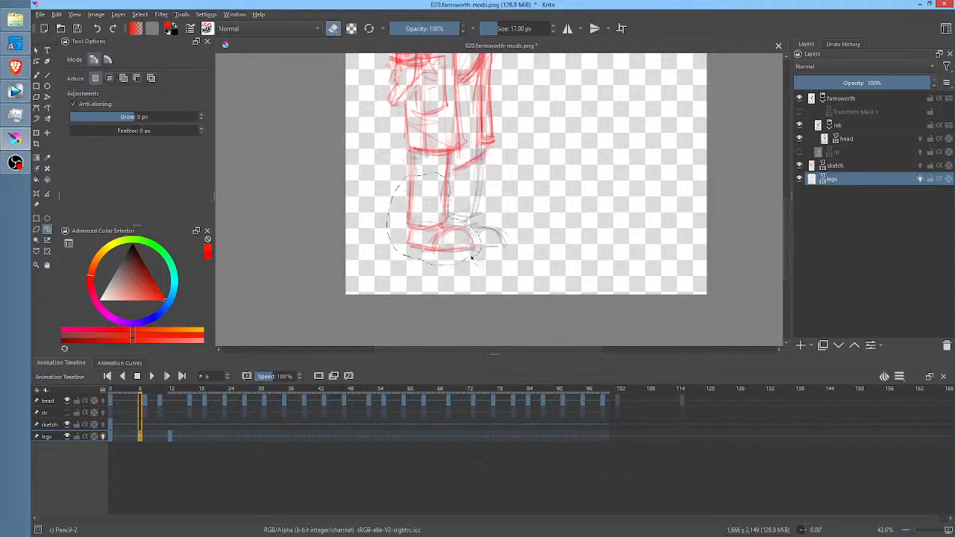
pyautogui.moveTo(466, 261); pyautogui.dragTo(468, 261)
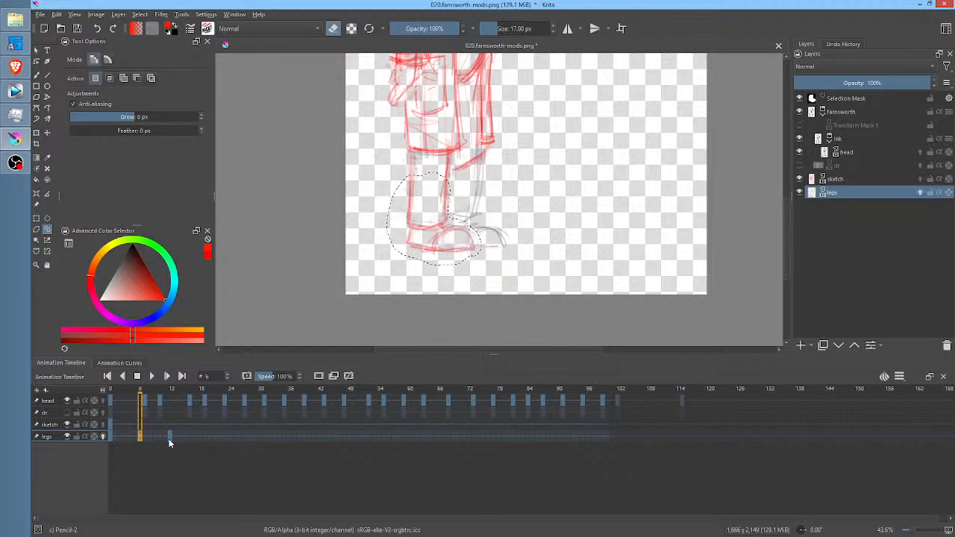
# Paste the near lower leg and shoe onto frame 12 and rotate the piece so it lifts backward below the coat hem.
pyautogui.click(169, 437)
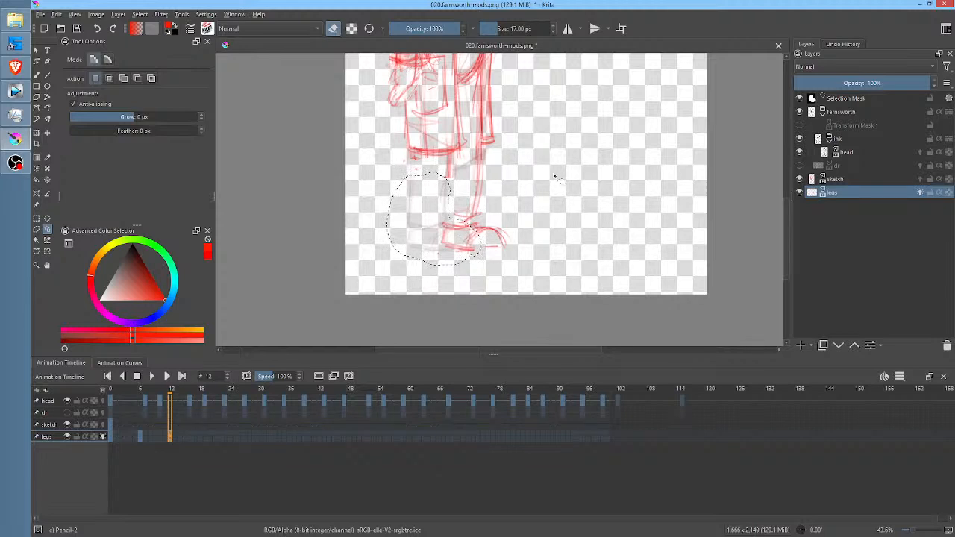
pyautogui.hotkey('ctrl', 'shift', 'a')
pyautogui.hotkey('ctrl', 't')
pyautogui.moveTo(538, 85); pyautogui.dragTo(571, 201)
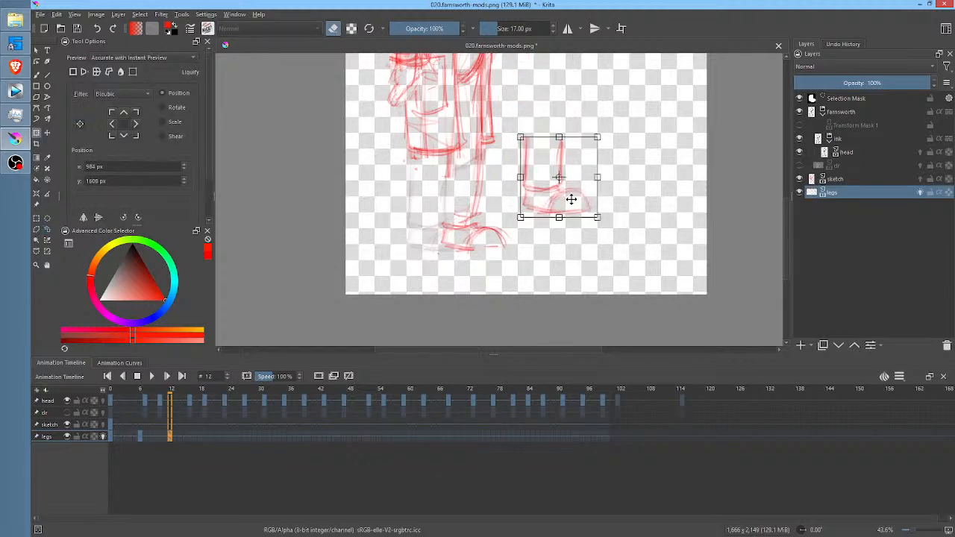
pyautogui.moveTo(629, 128); pyautogui.dragTo(607, 184)
pyautogui.moveTo(539, 155); pyautogui.dragTo(421, 197)
pyautogui.scroll(-2, 451, 206)
pyautogui.moveTo(497, 188); pyautogui.dragTo(462, 228)
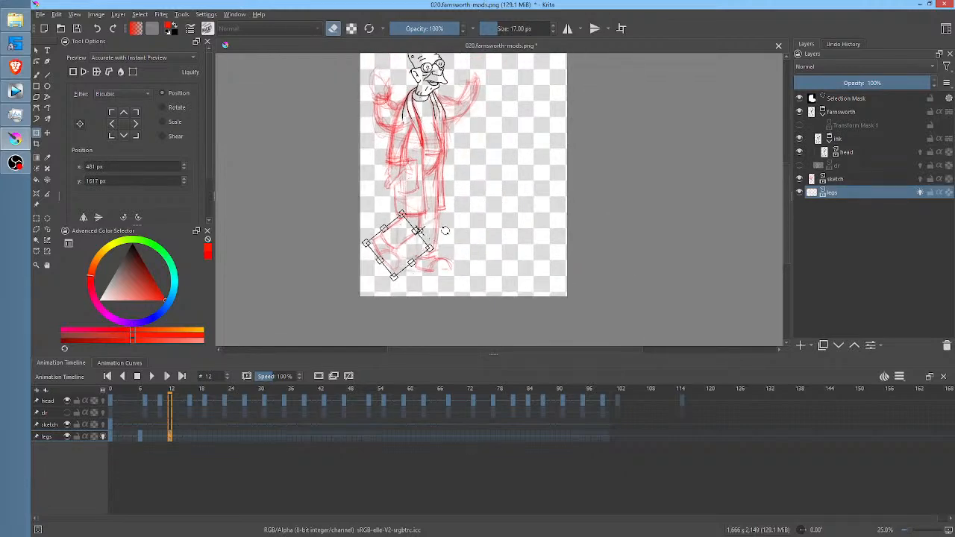
pyautogui.scroll(1, 444, 231)
pyautogui.moveTo(399, 251); pyautogui.dragTo(402, 251)
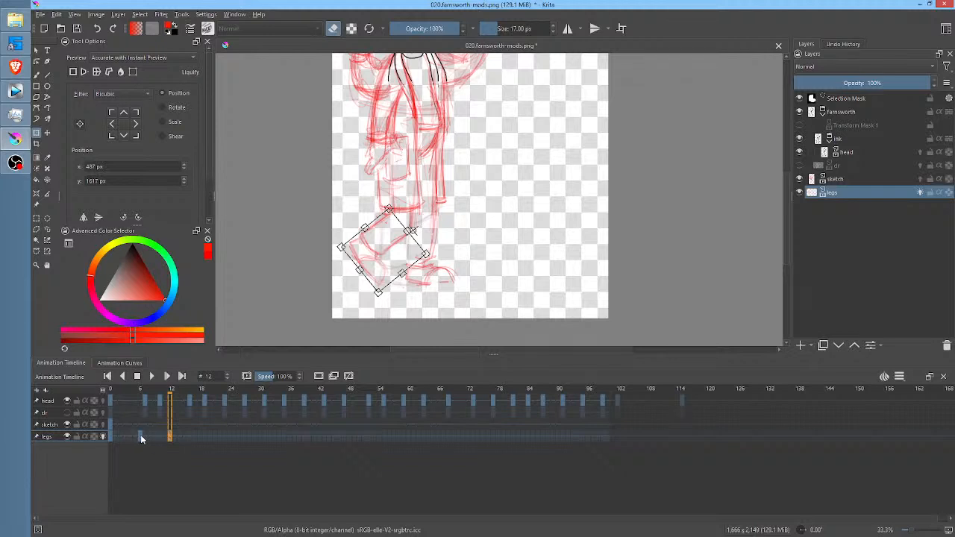
pyautogui.click(103, 437)
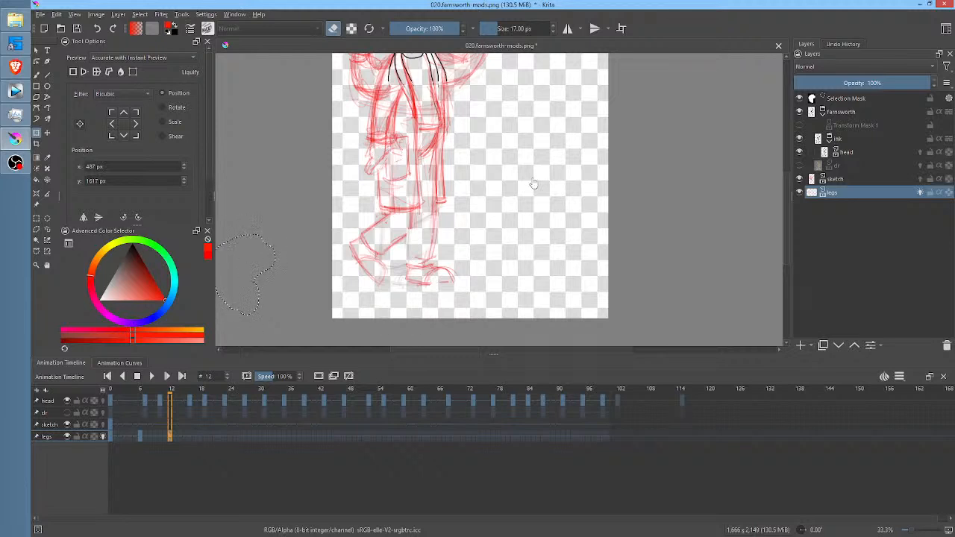
# Try pasting another copy of the lower leg and shoe at frame 18, rotated and placed beside the figure.
pyautogui.click(199, 437)
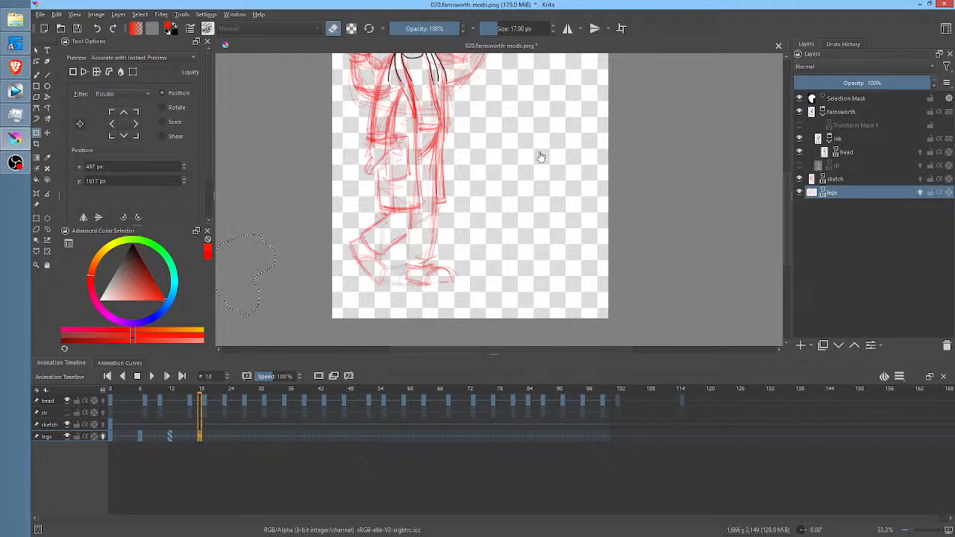
pyautogui.hotkey('ctrl', 'v')
pyautogui.moveTo(472, 145)
pyautogui.mouseDown()
pyautogui.moveTo(518, 162)
pyautogui.moveTo(535, 183)
pyautogui.moveTo(543, 176)
pyautogui.mouseUp()
pyautogui.moveTo(579, 132)
pyautogui.mouseDown()
pyautogui.moveTo(592, 176)
pyautogui.moveTo(534, 181)
pyautogui.mouseUp()
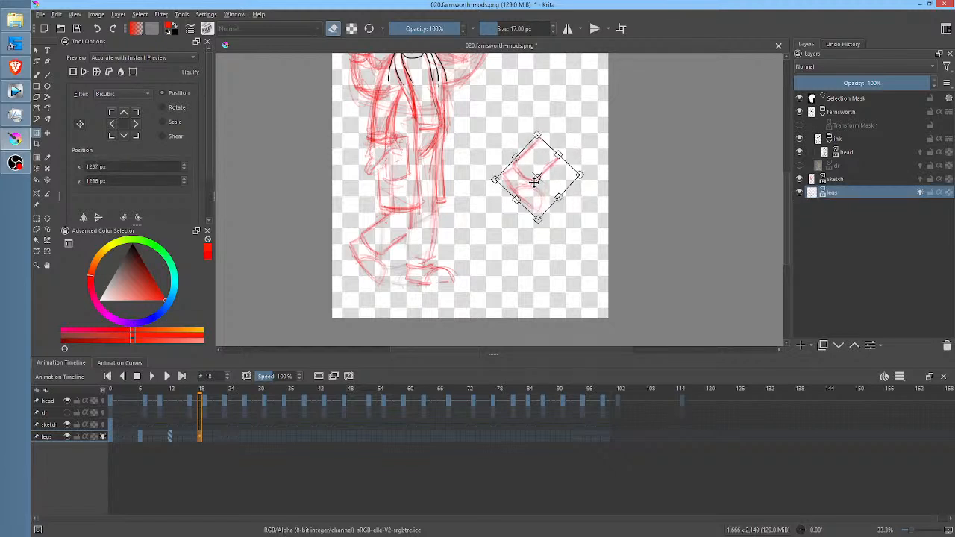
pyautogui.press('Return')
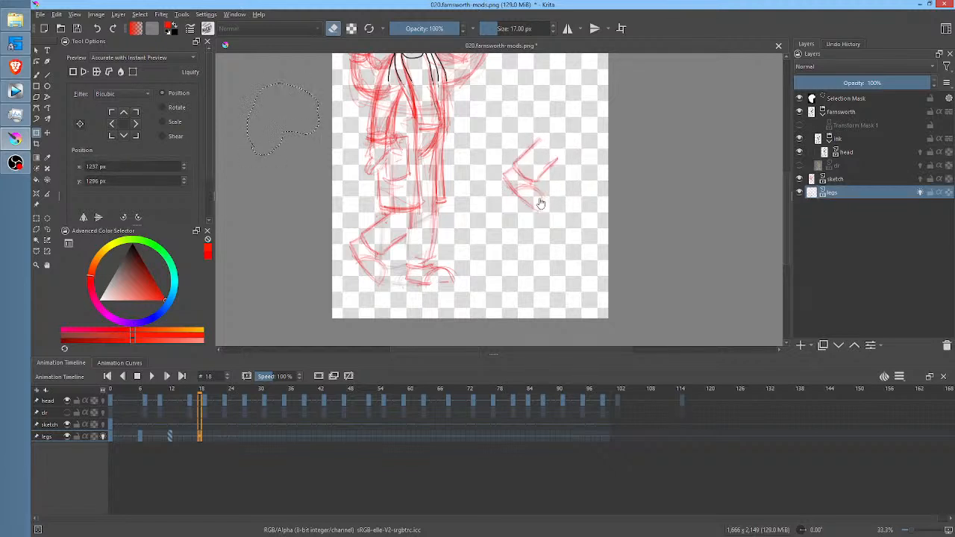
# Delete the pasted leg piece beside the figure at frame 18 using a freehand selection, and clear the selection.
pyautogui.click(239, 439)
pyautogui.click(201, 437)
pyautogui.hotkey('ctrl', 'r')
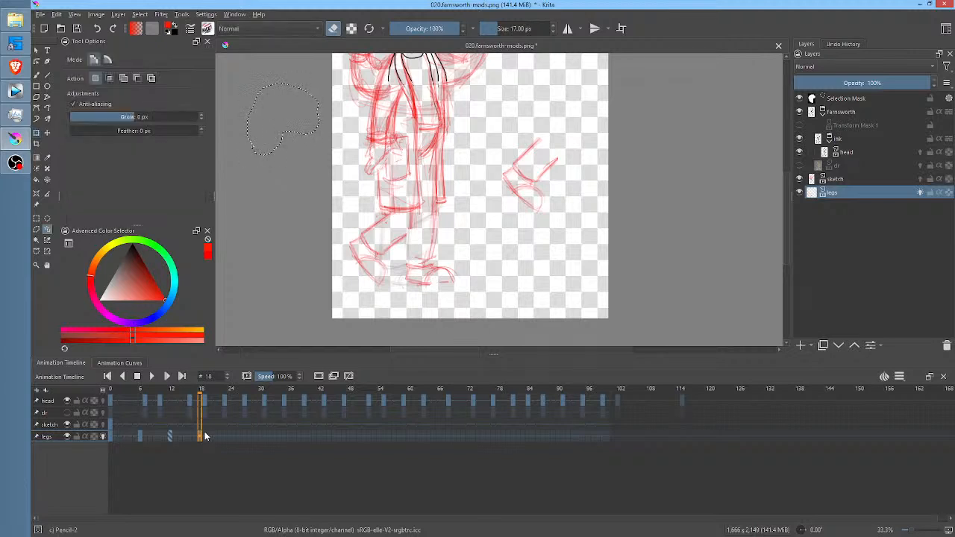
pyautogui.moveTo(504, 141); pyautogui.dragTo(561, 105)
pyautogui.press('Delete')
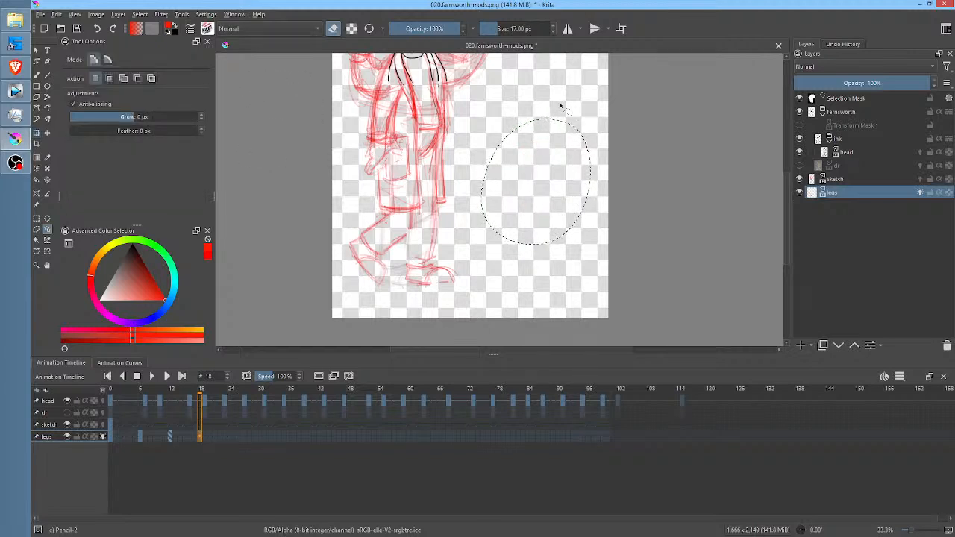
pyautogui.hotkey('ctrl', 'shift', 'a')
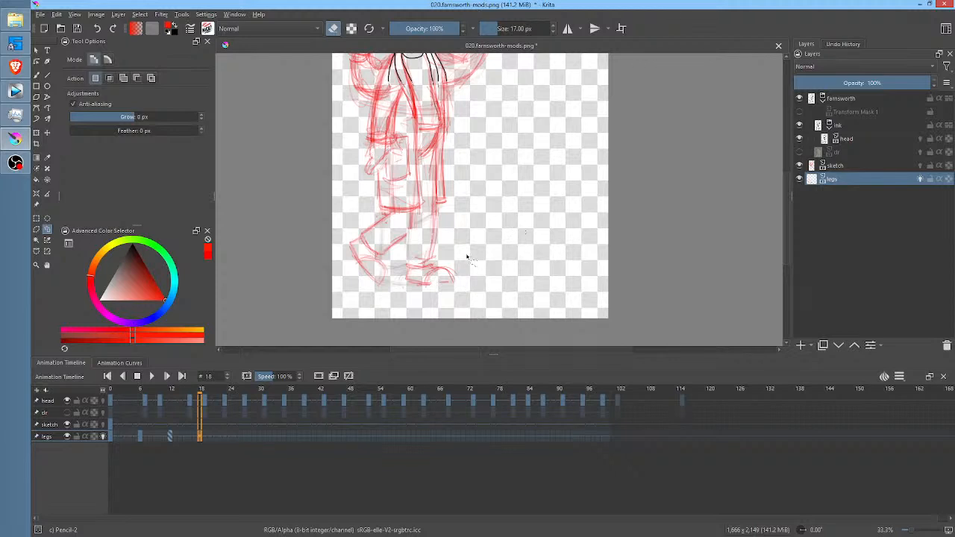
# Compare the legs drawings across frames 0, 6, 12 and 18.
pyautogui.click(170, 436)
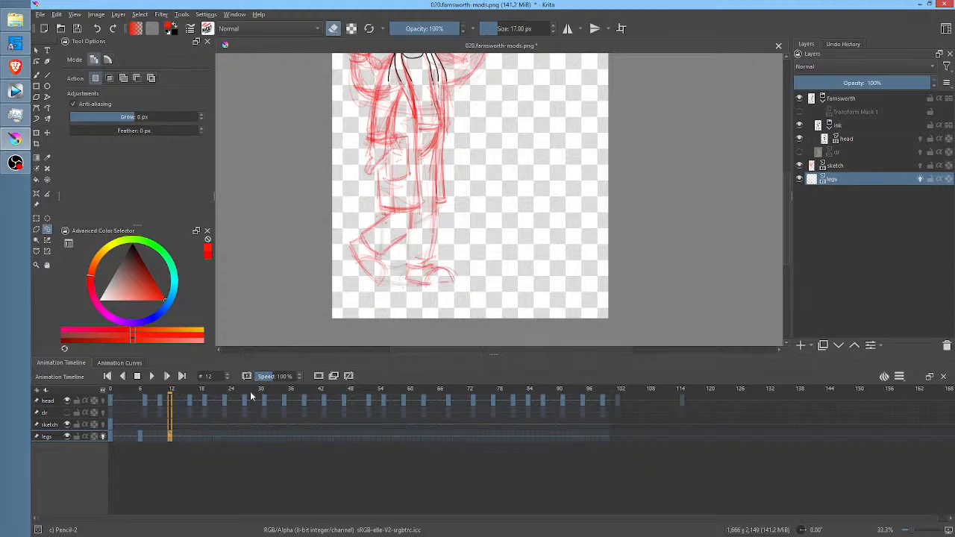
pyautogui.click(141, 437)
pyautogui.click(113, 437)
pyautogui.click(139, 437)
pyautogui.click(170, 436)
pyautogui.click(200, 437)
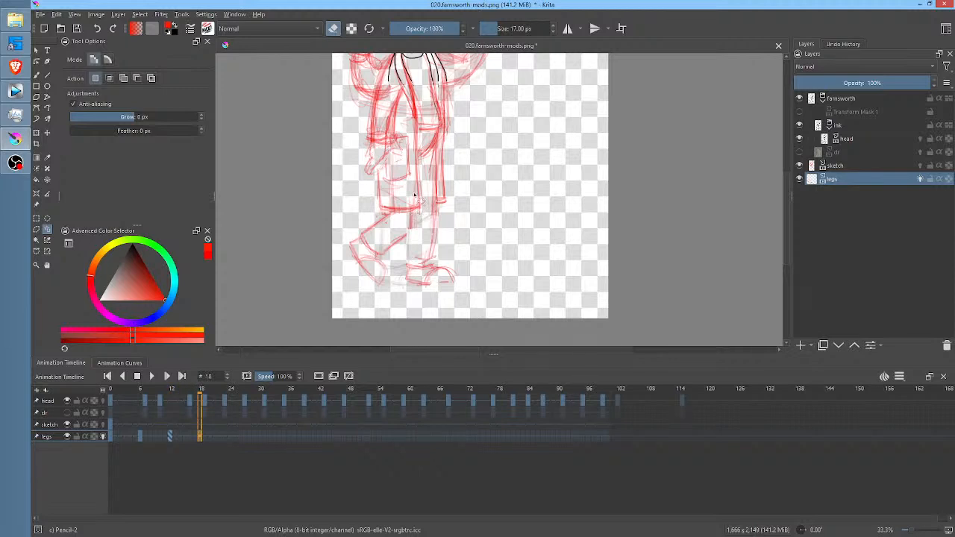
# Undo a trial Liquify transform of the legs at frame 18, and push the raised near leg and shoe slightly forward at frame 14.
pyautogui.hotkey('ctrl', 't')
pyautogui.rightClick(451, 236)
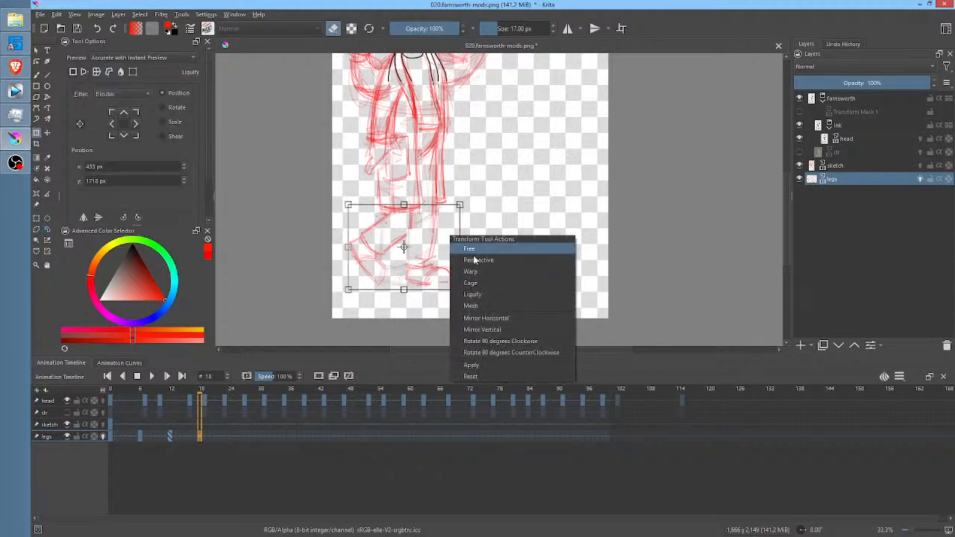
pyautogui.click(473, 294)
pyautogui.moveTo(378, 256); pyautogui.dragTo(418, 266)
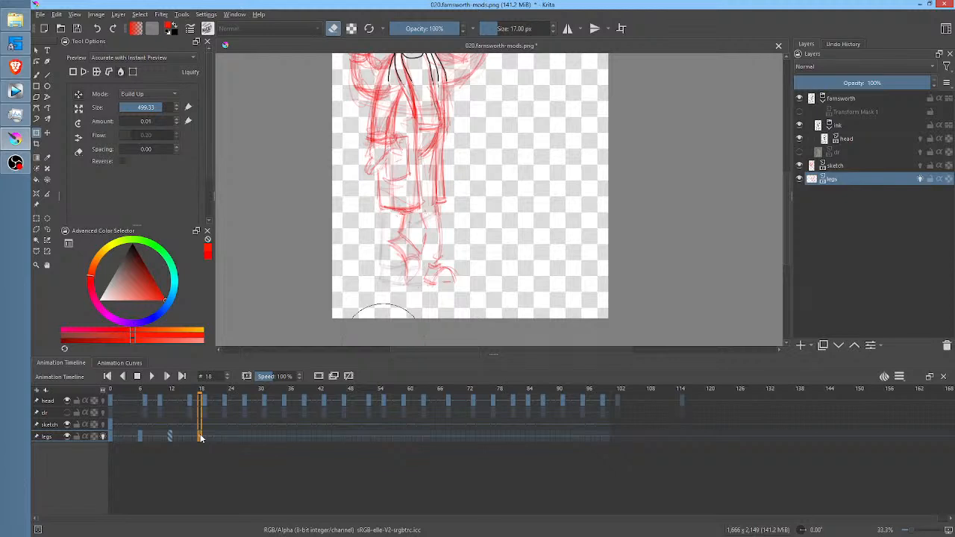
pyautogui.hotkey('ctrl', 'z')
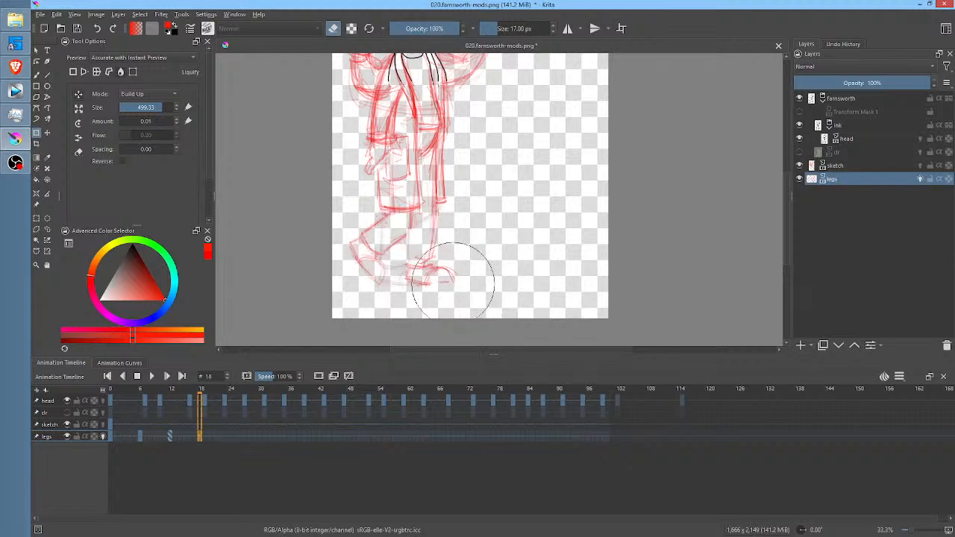
pyautogui.click(170, 435)
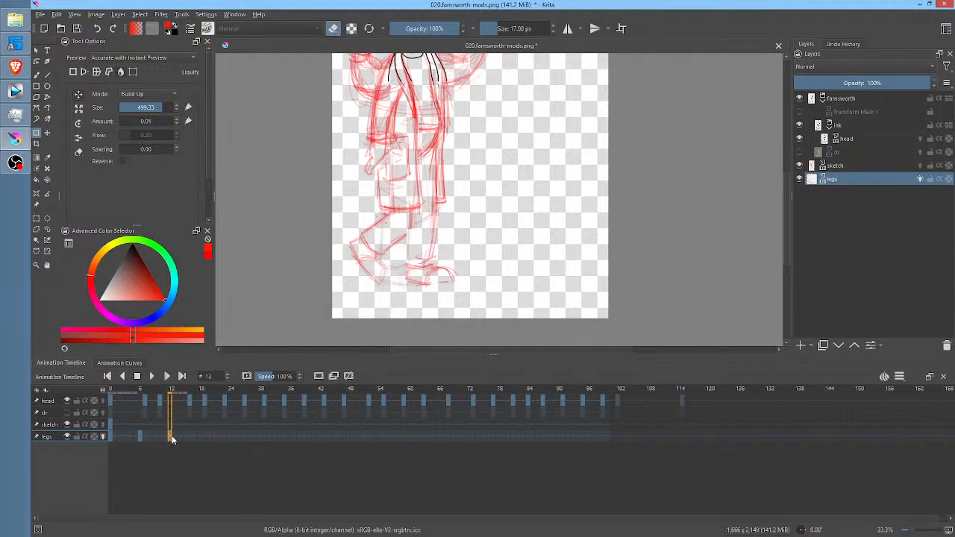
pyautogui.click(179, 435)
pyautogui.moveTo(389, 251); pyautogui.dragTo(373, 254)
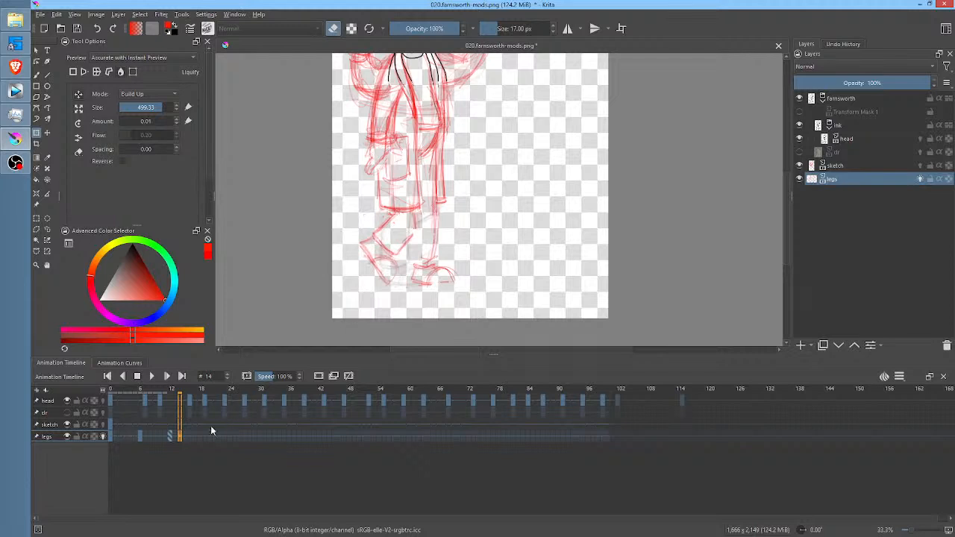
# Try another Liquify push on the raised near shoe at frame 16 and check frame 12.
pyautogui.click(188, 436)
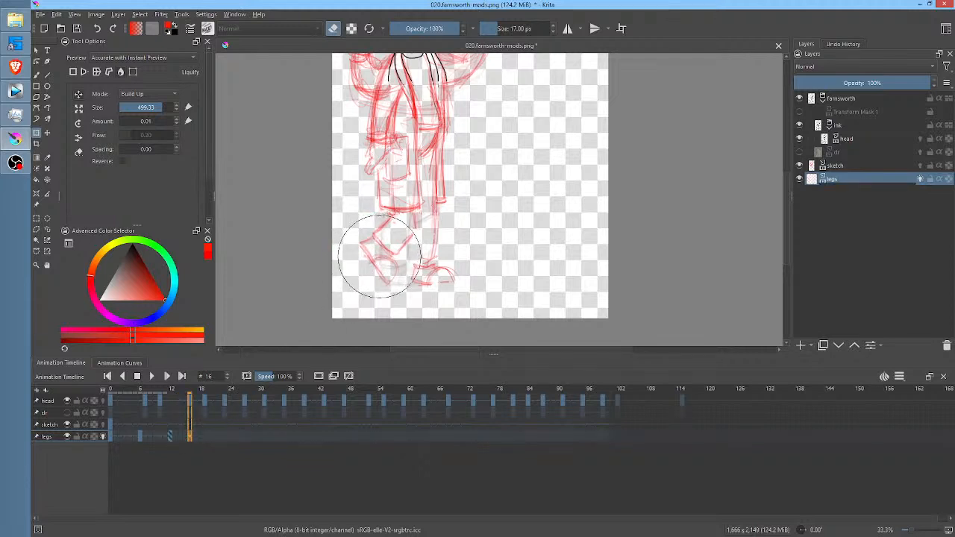
pyautogui.moveTo(382, 256)
pyautogui.mouseDown()
pyautogui.moveTo(373, 256)
pyautogui.moveTo(394, 297)
pyautogui.mouseUp()
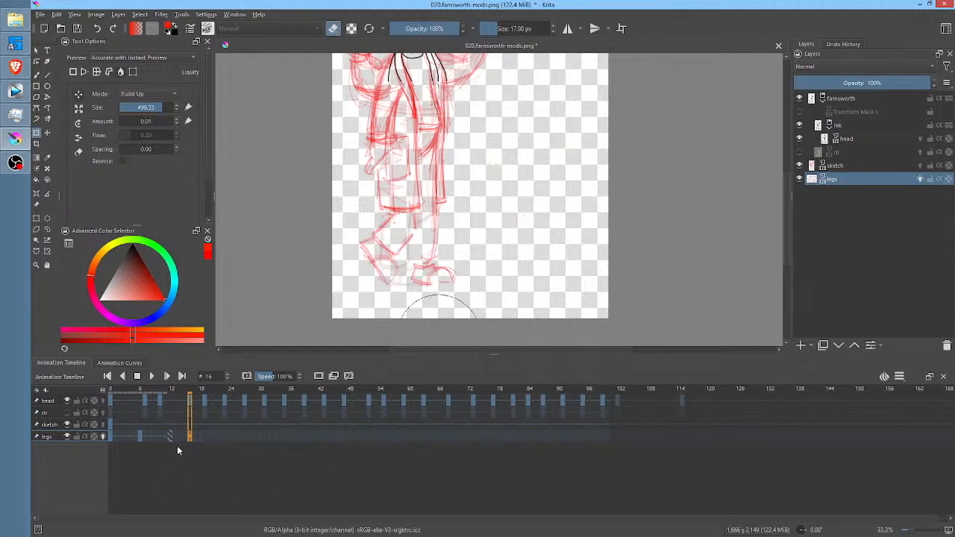
pyautogui.click(170, 436)
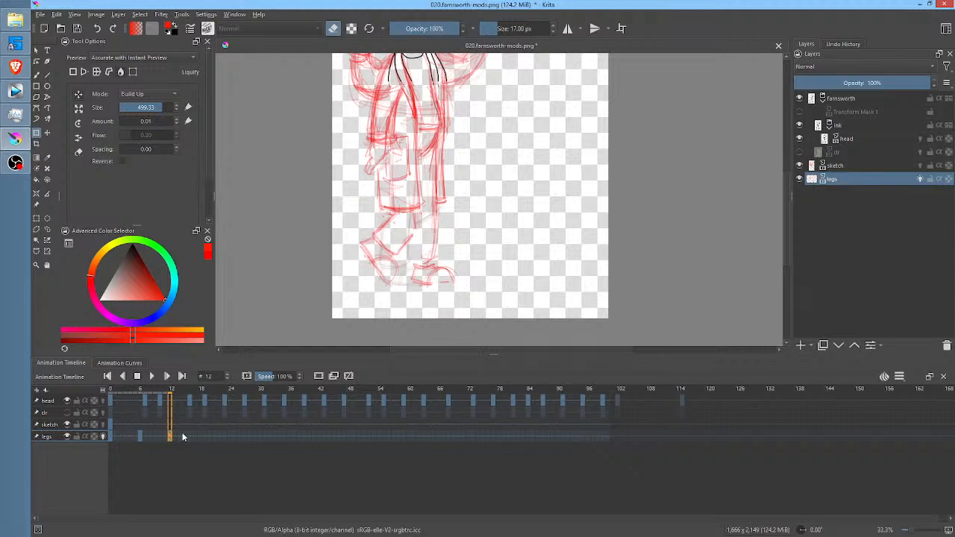
# Try duplicating the raised-leg drawing as in-between legs keyframes at frames 15 and 17.
pyautogui.click(184, 436)
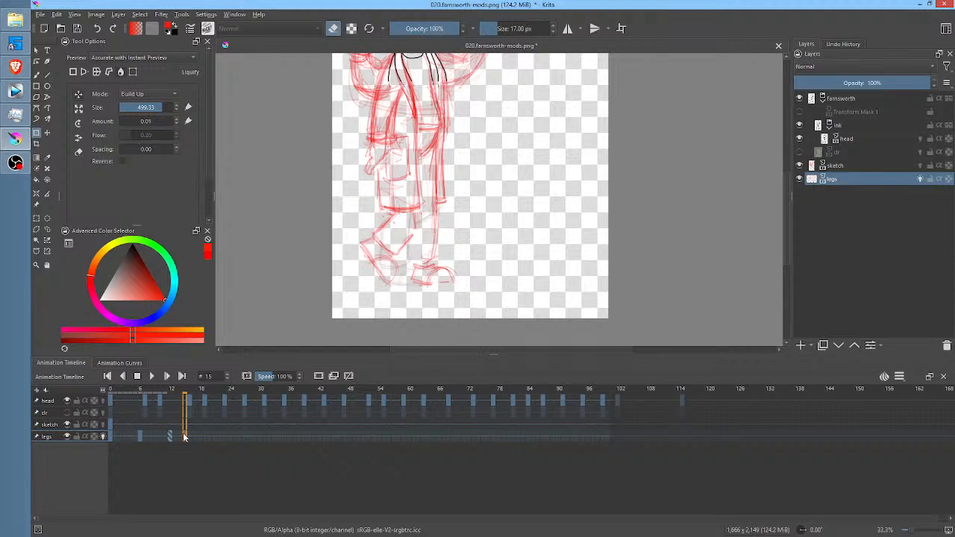
pyautogui.press('Right')
pyautogui.press('Right')
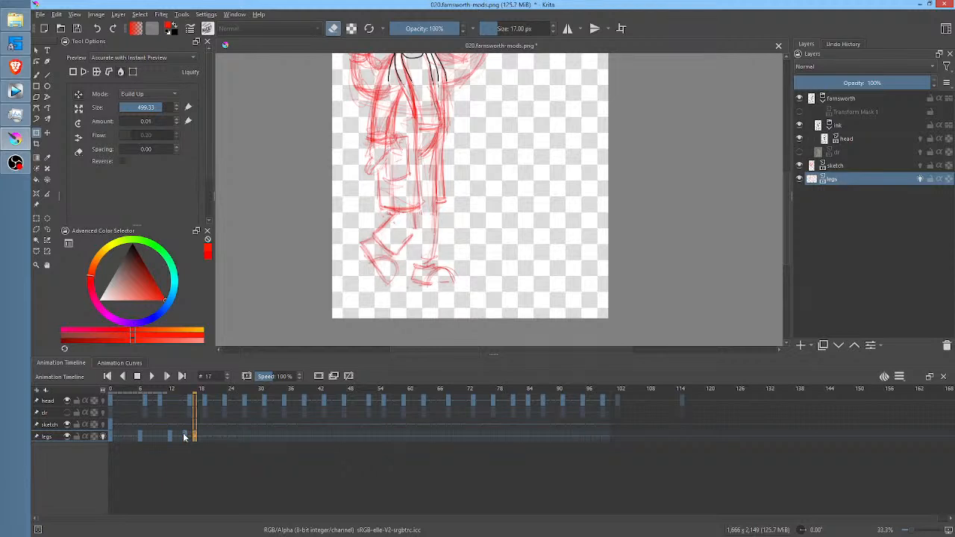
# Try pushing the legs forward on frame 17 with a 760.33 Liquify brush, and remove the in-between keyframes at frames 15 and 17.
pyautogui.click(184, 437)
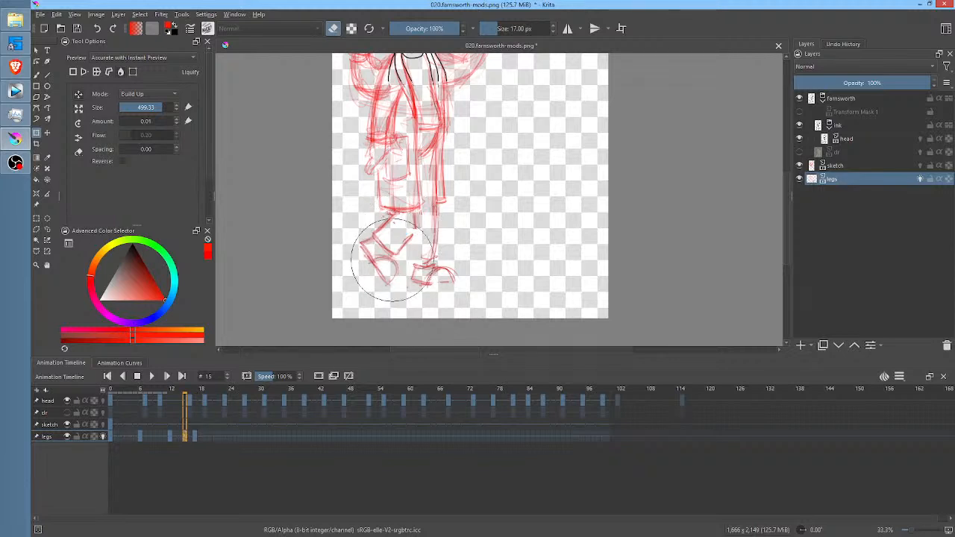
pyautogui.moveTo(377, 264)
pyautogui.keyDown('shift'); pyautogui.mouseDown()
pyautogui.moveTo(404, 264)
pyautogui.moveTo(383, 246)
pyautogui.moveTo(378, 273)
pyautogui.moveTo(335, 311)
pyautogui.mouseUp(); pyautogui.keyUp('shift')
pyautogui.click(195, 439)
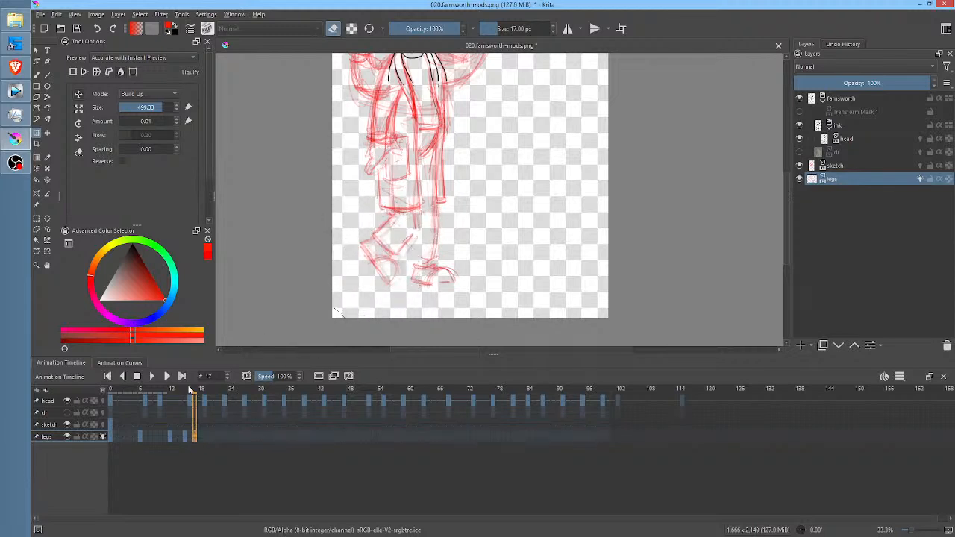
pyautogui.moveTo(373, 273)
pyautogui.keyDown('shift'); pyautogui.mouseDown()
pyautogui.moveTo(416, 273)
pyautogui.moveTo(374, 256)
pyautogui.moveTo(382, 255)
pyautogui.mouseUp(); pyautogui.keyUp('shift')
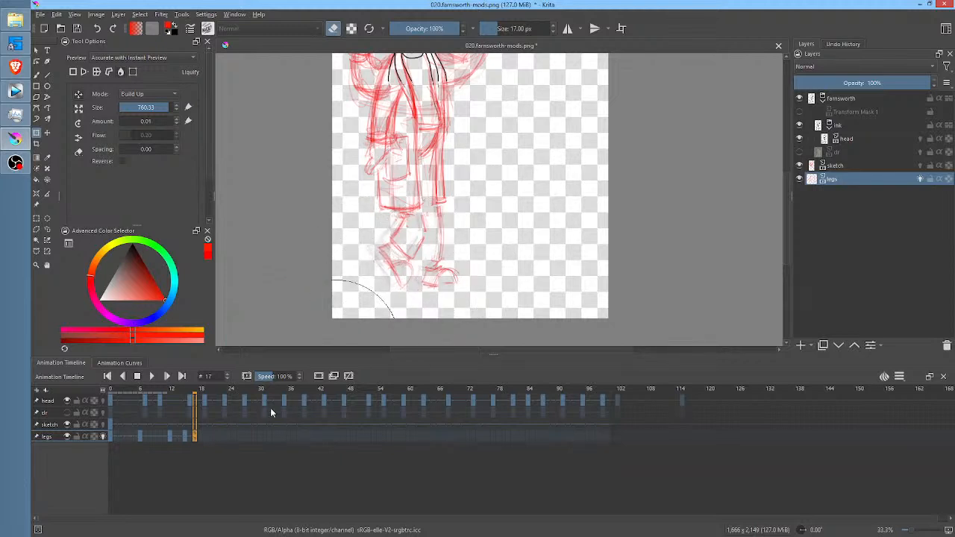
pyautogui.moveTo(209, 436); pyautogui.dragTo(184, 436)
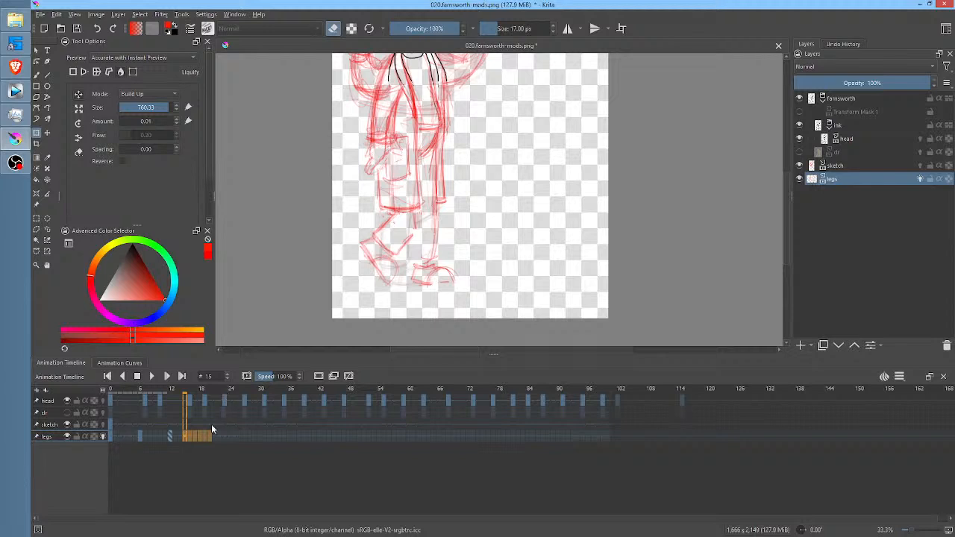
# Select legs frames 0 to 17 and play back the leg animation over that range.
pyautogui.click(201, 437)
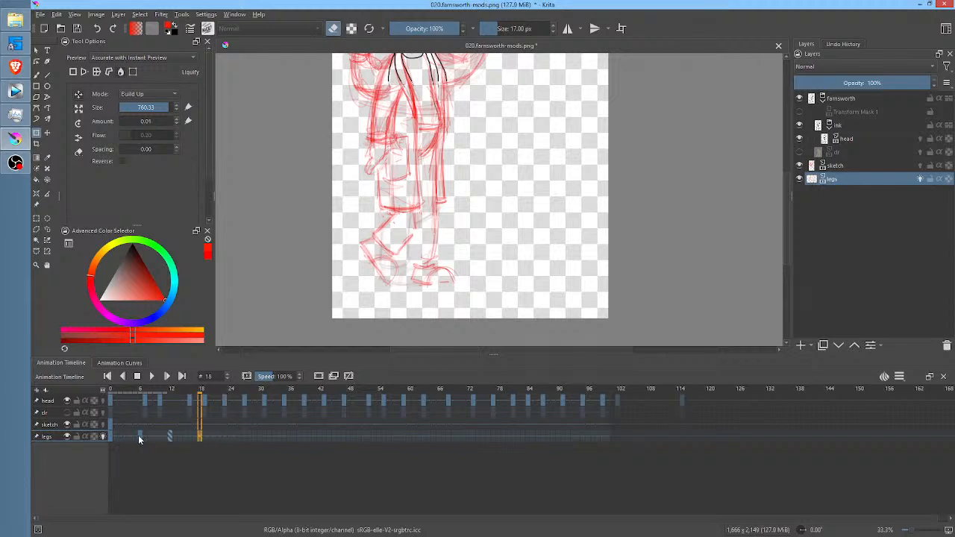
pyautogui.click(112, 437)
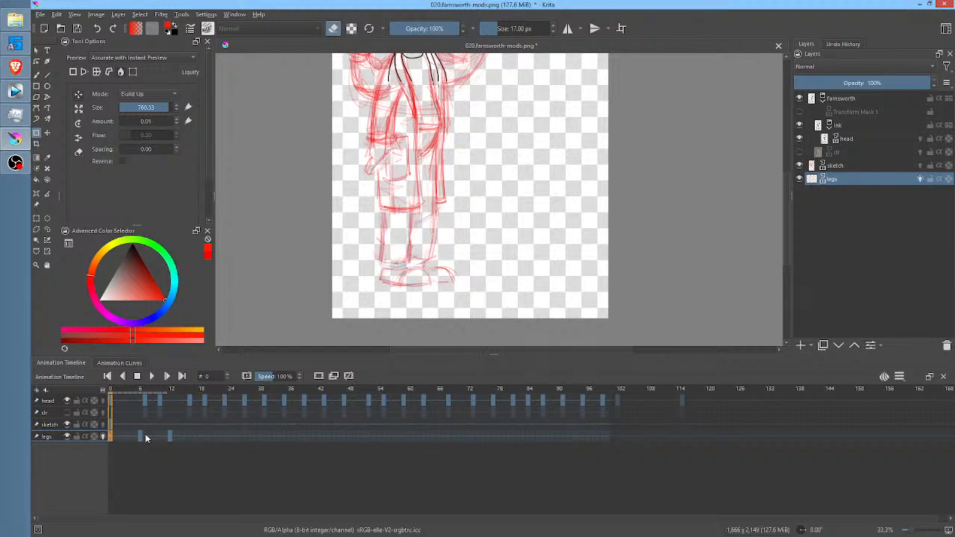
pyautogui.keyDown('shift'); pyautogui.click(199, 437); pyautogui.keyUp('shift')
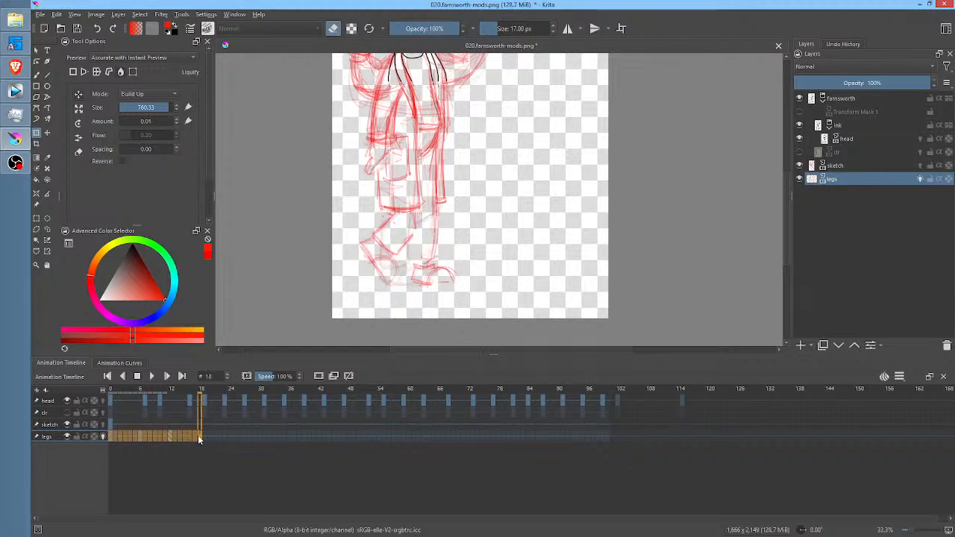
pyautogui.click(199, 439)
pyautogui.moveTo(196, 437); pyautogui.dragTo(106, 438)
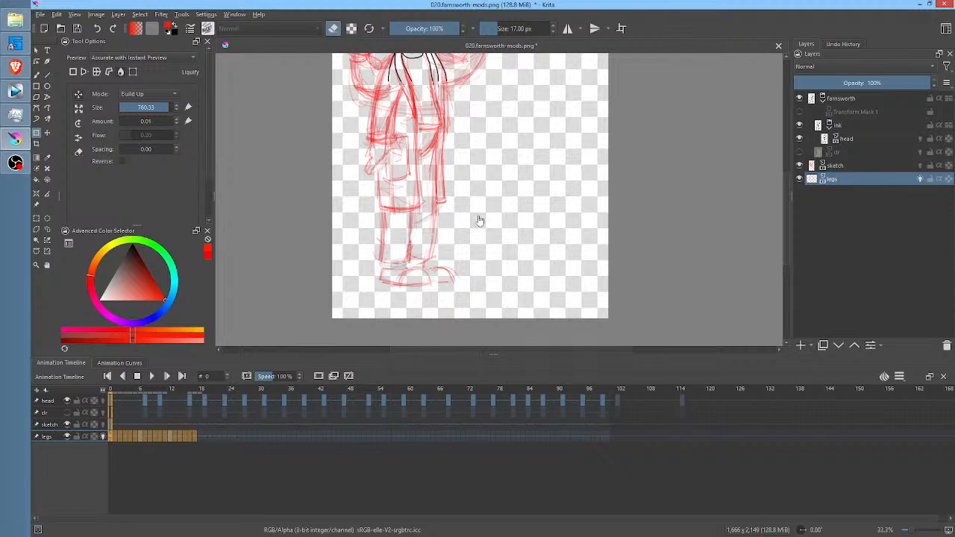
pyautogui.press('space')
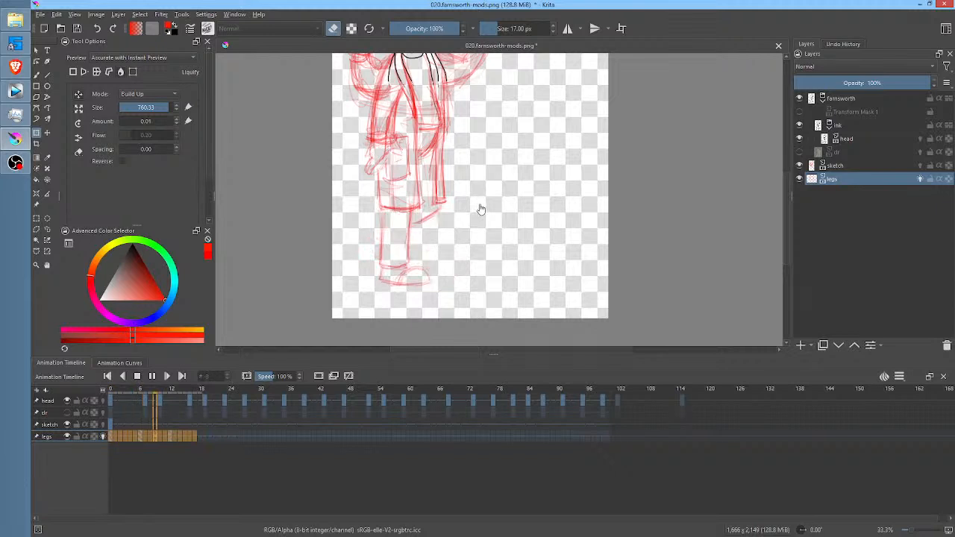
# Play back the legs animation from the first pose through frame 12 to judge the stepping motion.
pyautogui.scroll(-1, 481, 206)
pyautogui.moveTo(487, 205); pyautogui.dragTo(491, 224)
pyautogui.press('space')
pyautogui.click(169, 436)
pyautogui.keyDown('shift'); pyautogui.click(109, 434); pyautogui.keyUp('shift')
pyautogui.press('space')
pyautogui.press('space')
# Replay legs frames 0 to 17 and compare the individual poses at frames 6, 12 and 0.
pyautogui.click(196, 436)
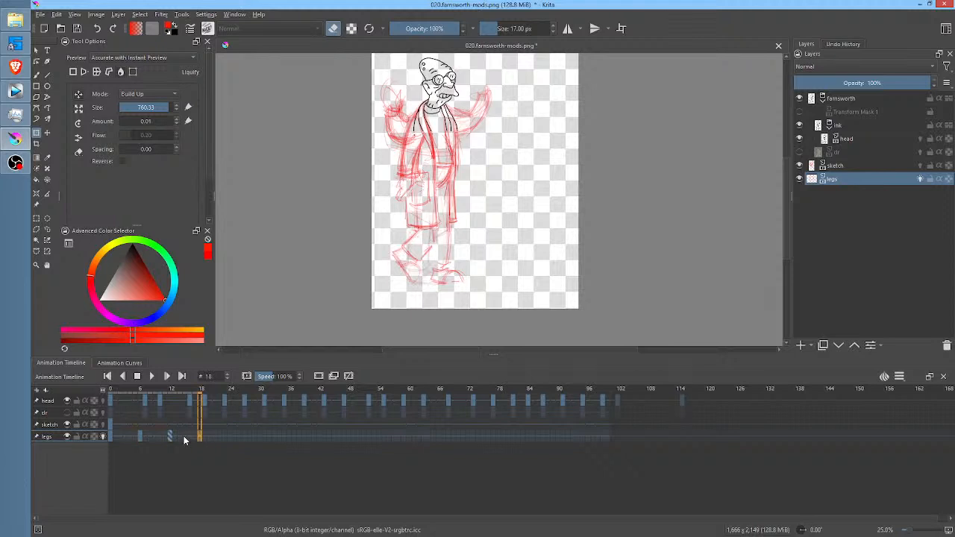
pyautogui.keyDown('shift'); pyautogui.click(111, 436); pyautogui.keyUp('shift')
pyautogui.press('space')
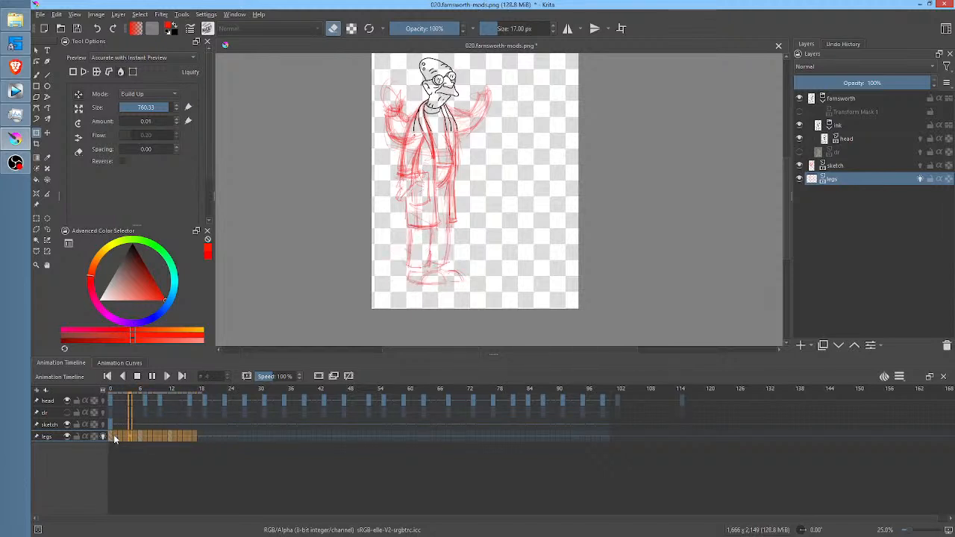
pyautogui.press('space')
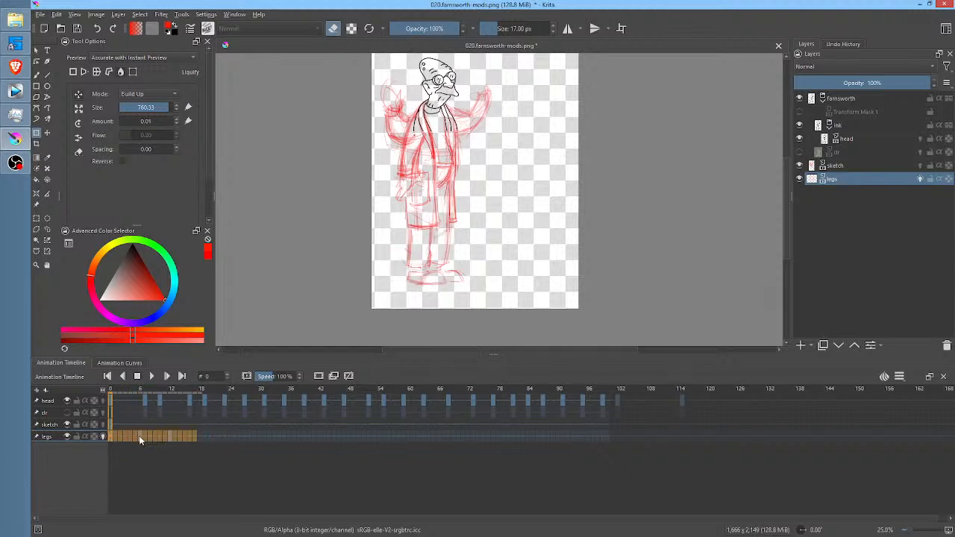
pyautogui.click(140, 437)
pyautogui.click(170, 436)
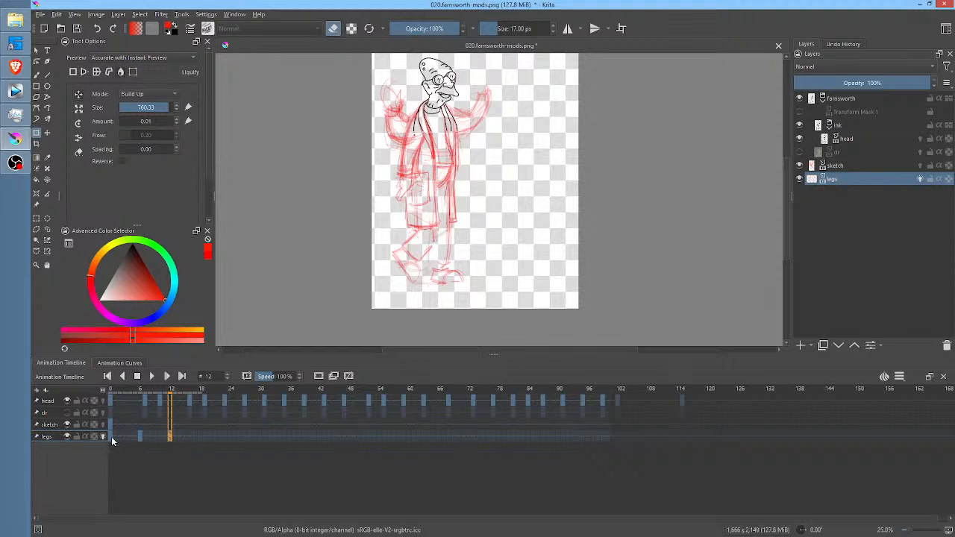
pyautogui.click(110, 438)
# Play back legs frames 6 to 18 and compare the poses at frames 6 and 12.
pyautogui.click(141, 436)
pyautogui.keyDown('shift'); pyautogui.click(200, 437); pyautogui.keyUp('shift')
pyautogui.press('space')
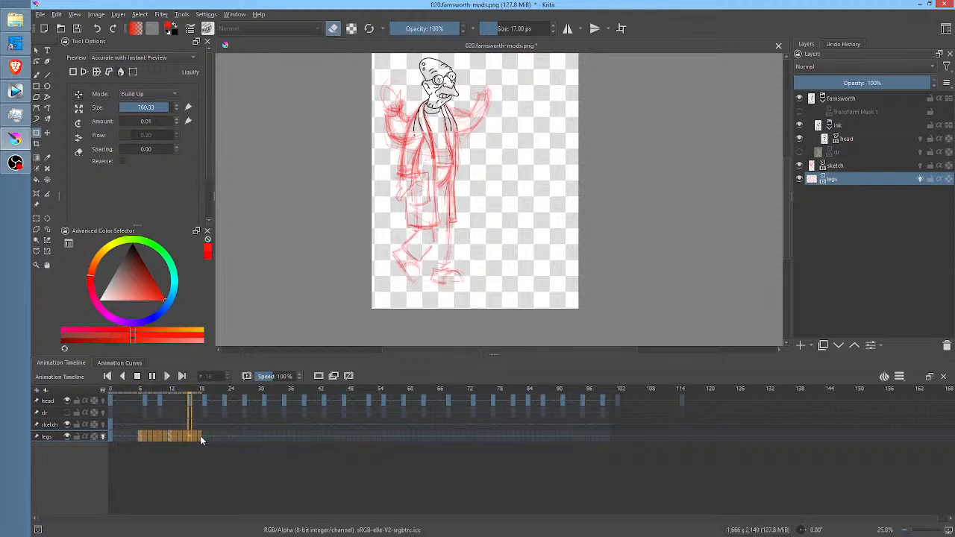
pyautogui.press('space')
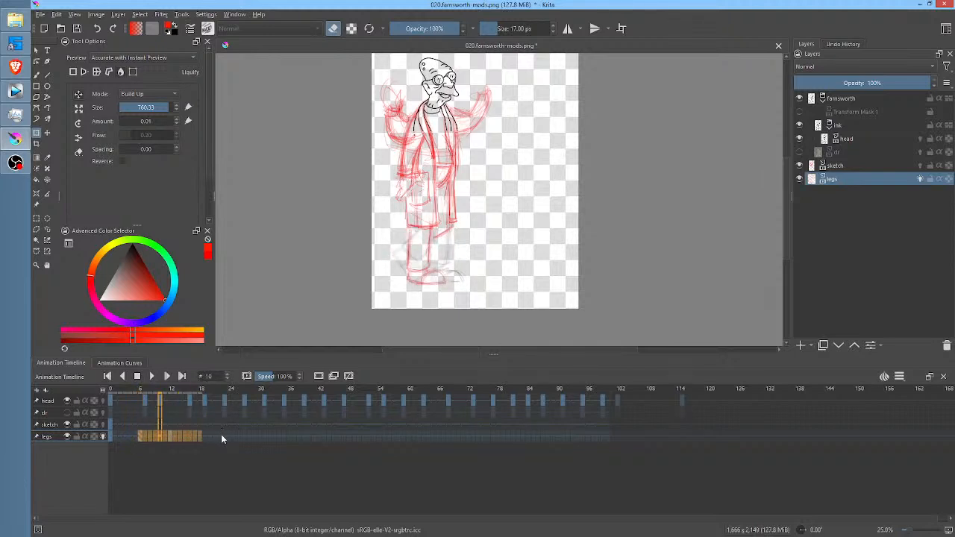
pyautogui.click(221, 435)
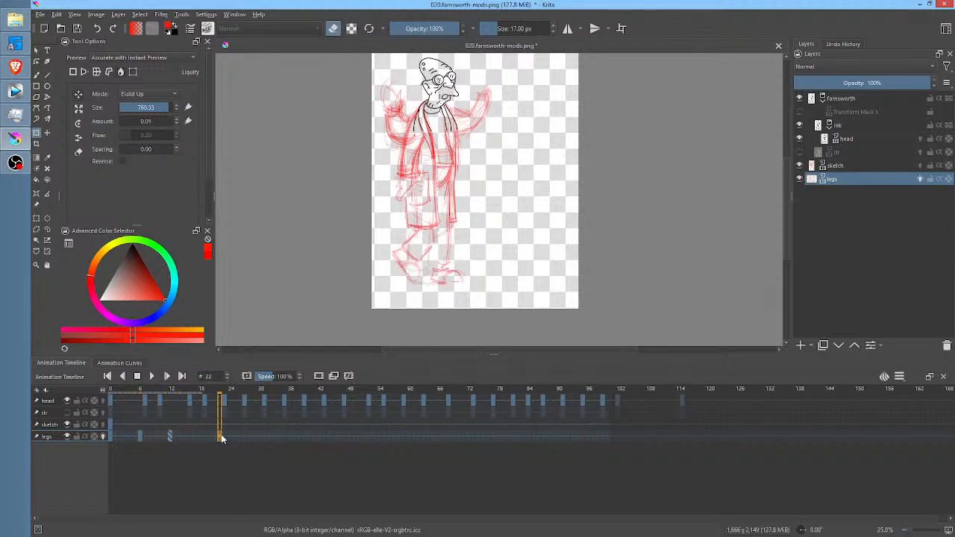
pyautogui.click(139, 436)
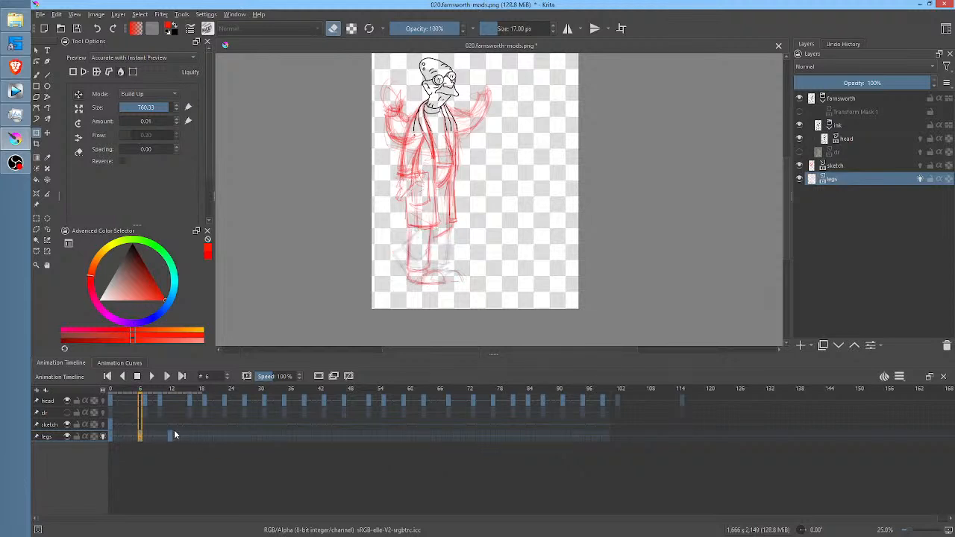
pyautogui.click(170, 436)
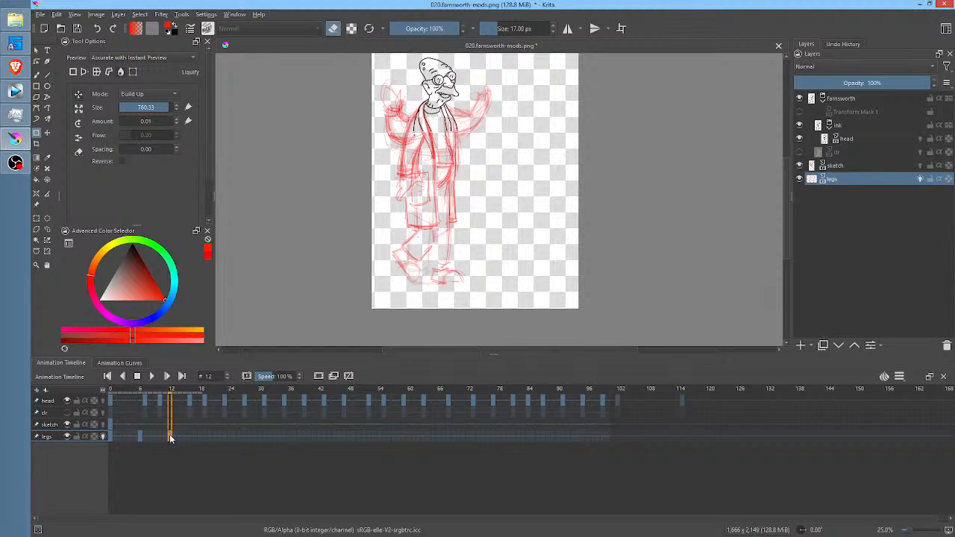
# Duplicate the legs keyframes from frames 6 to 12 so that the copies start at frame 19.
pyautogui.scroll(1, 442, 212)
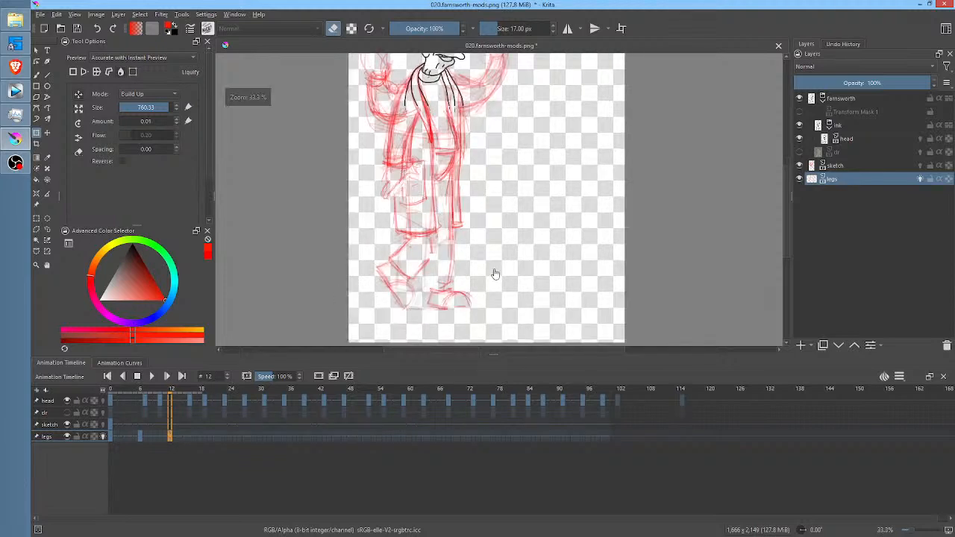
pyautogui.moveTo(495, 275); pyautogui.dragTo(499, 257)
pyautogui.moveTo(141, 438); pyautogui.dragTo(171, 437)
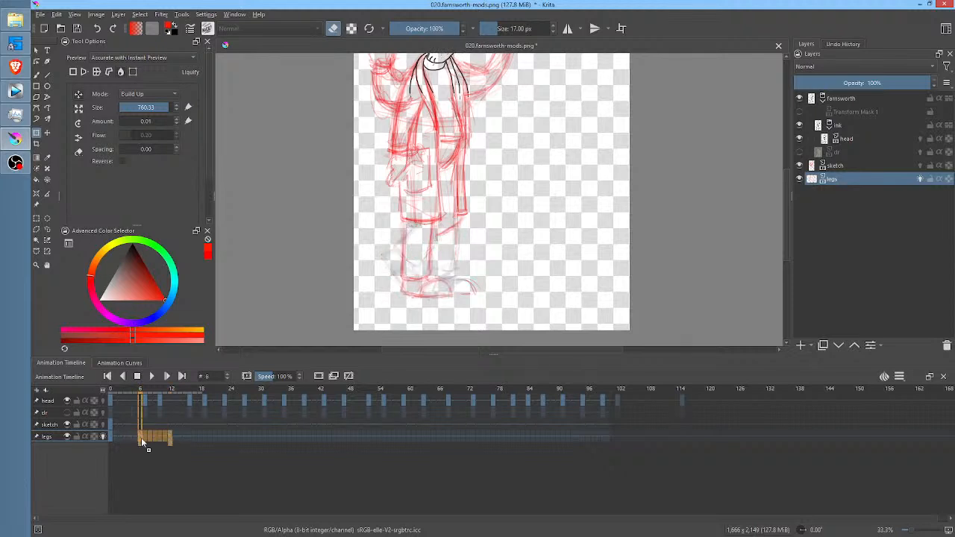
pyautogui.click(207, 438)
pyautogui.click(206, 438)
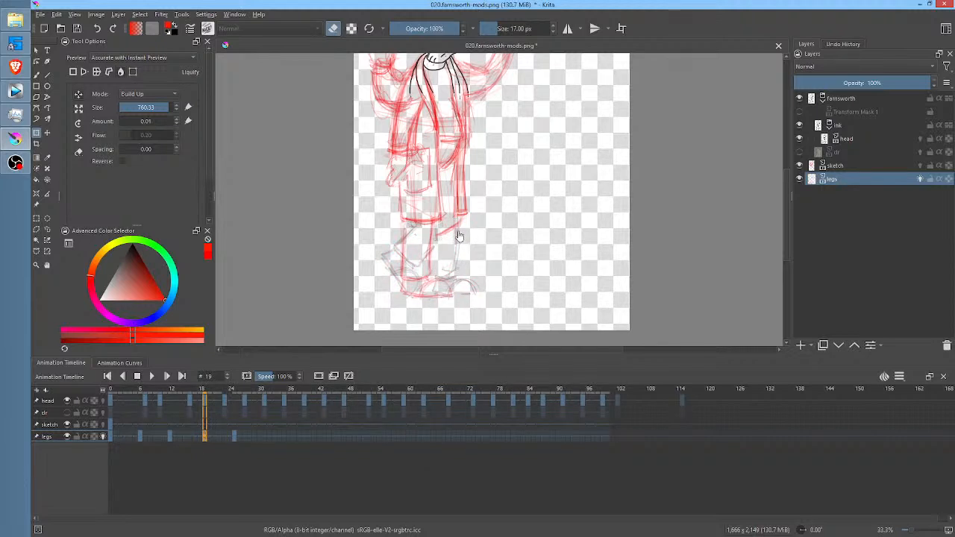
# On legs frame 25, lasso the raised near leg, rotate it, and move it onto the empty canvas beside the figure.
pyautogui.click(235, 436)
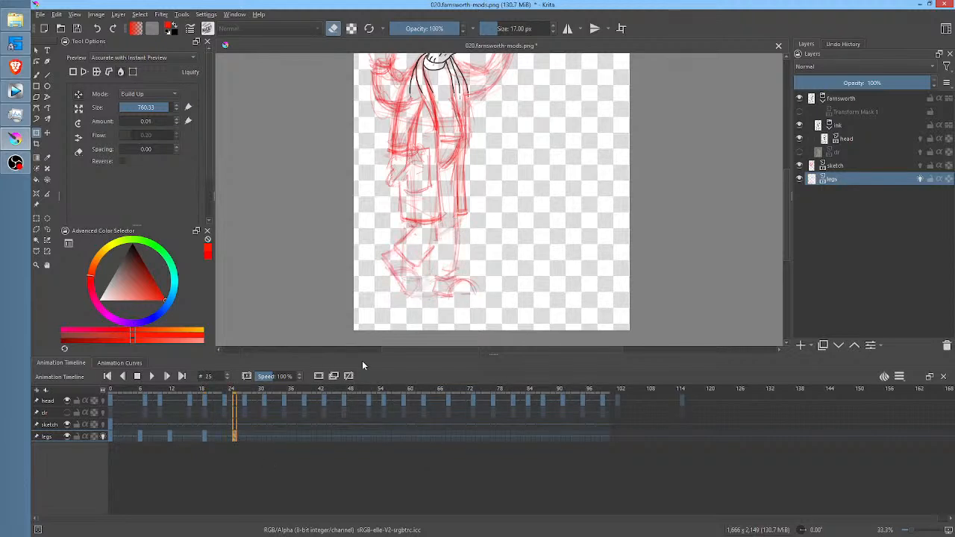
pyautogui.press('l')
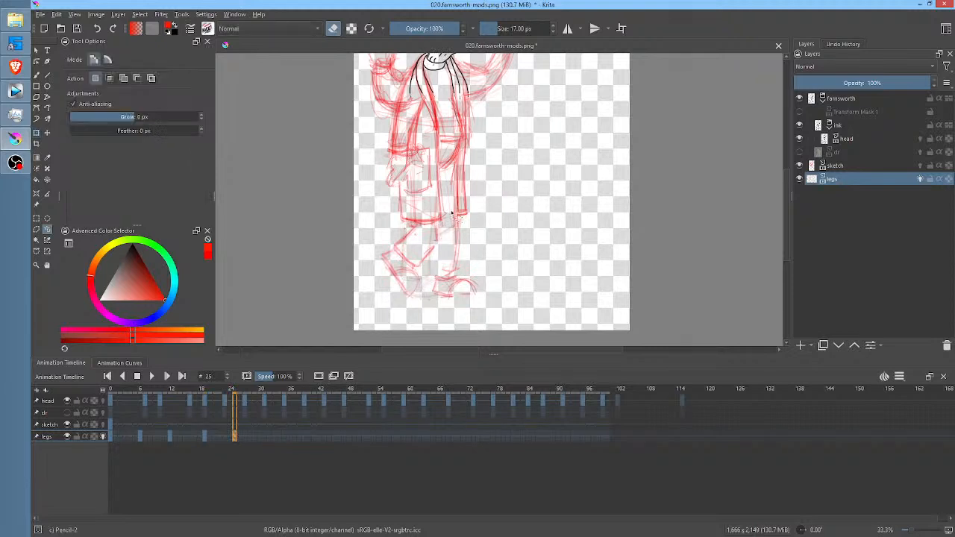
pyautogui.moveTo(416, 223)
pyautogui.mouseDown()
pyautogui.moveTo(389, 302)
pyautogui.moveTo(427, 292)
pyautogui.moveTo(441, 226)
pyautogui.mouseUp()
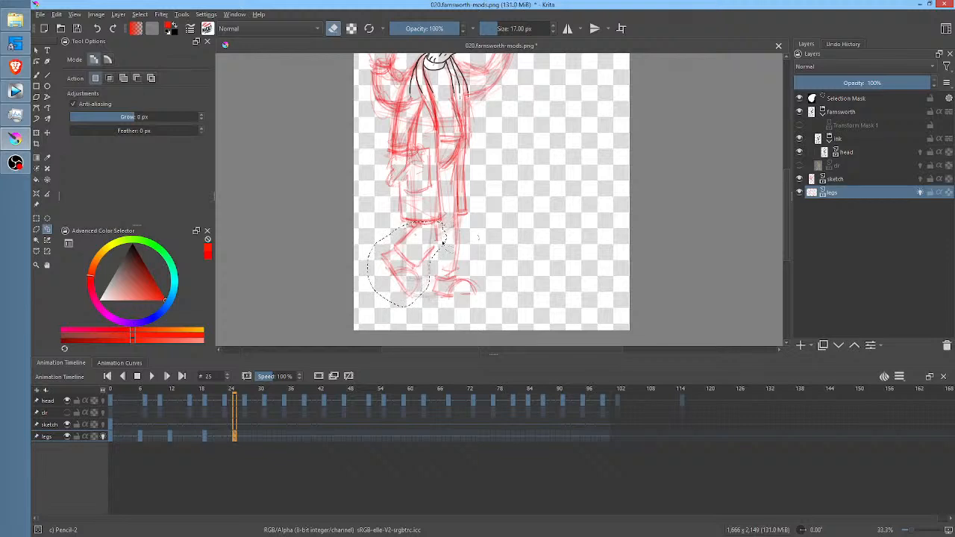
pyautogui.hotkey('ctrl', 't')
pyautogui.moveTo(435, 248); pyautogui.dragTo(443, 221)
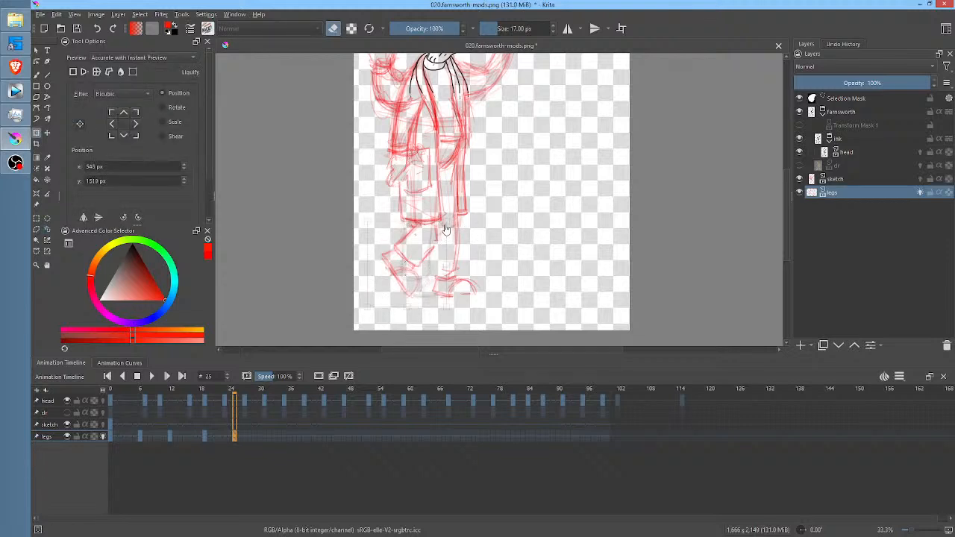
pyautogui.moveTo(478, 286); pyautogui.dragTo(501, 266)
pyautogui.moveTo(427, 252)
pyautogui.mouseDown()
pyautogui.moveTo(544, 202)
pyautogui.moveTo(536, 220)
pyautogui.moveTo(511, 211)
pyautogui.moveTo(569, 233)
pyautogui.moveTo(517, 231)
pyautogui.moveTo(507, 219)
pyautogui.moveTo(513, 210)
pyautogui.mouseUp()
# Lasso the lower part of the detached leg with its shoe and rotate it about the knee.
pyautogui.press('l')
pyautogui.hotkey('ctrl', 't')
pyautogui.moveTo(593, 249); pyautogui.dragTo(596, 222)
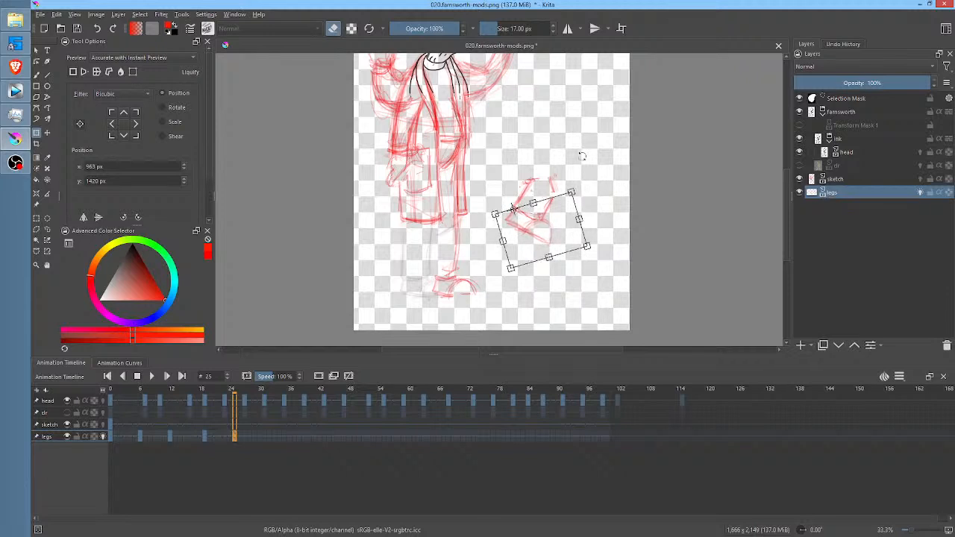
# Lasso the reshaped leg and reposition it under the coat at x 403 px, y 1681 px, undoing the extra nudge.
pyautogui.press('l')
pyautogui.moveTo(559, 149)
pyautogui.mouseDown()
pyautogui.moveTo(516, 166)
pyautogui.moveTo(565, 179)
pyautogui.moveTo(569, 216)
pyautogui.moveTo(505, 247)
pyautogui.moveTo(431, 266)
pyautogui.moveTo(419, 253)
pyautogui.mouseUp()
pyautogui.hotkey('ctrl', 't')
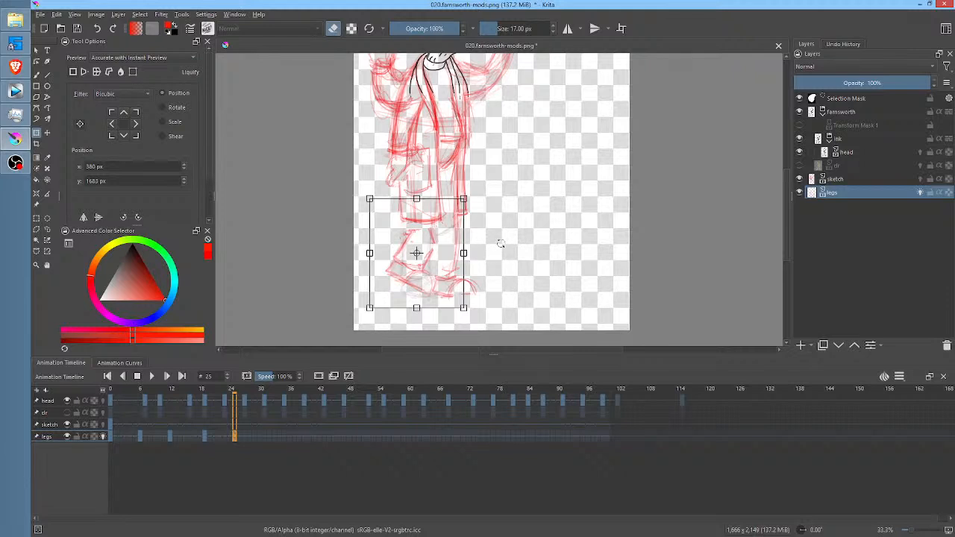
pyautogui.moveTo(425, 256); pyautogui.dragTo(427, 257)
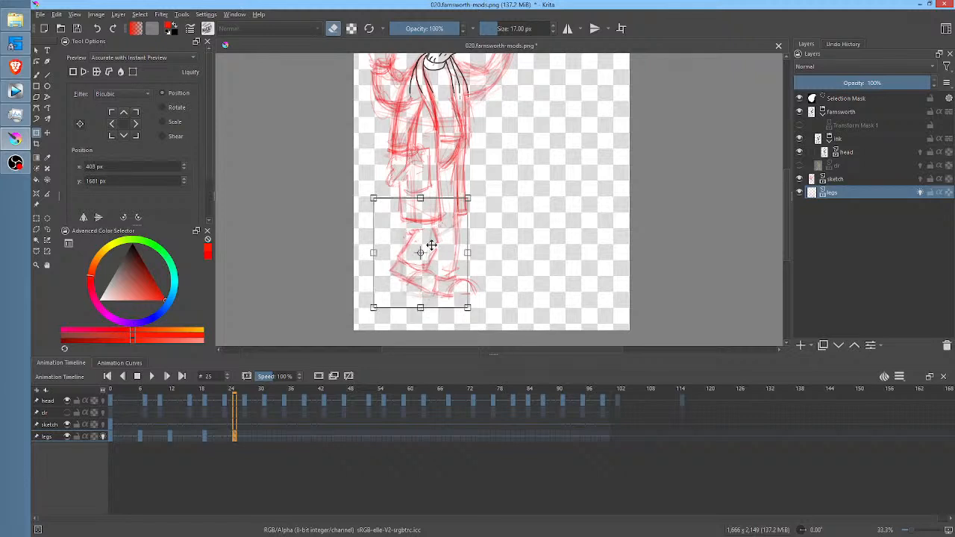
pyautogui.moveTo(431, 235); pyautogui.dragTo(421, 235)
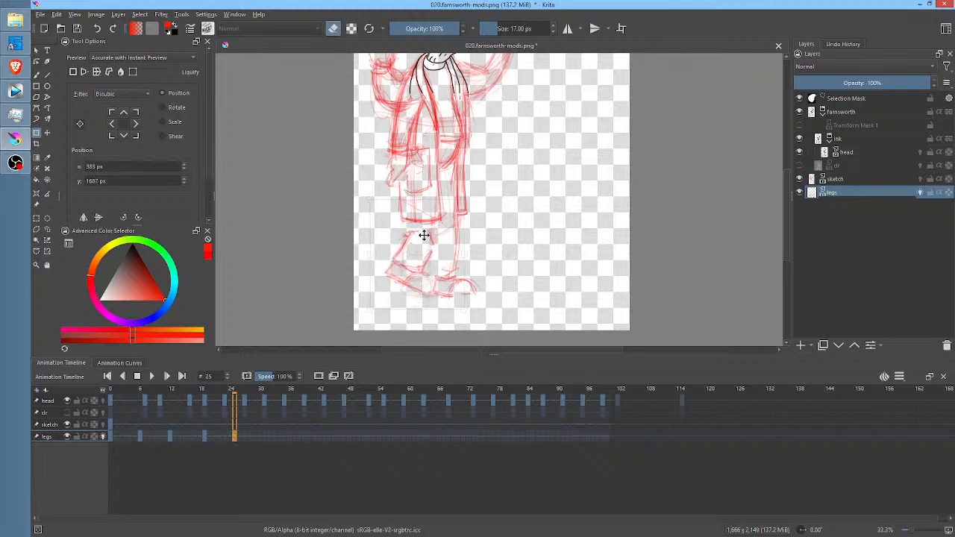
pyautogui.hotkey('ctrl', 'z')
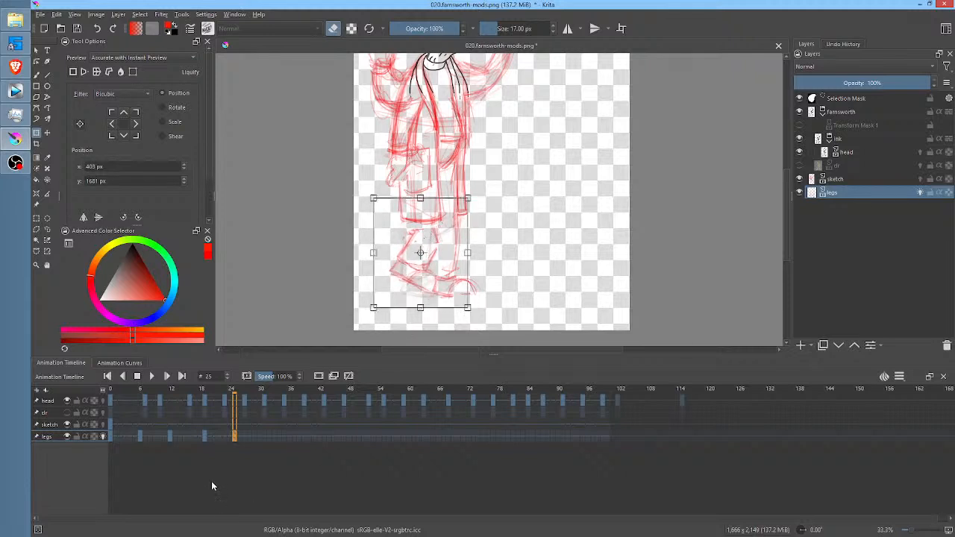
# Select legs frames 19 to 31 and play back the reworked step over that range.
pyautogui.click(206, 437)
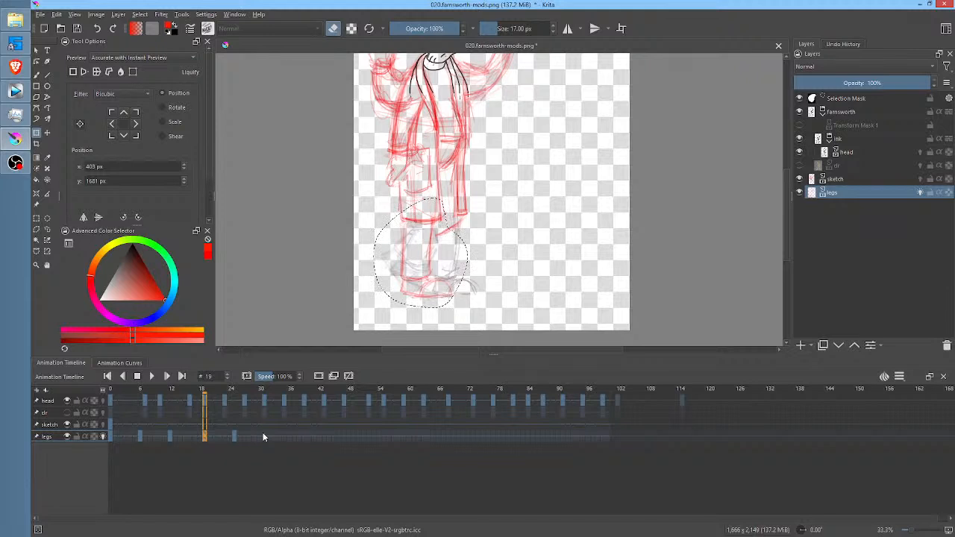
pyautogui.keyDown('shift'); pyautogui.click(262, 436); pyautogui.keyUp('shift')
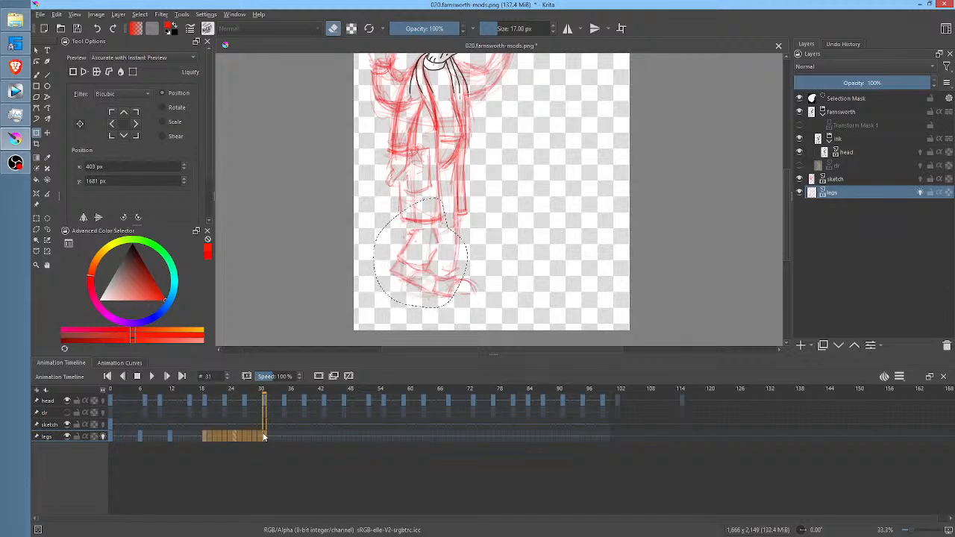
pyautogui.press('space')
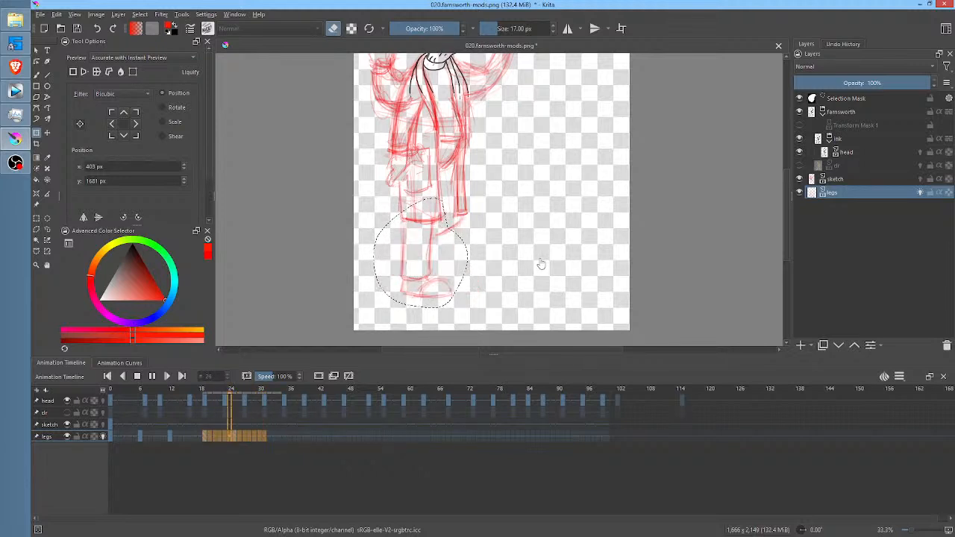
pyautogui.scroll(-1, 552, 240)
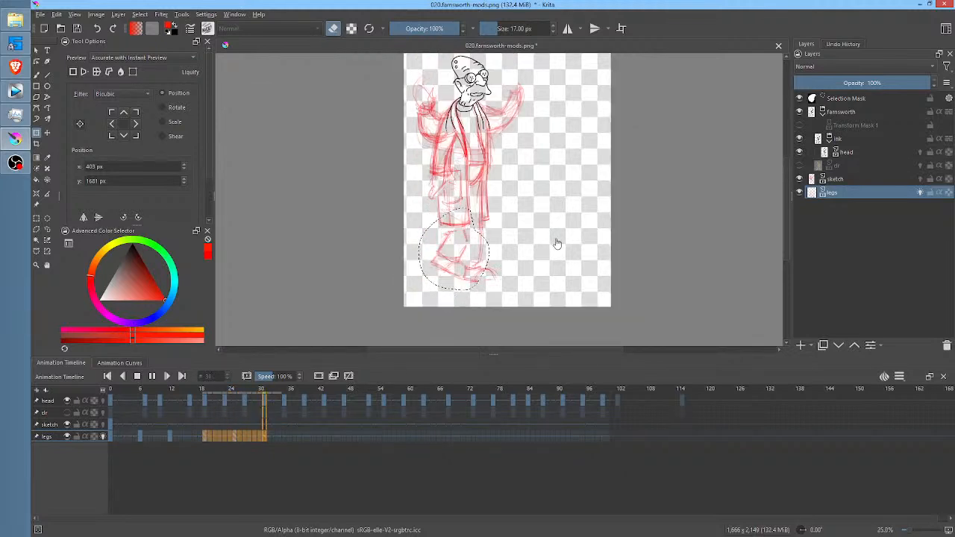
pyautogui.press('space')
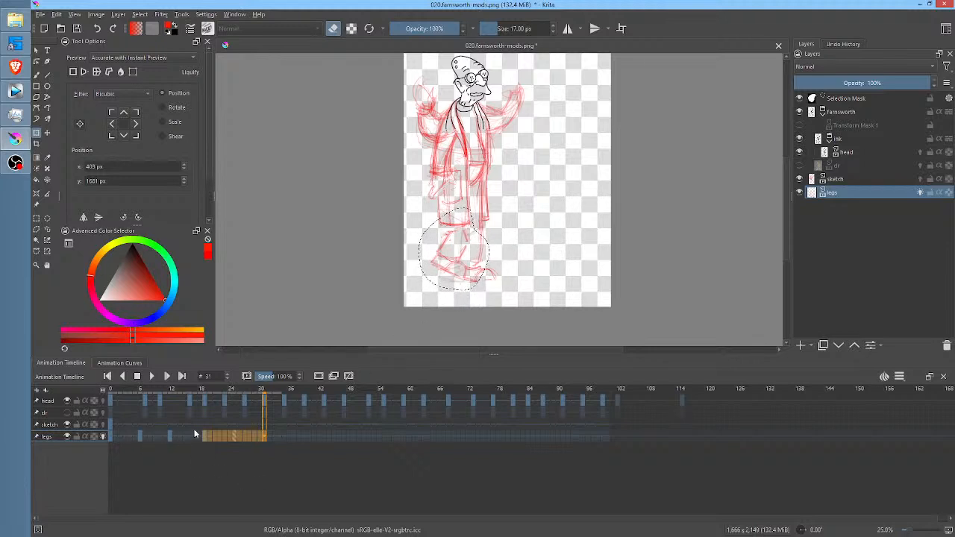
# Move the reworked legs frames from 19–31 onto frames 6–18 and play them back.
pyautogui.moveTo(205, 436); pyautogui.dragTo(142, 437)
pyautogui.press('space')
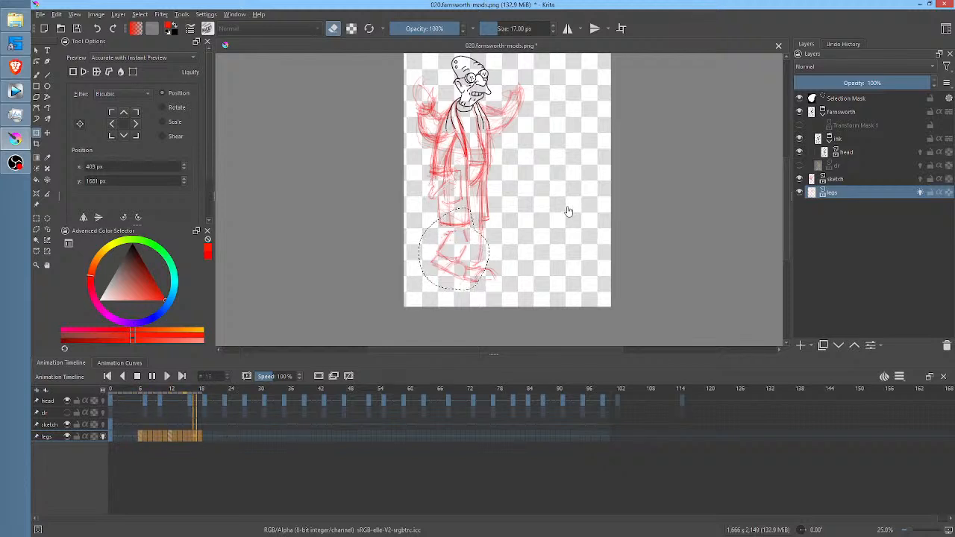
pyautogui.press('space')
# Clear the canvas selection and paste clones of the legs keyframes at frames 6 and 12 starting at frame 18.
pyautogui.click(110, 435)
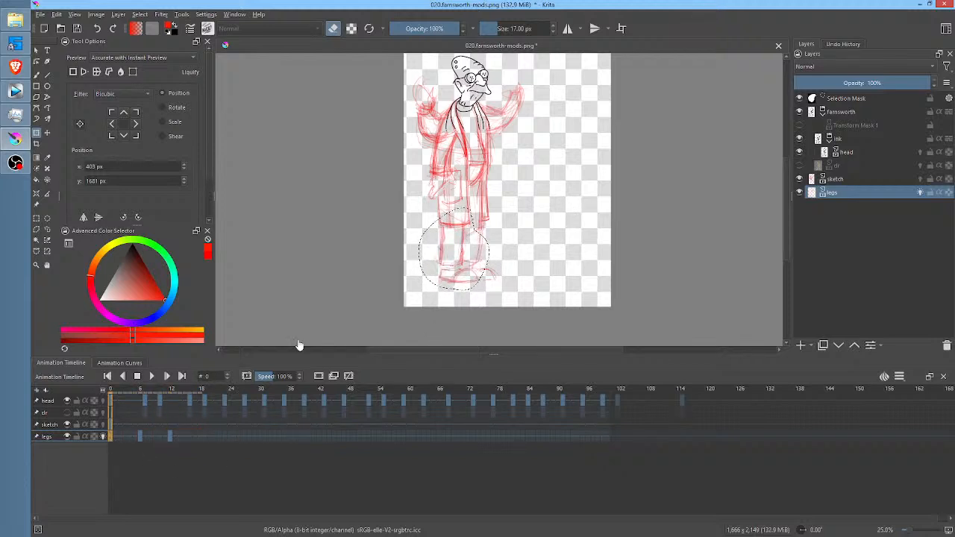
pyautogui.hotkey('ctrl', 'shift', 'a')
pyautogui.click(141, 438)
pyautogui.keyDown('shift'); pyautogui.click(170, 437); pyautogui.keyUp('shift')
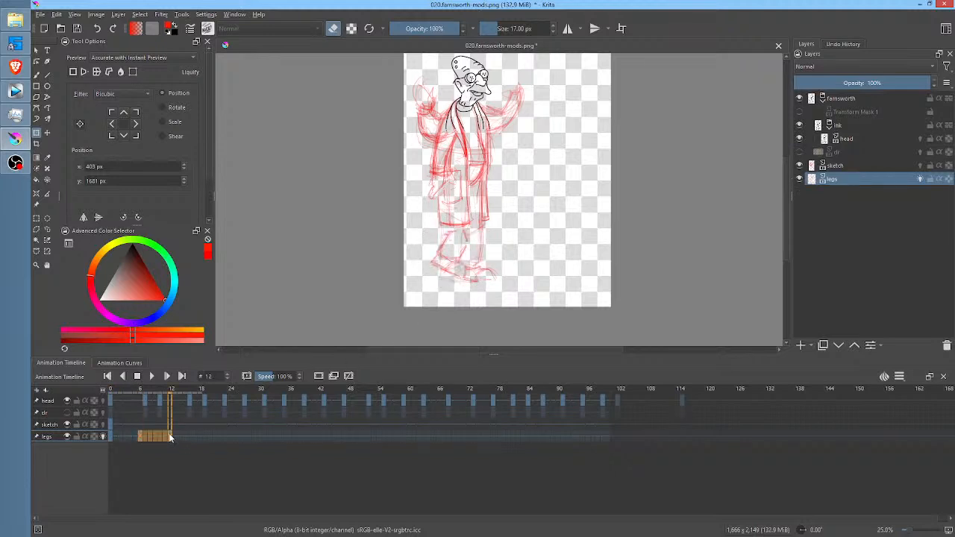
pyautogui.rightClick(170, 438)
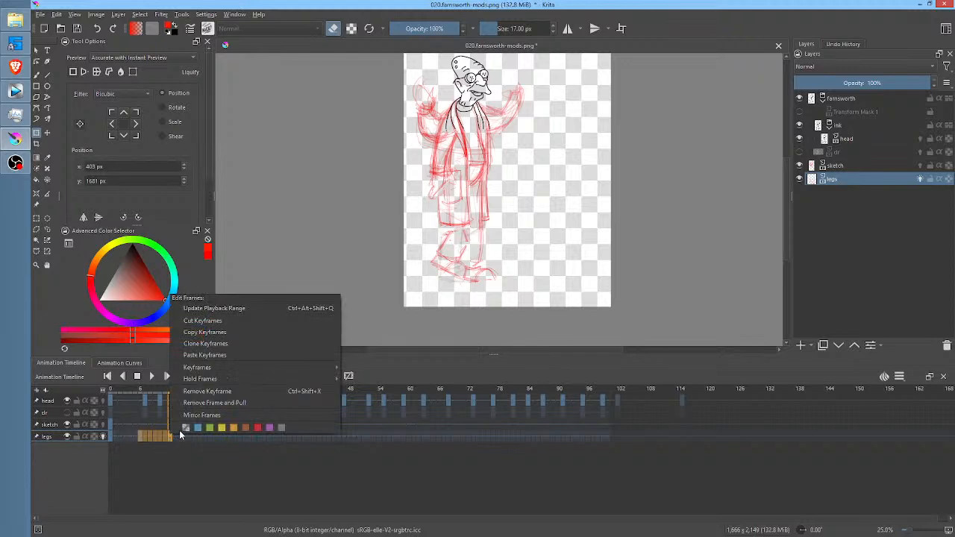
pyautogui.click(237, 343)
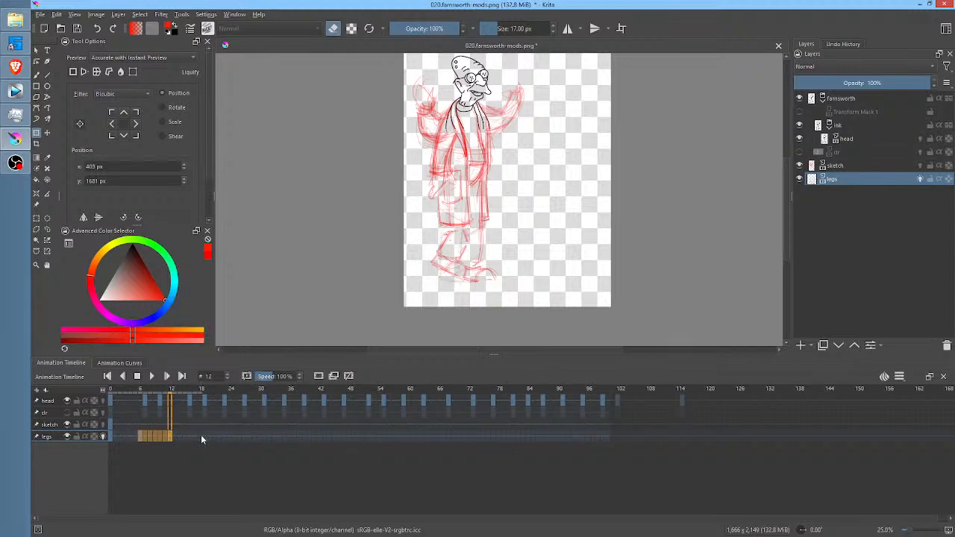
pyautogui.click(203, 436)
pyautogui.rightClick(200, 438)
pyautogui.click(235, 358)
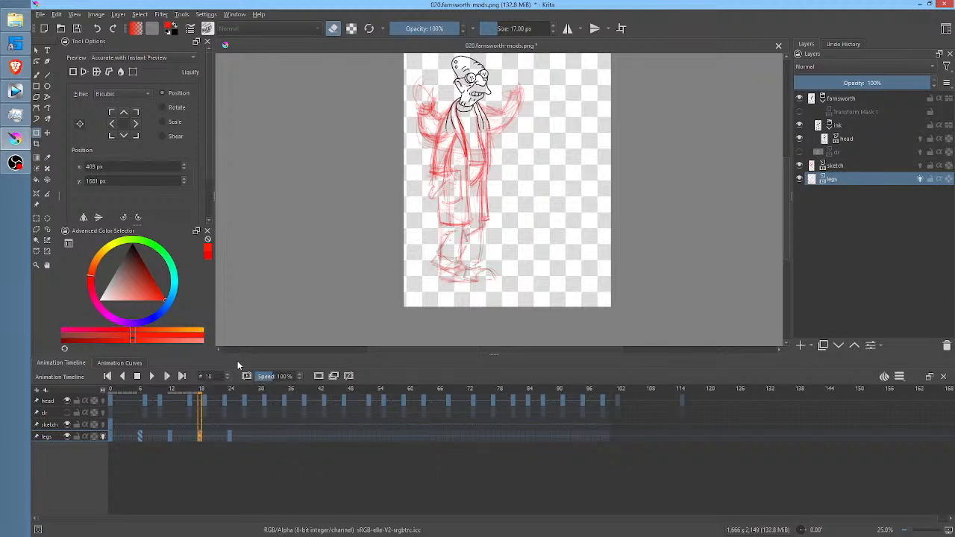
# Clone the legs keyframes from frames 18–24 and paste the clones starting at frame 31.
pyautogui.keyDown('shift'); pyautogui.click(230, 437); pyautogui.keyUp('shift')
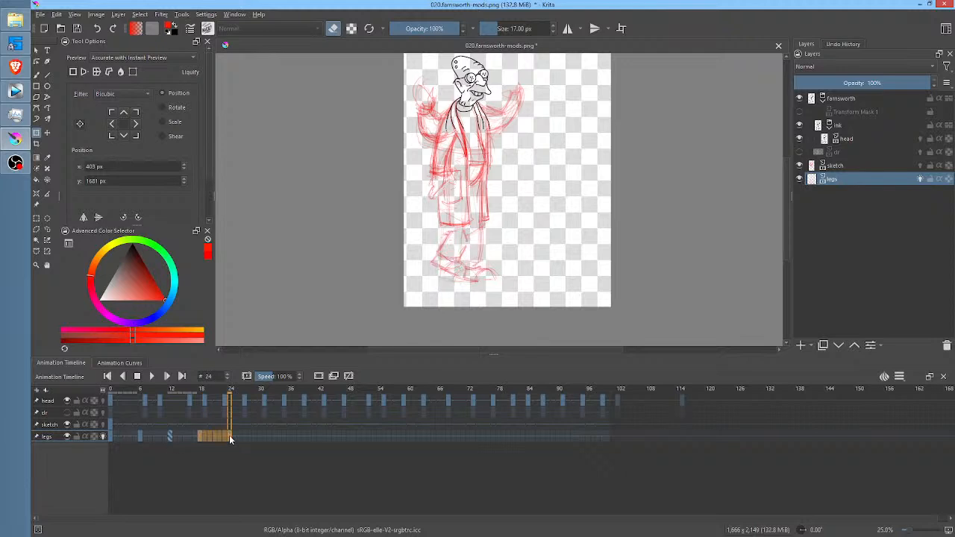
pyautogui.rightClick(230, 437)
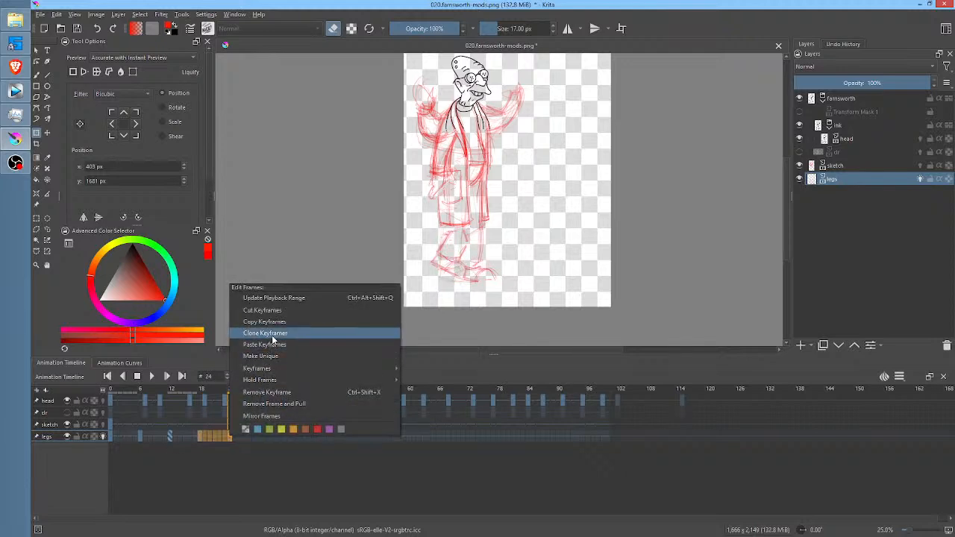
pyautogui.click(273, 334)
pyautogui.click(263, 436)
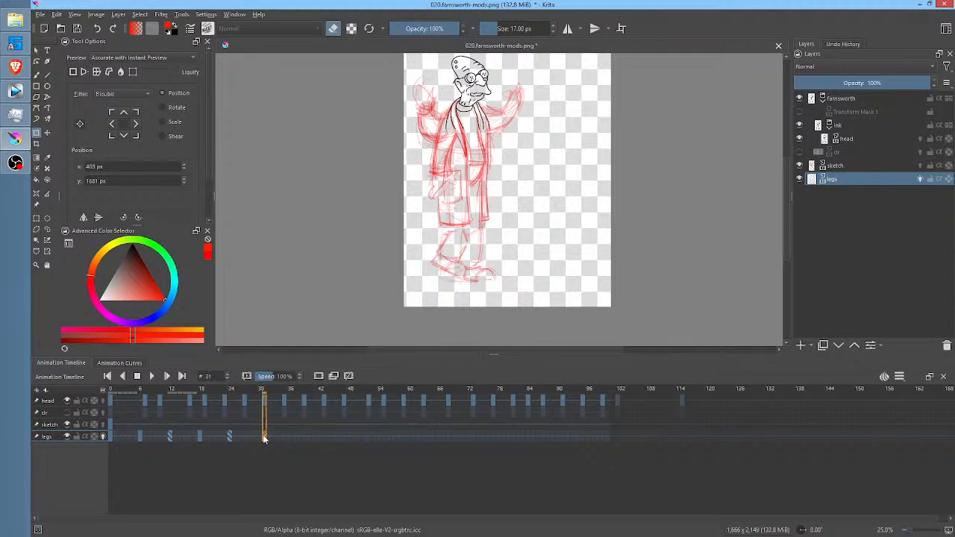
pyautogui.rightClick(263, 438)
pyautogui.moveTo(309, 368)
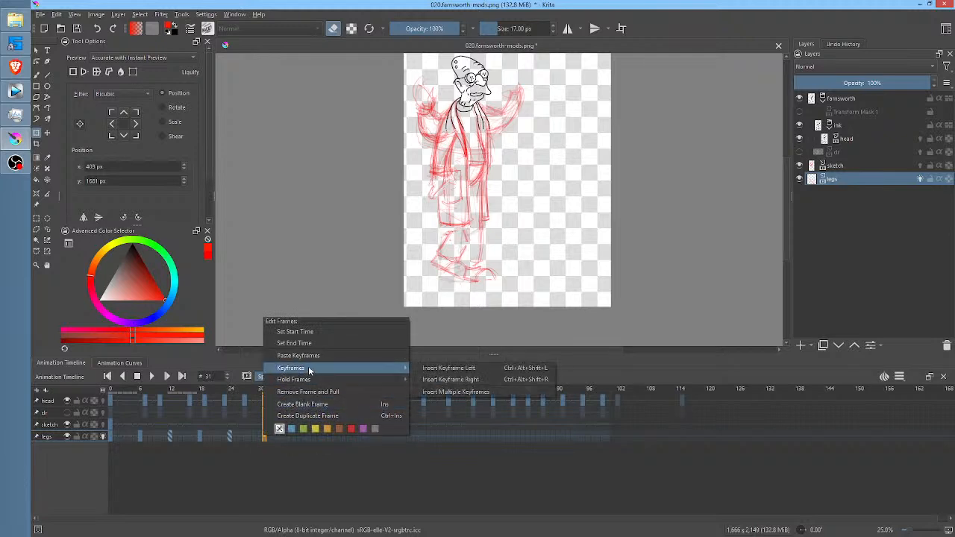
pyautogui.click(313, 357)
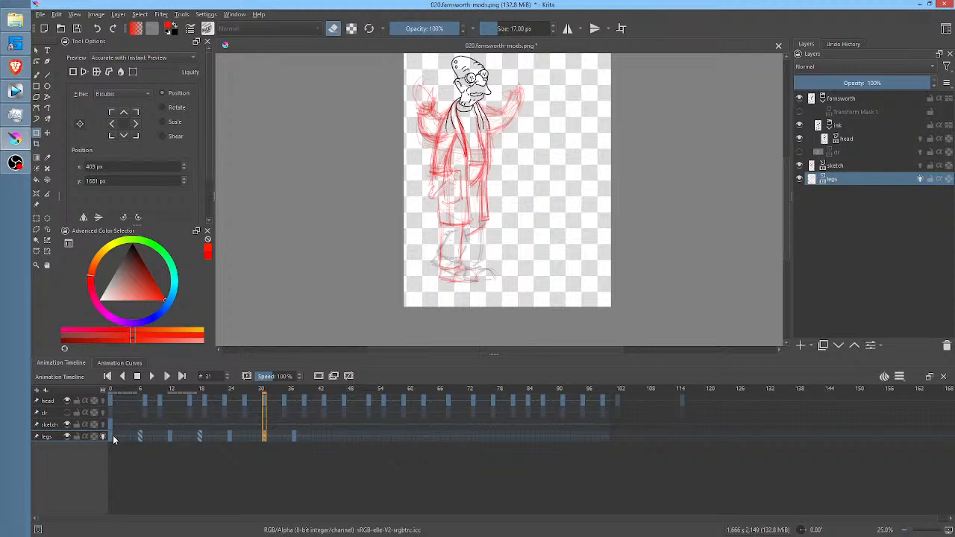
# Clone the legs keyframes across frames 6–37 and paste the clones starting at frame 43.
pyautogui.click(141, 436)
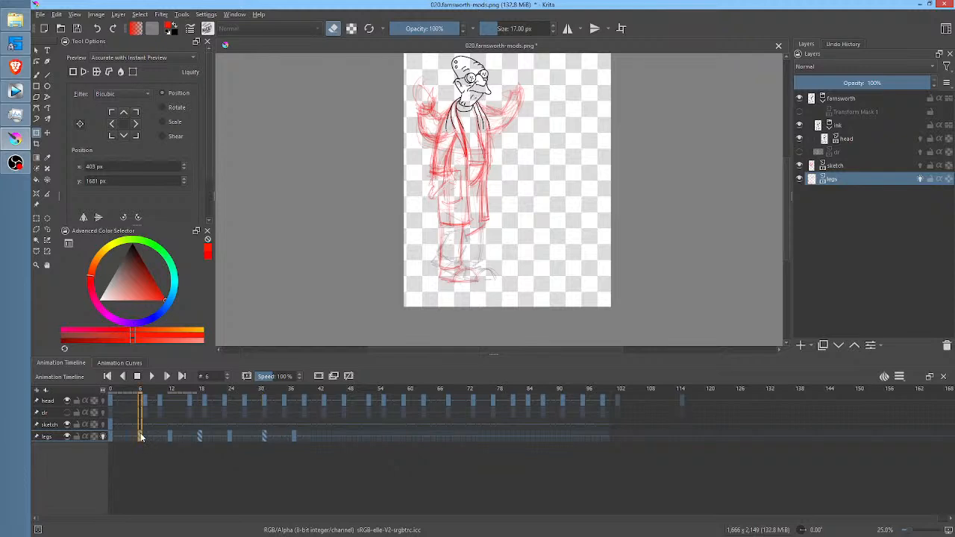
pyautogui.keyDown('shift'); pyautogui.click(296, 438); pyautogui.keyUp('shift')
pyautogui.rightClick(295, 439)
pyautogui.click(357, 340)
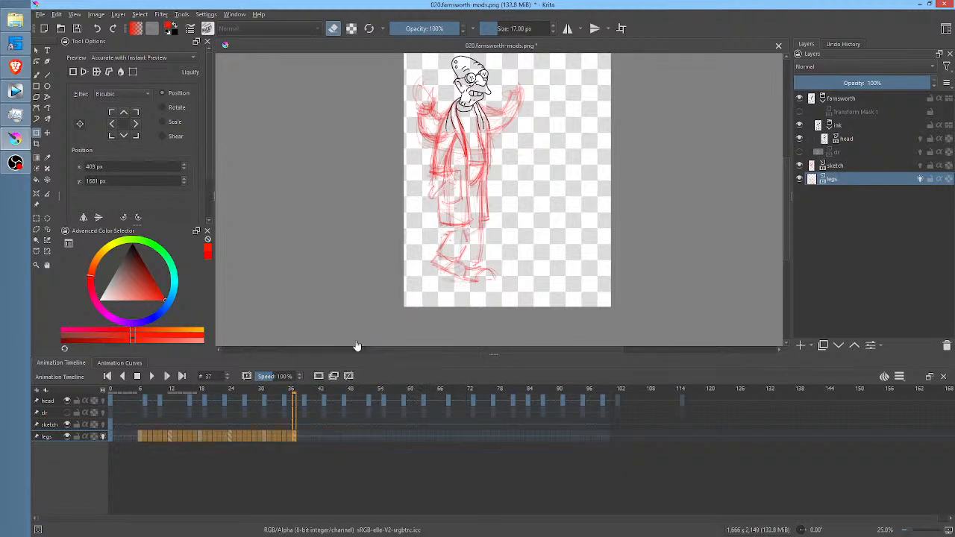
pyautogui.click(328, 440)
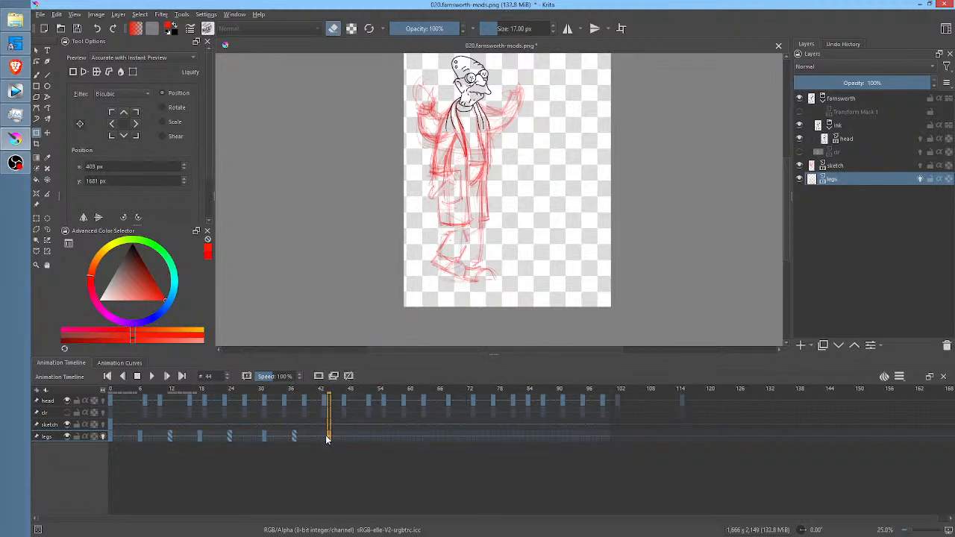
pyautogui.rightClick(326, 439)
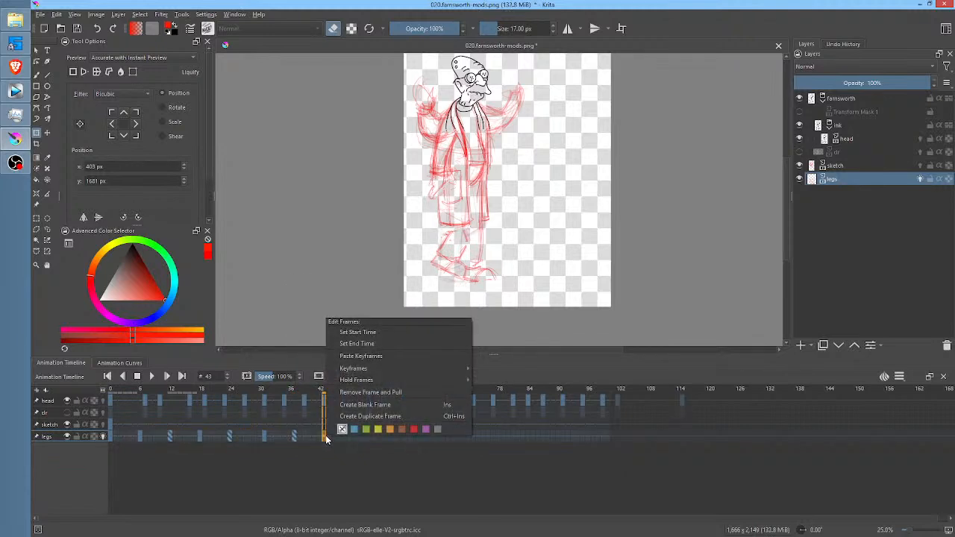
pyautogui.click(373, 356)
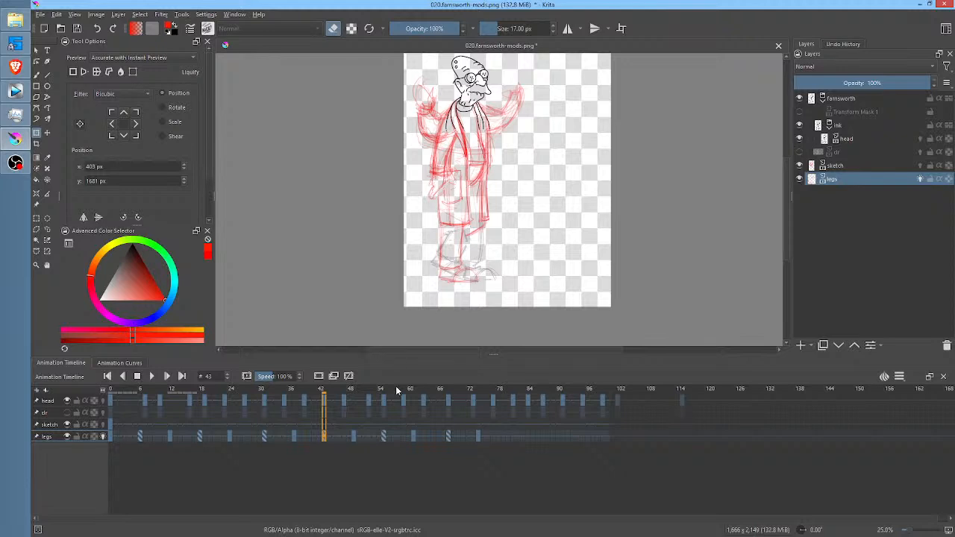
# Play back the extended legs animation from frame 0.
pyautogui.click(111, 437)
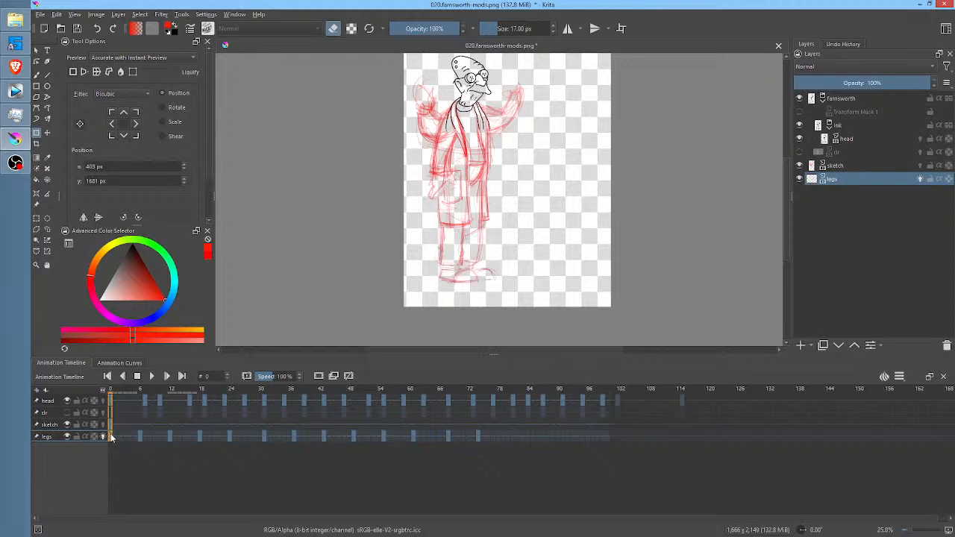
pyautogui.moveTo(622, 185); pyautogui.dragTo(590, 234)
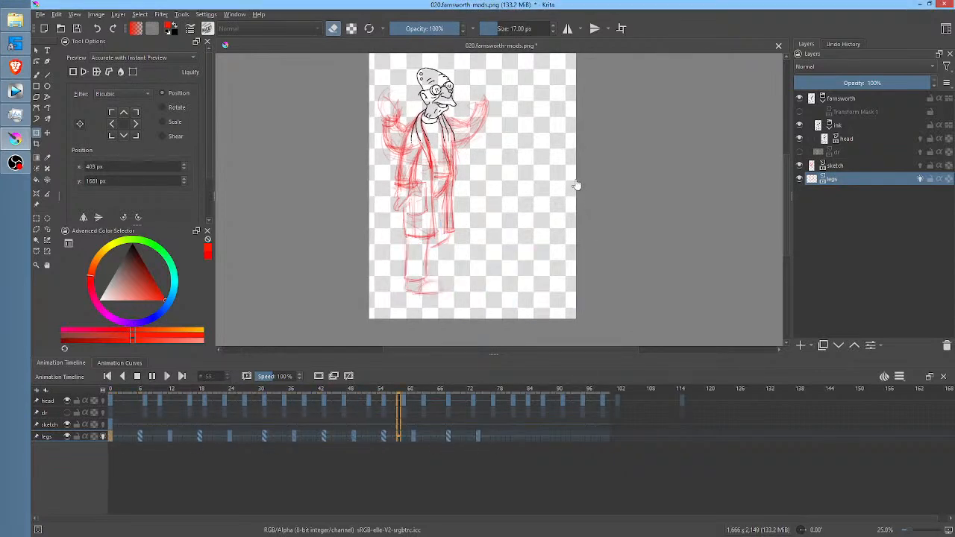
pyautogui.press('space')
# Copy the standing legs keyframe from frame 0 to frame 80.
pyautogui.click(110, 437)
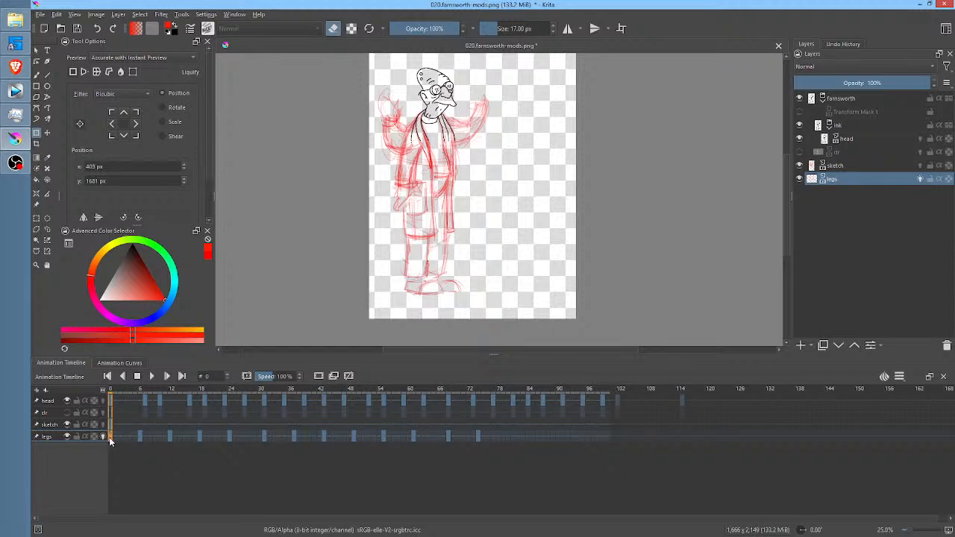
pyautogui.click(509, 439)
pyautogui.click(508, 442)
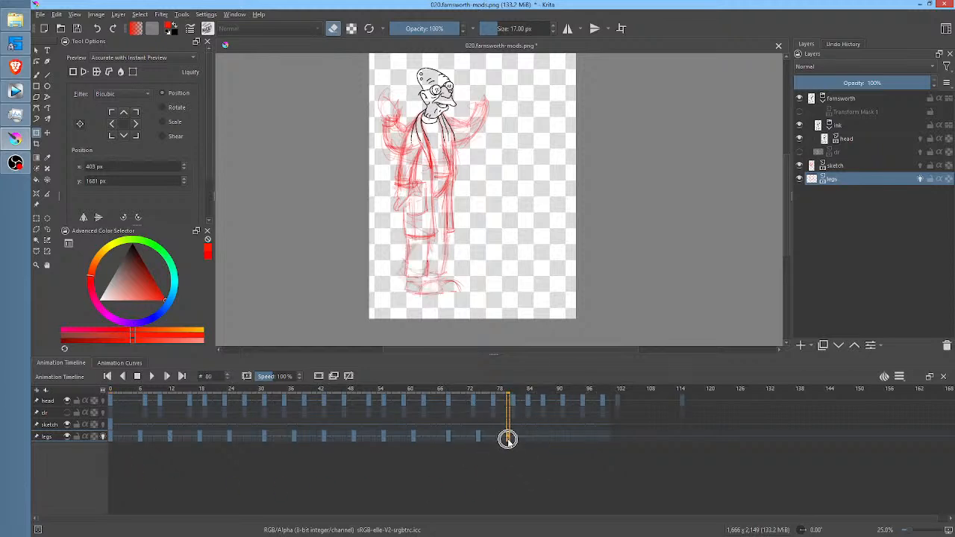
# Replay the animation from frame 0 and examine how the repeated leg poses work with the head, including the pose at frame 24.
pyautogui.click(111, 437)
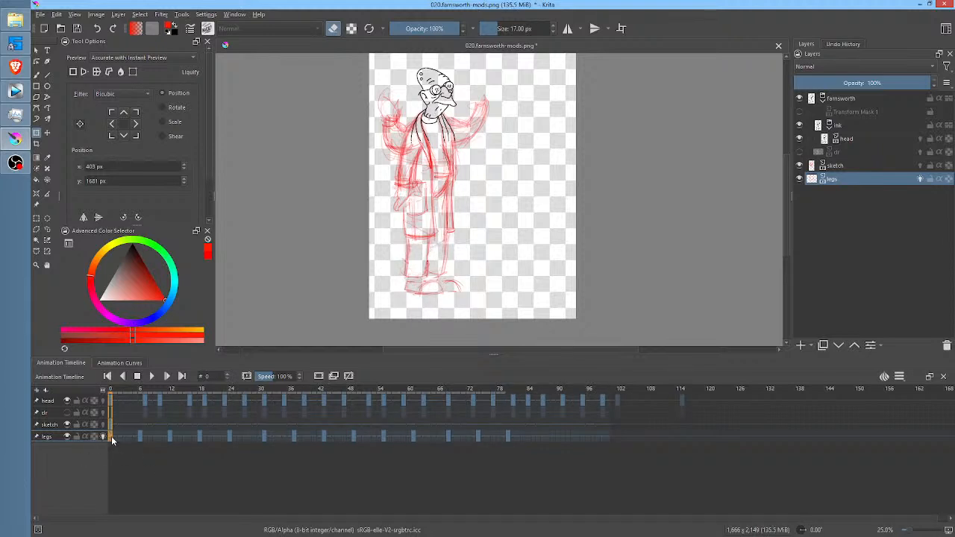
pyautogui.press('space')
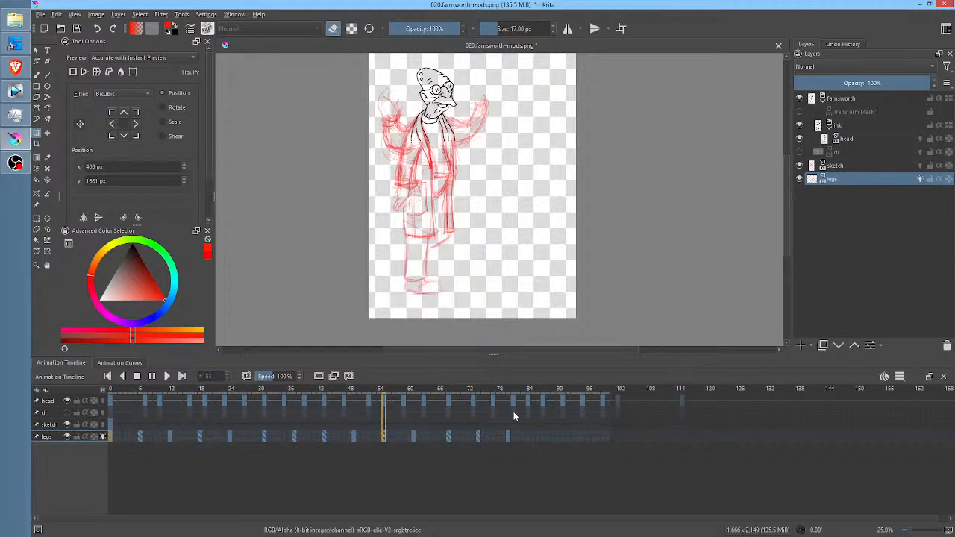
pyautogui.press('space')
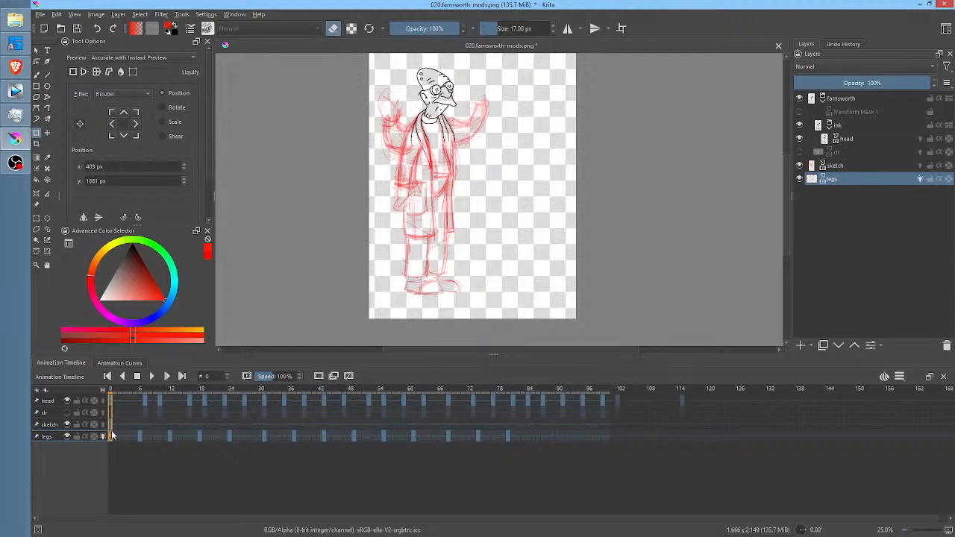
pyautogui.press('space')
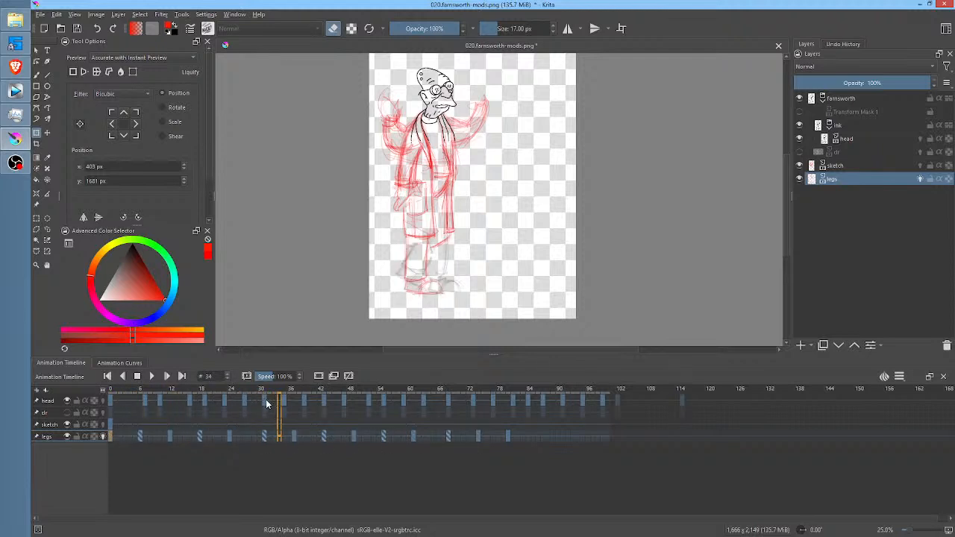
pyautogui.click(102, 438)
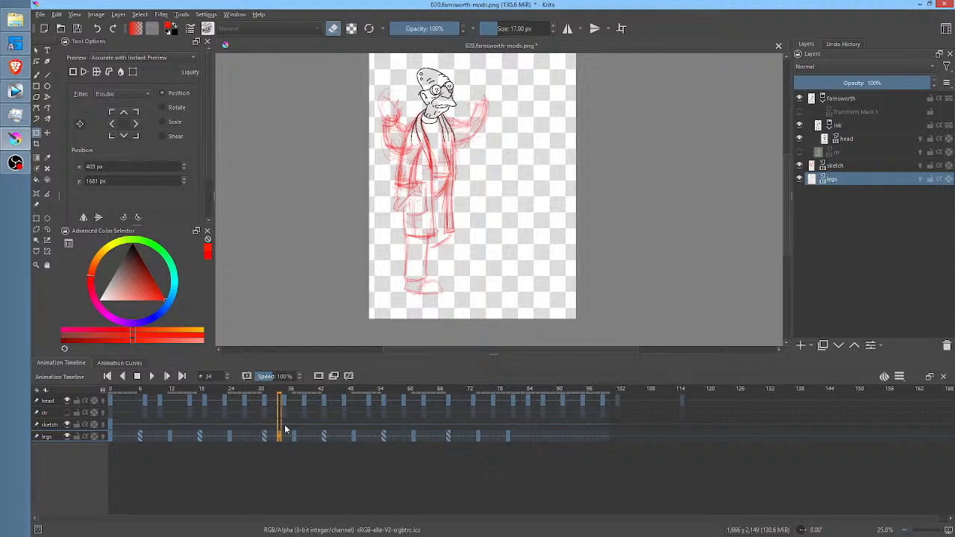
pyautogui.click(230, 438)
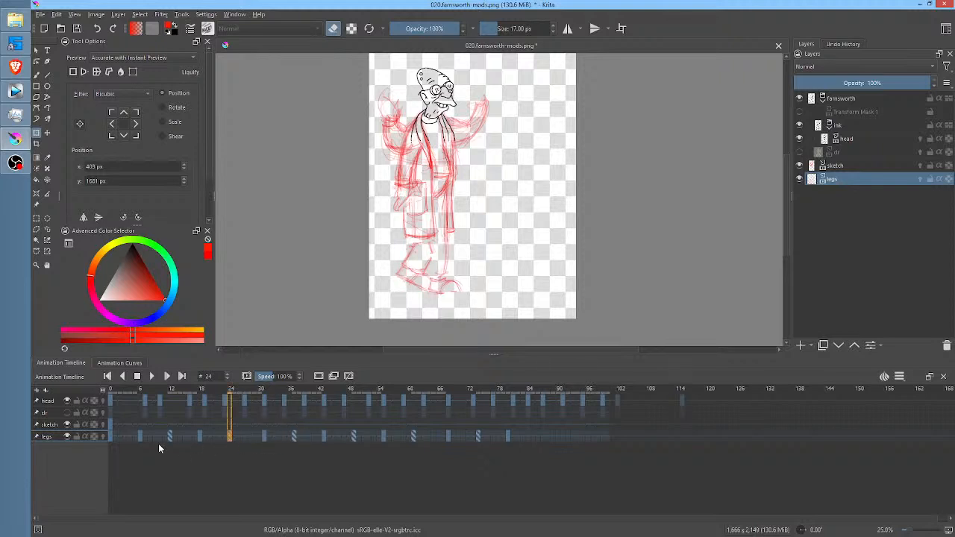
pyautogui.click(110, 436)
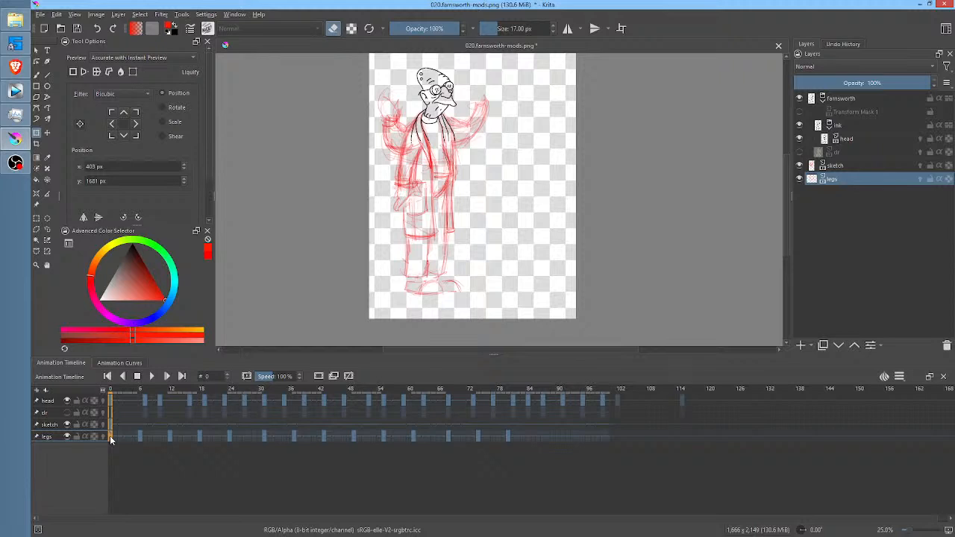
pyautogui.press('space')
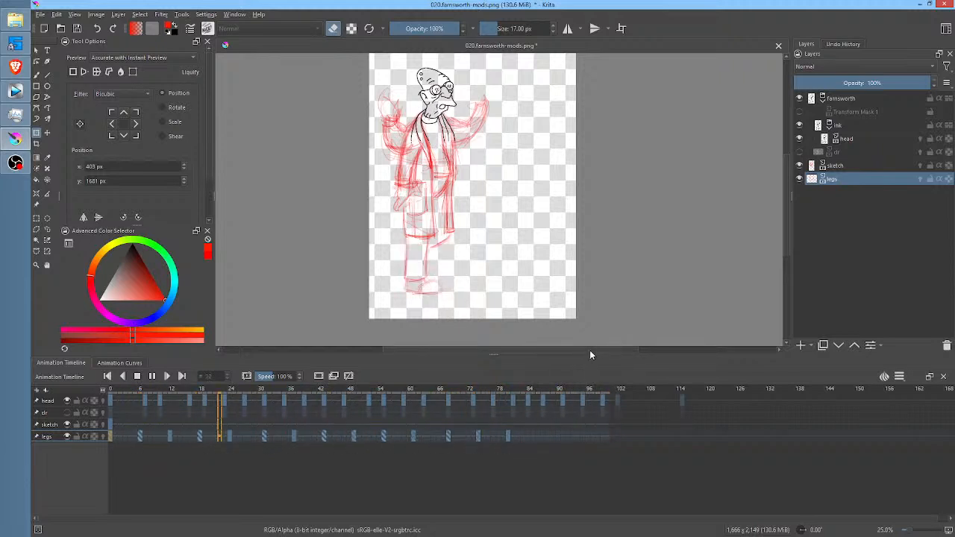
pyautogui.press('space')
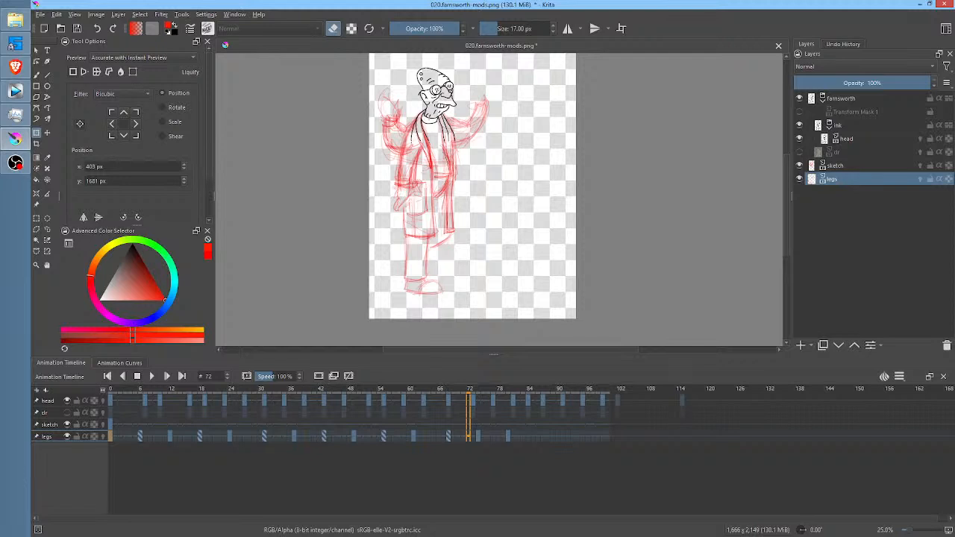
# Toggle Transform Mask 1 on and off to examine its effect on the farnsworth group and the layers outside it.
pyautogui.click(798, 112)
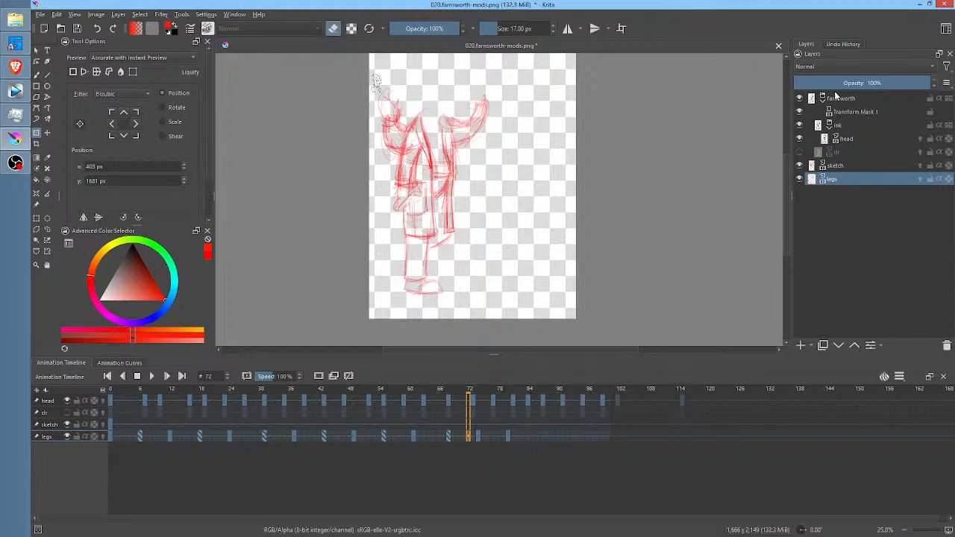
pyautogui.click(799, 112)
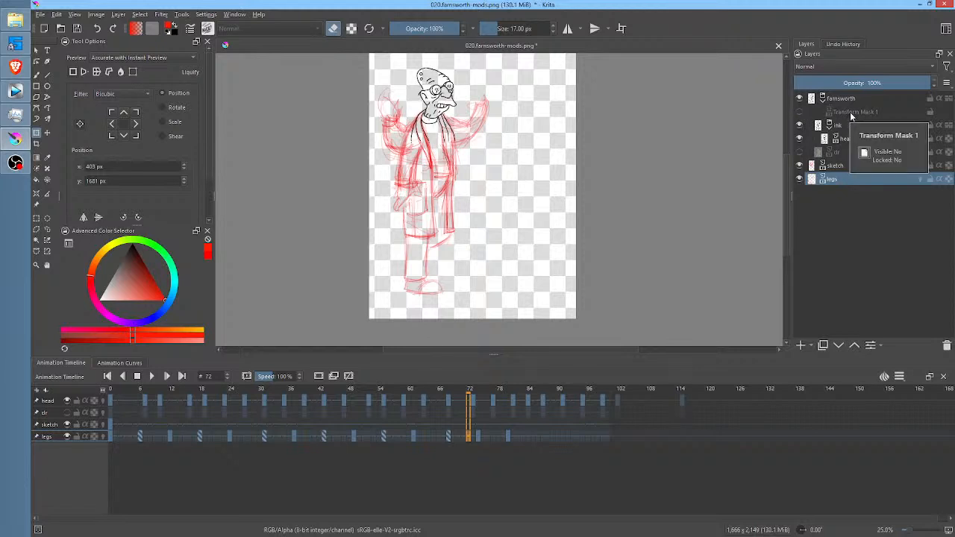
pyautogui.click(851, 113)
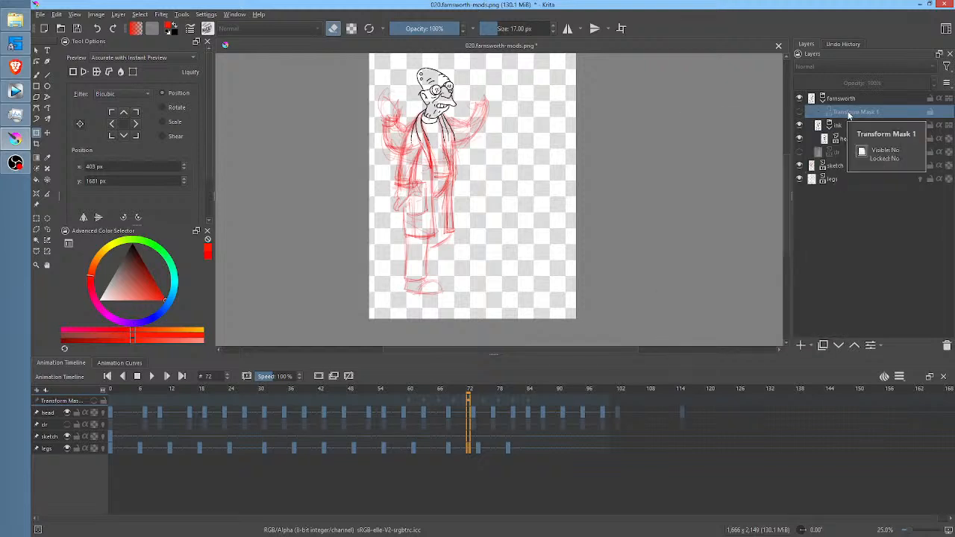
pyautogui.click(799, 111)
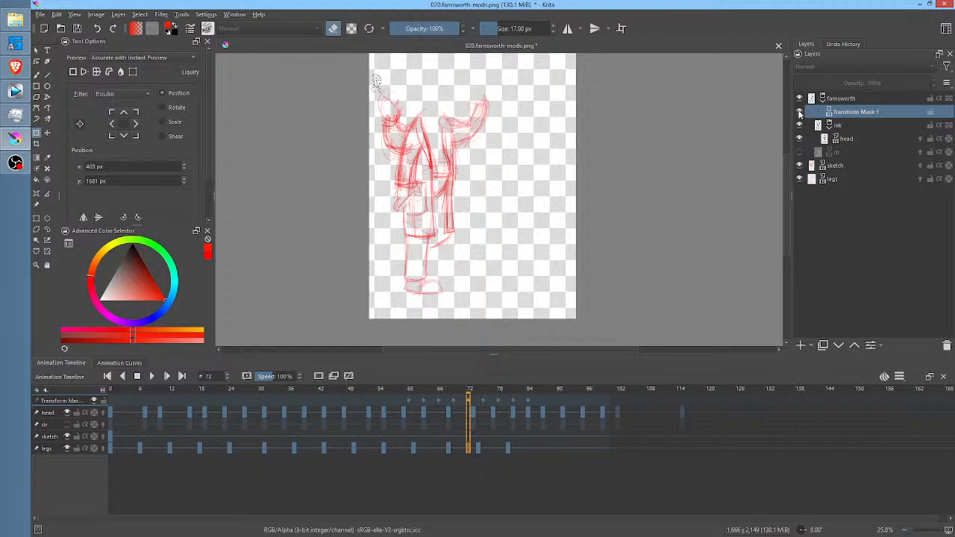
pyautogui.click(799, 112)
# Move the sketch and legs layers into the farnsworth group and save the PNG with compression 9 and its alpha channel.
pyautogui.click(841, 167)
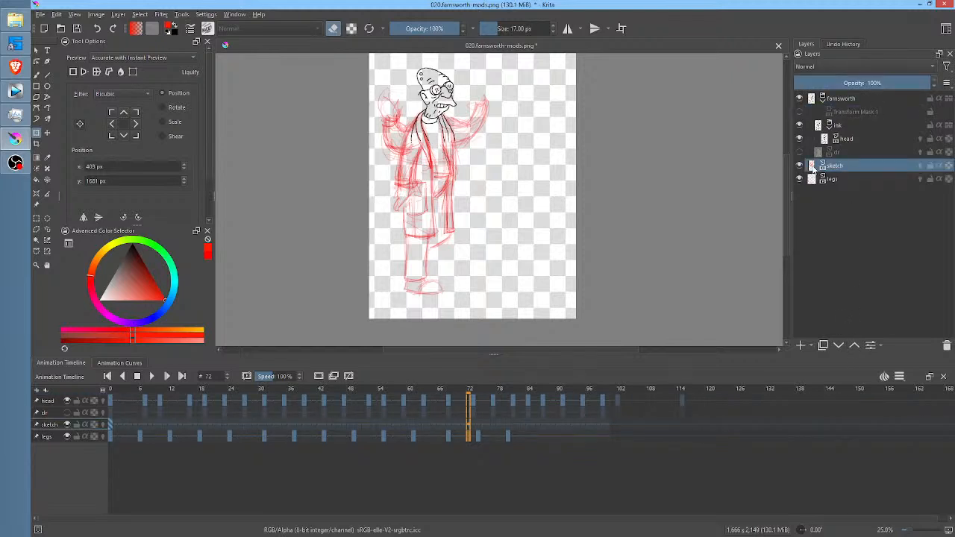
pyautogui.click(855, 345)
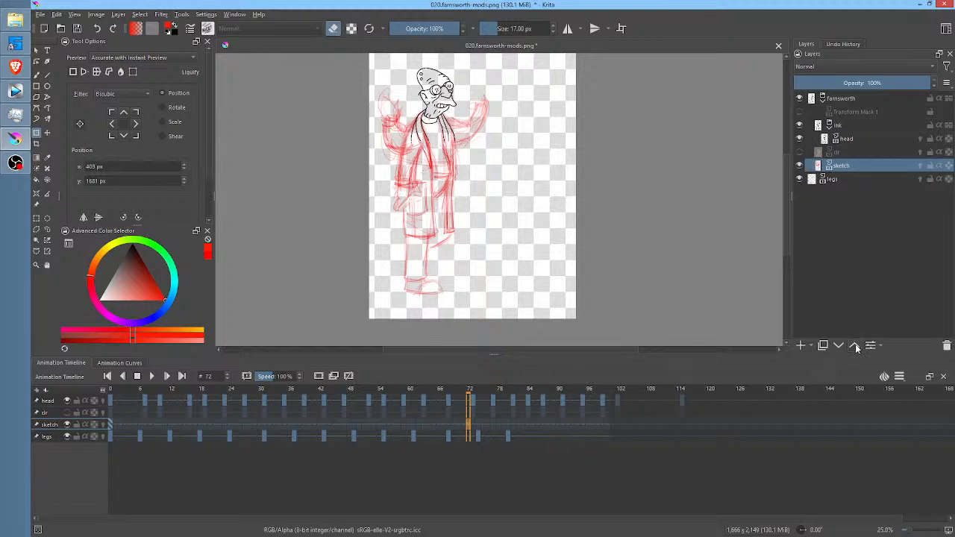
pyautogui.click(833, 180)
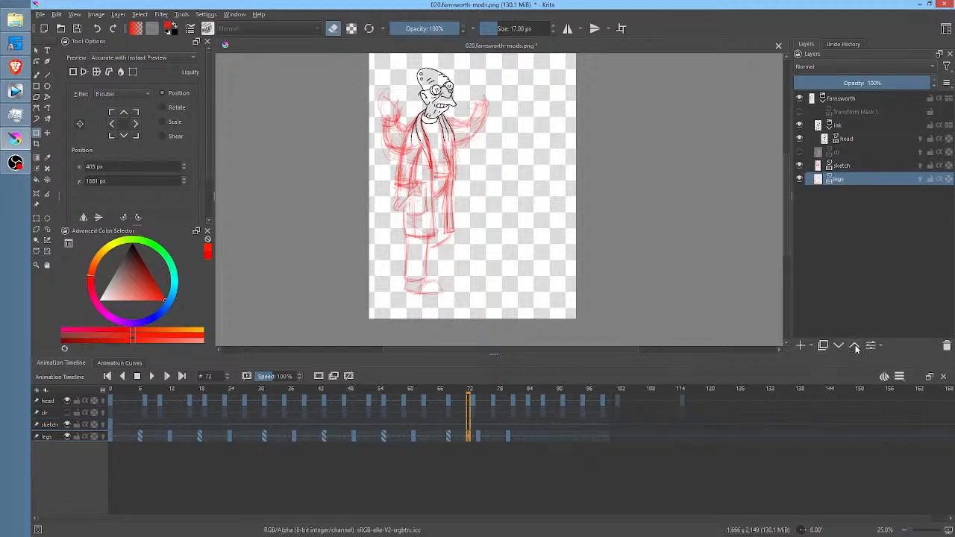
pyautogui.hotkey('ctrl', 's')
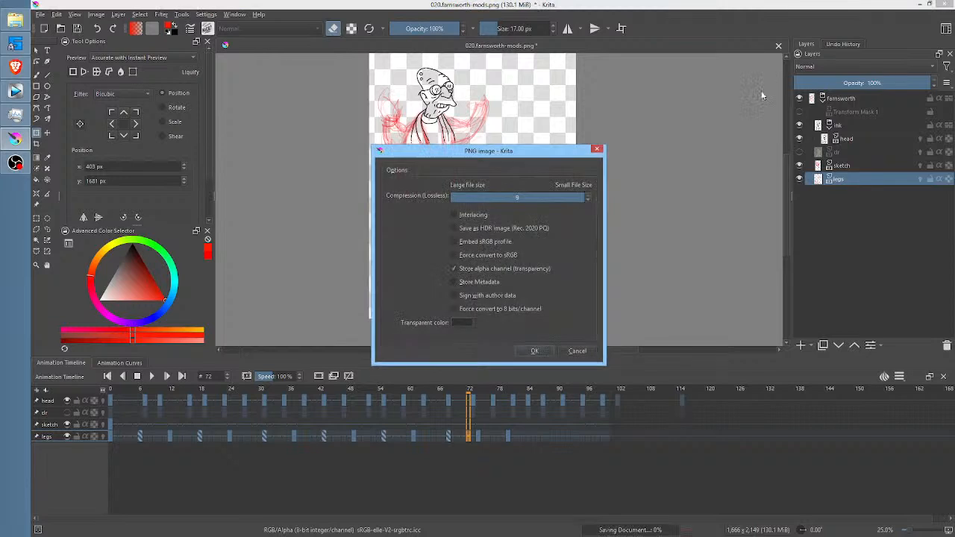
pyautogui.click(531, 351)
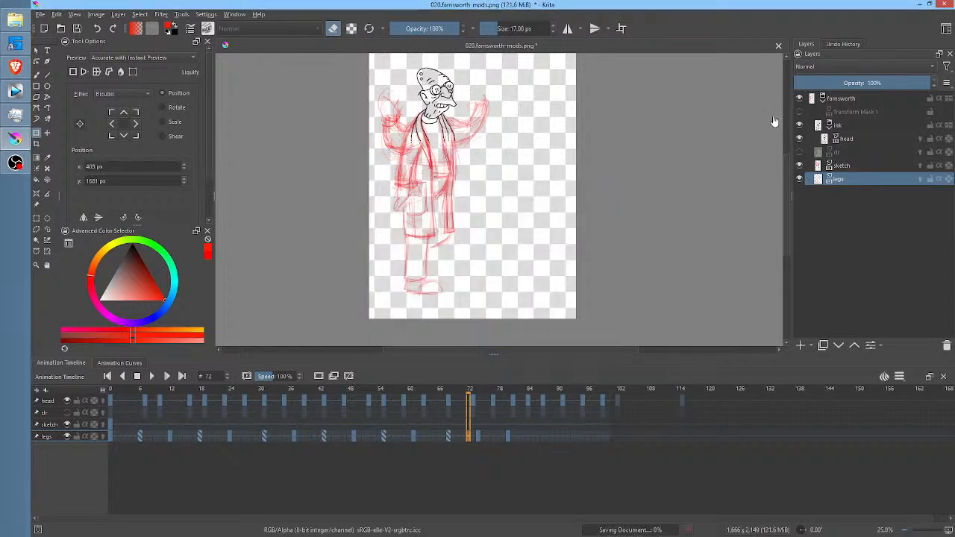
# Turn on Transform Mask 1 for the whole farnsworth group and return to frame 0 to view the transformed figure.
pyautogui.click(800, 113)
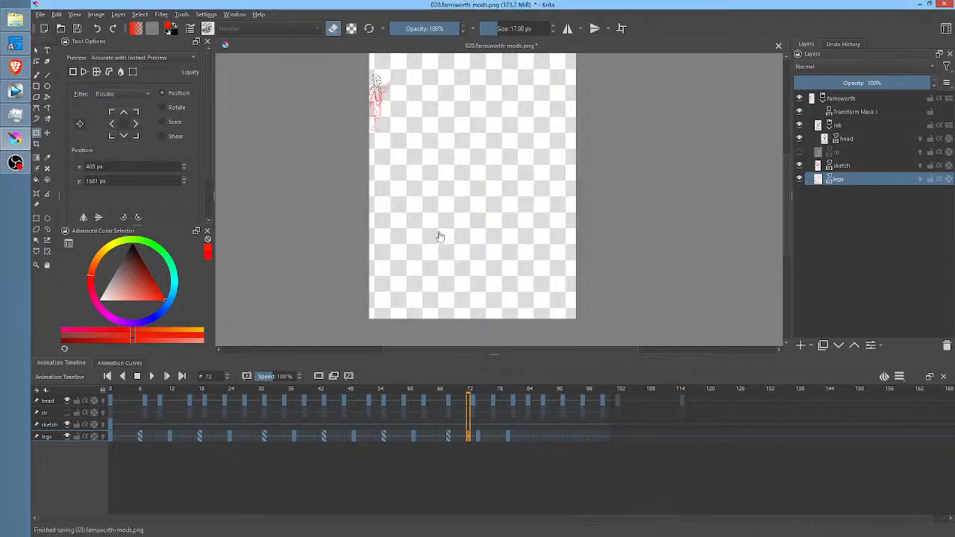
pyautogui.scroll(4, 370, 91)
pyautogui.scroll(1, 371, 91)
pyautogui.scroll(-3, 470, 117)
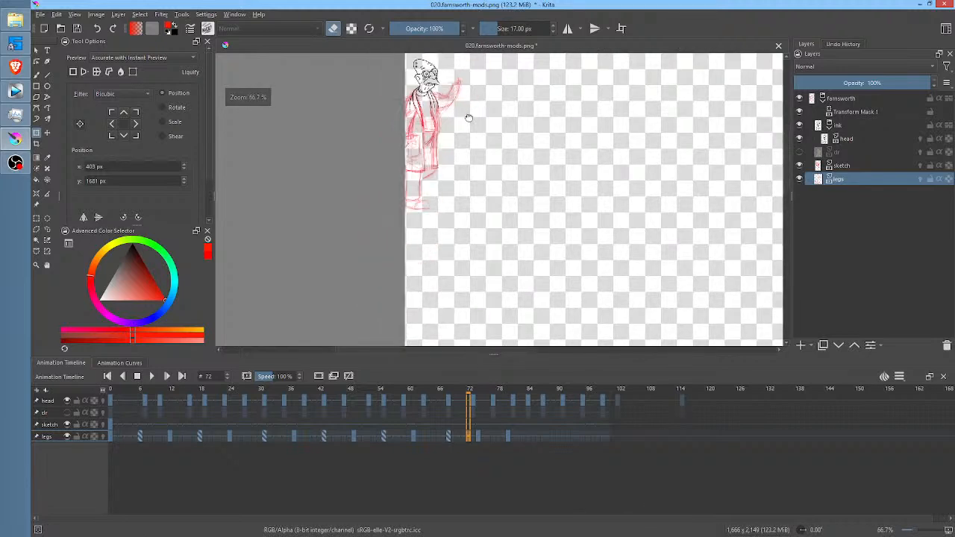
pyautogui.click(110, 391)
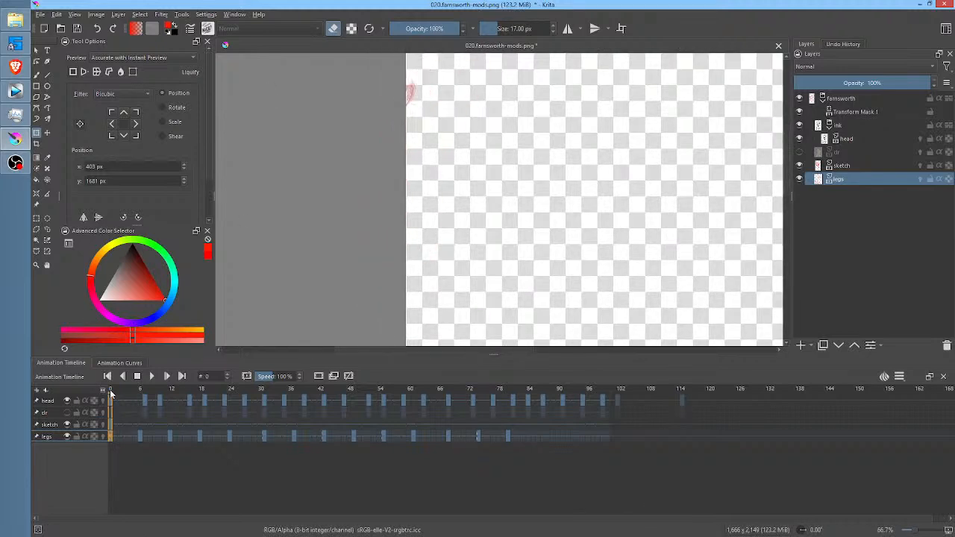
# Play back the animation to check the legs' timing, and move the legs keyframe at frame 80 to frame 86.
pyautogui.press('space')
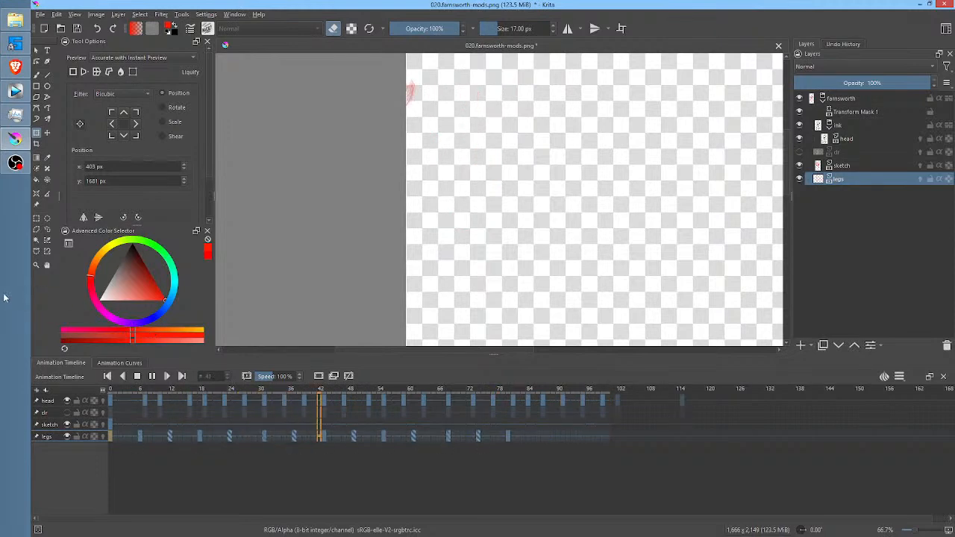
pyautogui.scroll(1, 423, 147)
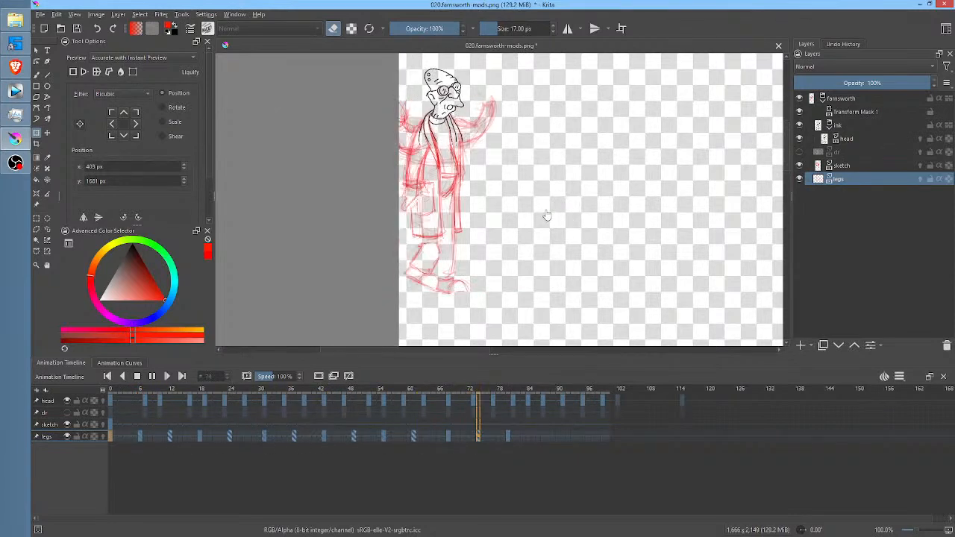
pyautogui.press('space')
pyautogui.click(507, 439)
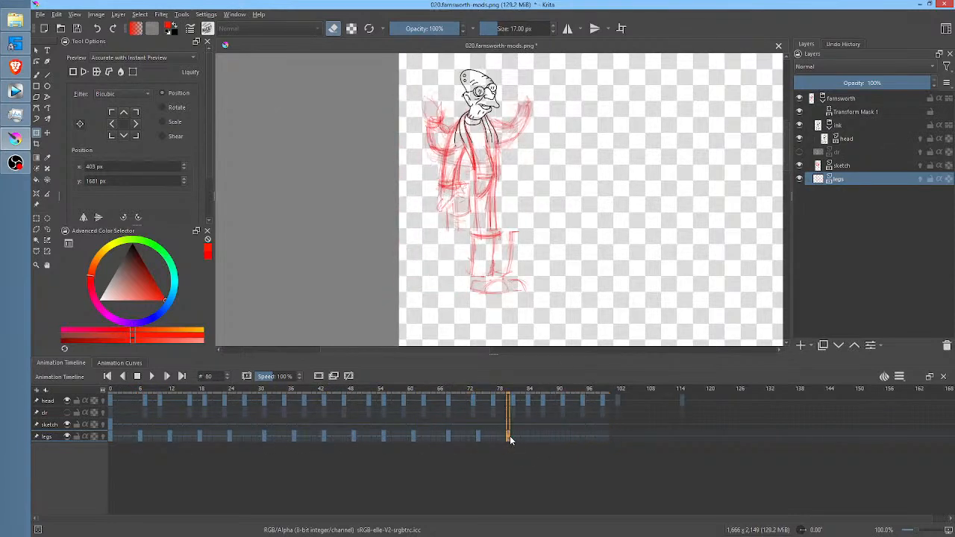
pyautogui.moveTo(507, 439); pyautogui.dragTo(538, 438)
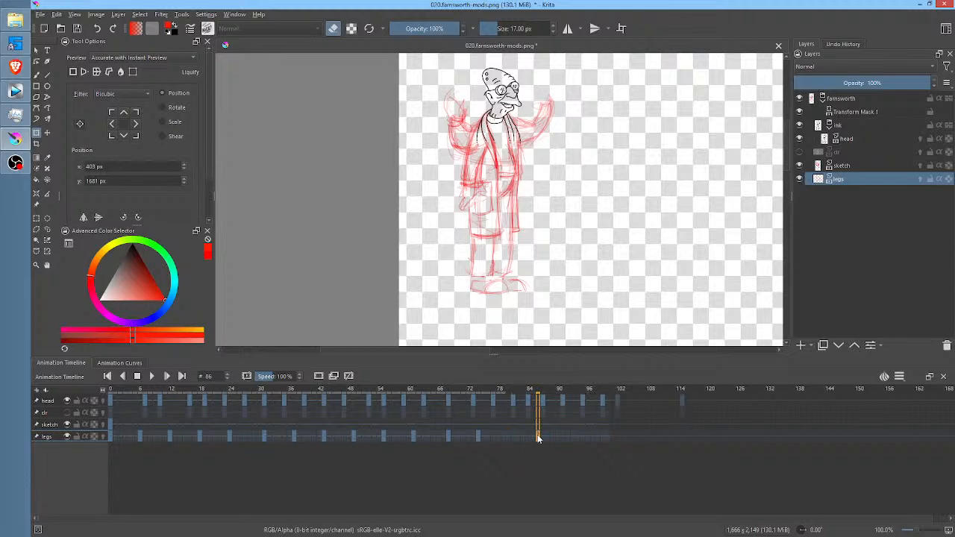
pyautogui.click(449, 436)
pyautogui.moveTo(451, 444); pyautogui.dragTo(513, 442)
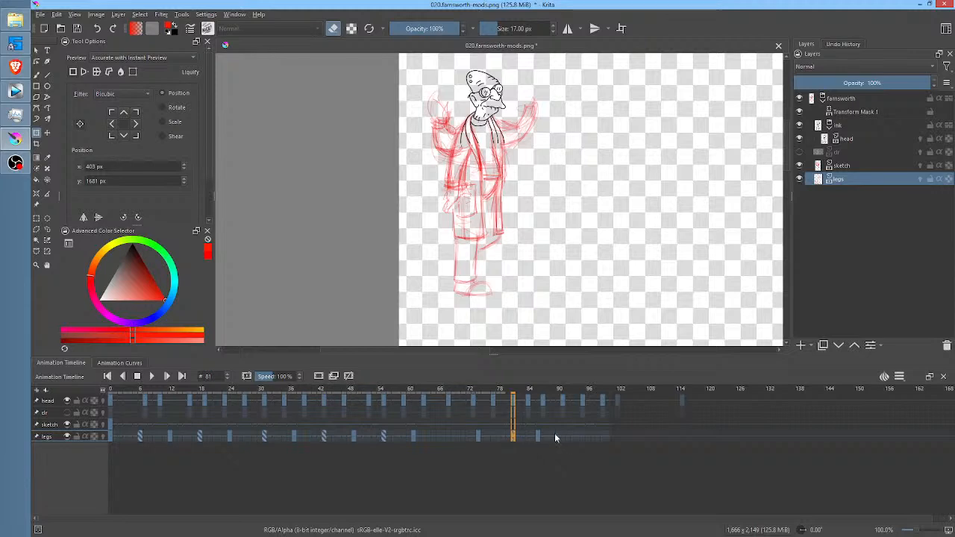
pyautogui.click(511, 437)
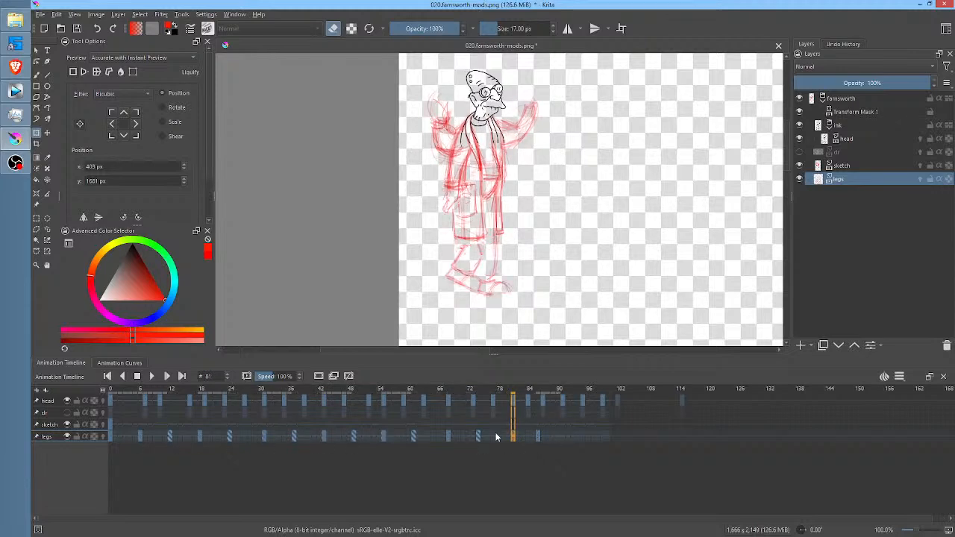
# Clone the legs keyframe at frame 68 and paste it at frame 80.
pyautogui.click(448, 438)
pyautogui.rightClick(448, 438)
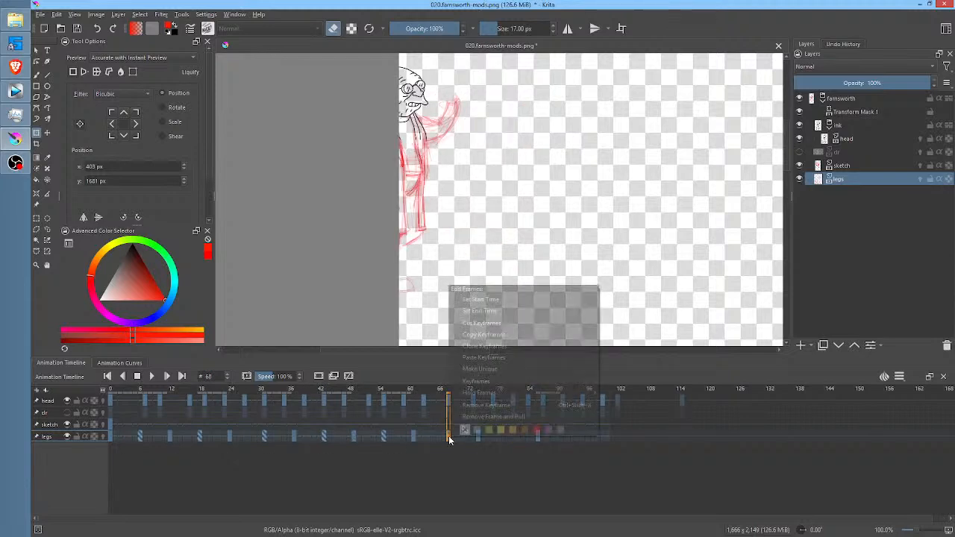
pyautogui.click(489, 346)
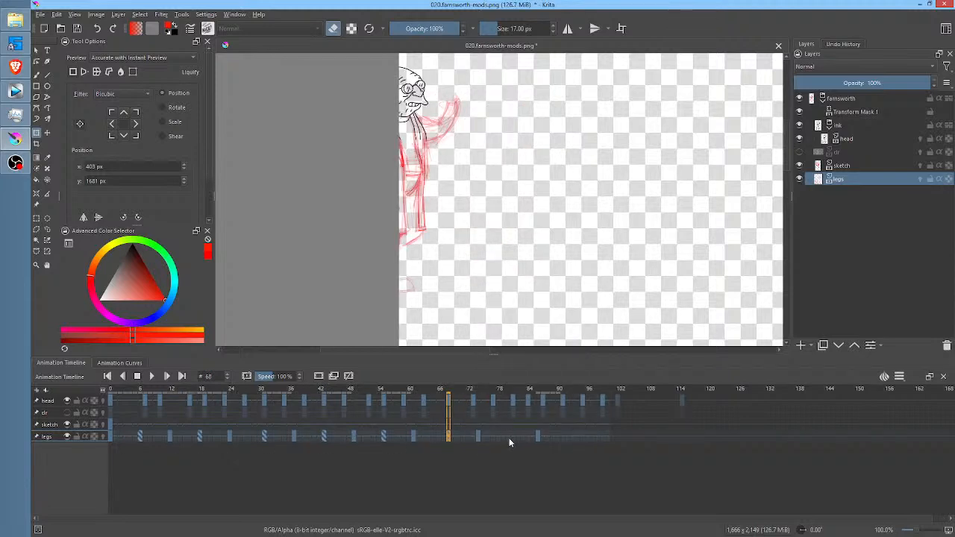
pyautogui.click(508, 438)
pyautogui.rightClick(508, 437)
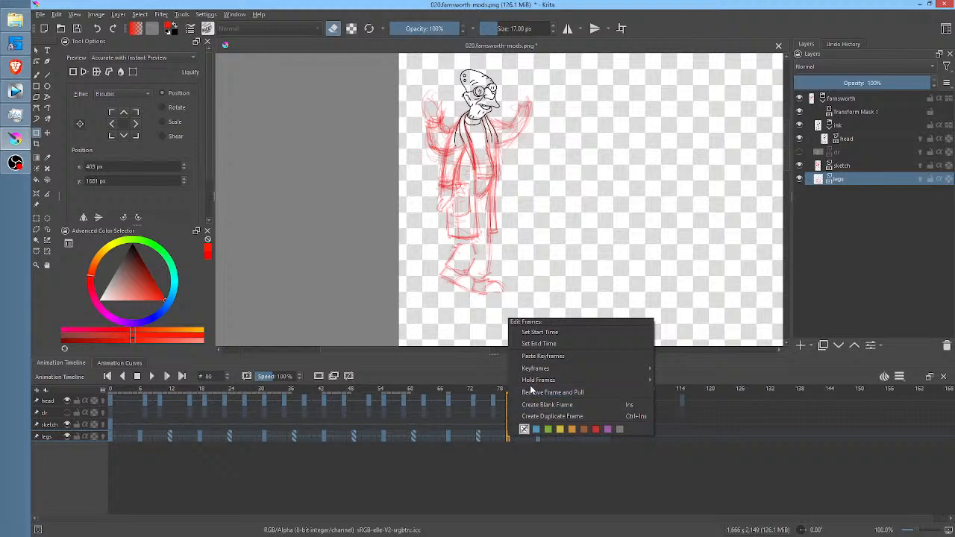
pyautogui.click(549, 356)
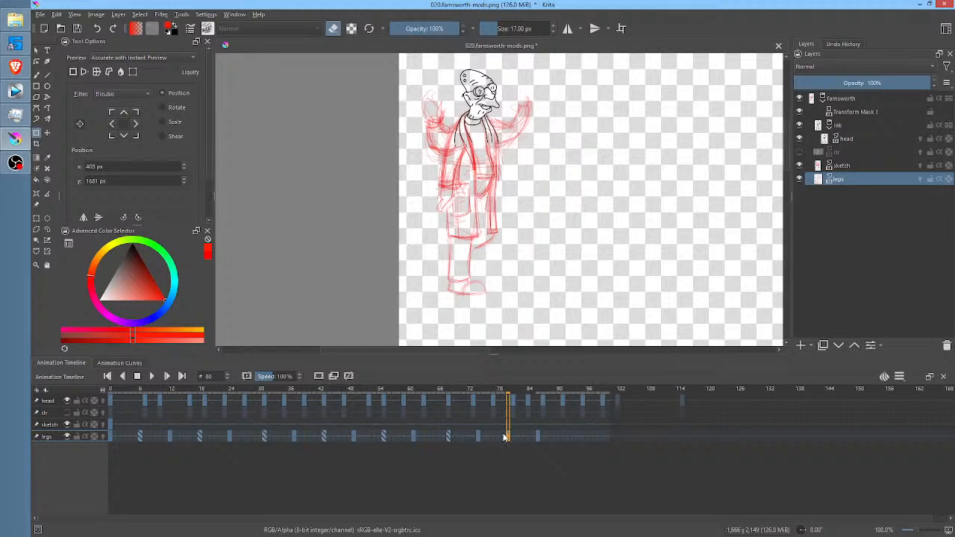
# Scrub between frames 77, 74 and 68 to examine the leg poses against the body's movement.
pyautogui.click(494, 390)
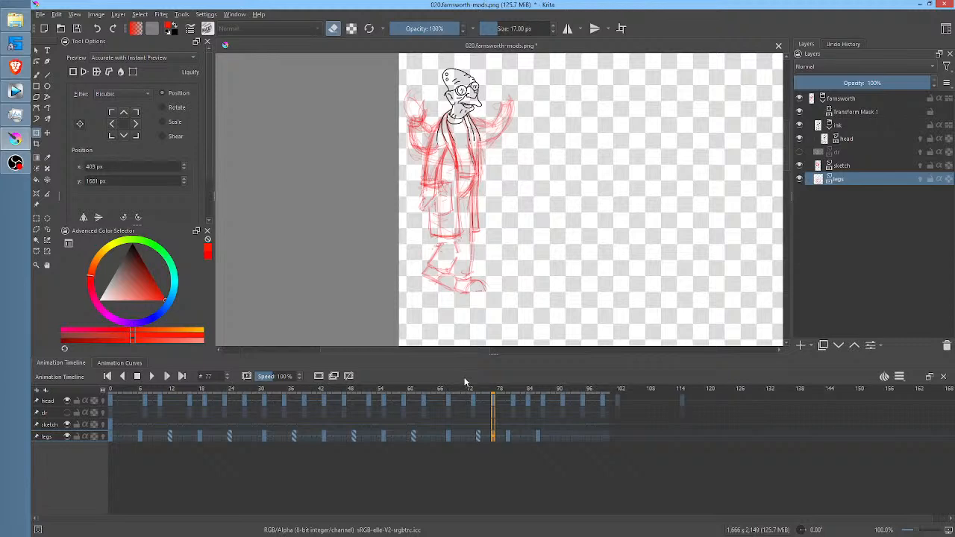
pyautogui.moveTo(466, 393)
pyautogui.mouseDown()
pyautogui.moveTo(544, 393)
pyautogui.moveTo(412, 395)
pyautogui.moveTo(558, 403)
pyautogui.moveTo(340, 402)
pyautogui.moveTo(549, 412)
pyautogui.moveTo(409, 416)
pyautogui.moveTo(534, 422)
pyautogui.moveTo(469, 426)
pyautogui.moveTo(478, 427)
pyautogui.mouseUp()
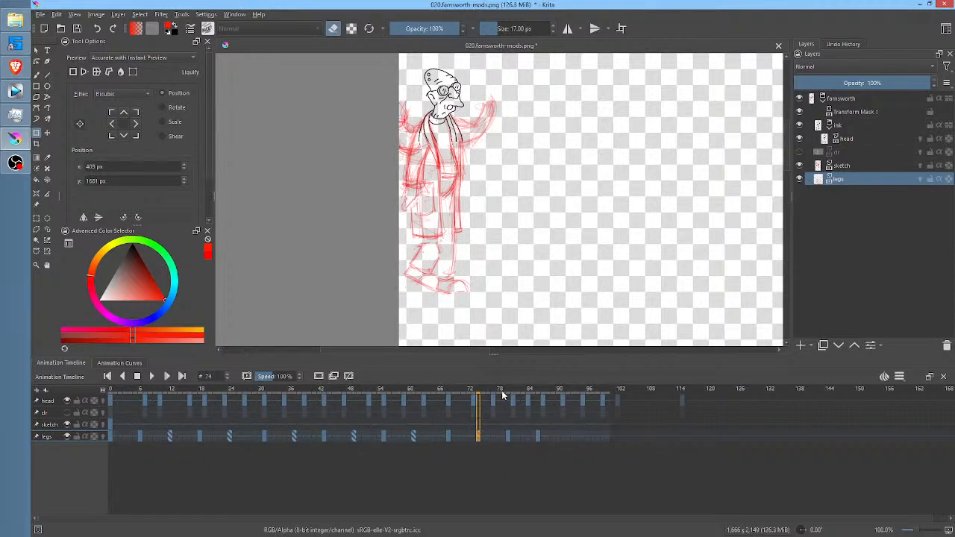
pyautogui.moveTo(474, 392)
pyautogui.mouseDown()
pyautogui.moveTo(349, 392)
pyautogui.moveTo(448, 401)
pyautogui.mouseUp()
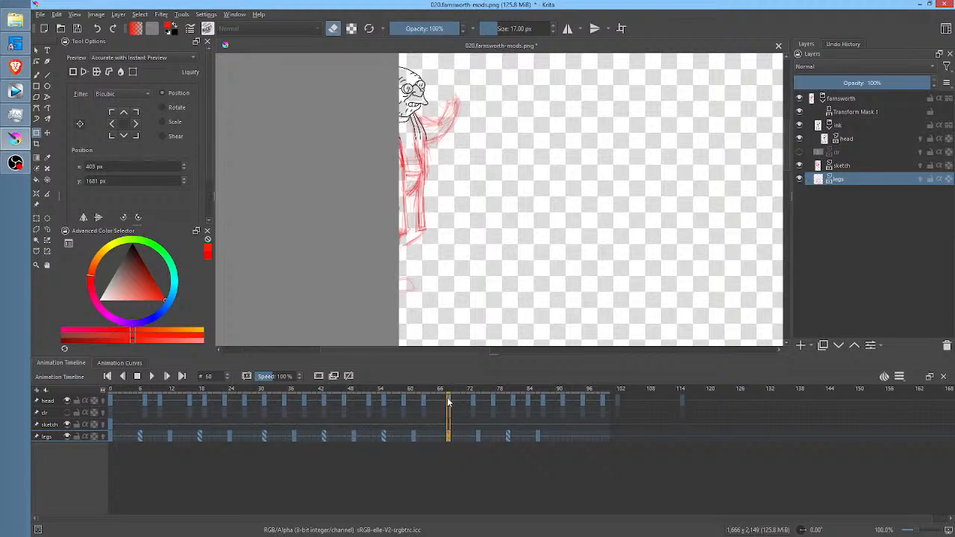
# Select Transform Mask 1 and examine its animation curves and its timeline keyframes around frame 68.
pyautogui.click(134, 363)
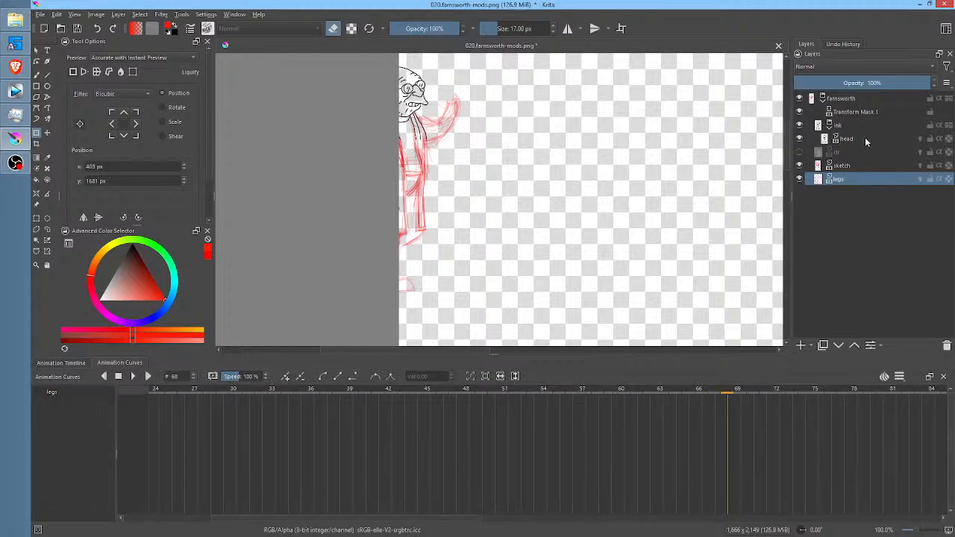
pyautogui.click(858, 112)
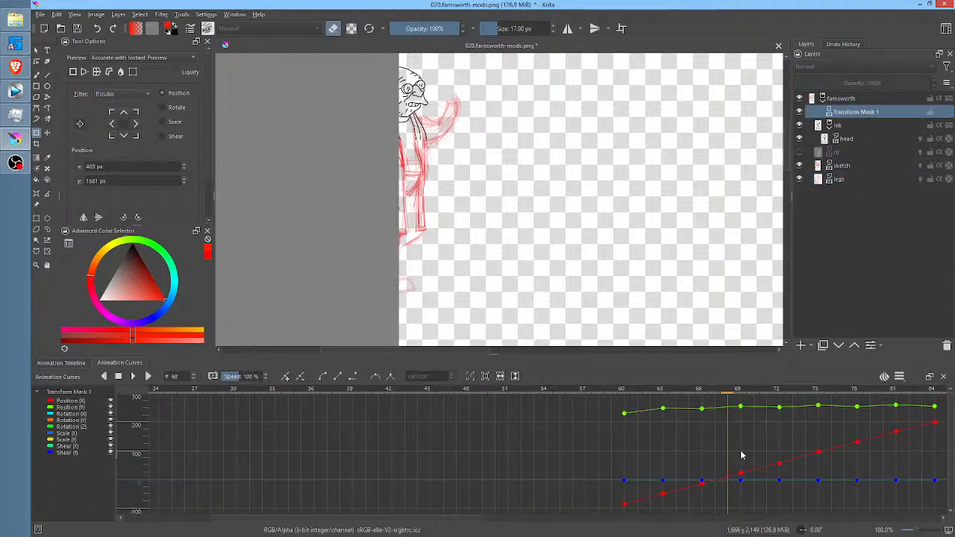
pyautogui.moveTo(749, 438); pyautogui.dragTo(749, 433)
pyautogui.click(72, 363)
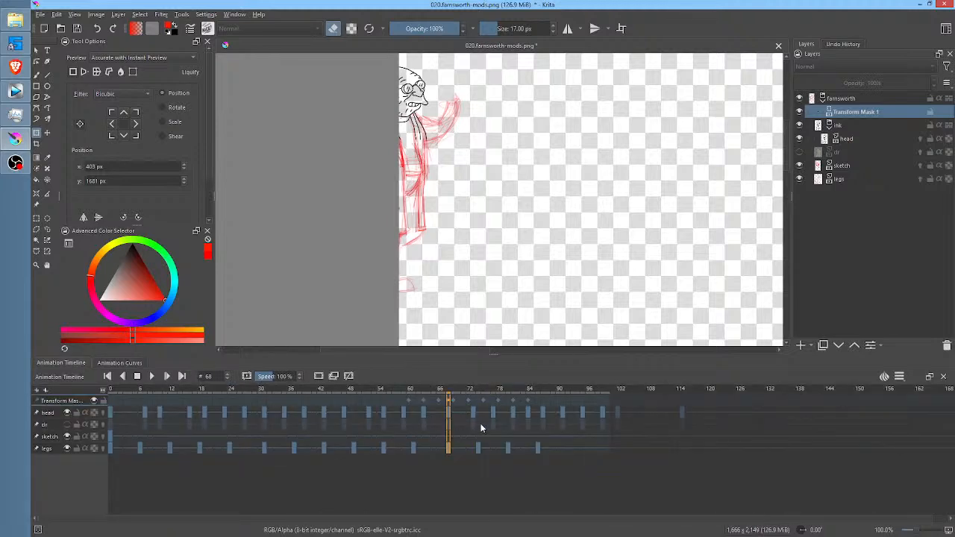
pyautogui.scroll(3, 450, 451)
pyautogui.scroll(-11, 449, 453)
pyautogui.scroll(2, 449, 453)
pyautogui.scroll(6, 448, 453)
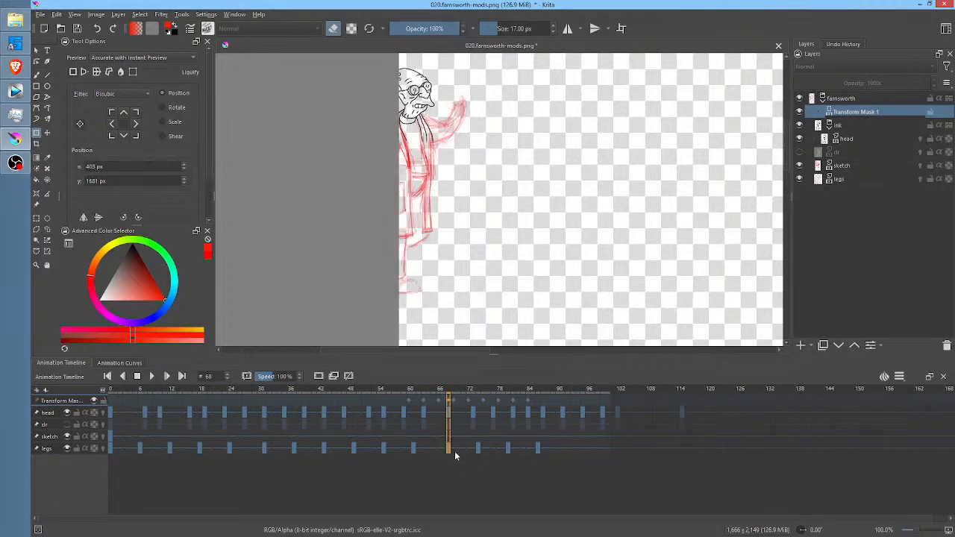
# Move Transform Mask 1's keyframes at frames 60, 63, 66 and 69 one frame earlier, to 59, 62, 65 and 68.
pyautogui.click(411, 401)
pyautogui.keyDown('shift'); pyautogui.click(439, 401); pyautogui.keyUp('shift')
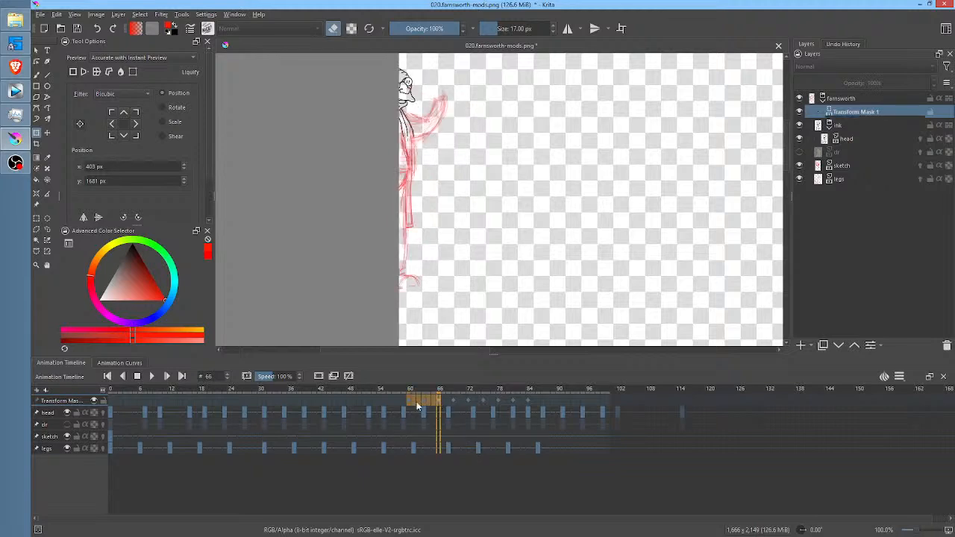
pyautogui.moveTo(408, 399); pyautogui.dragTo(404, 401)
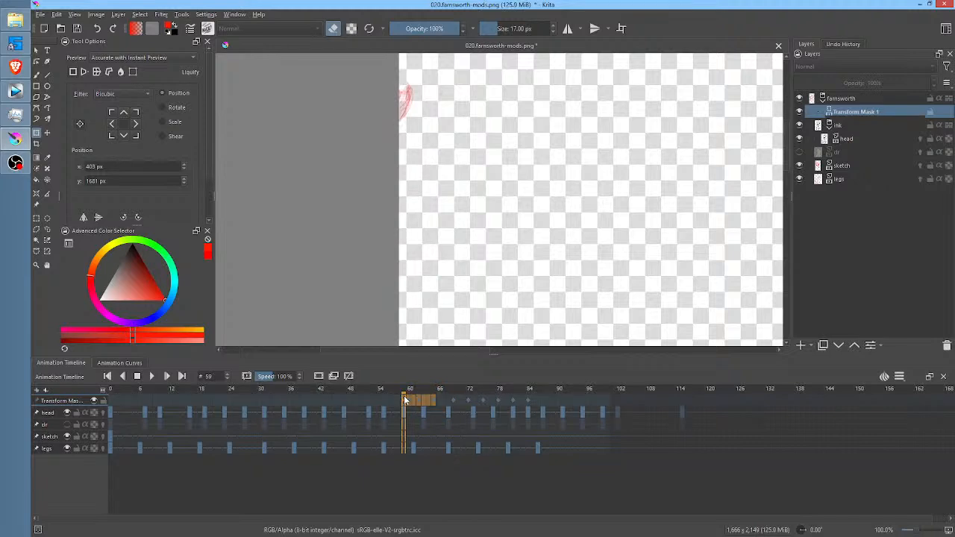
pyautogui.click(451, 403)
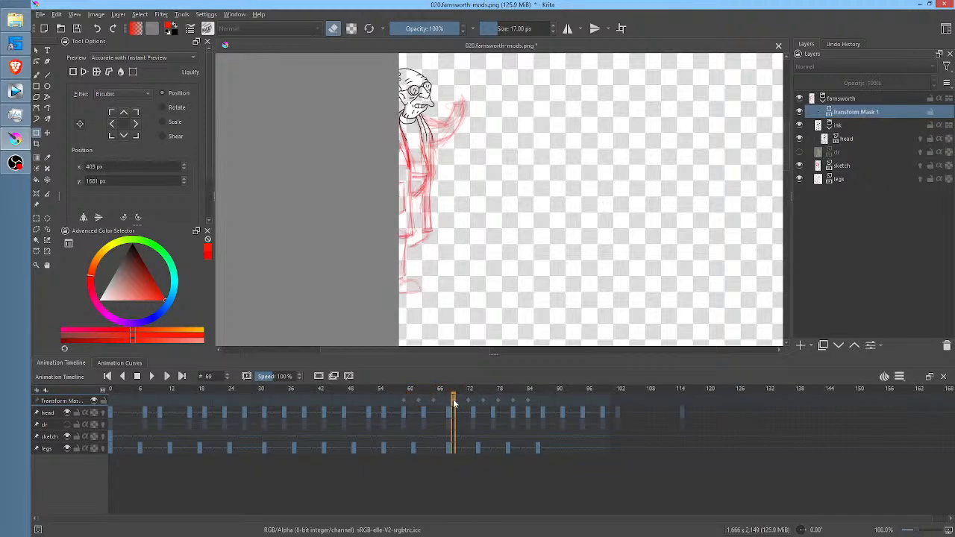
pyautogui.click(454, 403)
# Play the animation and scrub from frame 68 to 72 to examine the retimed mask movement.
pyautogui.keyDown('shift'); pyautogui.click(404, 450); pyautogui.keyUp('shift')
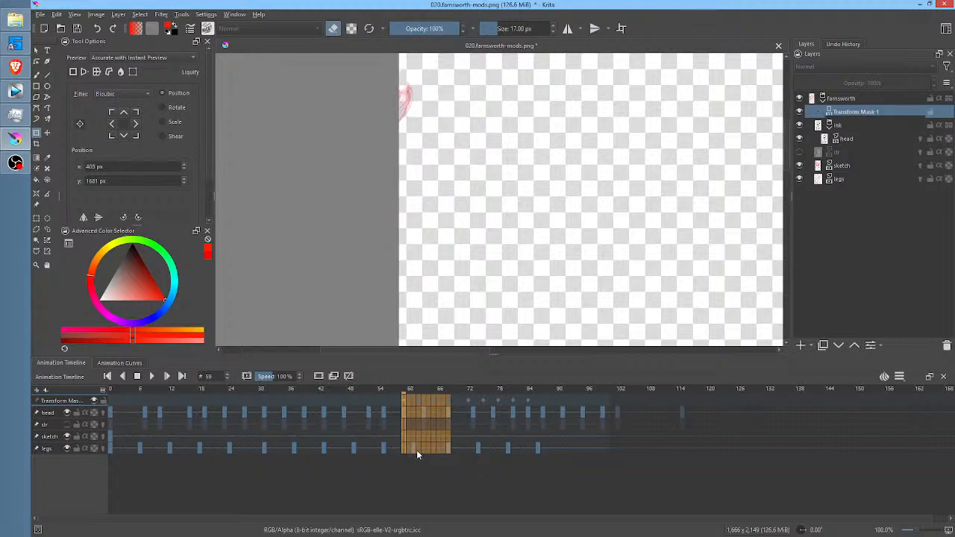
pyautogui.click(415, 449)
pyautogui.press('space')
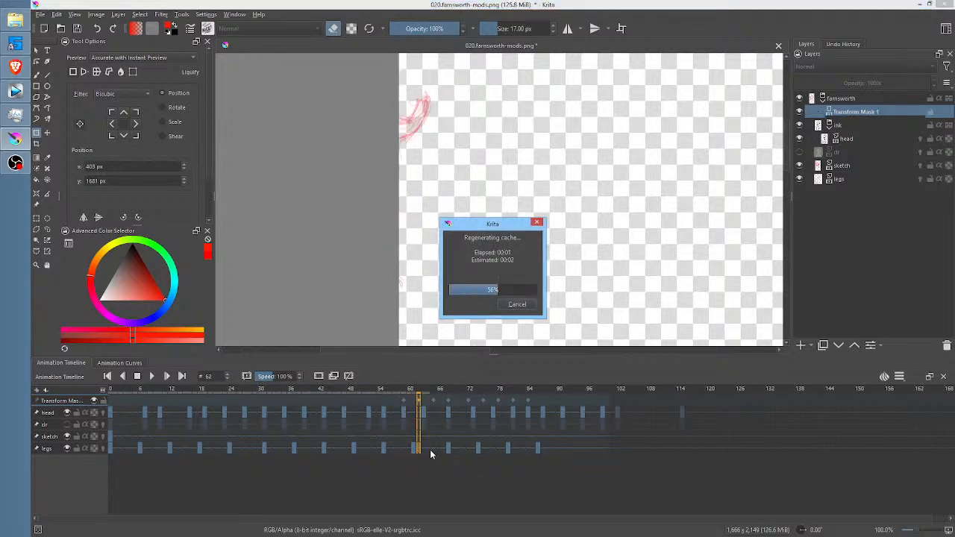
pyautogui.press('space')
pyautogui.moveTo(448, 389); pyautogui.dragTo(468, 400)
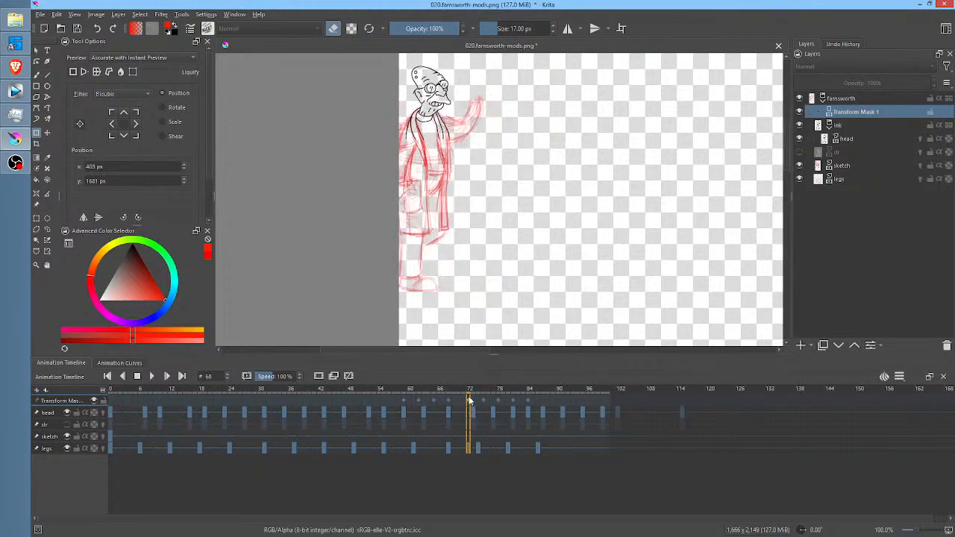
# Remove Transform Mask 1's keyframes from frame 72 through frame 81, keeping the one at frame 84.
pyautogui.click(527, 403)
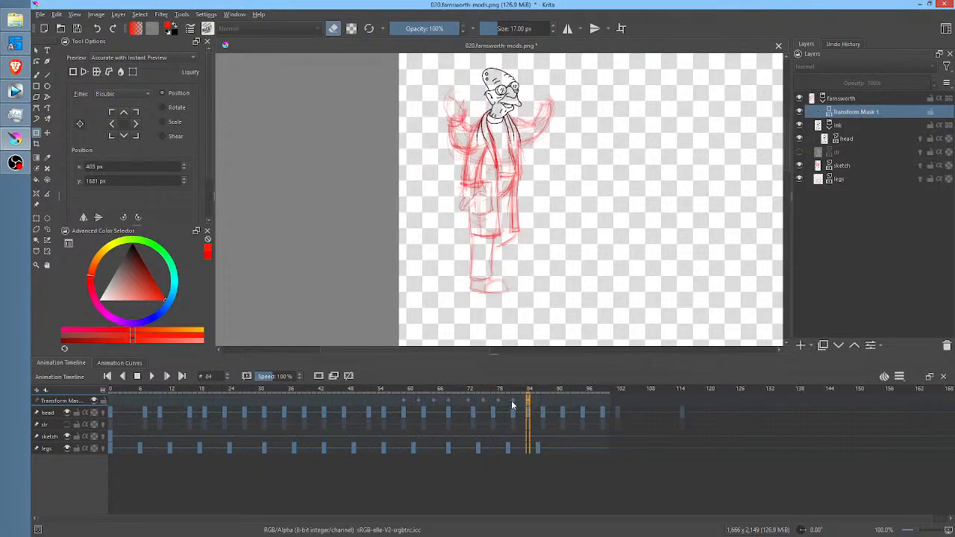
pyautogui.click(513, 403)
pyautogui.keyDown('shift'); pyautogui.click(469, 403); pyautogui.keyUp('shift')
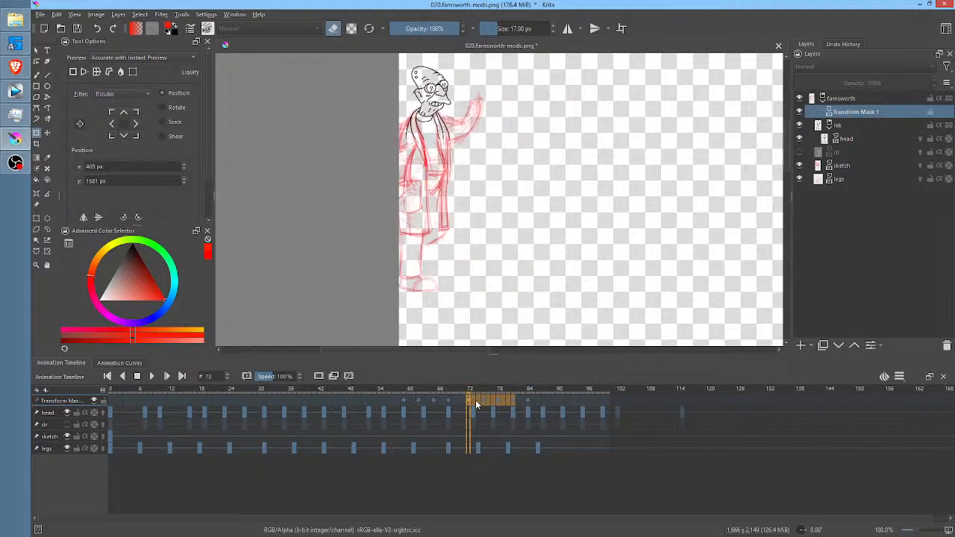
pyautogui.rightClick(499, 403)
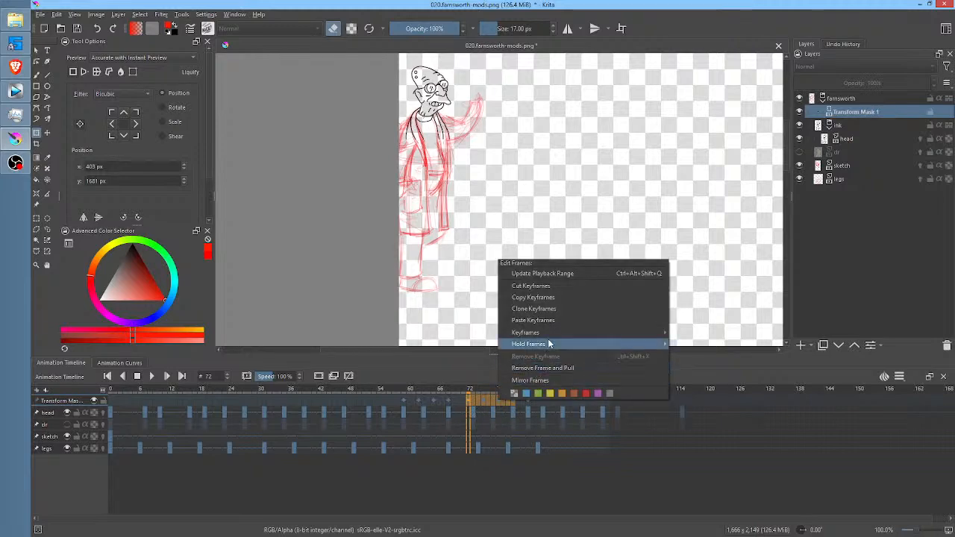
pyautogui.click(542, 296)
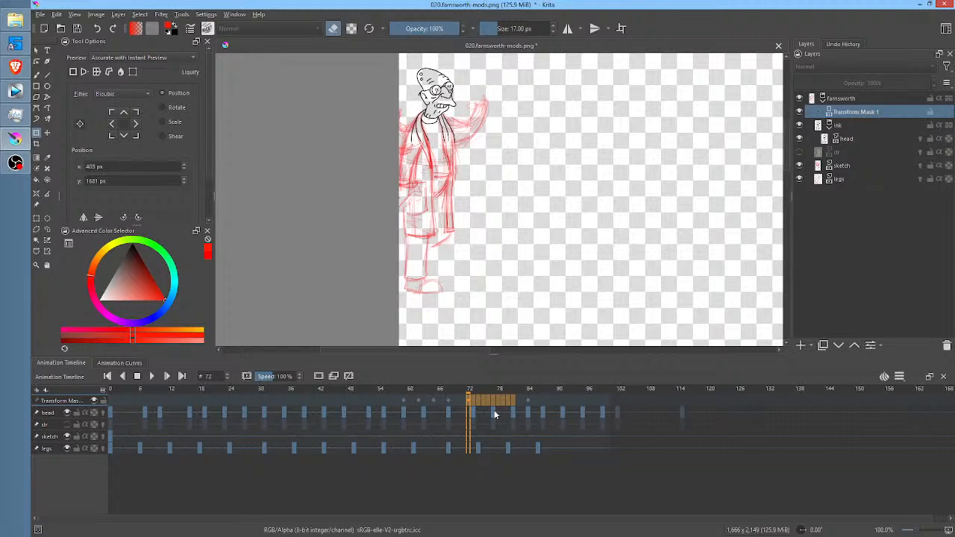
# Examine the figure's interpolated poses between frames 68 and 80 on the Transform Mask 1 track.
pyautogui.click(486, 401)
pyautogui.click(472, 401)
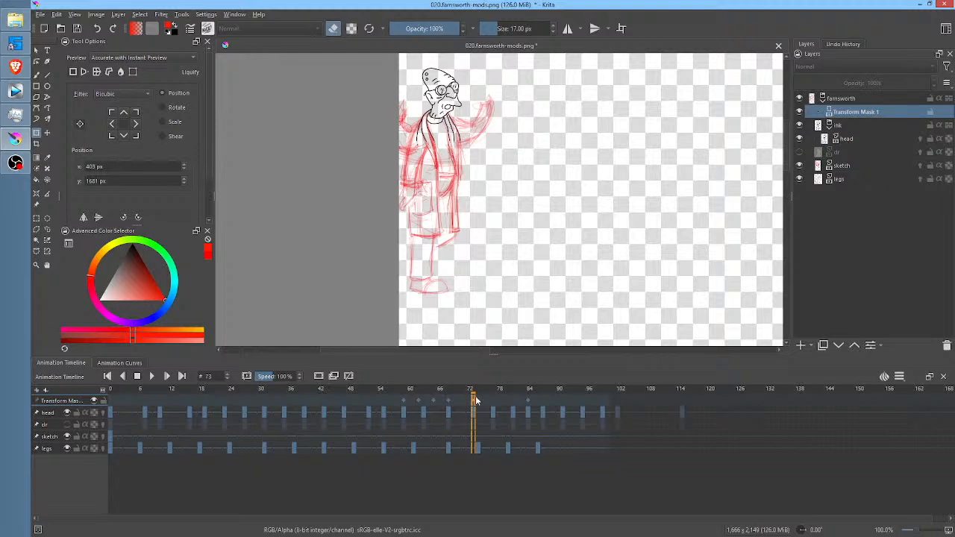
pyautogui.moveTo(462, 401); pyautogui.dragTo(511, 404)
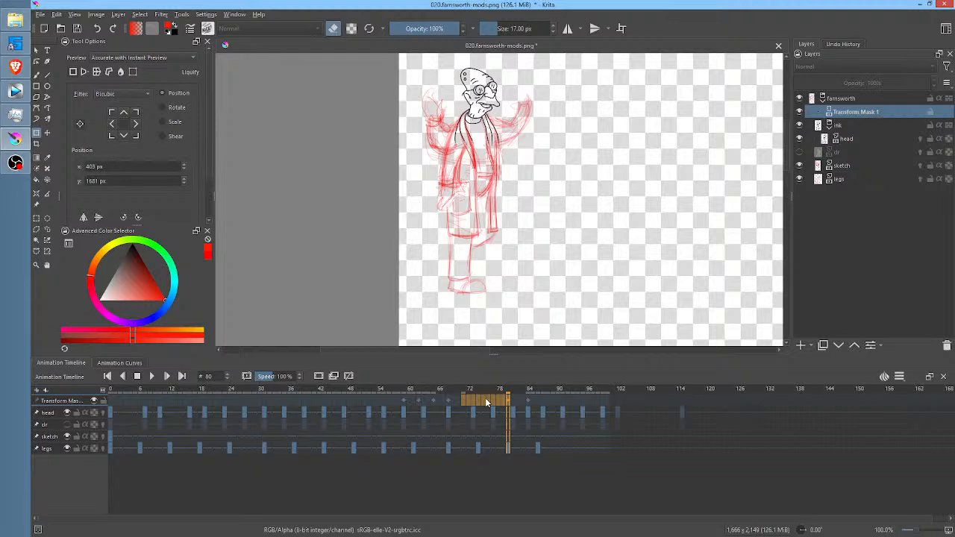
pyautogui.click(448, 401)
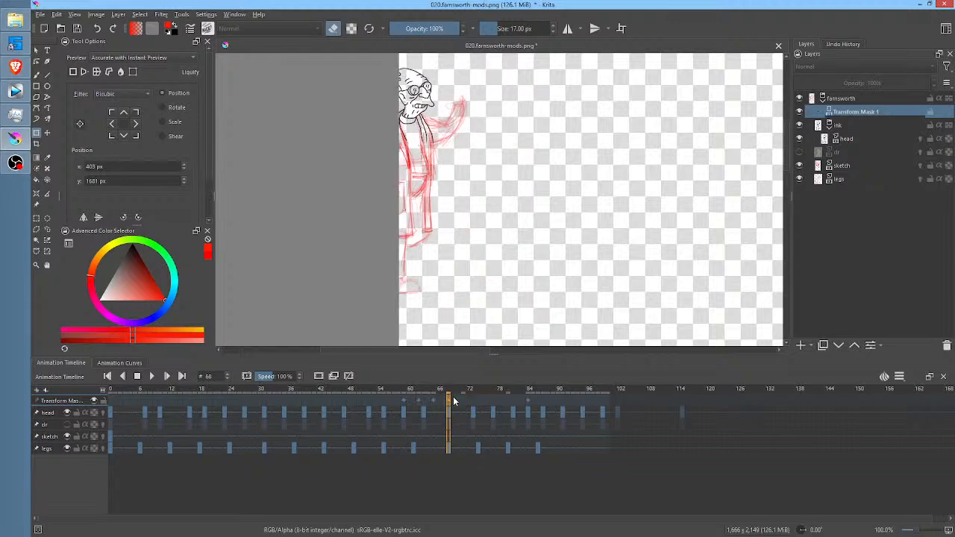
pyautogui.moveTo(446, 394)
pyautogui.mouseDown()
pyautogui.moveTo(438, 390)
pyautogui.moveTo(531, 391)
pyautogui.moveTo(462, 399)
pyautogui.mouseUp()
pyautogui.moveTo(446, 400); pyautogui.dragTo(451, 401)
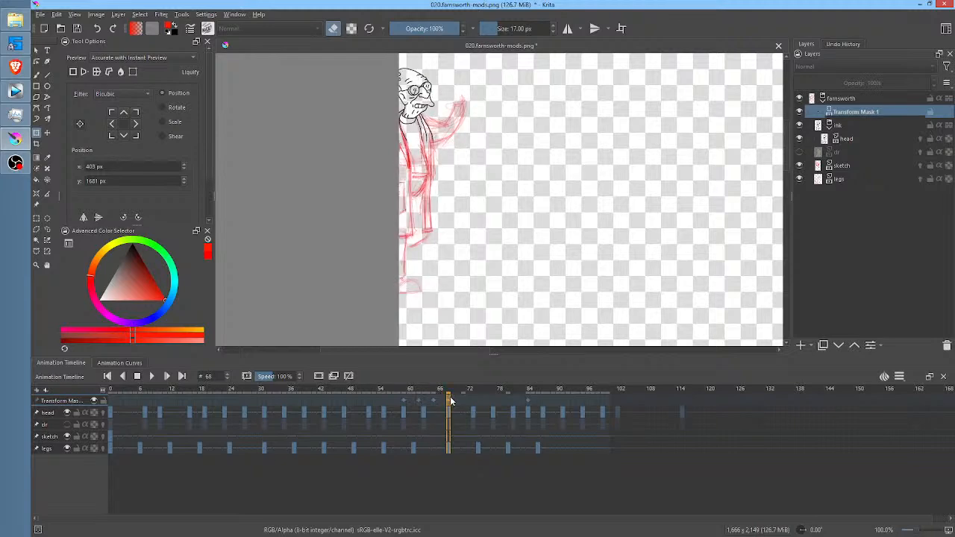
# Add a Transform Mask 1 keyframe at frame 73 that stores the figure's current position.
pyautogui.click(480, 450)
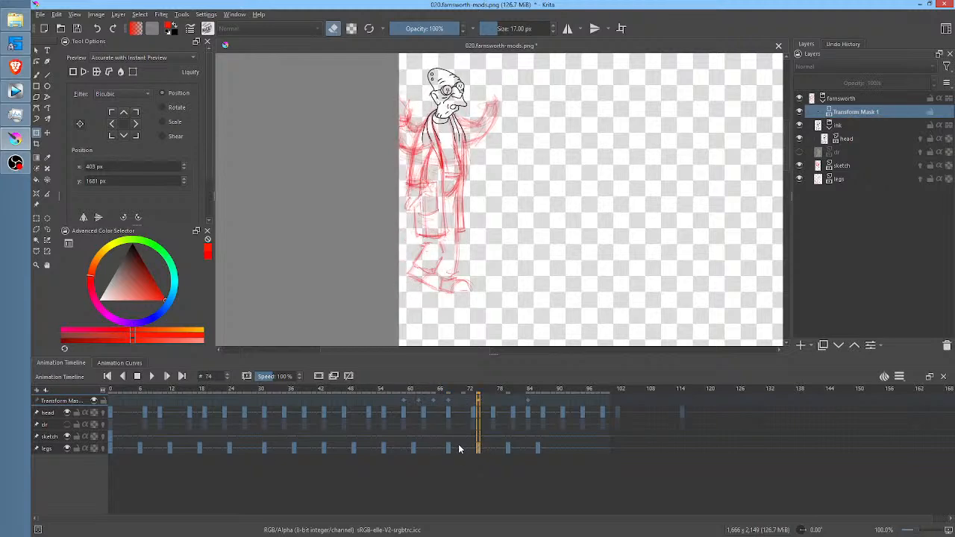
pyautogui.click(448, 405)
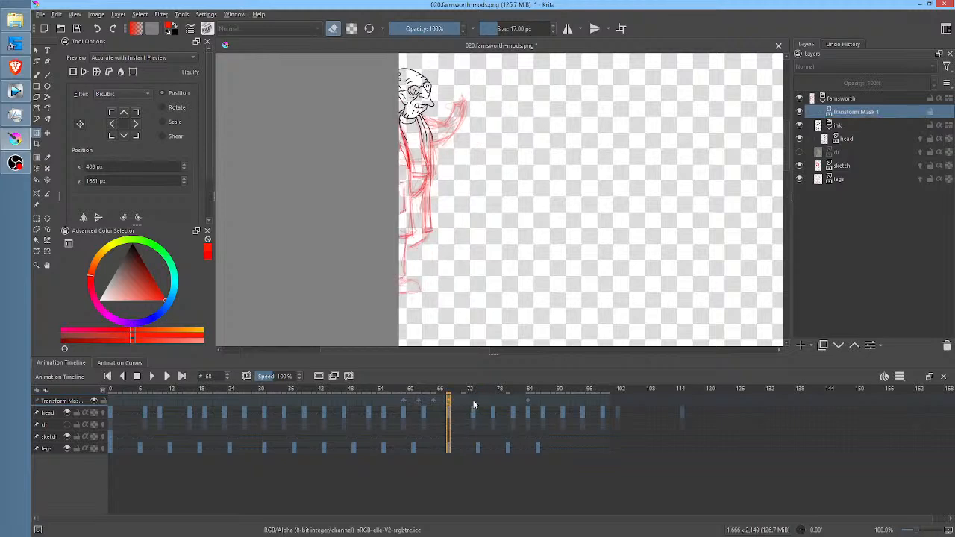
pyautogui.click(474, 403)
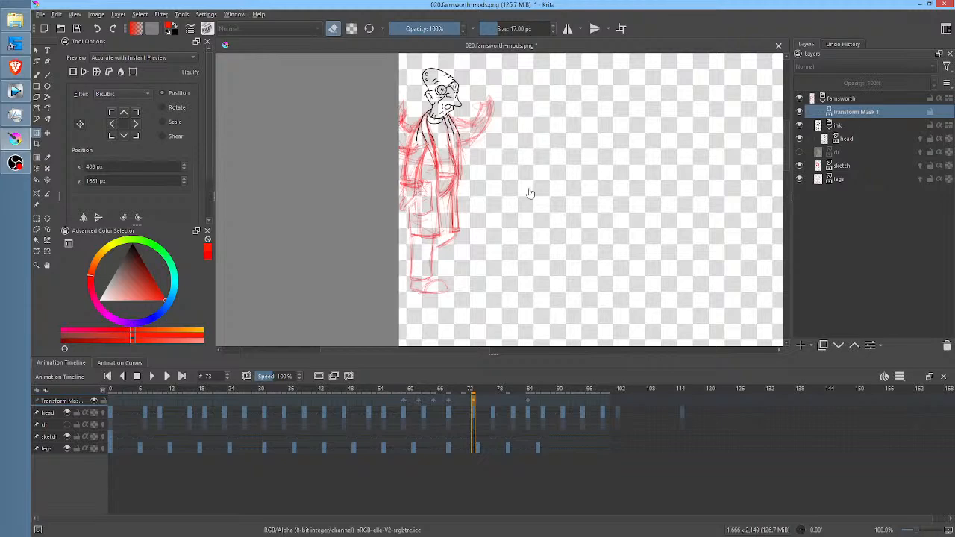
pyautogui.click(431, 196)
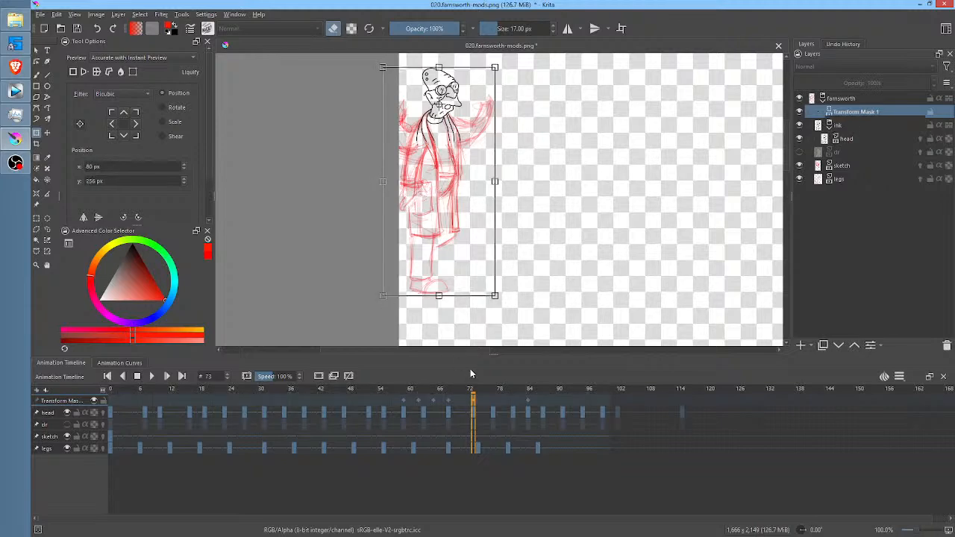
# Move Transform Mask 1's keyframe from frame 73 to frame 74 so it aligns with the legs keyframe.
pyautogui.click(448, 412)
pyautogui.click(478, 447)
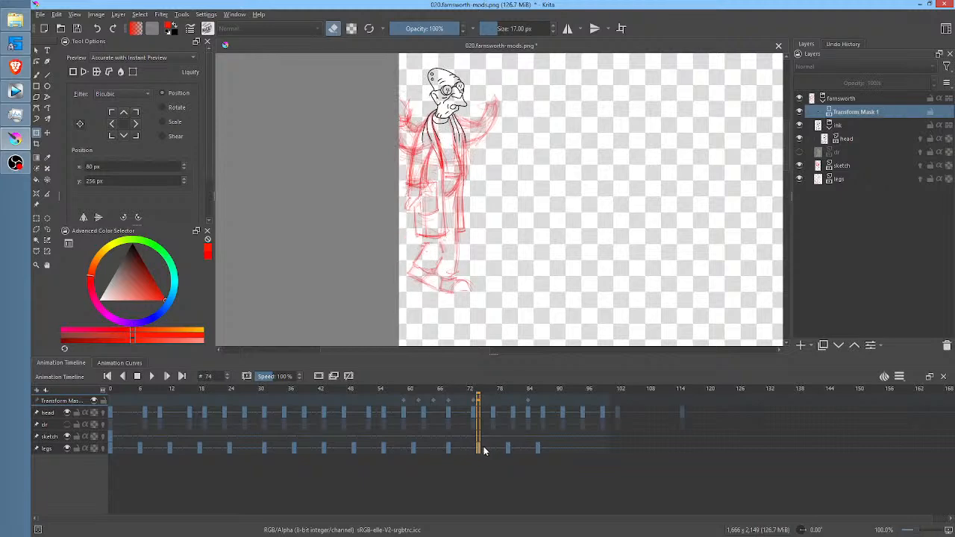
pyautogui.click(475, 404)
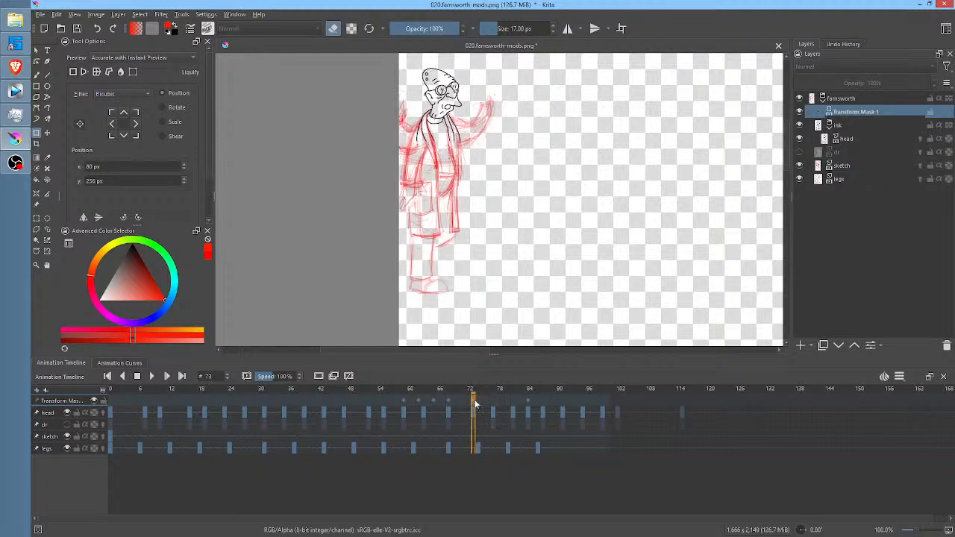
pyautogui.moveTo(475, 401); pyautogui.dragTo(480, 401)
pyautogui.click(481, 410)
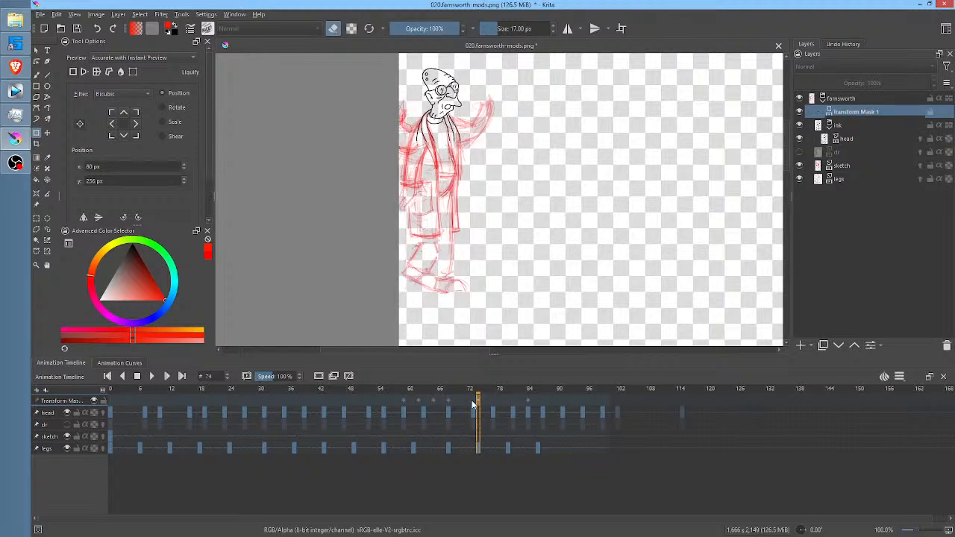
# Move Transform Mask 1's keyframe from frame 84 to frame 86, in line with the last legs keyframe.
pyautogui.click(449, 403)
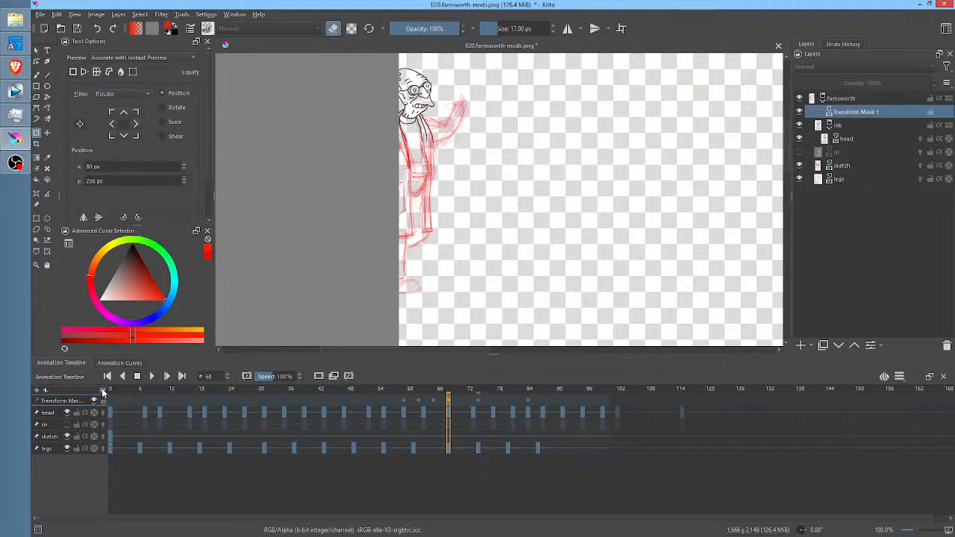
pyautogui.moveTo(104, 394); pyautogui.dragTo(122, 397)
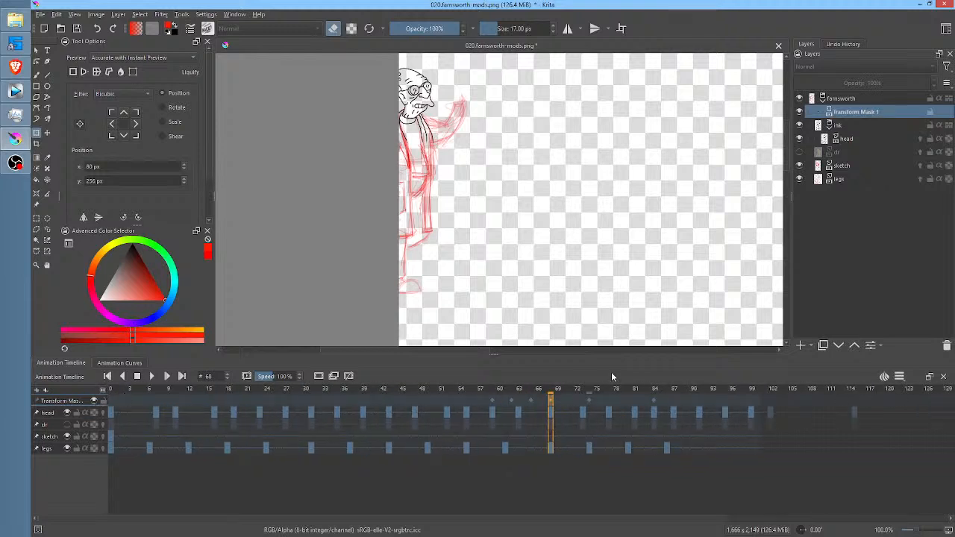
pyautogui.click(591, 450)
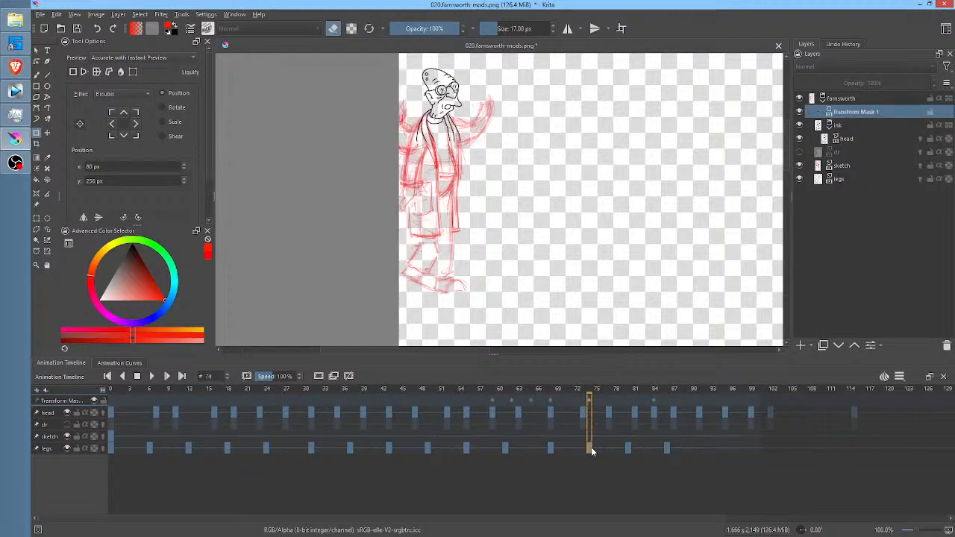
pyautogui.click(628, 449)
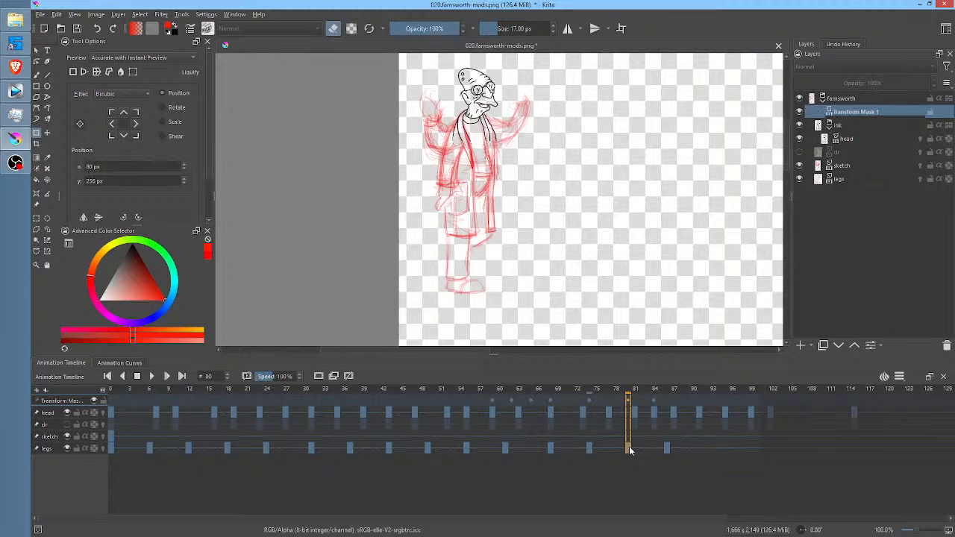
pyautogui.click(655, 407)
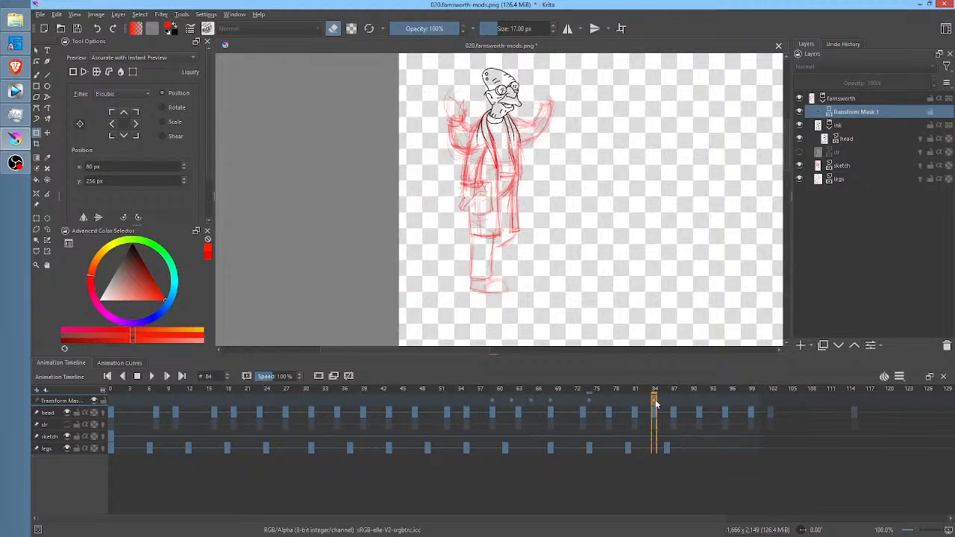
pyautogui.moveTo(654, 399); pyautogui.dragTo(668, 398)
# Add a Transform Mask 1 keyframe at frame 80, with the figure positioned at x 139 px, y 256 px.
pyautogui.click(629, 403)
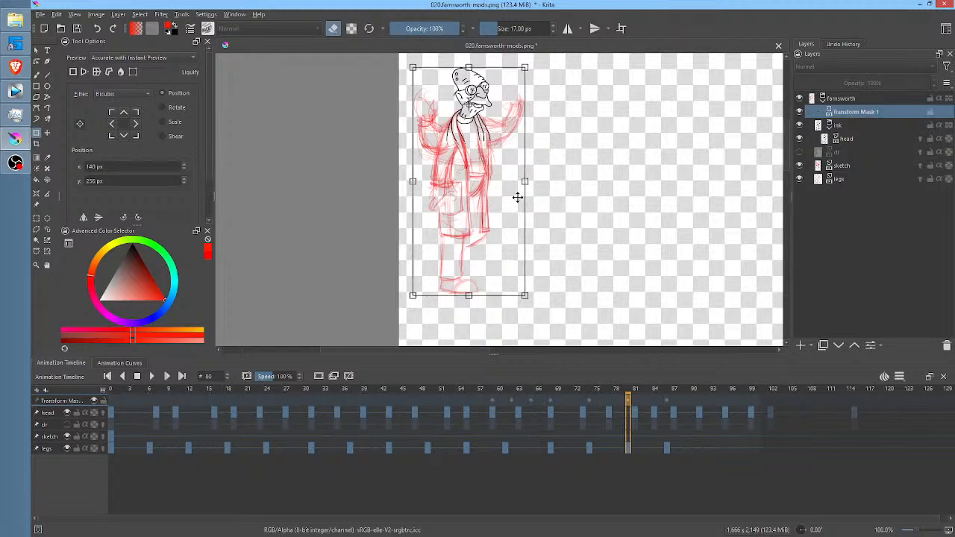
pyautogui.moveTo(488, 188); pyautogui.dragTo(488, 188)
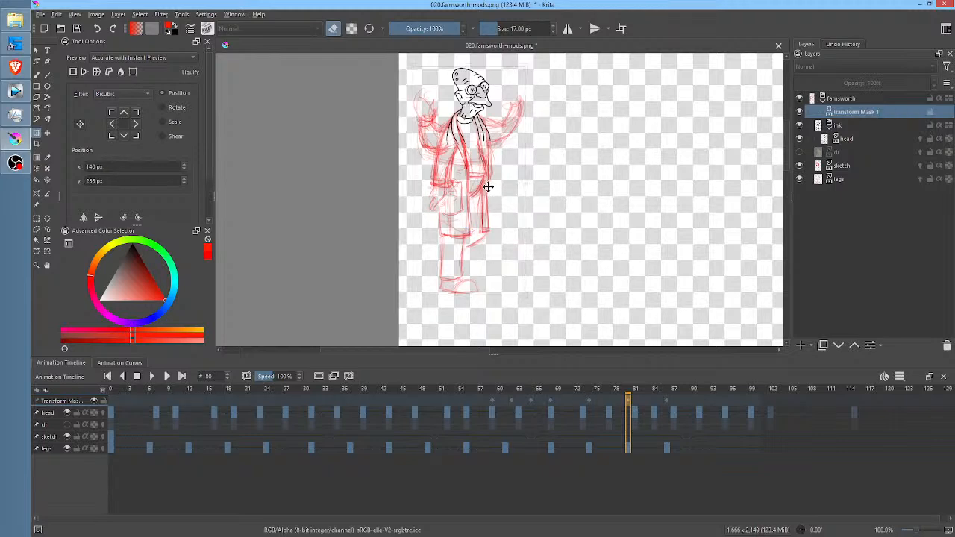
pyautogui.click(633, 403)
pyautogui.click(630, 402)
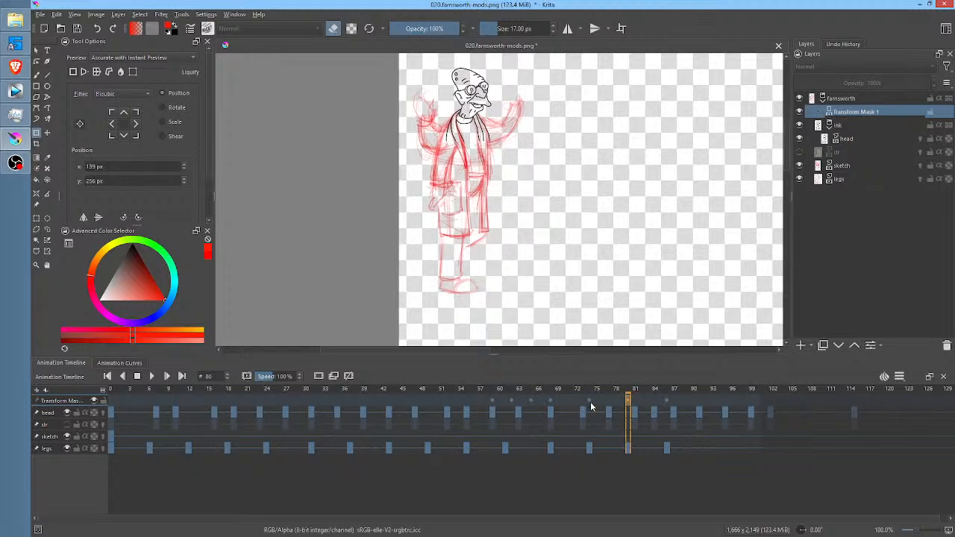
# Copy Transform Mask 1's keyframe from frame 68 to frame 71 to hold the figure's position between them.
pyautogui.click(552, 403)
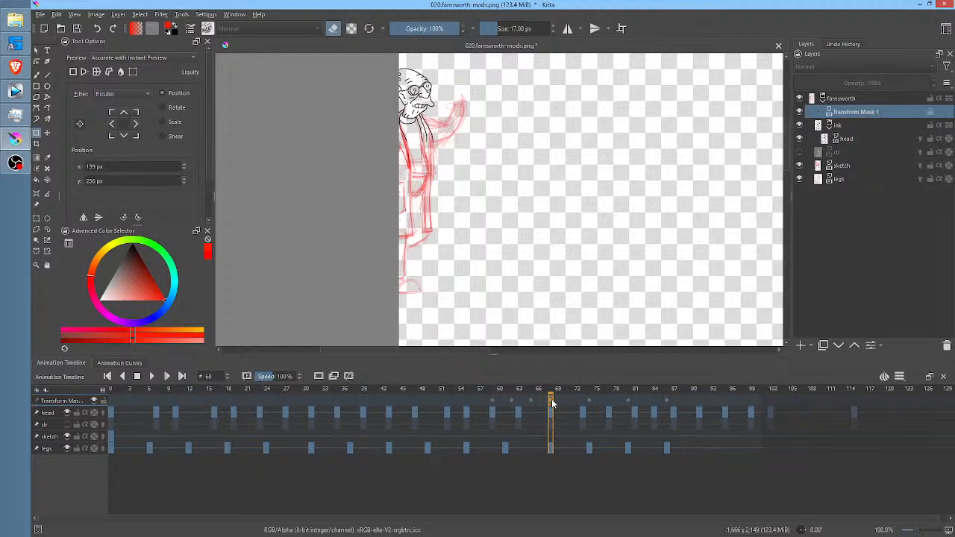
pyautogui.moveTo(552, 403); pyautogui.dragTo(570, 403)
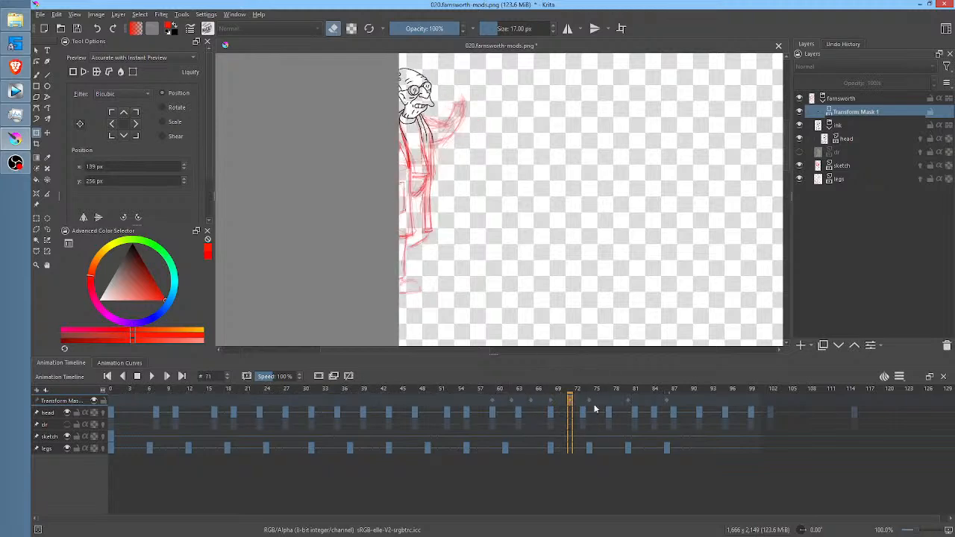
pyautogui.click(551, 403)
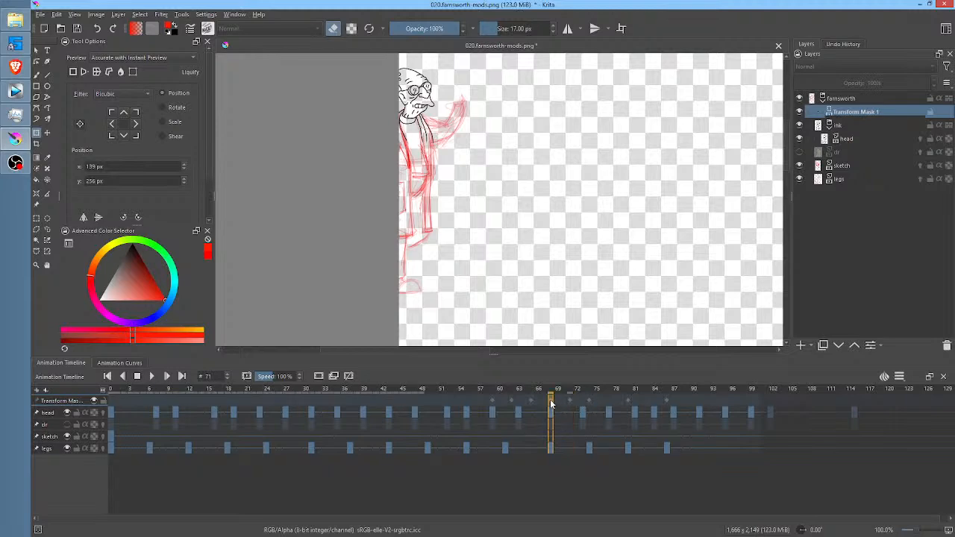
pyautogui.click(569, 403)
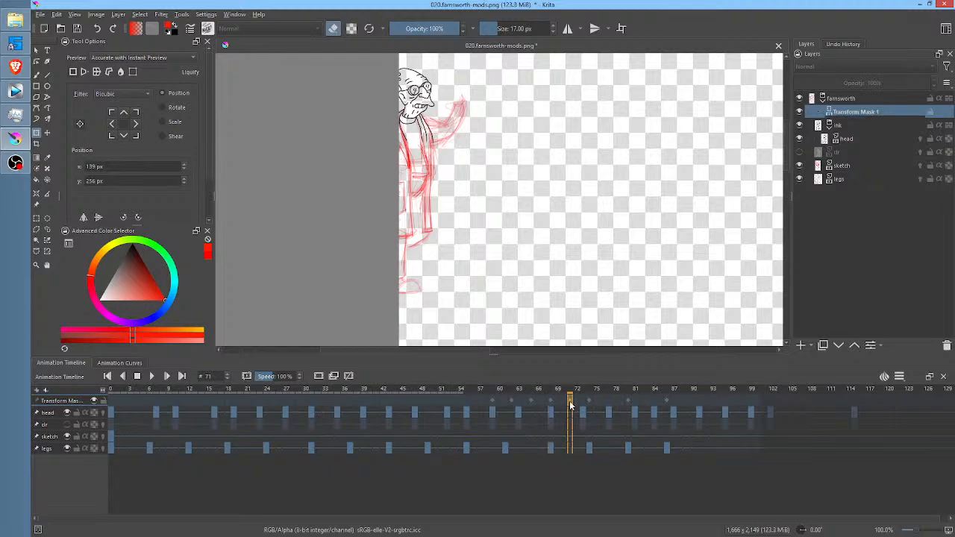
# Scrub between frames 68 and 74 and play the animation to examine the hold before the figure's next move.
pyautogui.moveTo(573, 396)
pyautogui.mouseDown()
pyautogui.moveTo(598, 395)
pyautogui.moveTo(589, 397)
pyautogui.mouseUp()
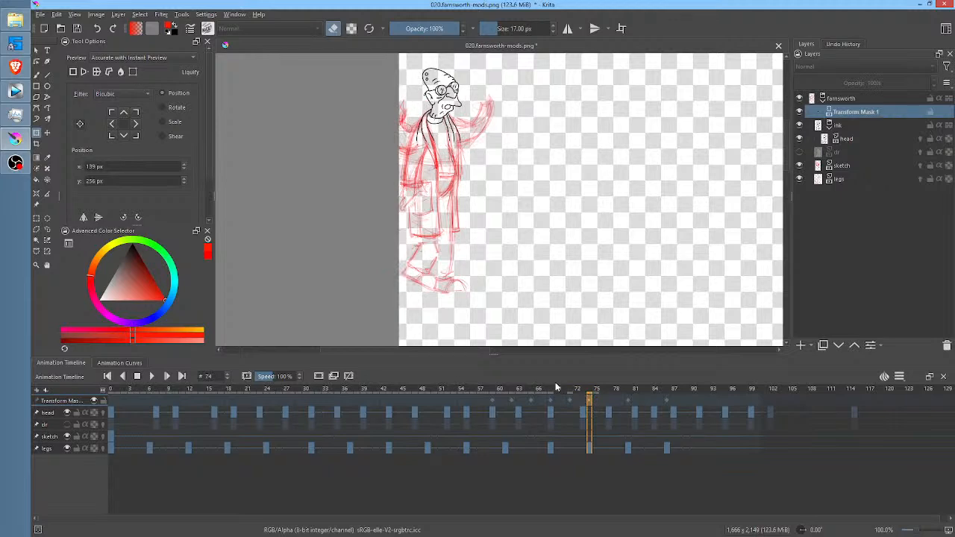
pyautogui.moveTo(579, 397)
pyautogui.mouseDown()
pyautogui.moveTo(550, 395)
pyautogui.moveTo(595, 396)
pyautogui.moveTo(577, 396)
pyautogui.mouseUp()
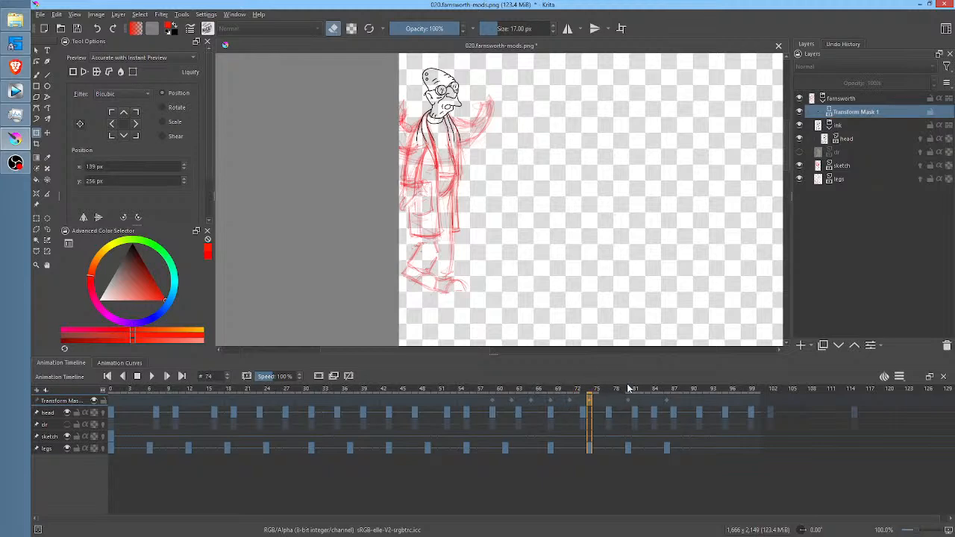
pyautogui.click(576, 390)
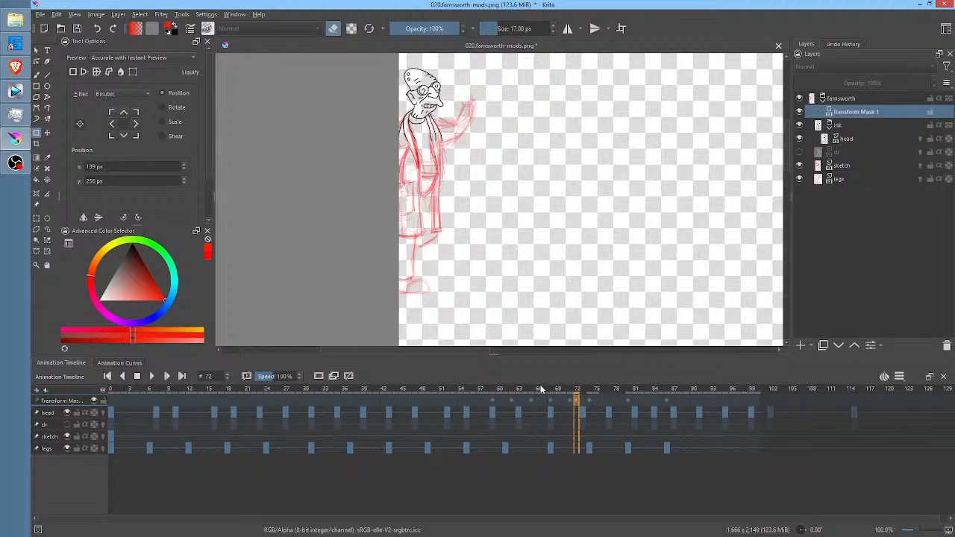
pyautogui.moveTo(551, 393)
pyautogui.mouseDown()
pyautogui.moveTo(640, 395)
pyautogui.moveTo(551, 393)
pyautogui.mouseUp()
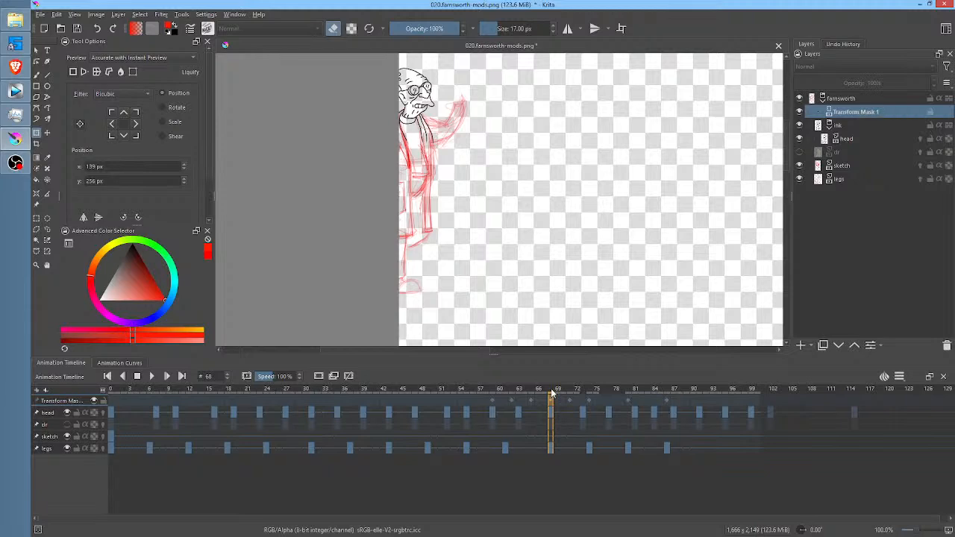
pyautogui.press('space')
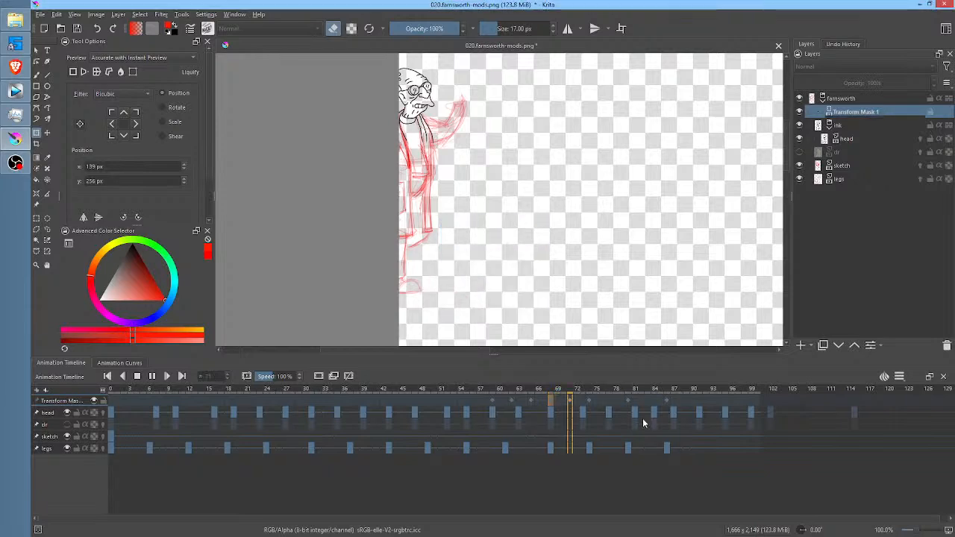
pyautogui.press('space')
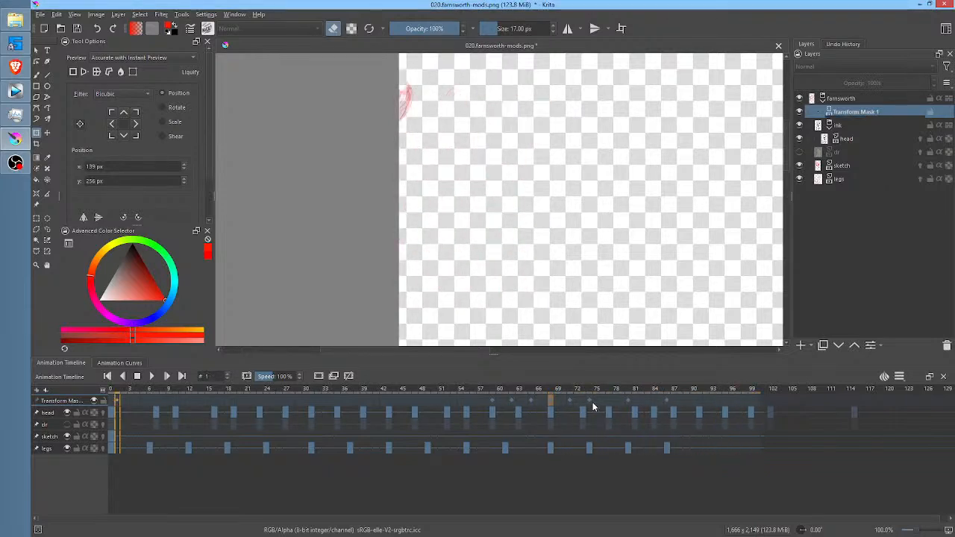
pyautogui.press('space')
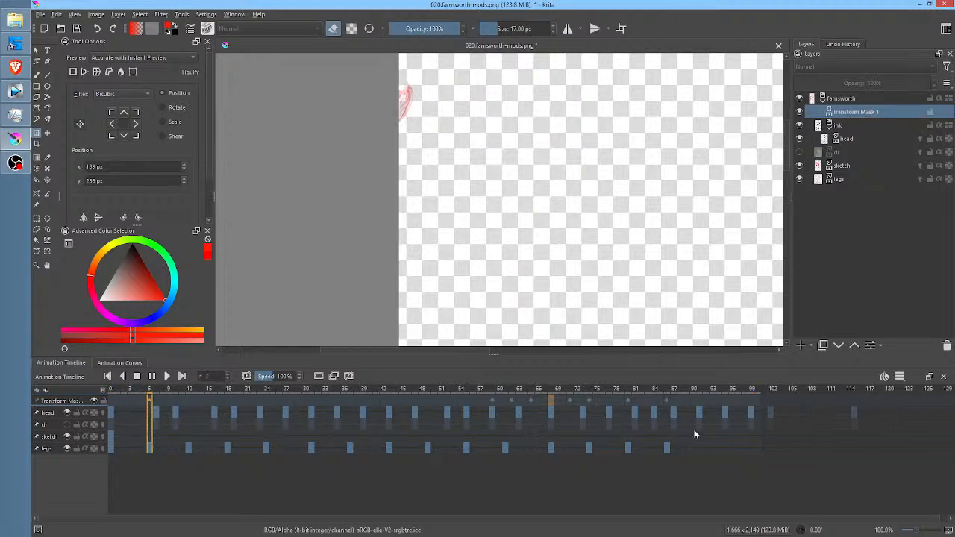
pyautogui.press('space')
pyautogui.moveTo(544, 405); pyautogui.dragTo(616, 409)
pyautogui.press('space')
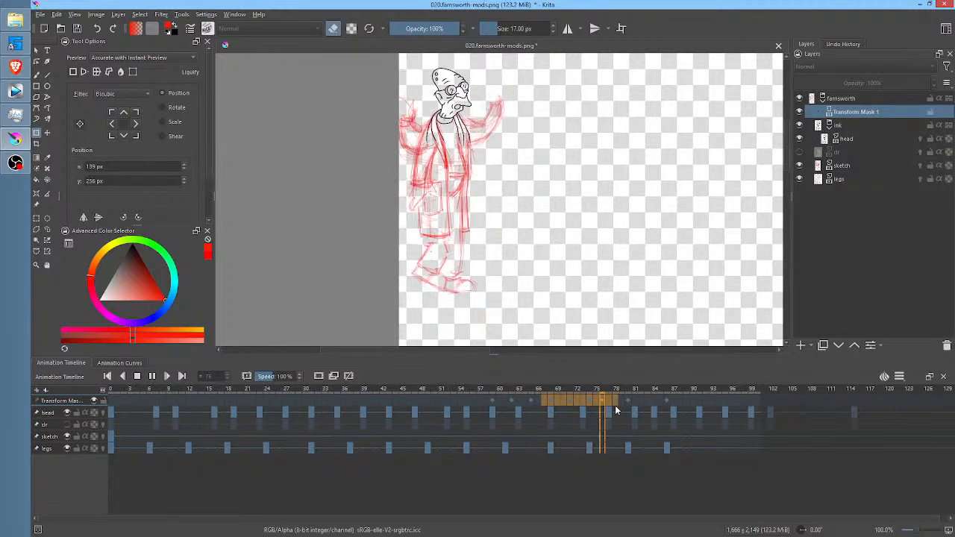
pyautogui.press('space')
# Copy Transform Mask 1's keyframe from frame 74 to frame 78 to hold that position.
pyautogui.click(582, 404)
pyautogui.click(589, 405)
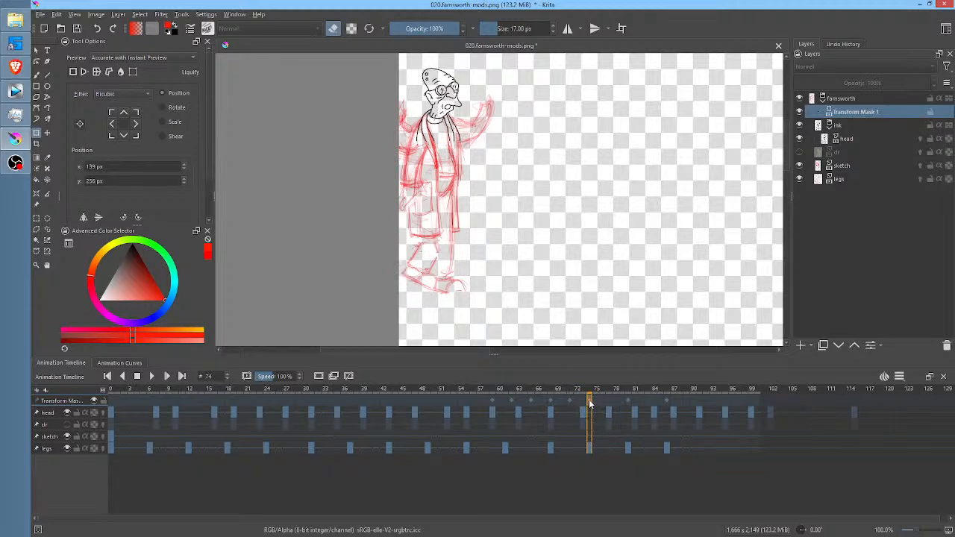
pyautogui.click(596, 404)
pyautogui.click(605, 403)
pyautogui.click(613, 403)
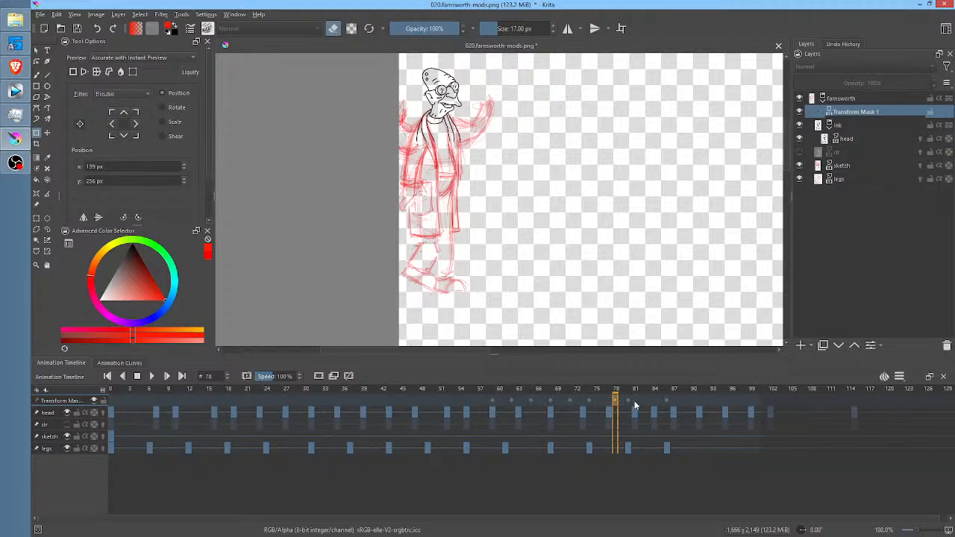
# Copy Transform Mask 1's keyframe from frame 80 to frame 84 to hold that position.
pyautogui.click(628, 404)
pyautogui.click(643, 402)
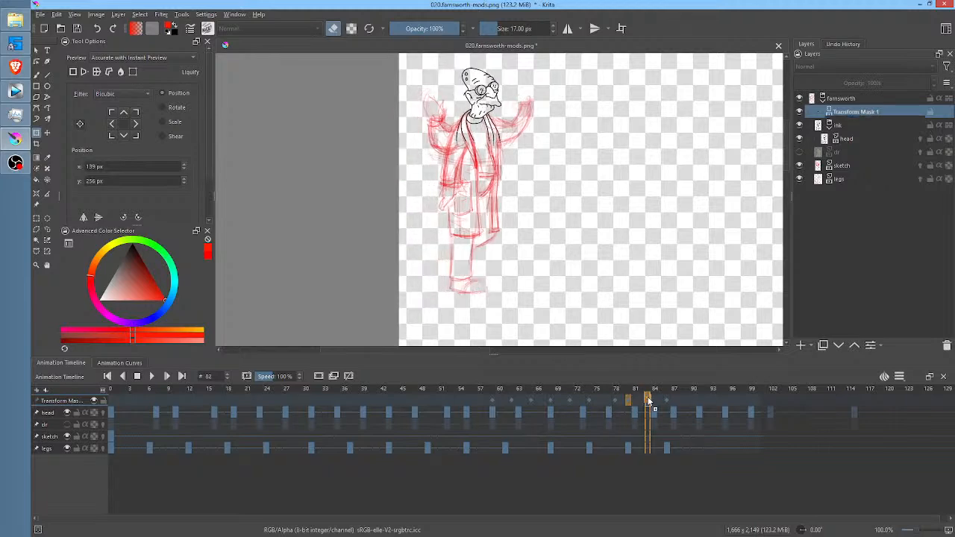
pyautogui.click(654, 401)
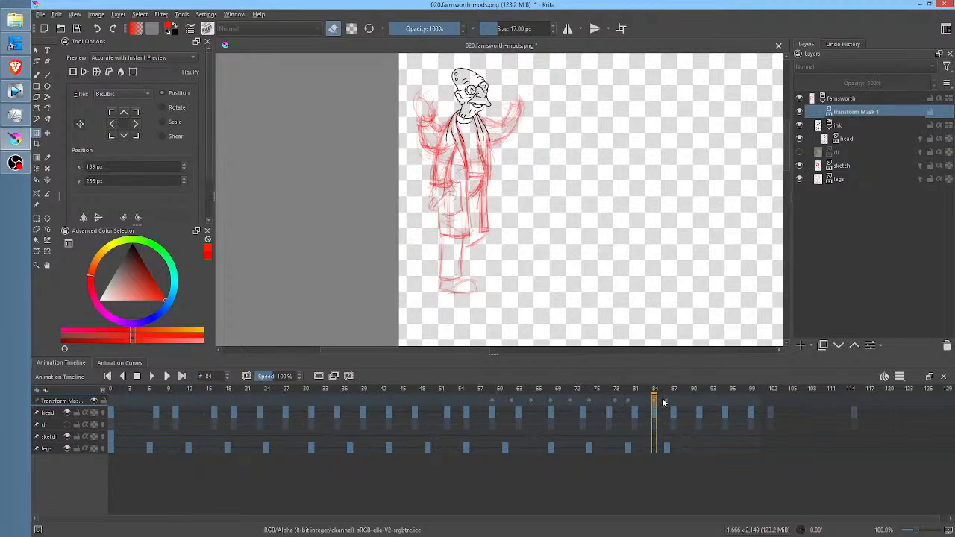
pyautogui.click(667, 403)
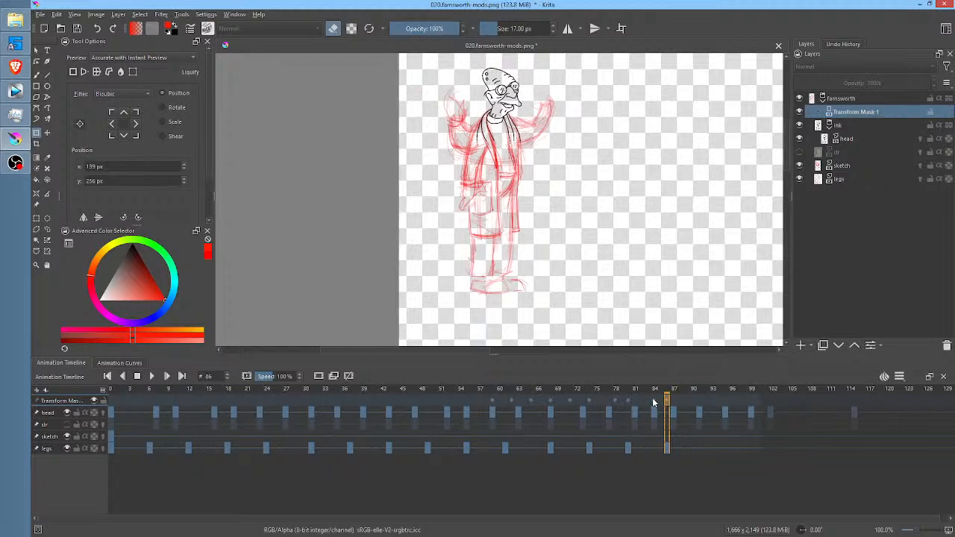
pyautogui.click(653, 403)
# Play the selected Transform Mask 1 frames, extending the range to frames 59 through 94, to examine the walk's timing.
pyautogui.moveTo(686, 401); pyautogui.dragTo(515, 402)
pyautogui.press('space')
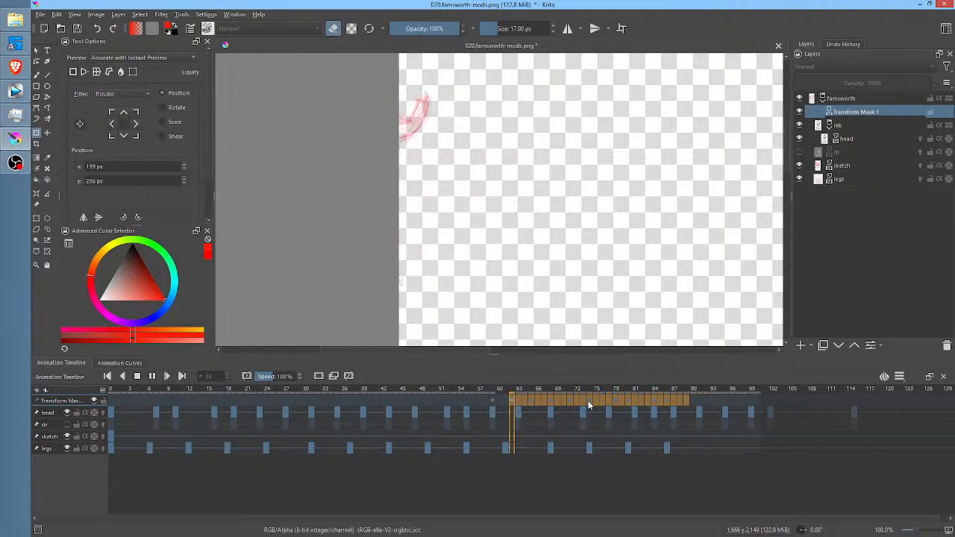
pyautogui.click(719, 402)
pyautogui.moveTo(720, 403); pyautogui.dragTo(492, 403)
pyautogui.press('space')
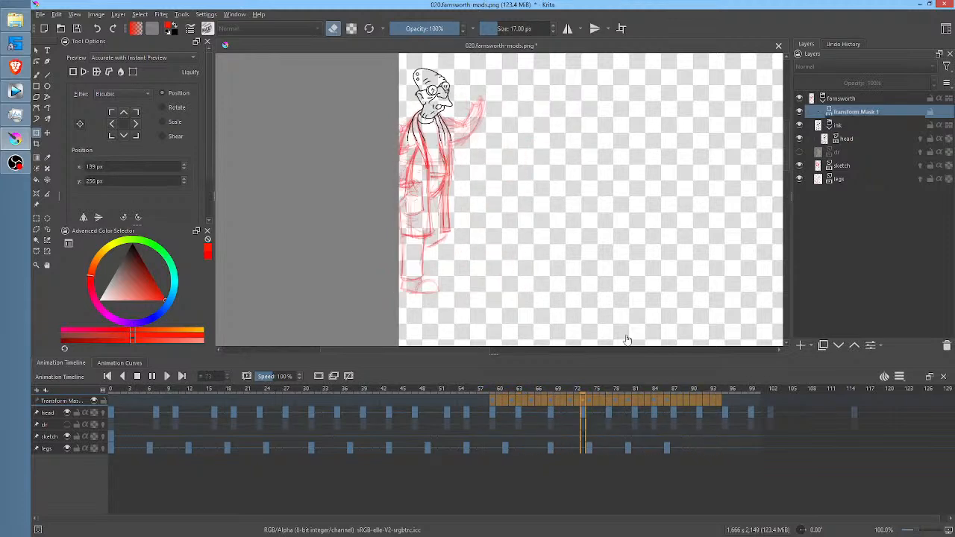
pyautogui.press('space')
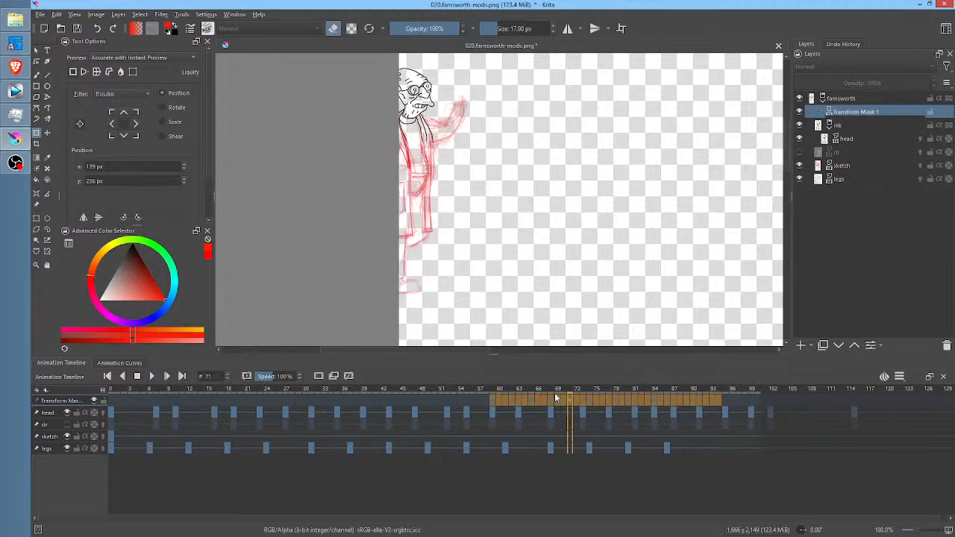
# Play frames 59 through 94, and step through Transform Mask 1's keyframes from frame 62 to 74 to examine the figure's advance.
pyautogui.moveTo(497, 392)
pyautogui.mouseDown()
pyautogui.moveTo(697, 402)
pyautogui.moveTo(501, 401)
pyautogui.mouseUp()
pyautogui.press('space')
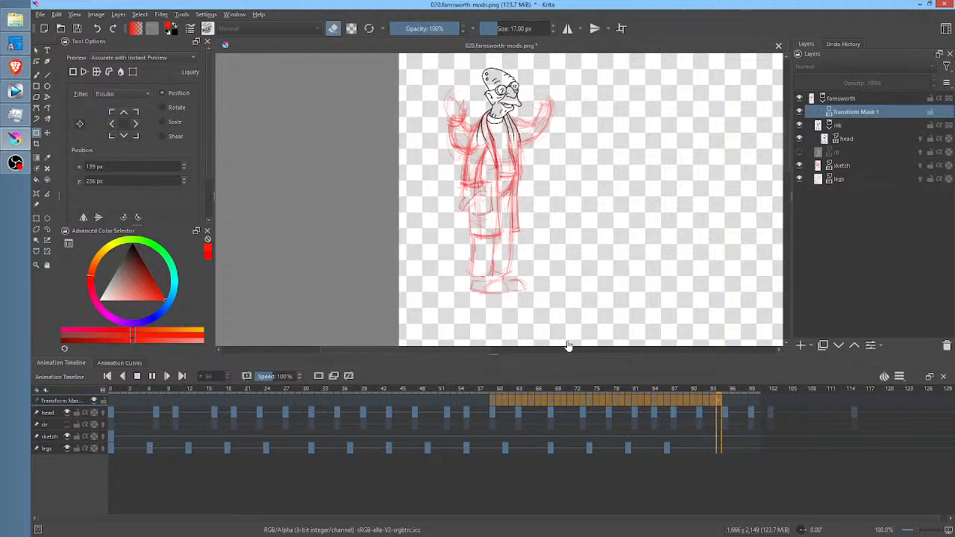
pyautogui.press('space')
pyautogui.click(513, 403)
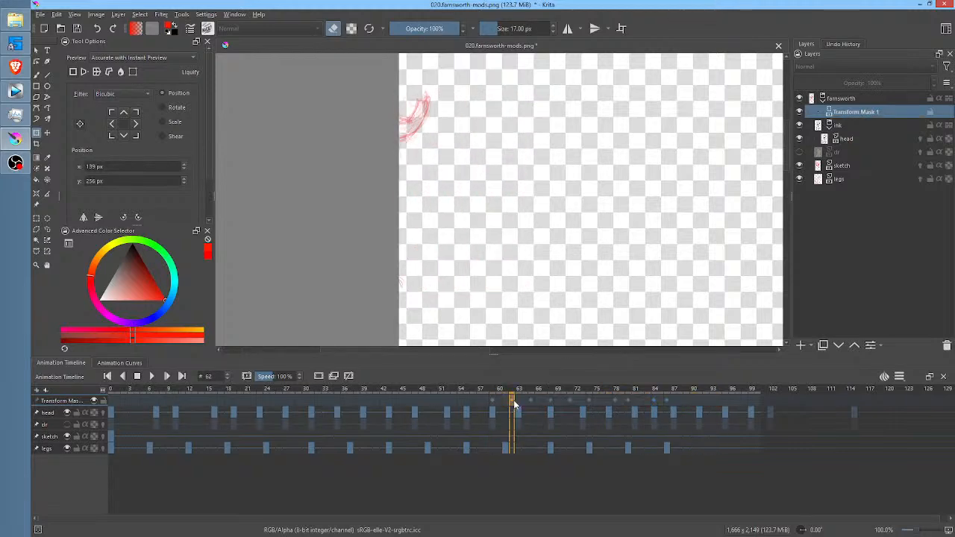
pyautogui.click(531, 403)
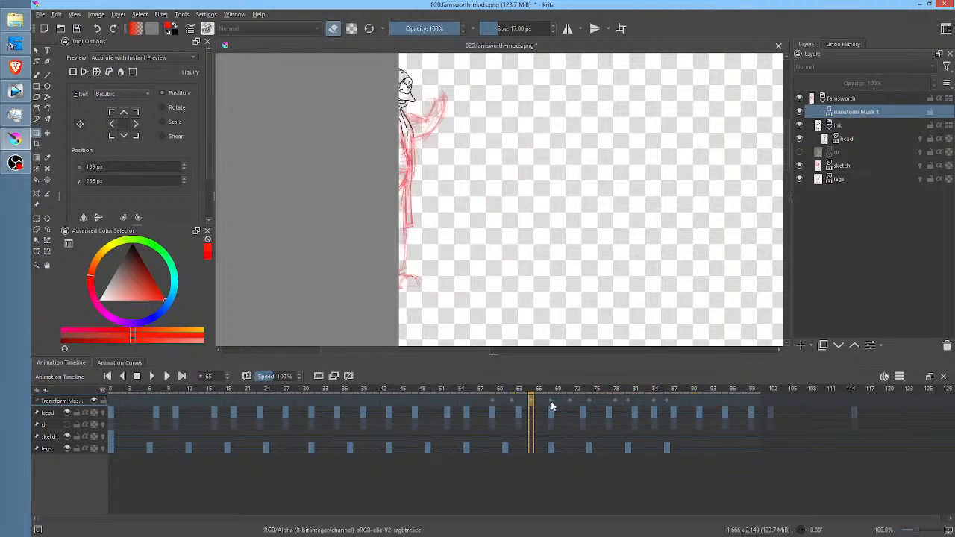
pyautogui.click(551, 403)
pyautogui.click(570, 404)
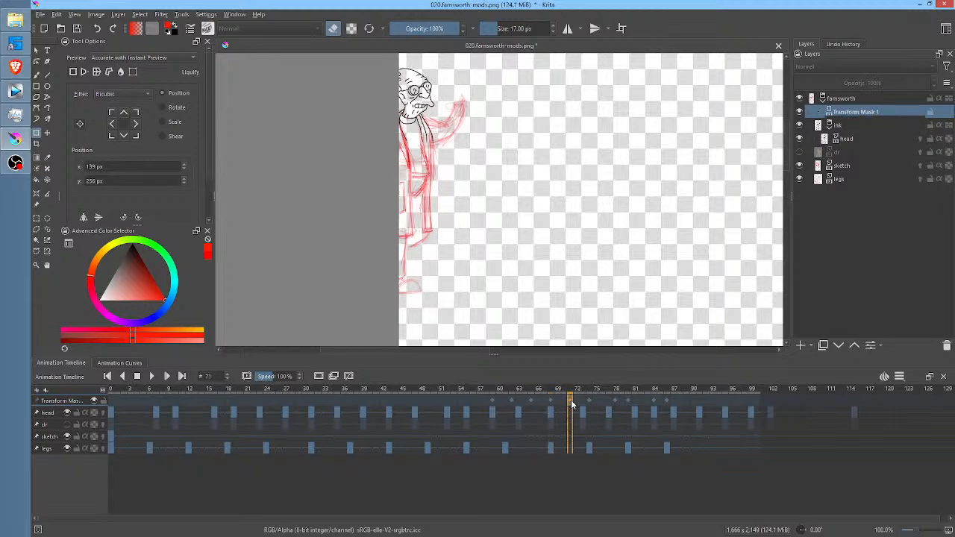
pyautogui.click(591, 405)
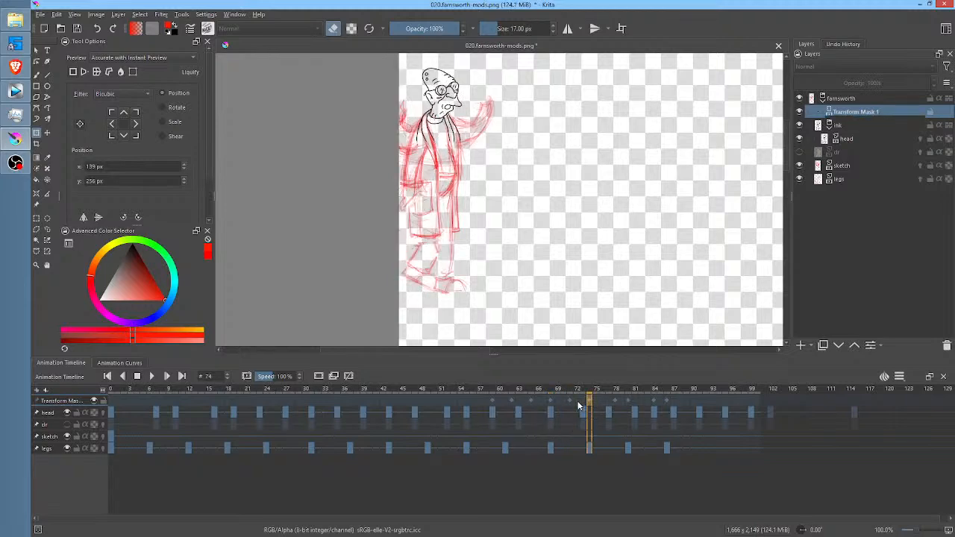
# Raise the figure slightly on Transform Mask 1's keyframe at frame 71, to a vertical position of 250 px.
pyautogui.click(569, 403)
pyautogui.click(406, 224)
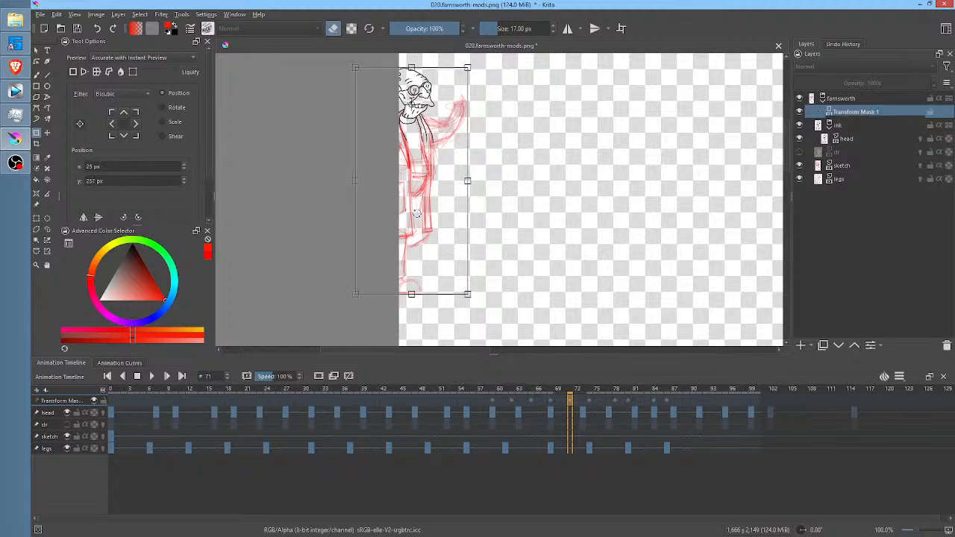
pyautogui.moveTo(419, 212); pyautogui.dragTo(417, 210)
# Raise the figure slightly on Transform Mask 1's keyframe at frame 78, to a vertical position of 251 px.
pyautogui.click(587, 404)
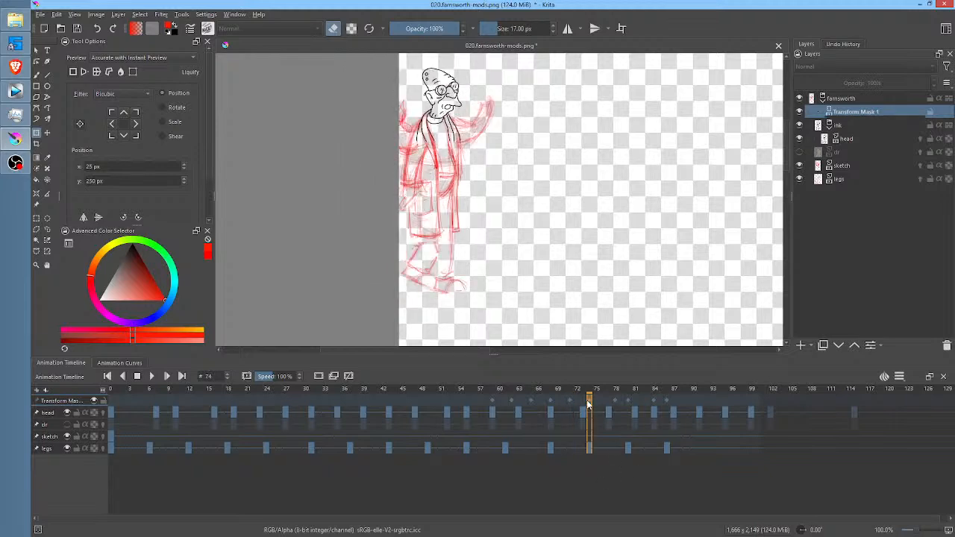
pyautogui.click(615, 404)
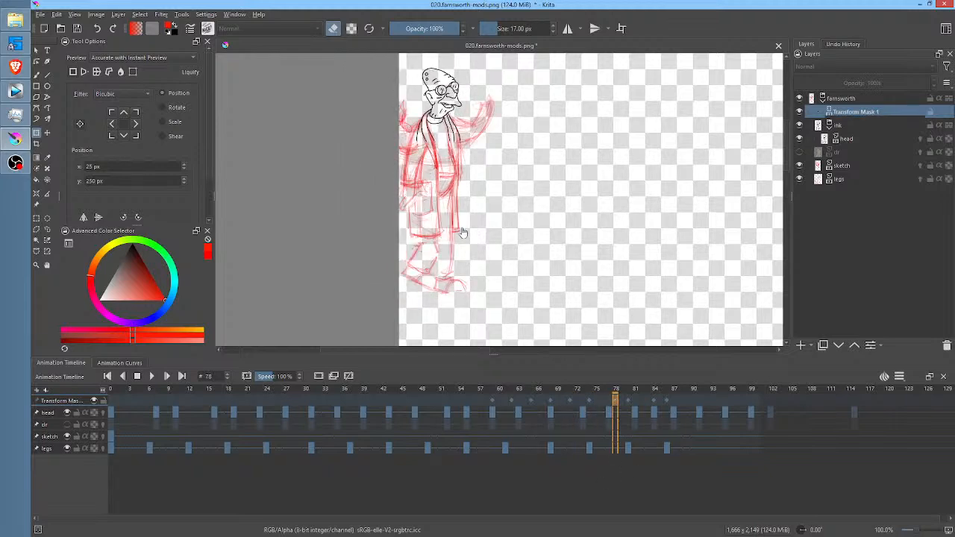
pyautogui.moveTo(449, 224); pyautogui.dragTo(449, 222)
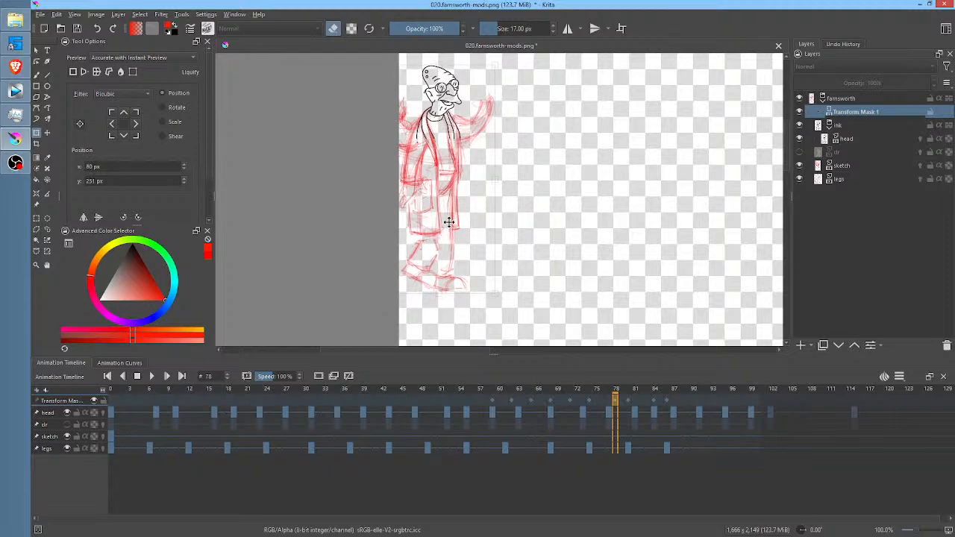
# Raise the figure slightly on Transform Mask 1's keyframe at frame 84, to a vertical position of 250 px.
pyautogui.click(630, 402)
pyautogui.click(654, 403)
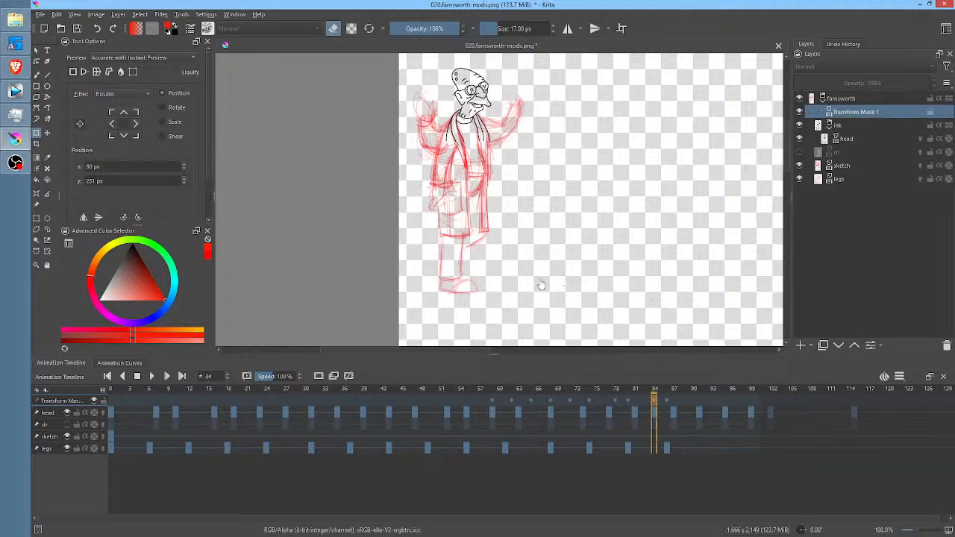
pyautogui.moveTo(455, 251); pyautogui.dragTo(456, 250)
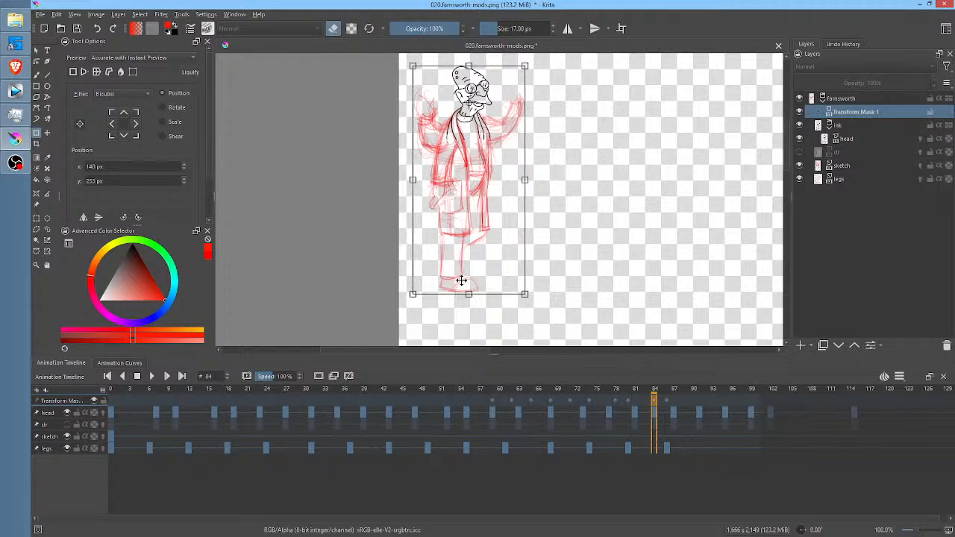
pyautogui.moveTo(461, 279); pyautogui.dragTo(461, 277)
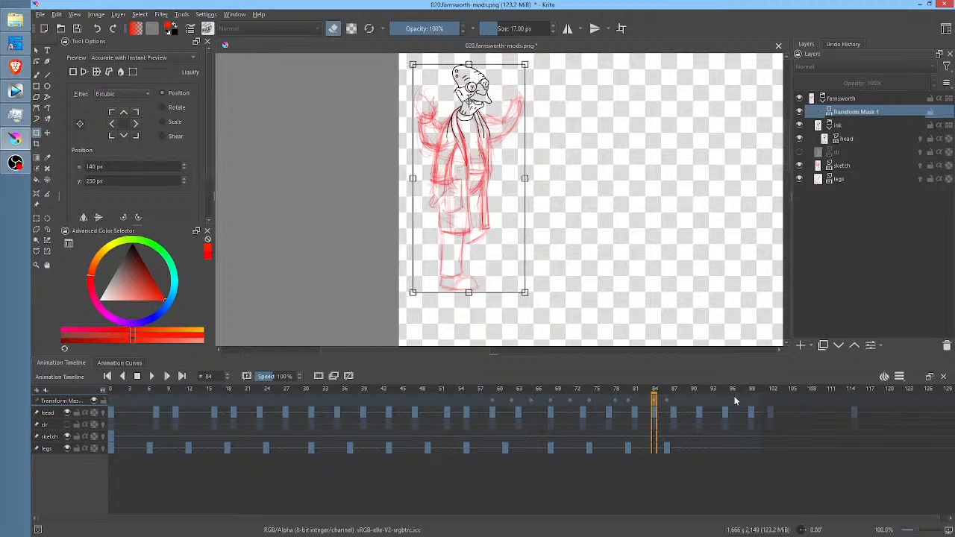
# Play Transform Mask 1's frames 65 through 92 and step between its frames to examine the raised positions in motion.
pyautogui.moveTo(705, 401); pyautogui.dragTo(531, 404)
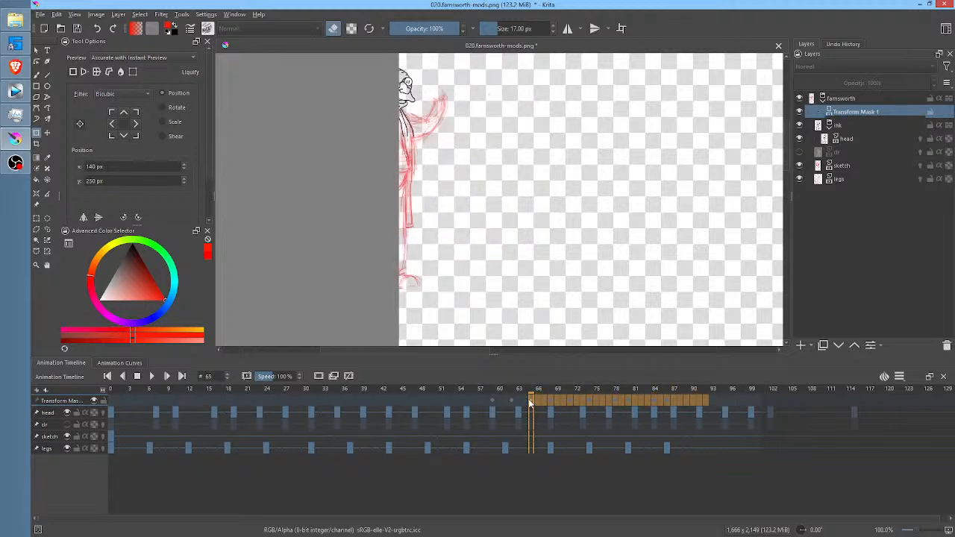
pyautogui.press('space')
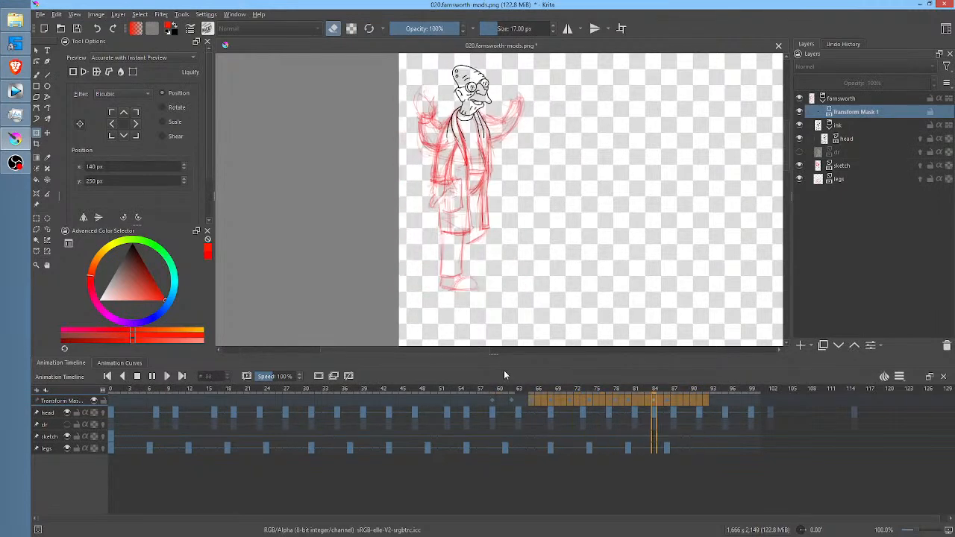
pyautogui.press('space')
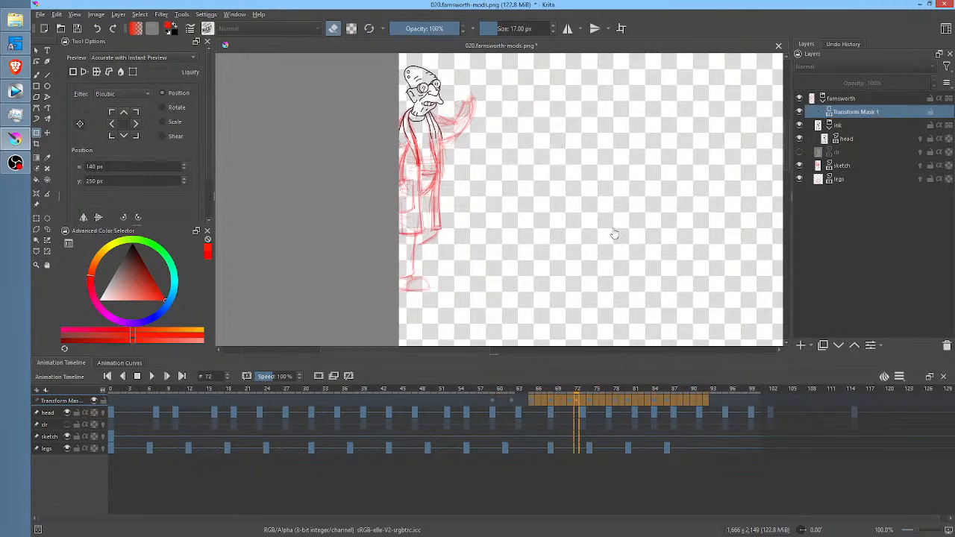
pyautogui.press('Right')
pyautogui.press('Left')
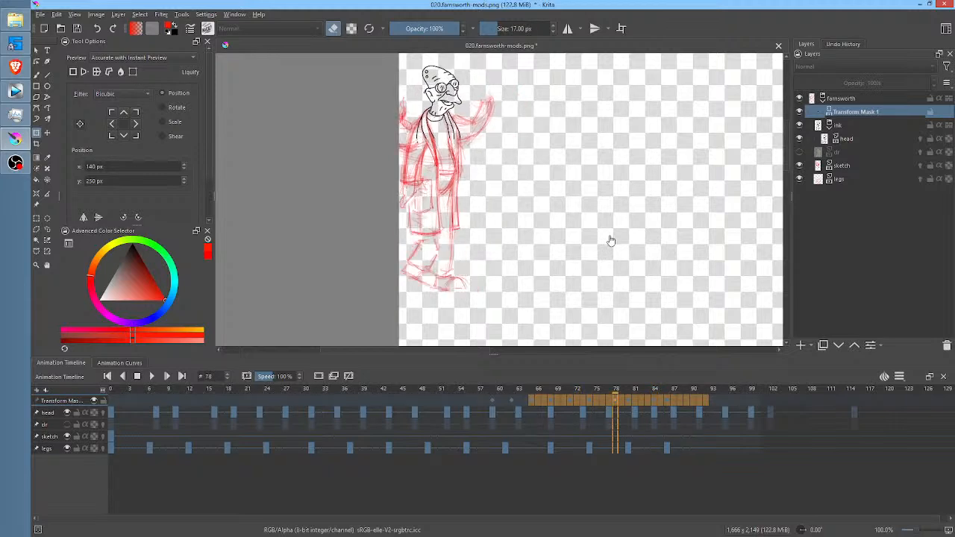
pyautogui.press('Left')
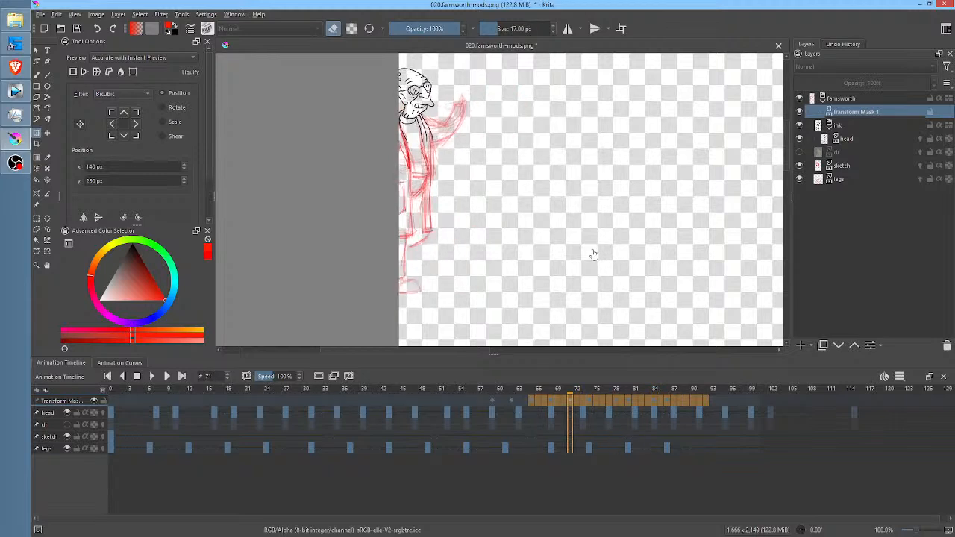
pyautogui.press('space')
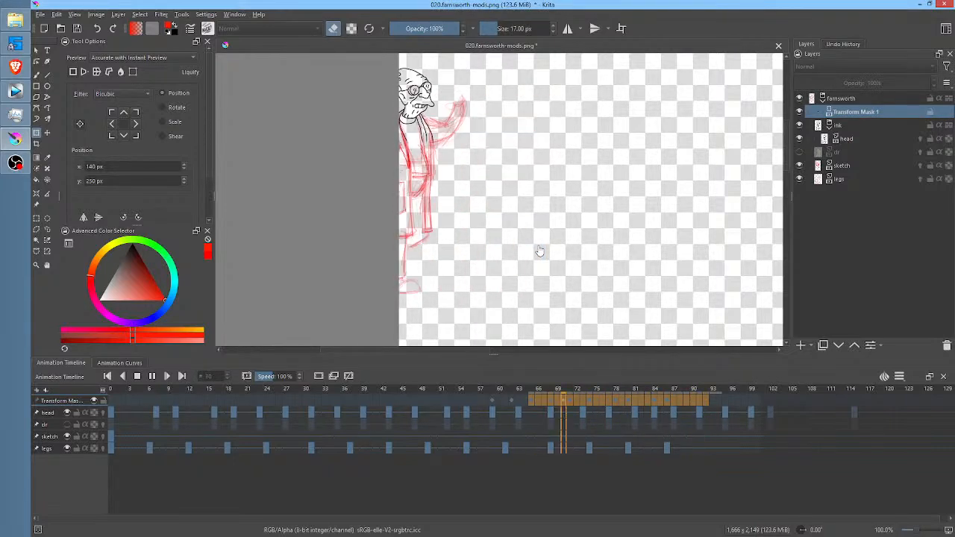
pyautogui.press('space')
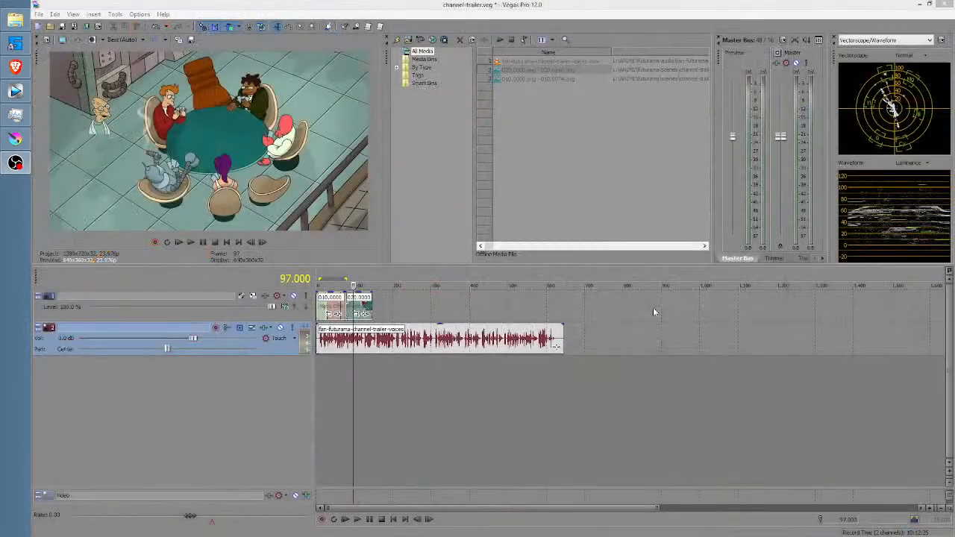
# Switch to the channel-trailer project in Vegas Pro and play it from the start and from frame 75 to examine Farnsworth's entrance.
pyautogui.click(341, 374)
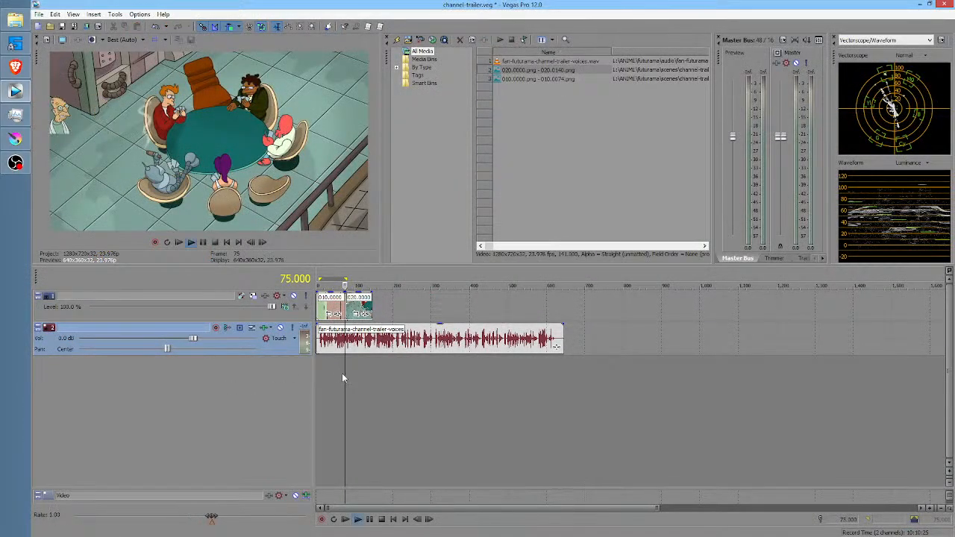
pyautogui.press('space')
pyautogui.press('space')
pyautogui.click(316, 370)
pyautogui.press('space')
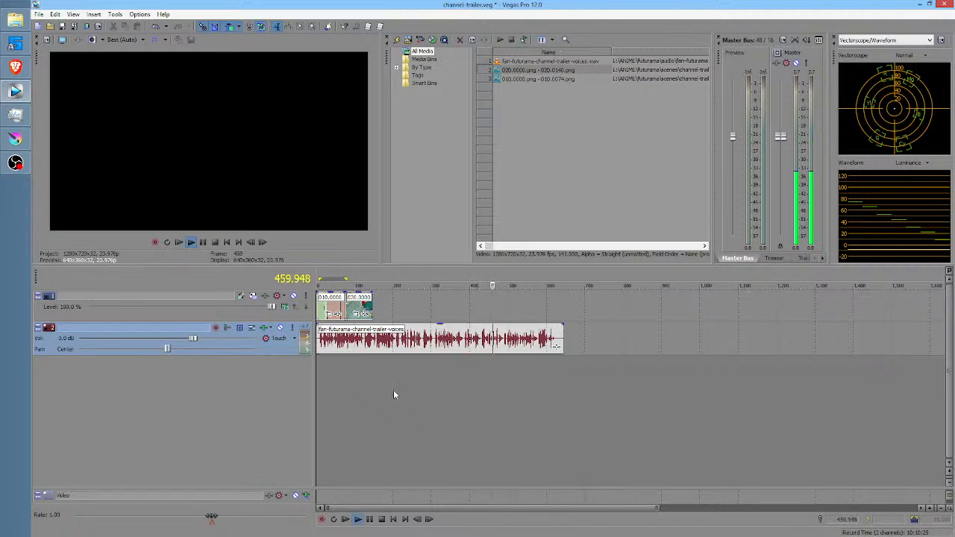
pyautogui.click(534, 380)
pyautogui.press('space')
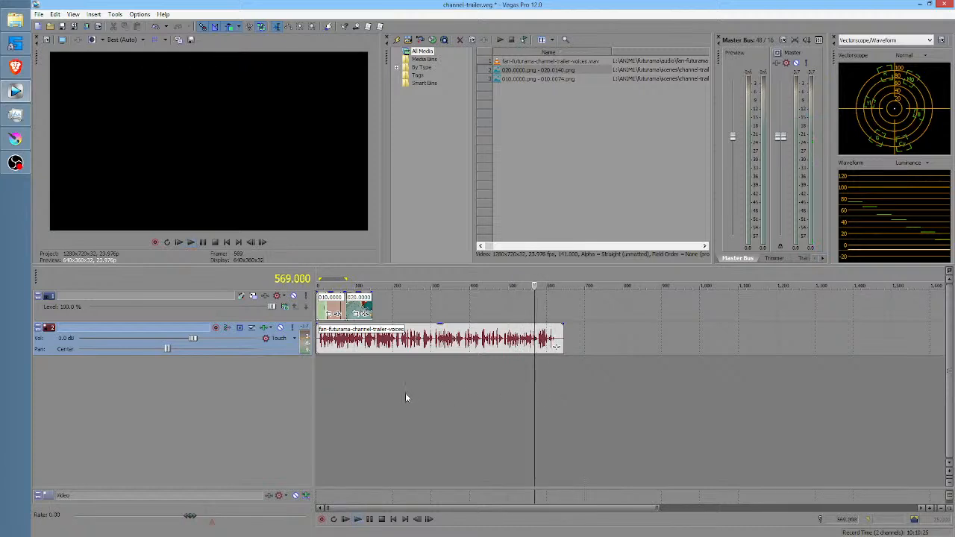
pyautogui.click(346, 377)
pyautogui.press('space')
pyautogui.press('space')
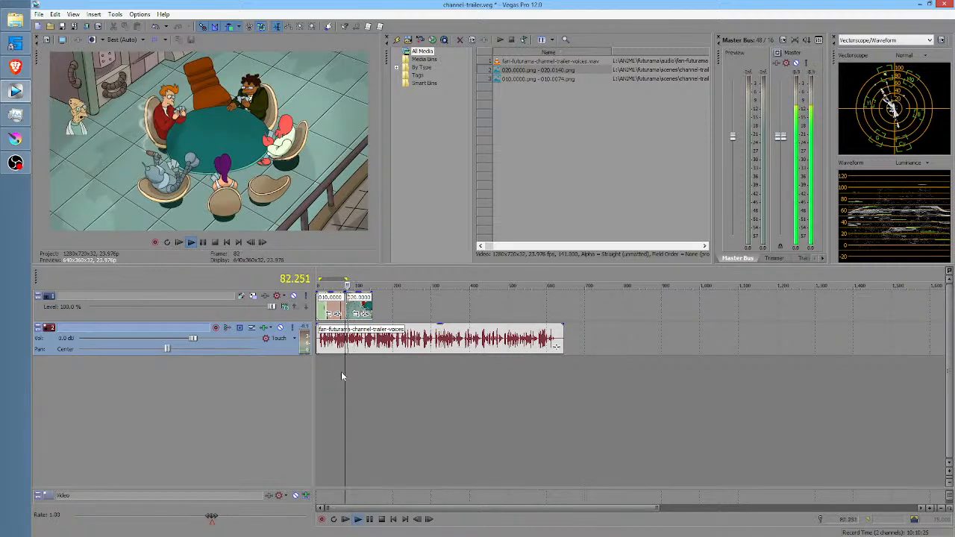
pyautogui.press('space')
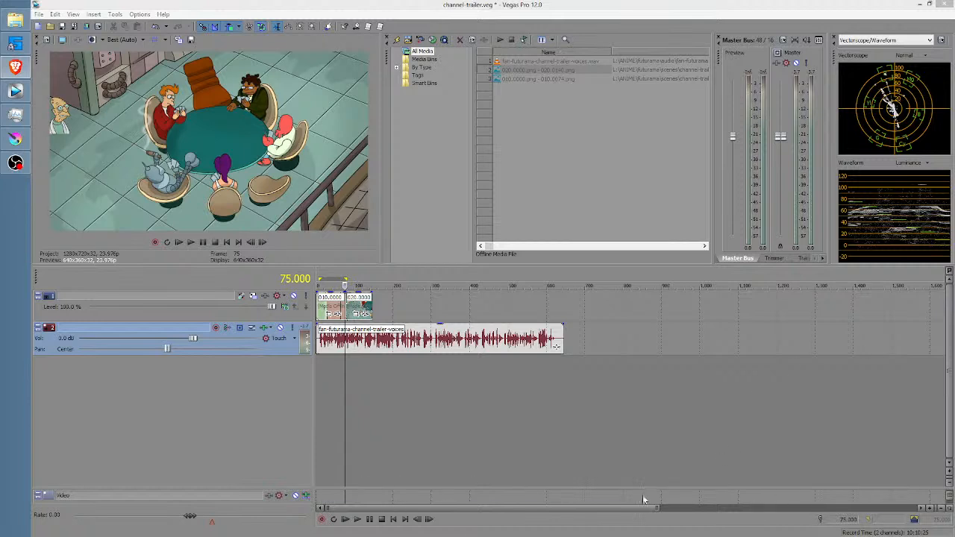
# Play the trailer from frame 43 and mark frames 64 to 88 and 99 to 110 to examine the voice track's timing.
pyautogui.click(339, 370)
pyautogui.scroll(2, 366, 371)
pyautogui.moveTo(365, 376)
pyautogui.mouseDown()
pyautogui.moveTo(407, 378)
pyautogui.moveTo(371, 380)
pyautogui.moveTo(382, 380)
pyautogui.mouseUp()
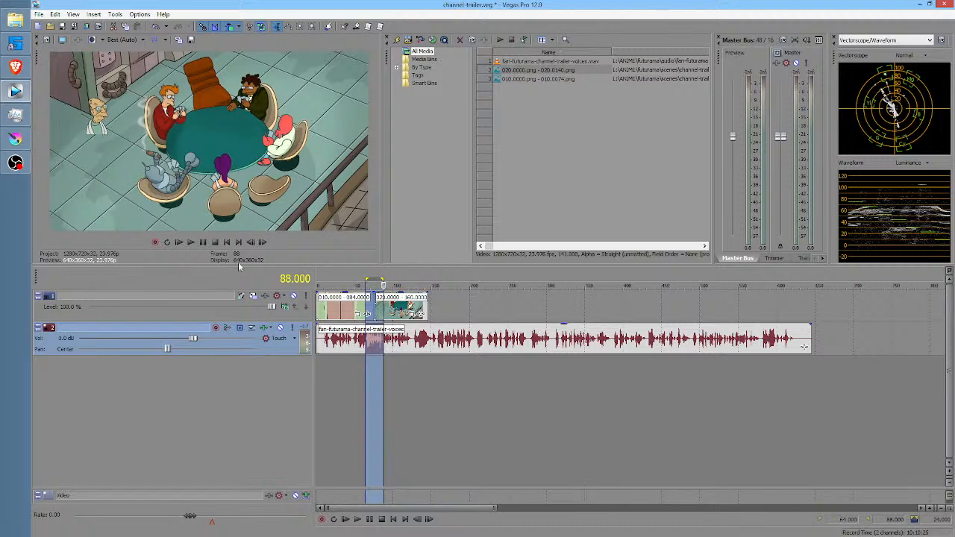
pyautogui.click(348, 369)
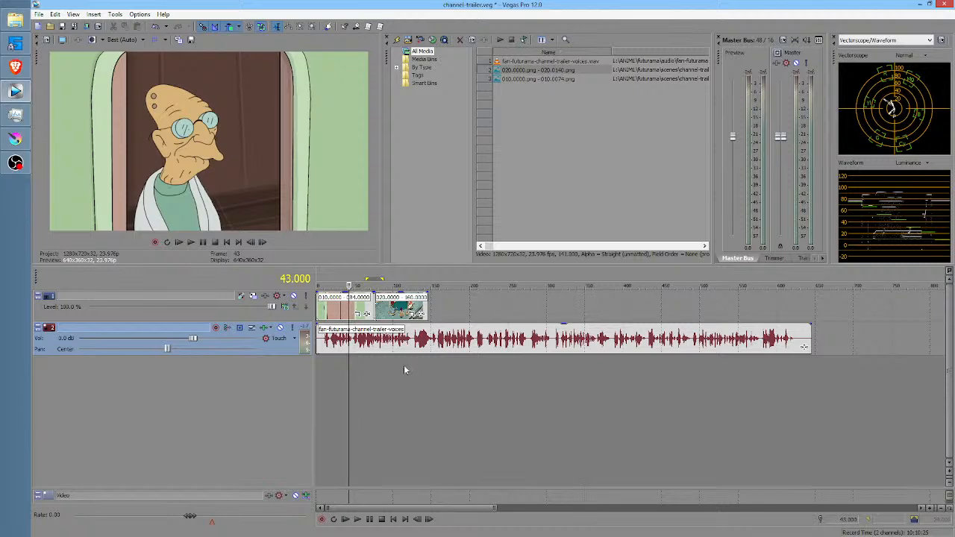
pyautogui.press('space')
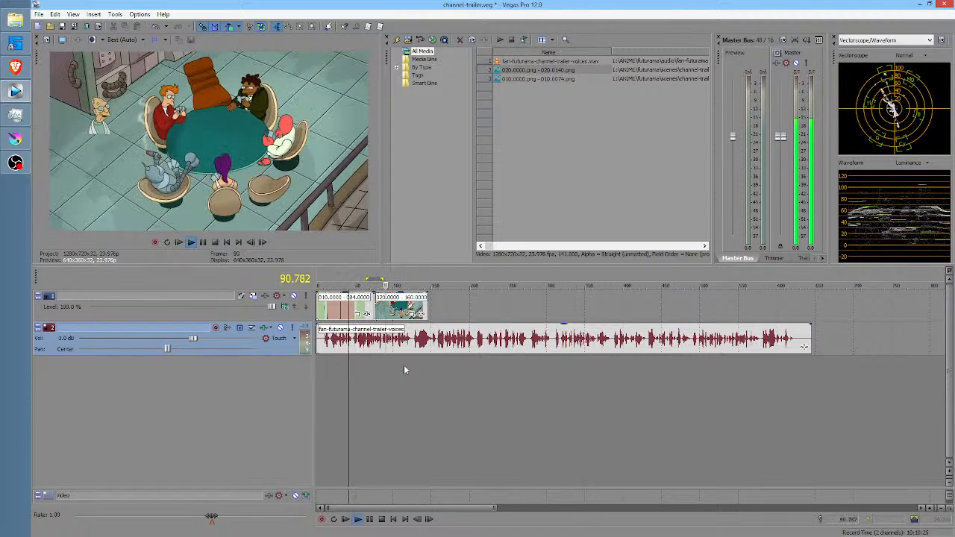
pyautogui.press('space')
pyautogui.moveTo(388, 373)
pyautogui.mouseDown()
pyautogui.moveTo(410, 375)
pyautogui.moveTo(340, 371)
pyautogui.moveTo(400, 379)
pyautogui.mouseUp()
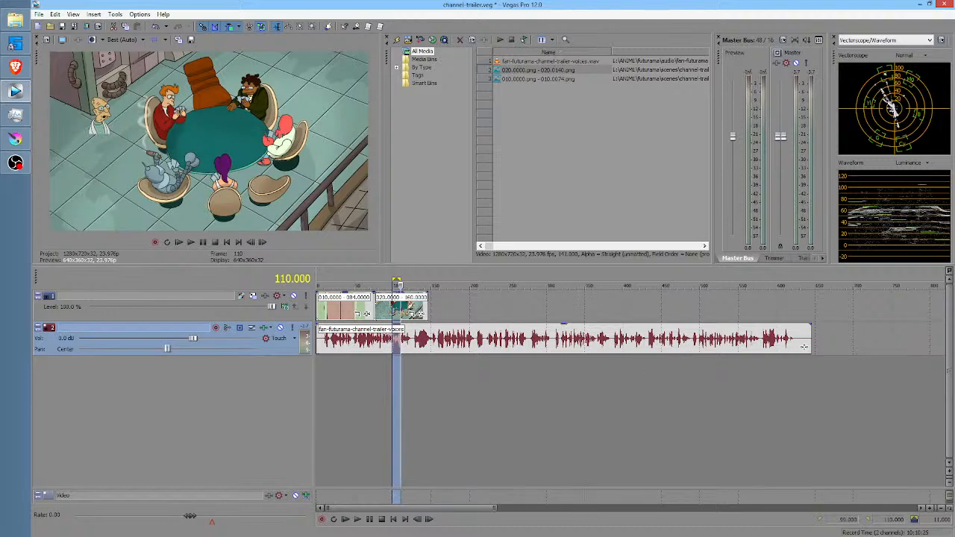
# Switch back to Krita and scrub the Farnsworth animation from frame 0 to frame 87 to examine the whole walk.
pyautogui.hotkey('alt', 'Tab')
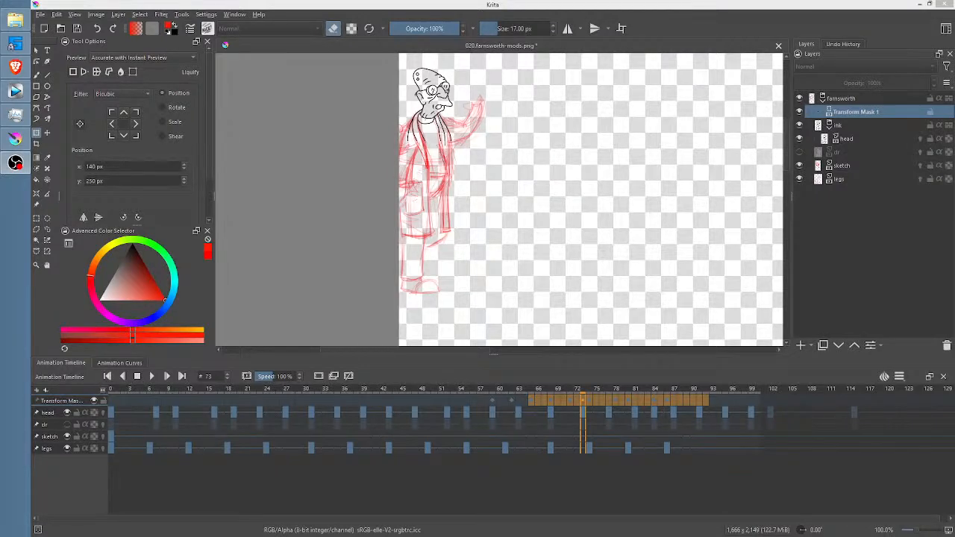
pyautogui.hotkey('alt', 'Tab')
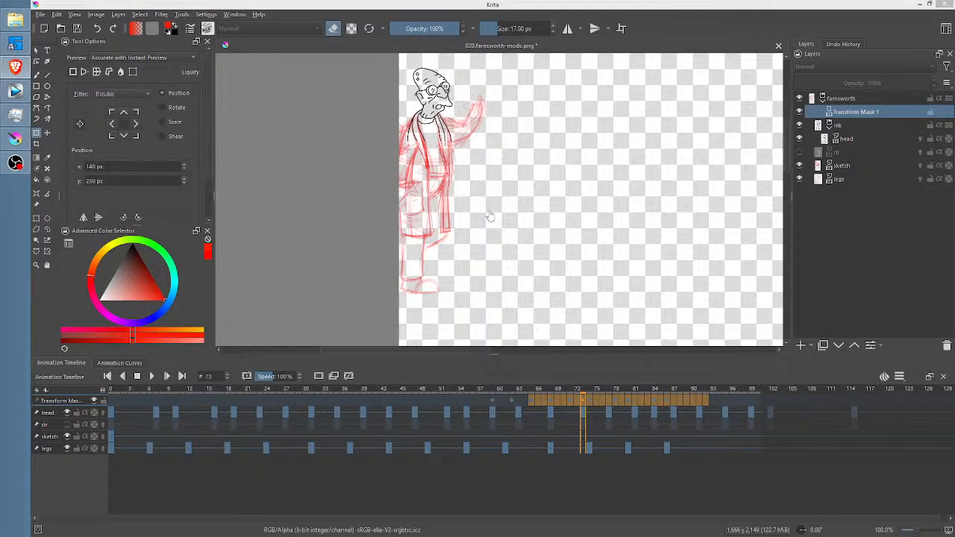
pyautogui.moveTo(473, 186)
pyautogui.mouseDown()
pyautogui.moveTo(489, 181)
pyautogui.moveTo(489, 189)
pyautogui.mouseUp()
pyautogui.scroll(-1, 491, 191)
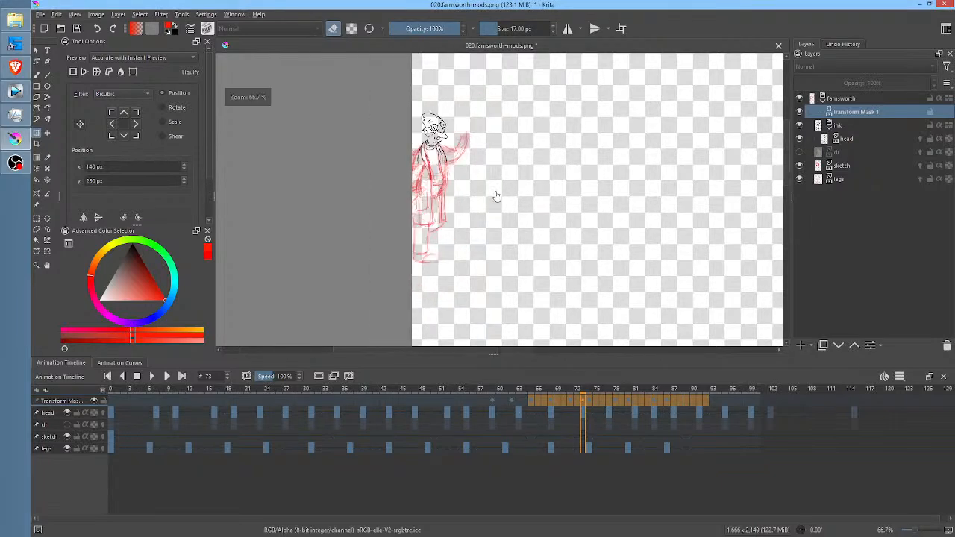
pyautogui.scroll(2, 497, 196)
pyautogui.scroll(-1, 496, 196)
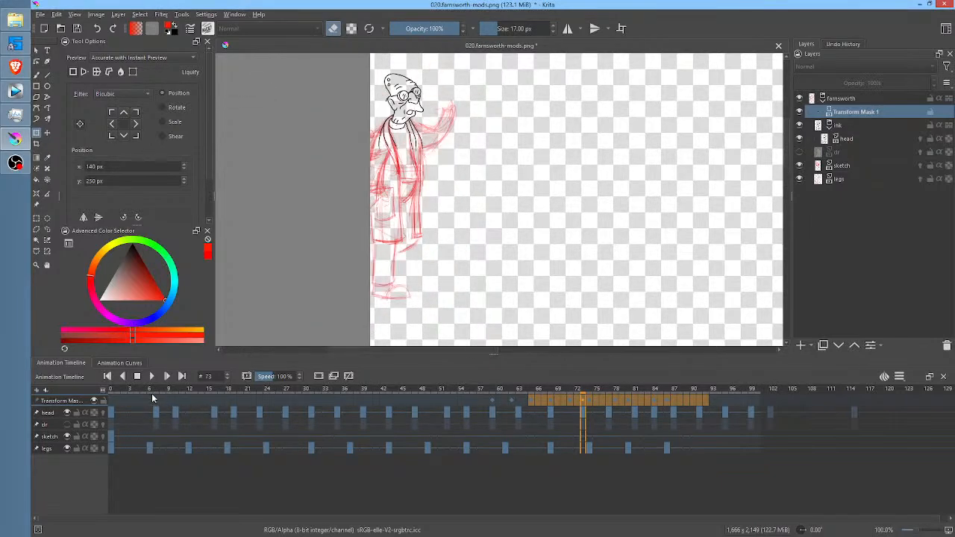
pyautogui.moveTo(111, 391); pyautogui.dragTo(673, 429)
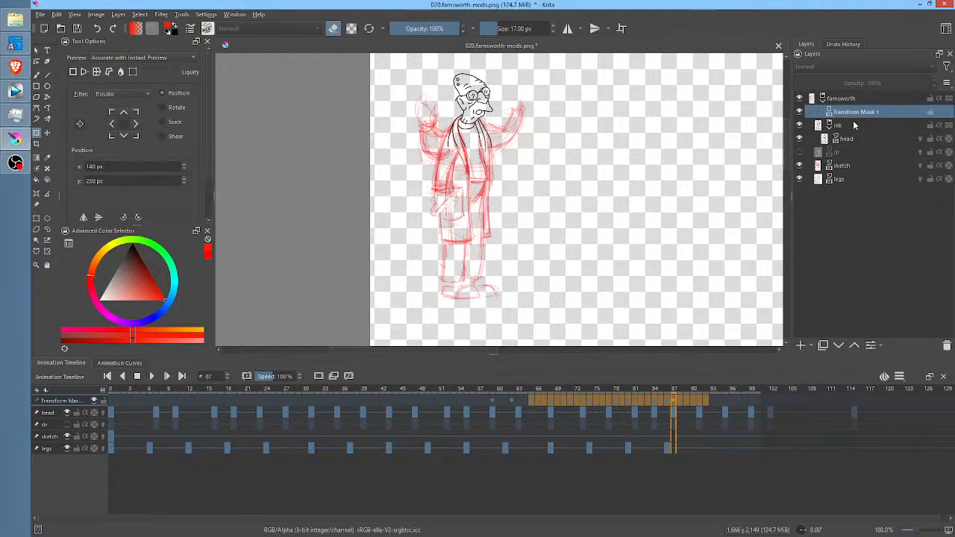
# Toggle the sketch and legs layers' visibility at frame 87 to examine which holds the leg drawing, and select the legs layer.
pyautogui.click(800, 168)
pyautogui.click(800, 168)
pyautogui.click(799, 179)
pyautogui.click(799, 179)
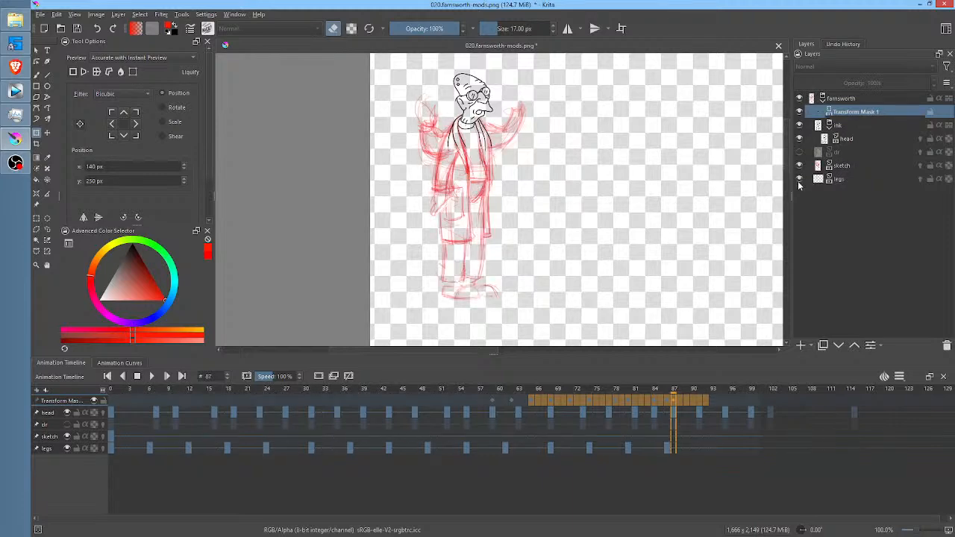
pyautogui.click(798, 179)
pyautogui.click(799, 180)
pyautogui.click(799, 180)
pyautogui.click(799, 180)
pyautogui.click(800, 166)
pyautogui.click(799, 165)
pyautogui.click(833, 179)
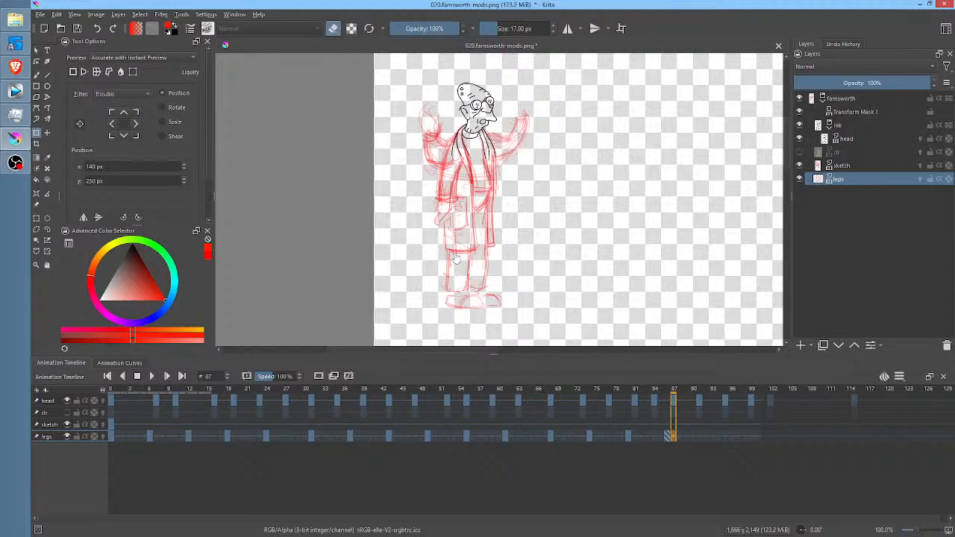
# Add a transform mask to the legs layer.
pyautogui.rightClick(863, 179)
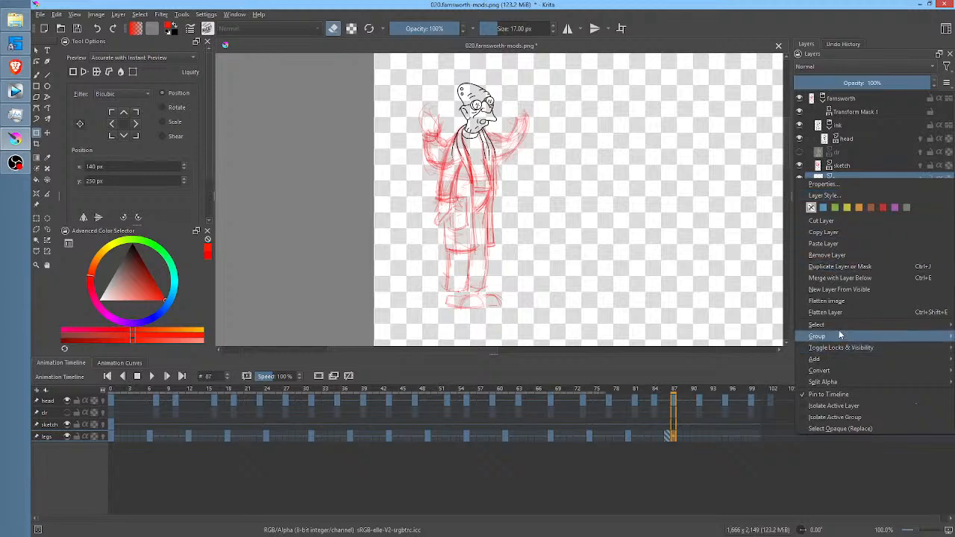
pyautogui.moveTo(840, 361)
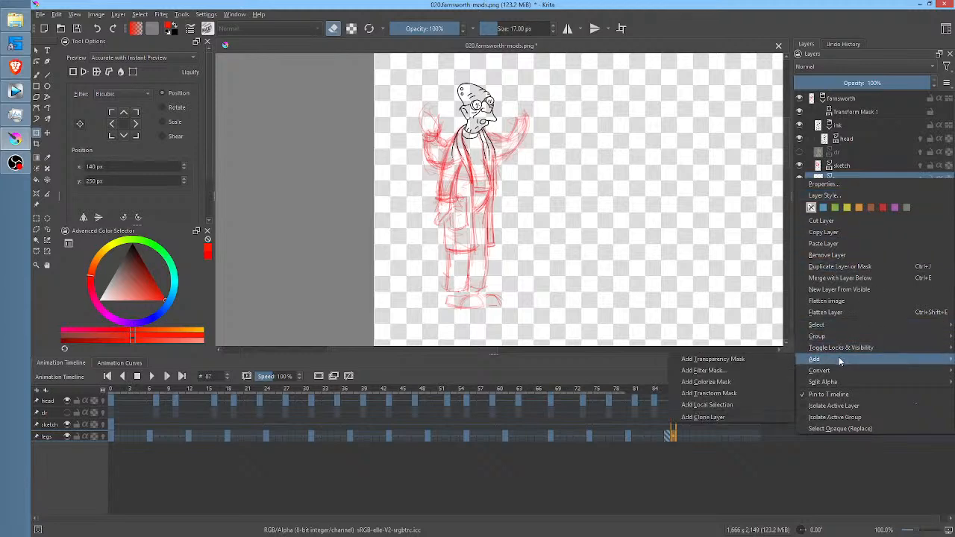
pyautogui.click(739, 393)
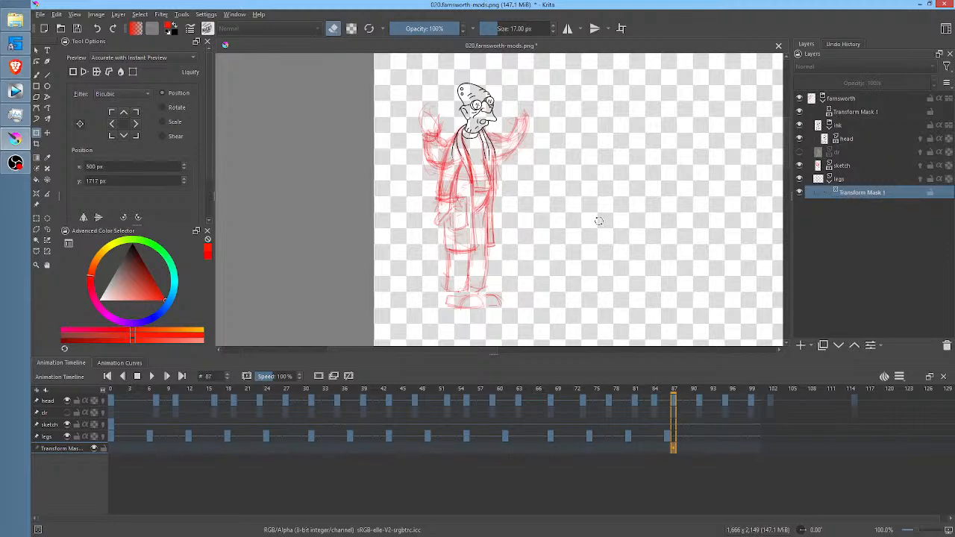
# Hide the farnsworth group's own transform mask to show the figure untransformed, and go to frame 74.
pyautogui.click(839, 181)
pyautogui.scroll(-4, 556, 238)
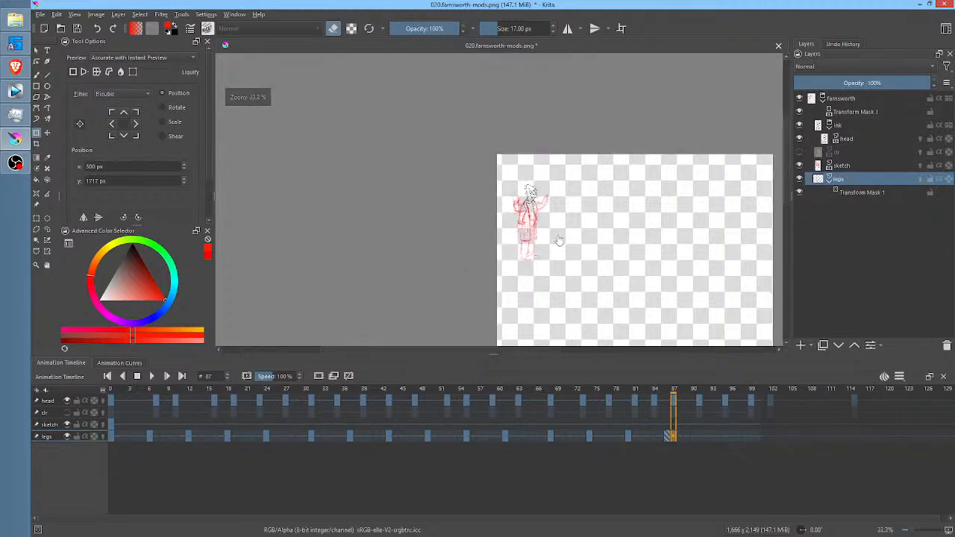
pyautogui.click(799, 112)
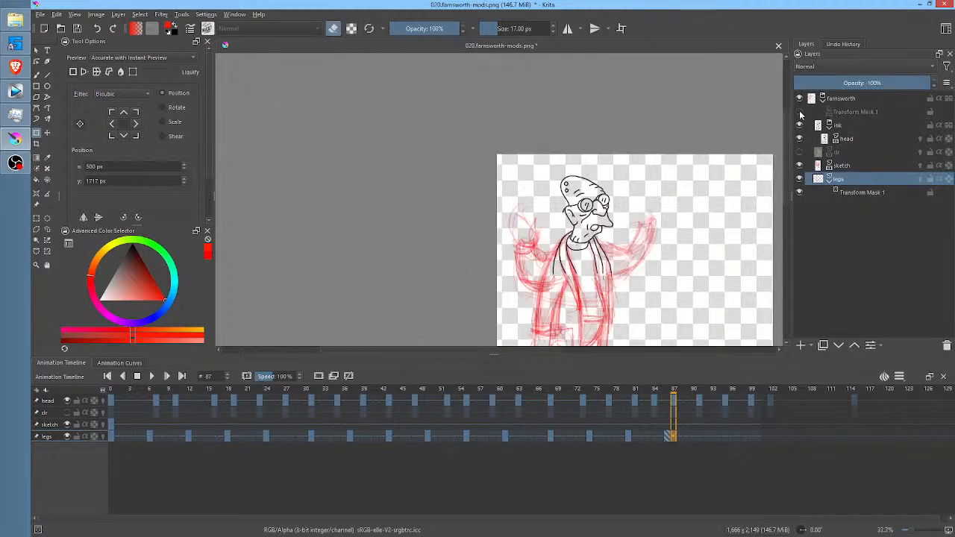
pyautogui.moveTo(716, 264); pyautogui.dragTo(574, 213)
pyautogui.scroll(-1, 574, 213)
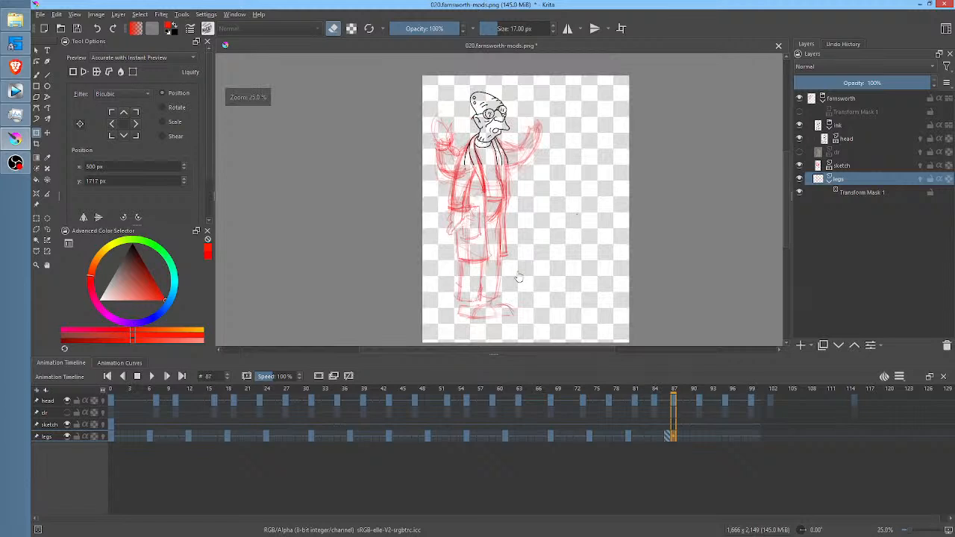
pyautogui.click(477, 286)
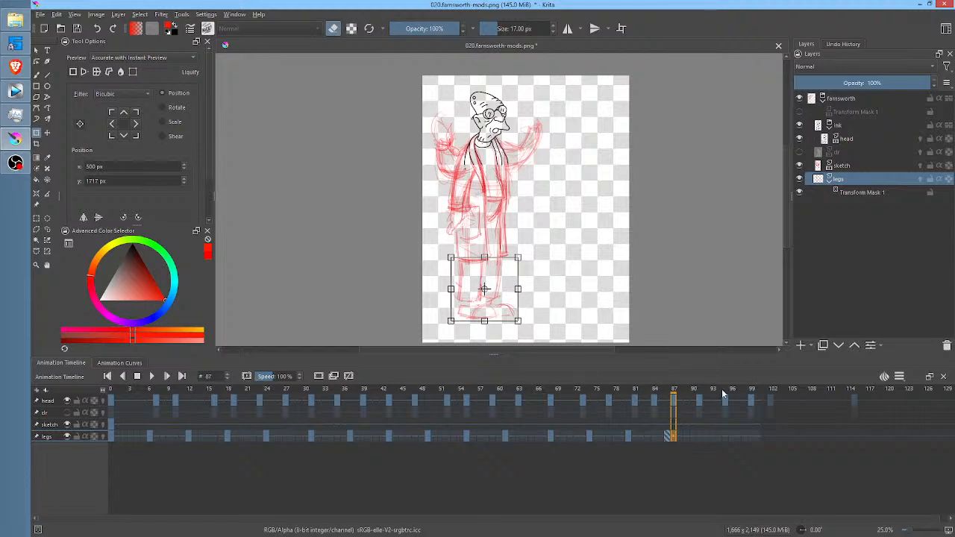
pyautogui.moveTo(753, 390)
pyautogui.mouseDown()
pyautogui.moveTo(123, 388)
pyautogui.moveTo(260, 373)
pyautogui.moveTo(589, 366)
pyautogui.mouseUp()
# Apply a Perspective transform to the legs' mask at frame 74, narrowing the feet edge and slightly widening the upper edge.
pyautogui.click(856, 193)
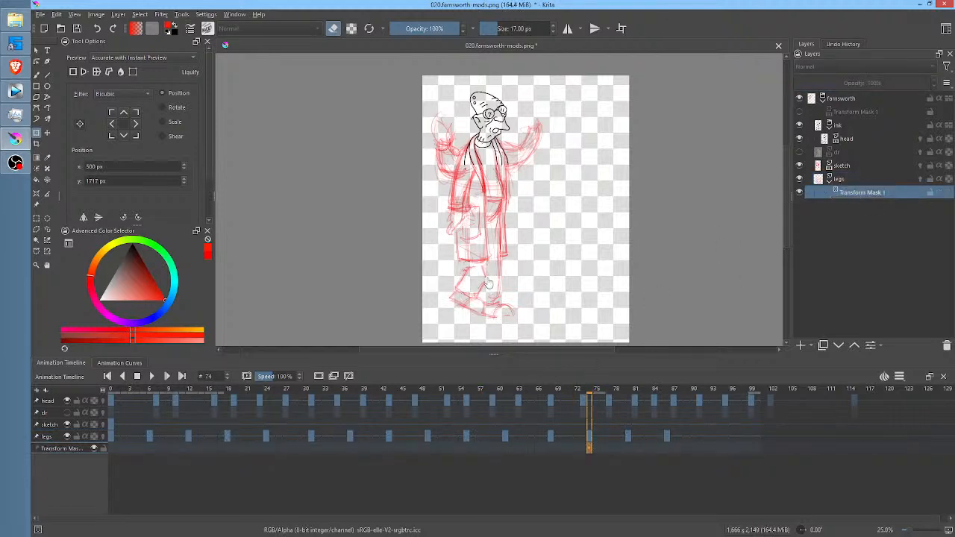
pyautogui.rightClick(490, 278)
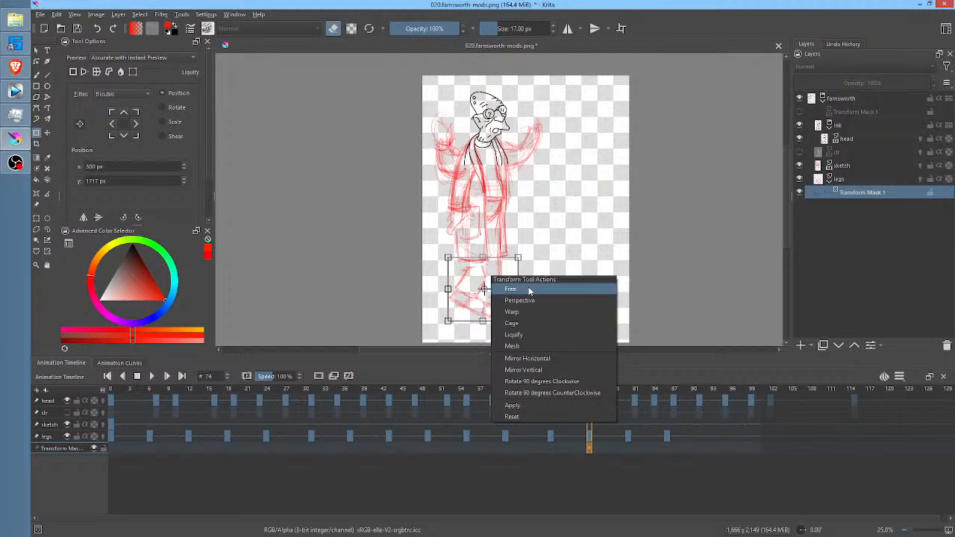
pyautogui.click(527, 300)
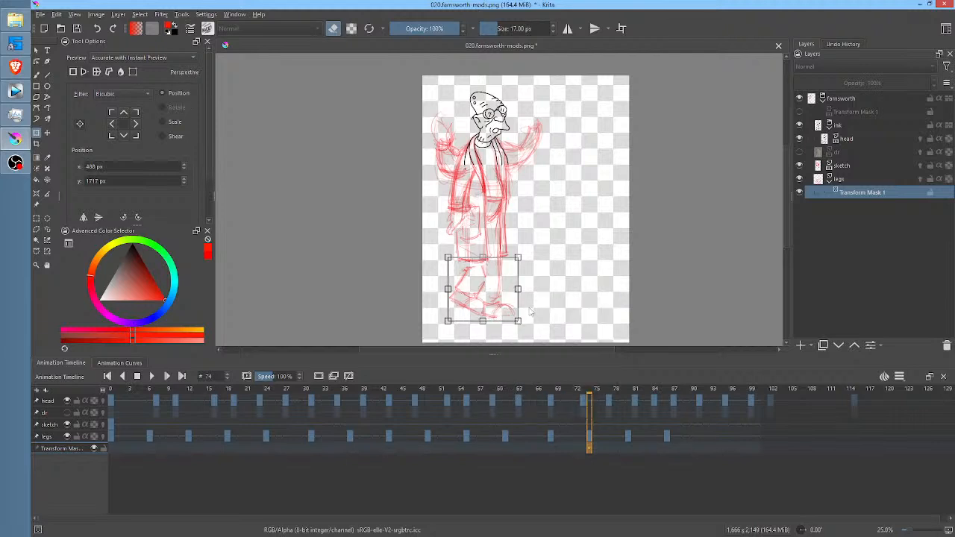
pyautogui.moveTo(519, 326); pyautogui.dragTo(514, 318)
pyautogui.press('Return')
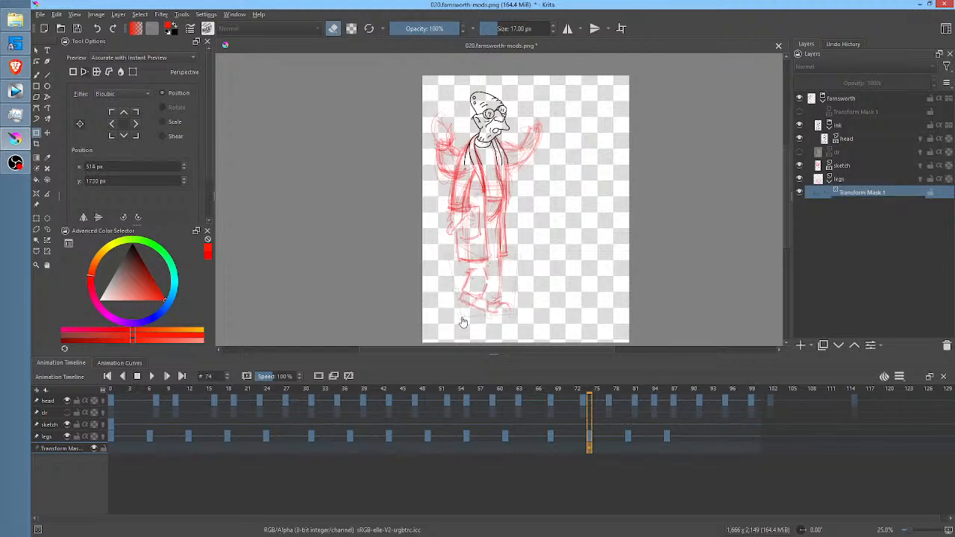
pyautogui.moveTo(461, 322); pyautogui.dragTo(518, 323)
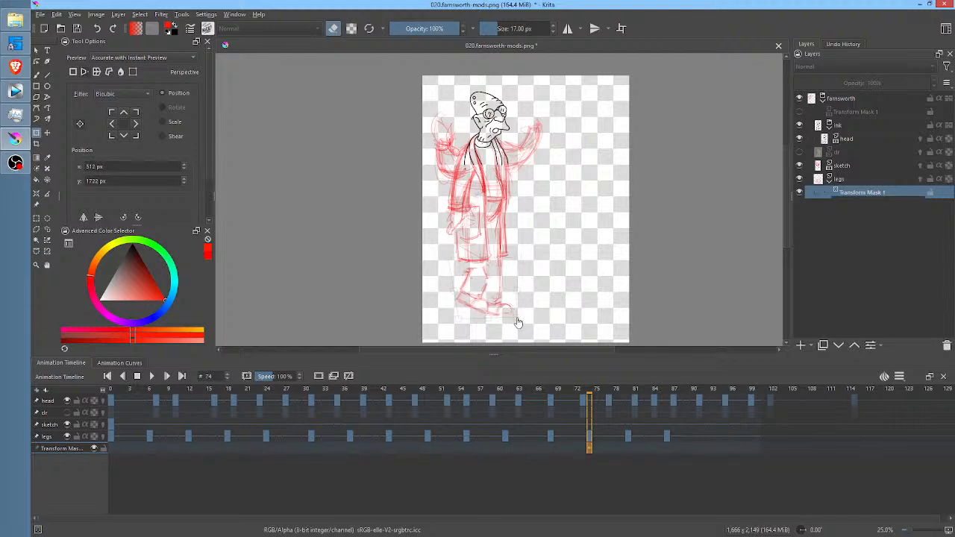
pyautogui.moveTo(457, 321); pyautogui.dragTo(456, 323)
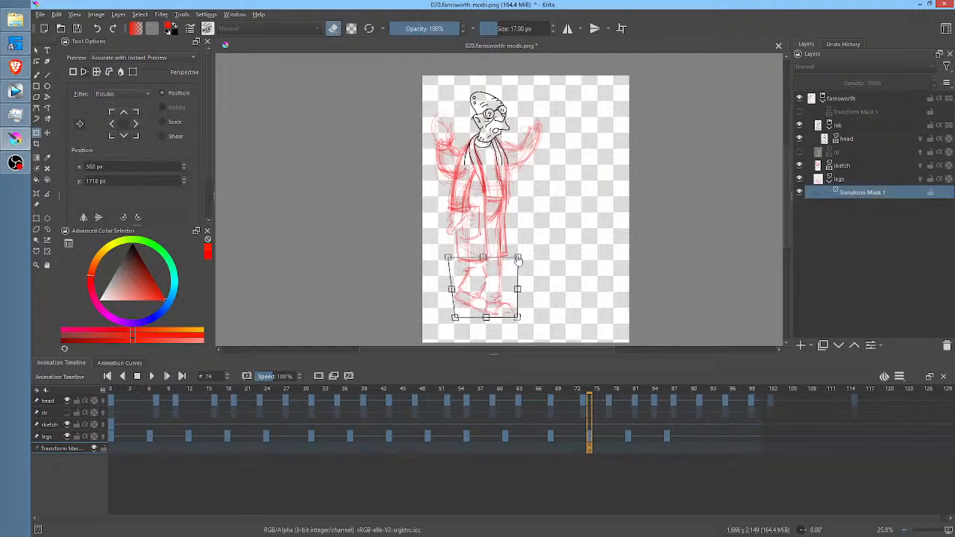
pyautogui.moveTo(518, 259); pyautogui.dragTo(523, 255)
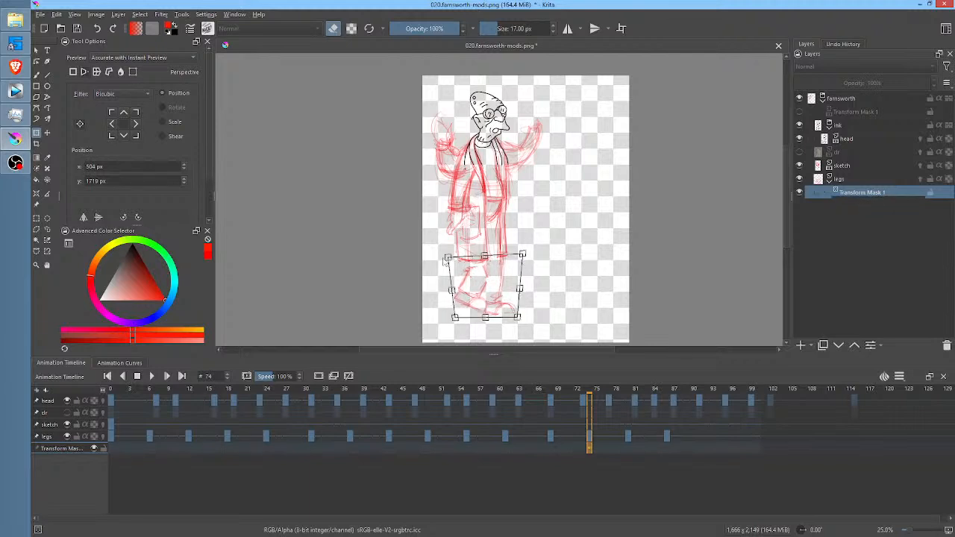
pyautogui.moveTo(446, 259); pyautogui.dragTo(445, 263)
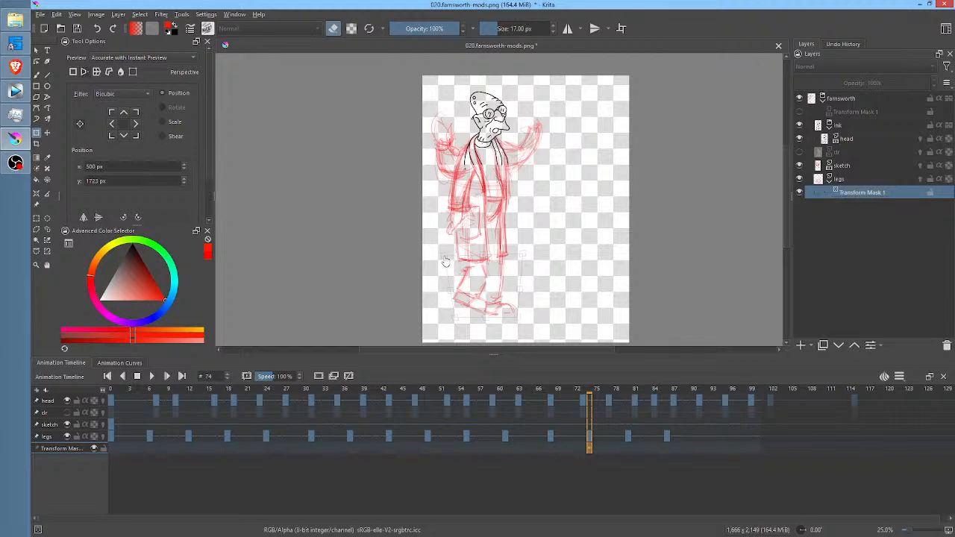
# Pull the rear foot corner of the legs' perspective slightly inward and upward, and compare the legs with the mask off and on.
pyautogui.click(800, 192)
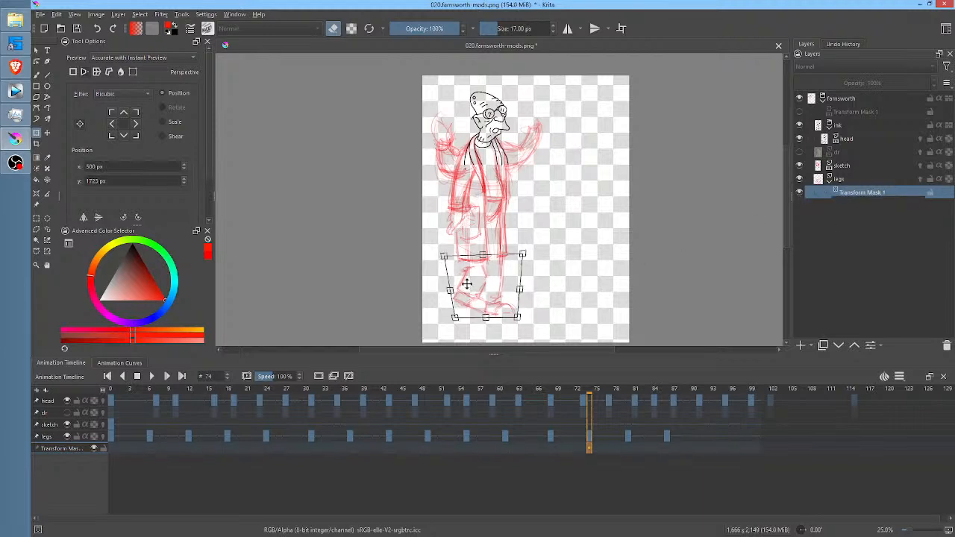
pyautogui.moveTo(454, 319); pyautogui.dragTo(458, 315)
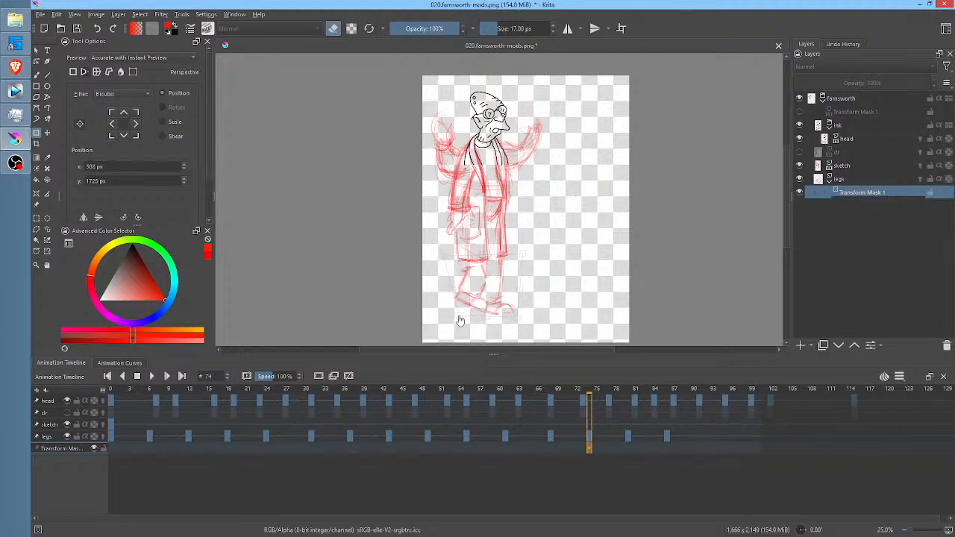
pyautogui.click(799, 193)
pyautogui.click(799, 194)
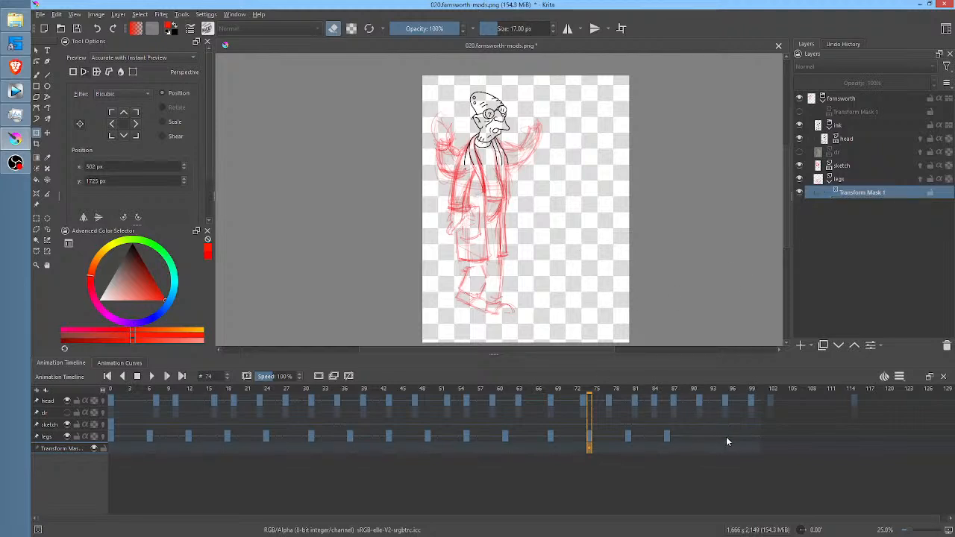
# Select frames 4 to 94 in the timeline and play that range to examine the walk with the legs' perspective applied.
pyautogui.moveTo(723, 445)
pyautogui.mouseDown()
pyautogui.moveTo(383, 454)
pyautogui.moveTo(23, 402)
pyautogui.mouseUp()
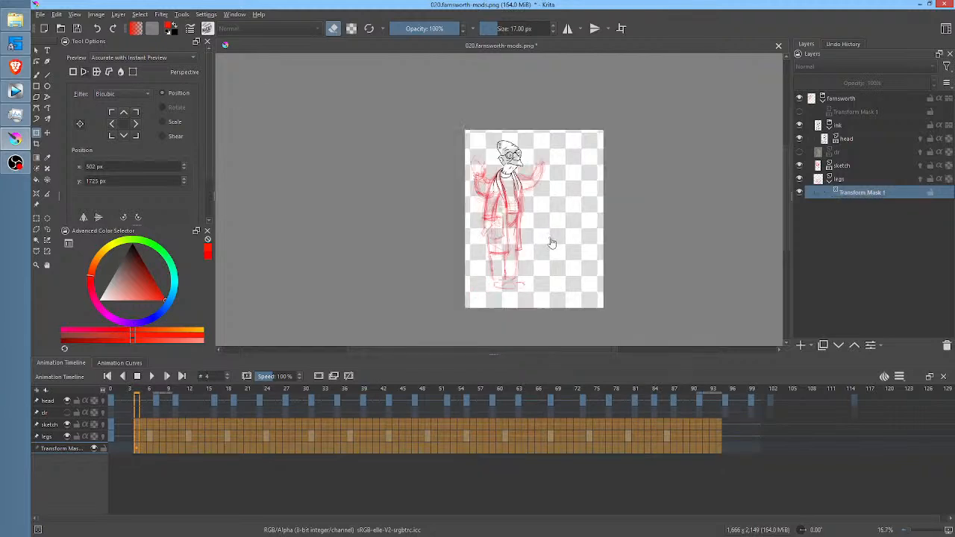
pyautogui.scroll(-2, 549, 241)
pyautogui.scroll(2, 551, 243)
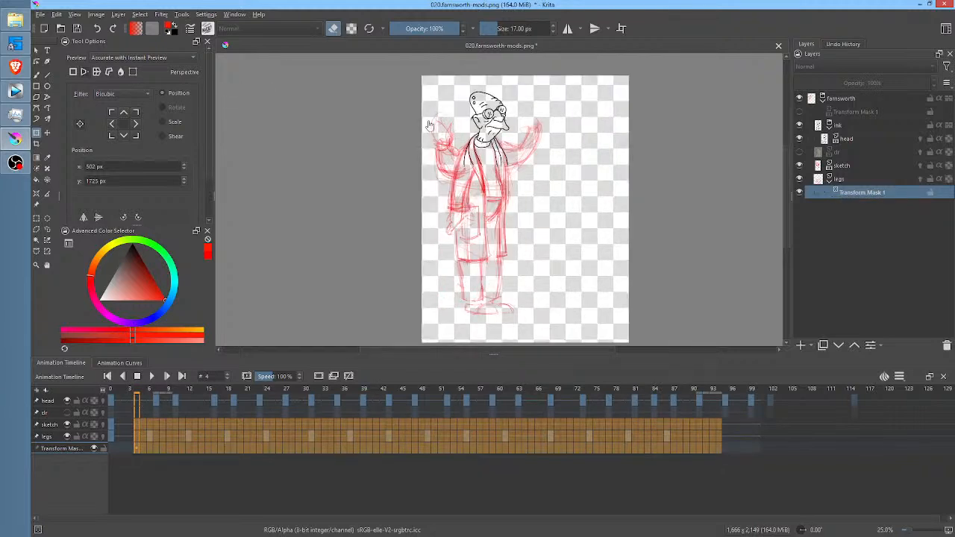
pyautogui.press('space')
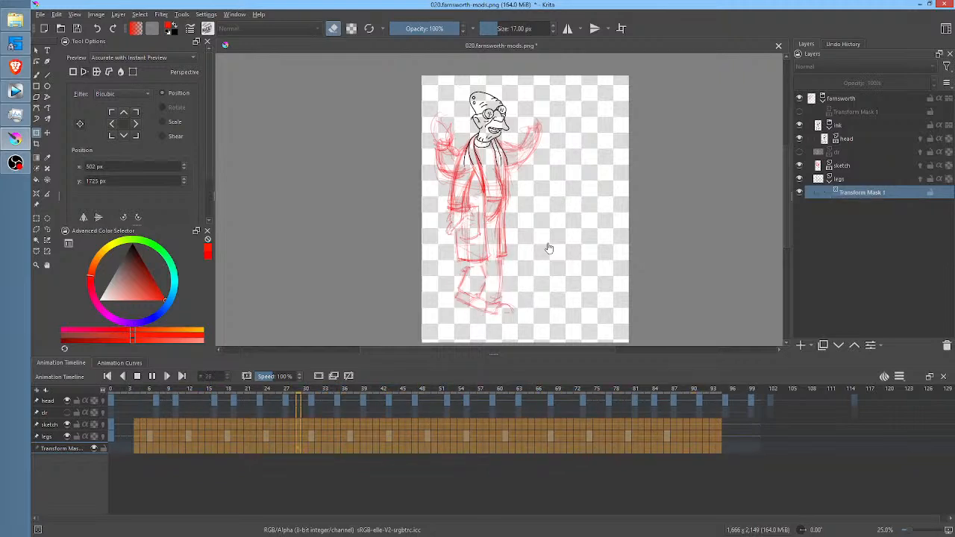
pyautogui.scroll(2, 548, 248)
pyautogui.scroll(-1, 499, 229)
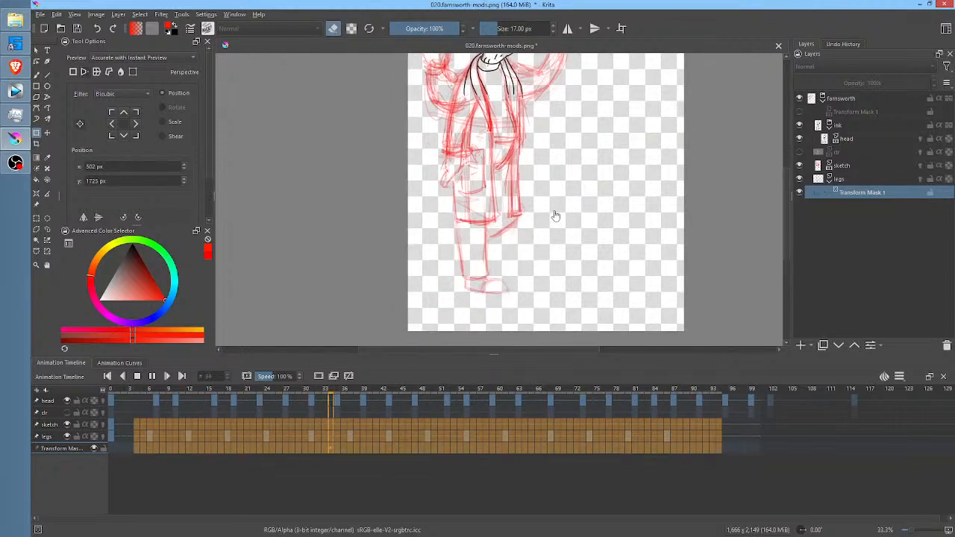
# Replay frames 4 to 94 with the legs' transform mask hidden and with it shown to compare the two walks.
pyautogui.click(801, 193)
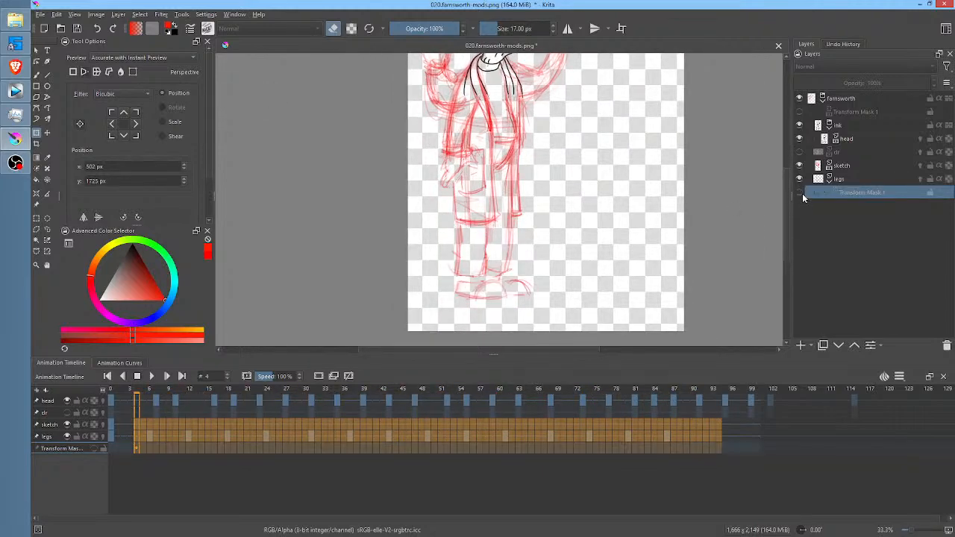
pyautogui.press('space')
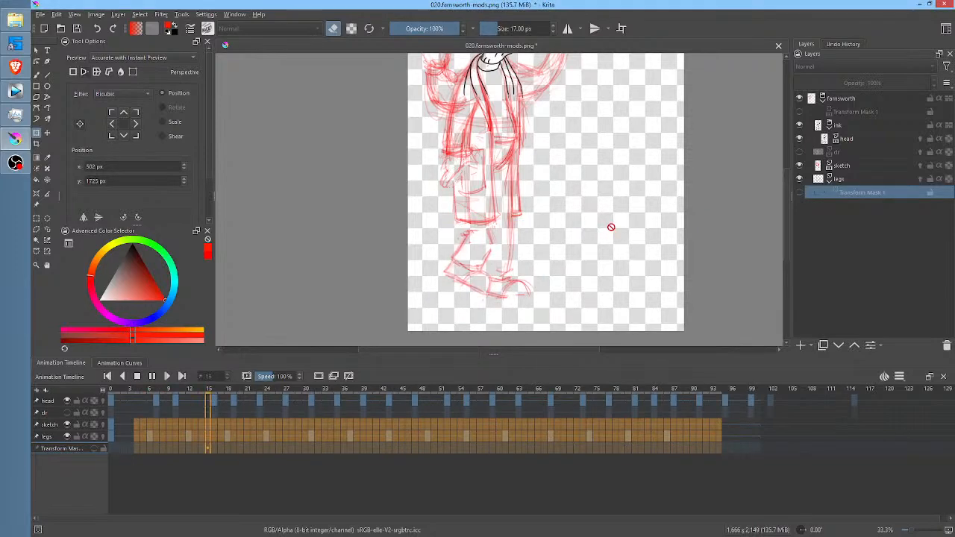
pyautogui.click(802, 193)
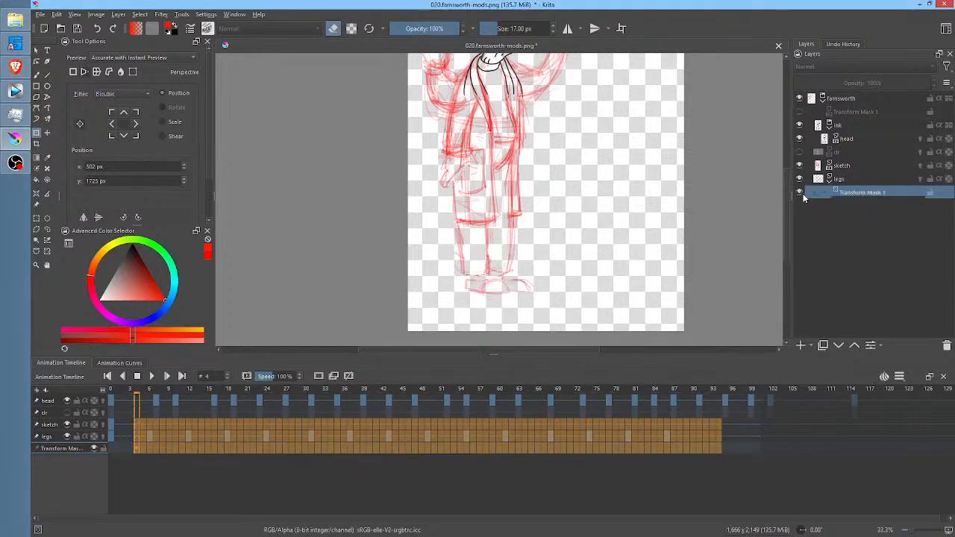
pyautogui.press('space')
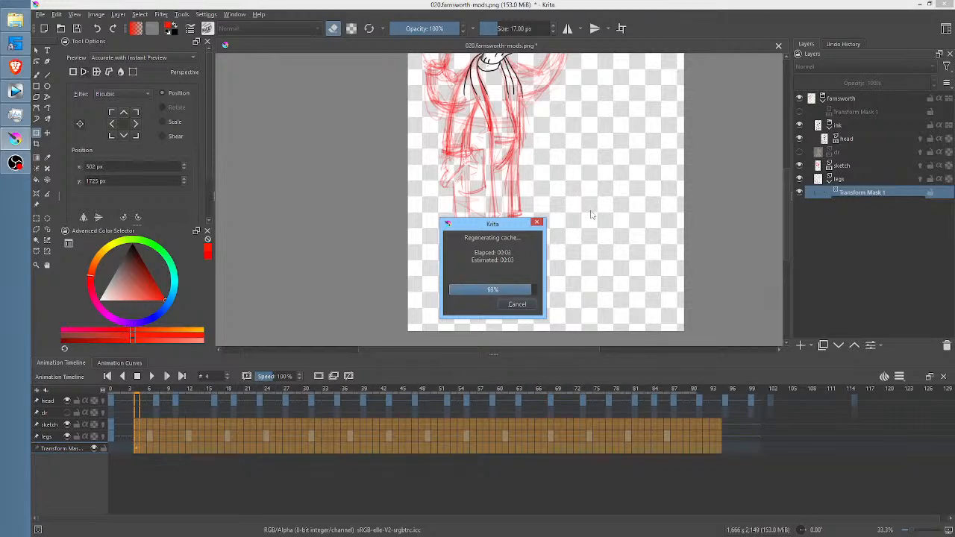
pyautogui.scroll(-2, 589, 217)
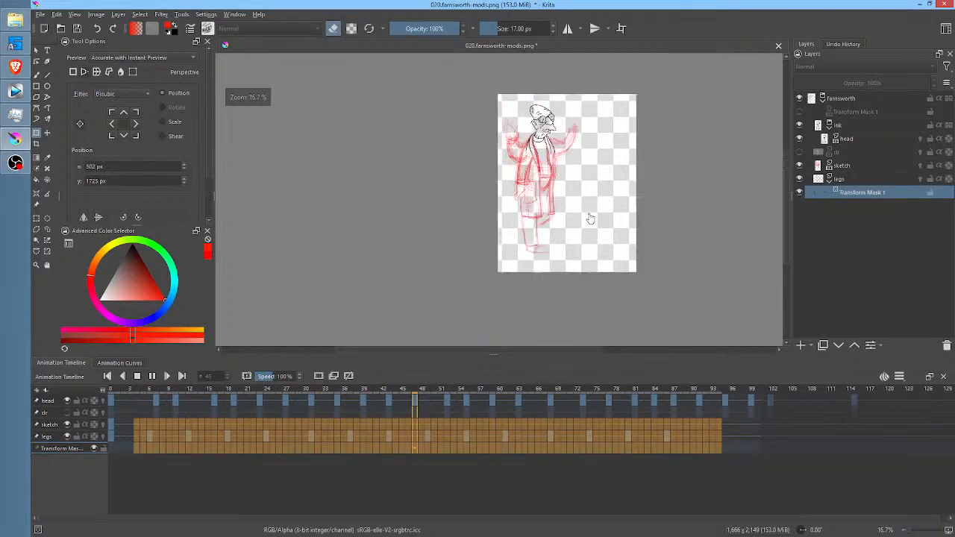
pyautogui.scroll(1, 590, 219)
pyautogui.moveTo(591, 220); pyautogui.dragTo(556, 245)
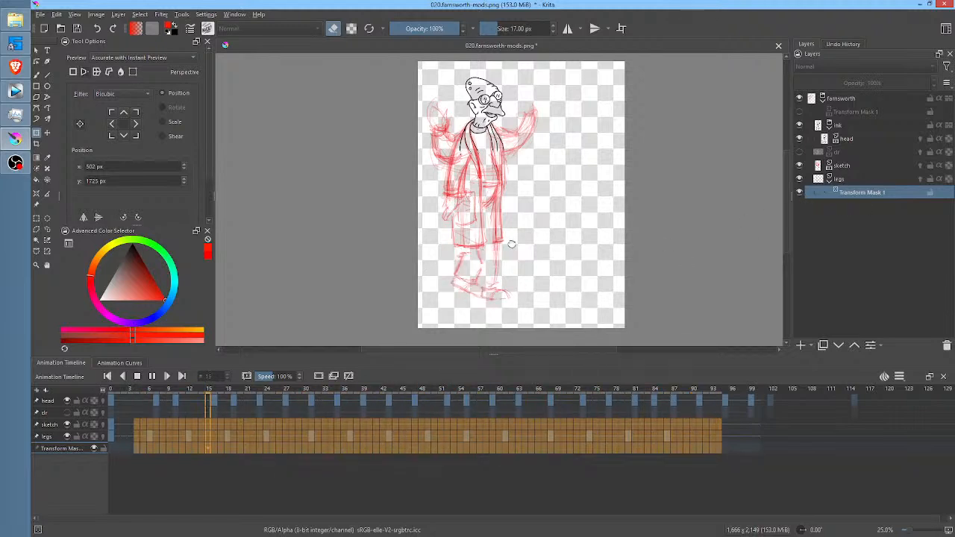
# Go to frame 0 and move the rear foot corner of the legs' perspective mask slightly outward.
pyautogui.moveTo(510, 243); pyautogui.dragTo(510, 231)
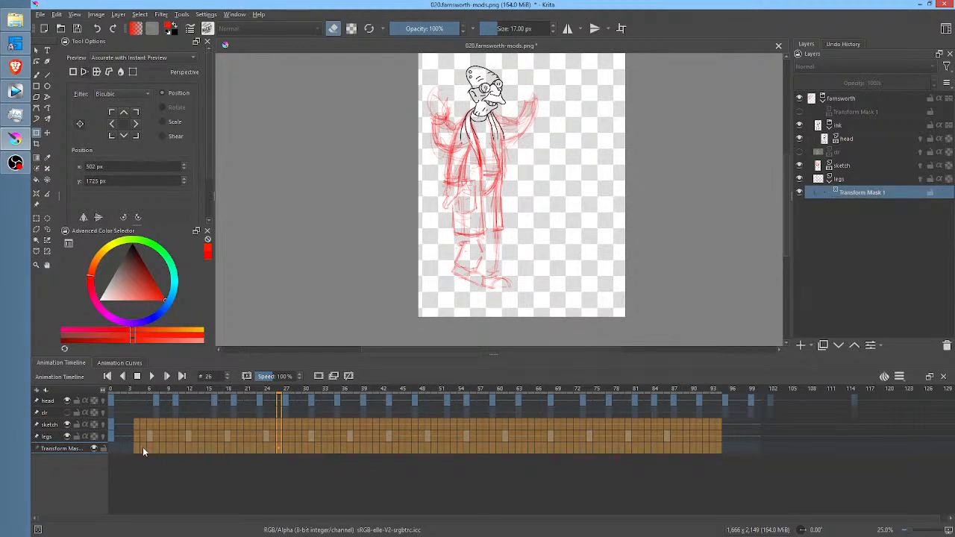
pyautogui.click(112, 447)
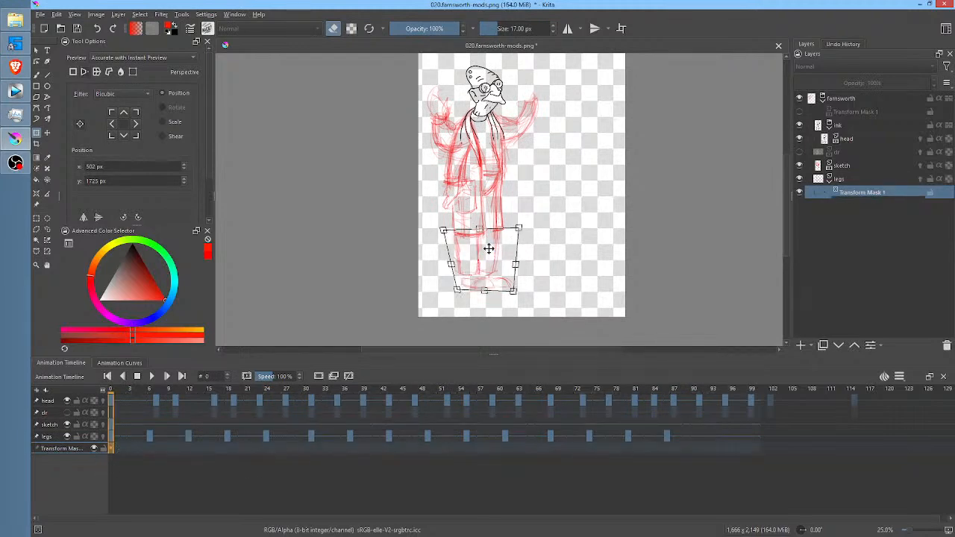
pyautogui.moveTo(456, 292); pyautogui.dragTo(455, 297)
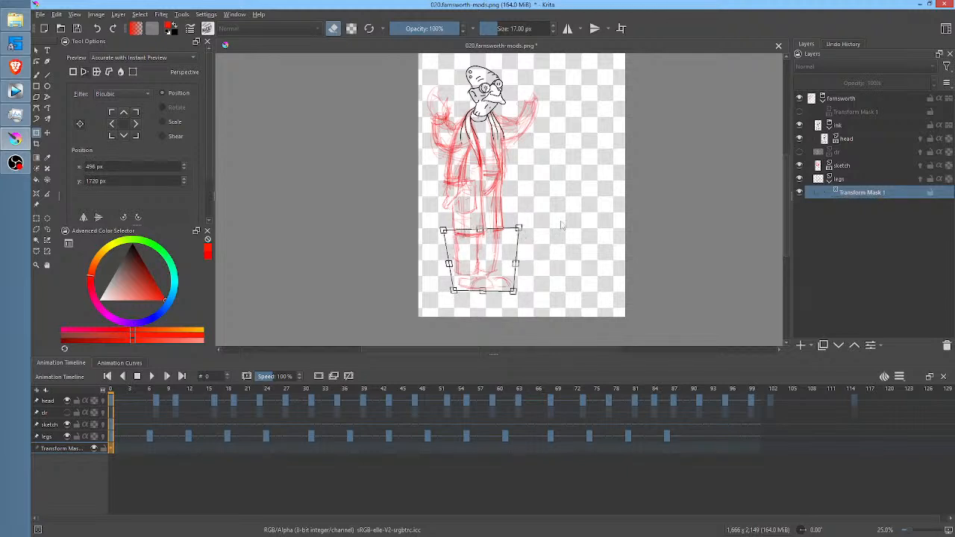
# Put the legs layer with its transform mask in a group and merge that group into a single animated layer.
pyautogui.click(857, 181)
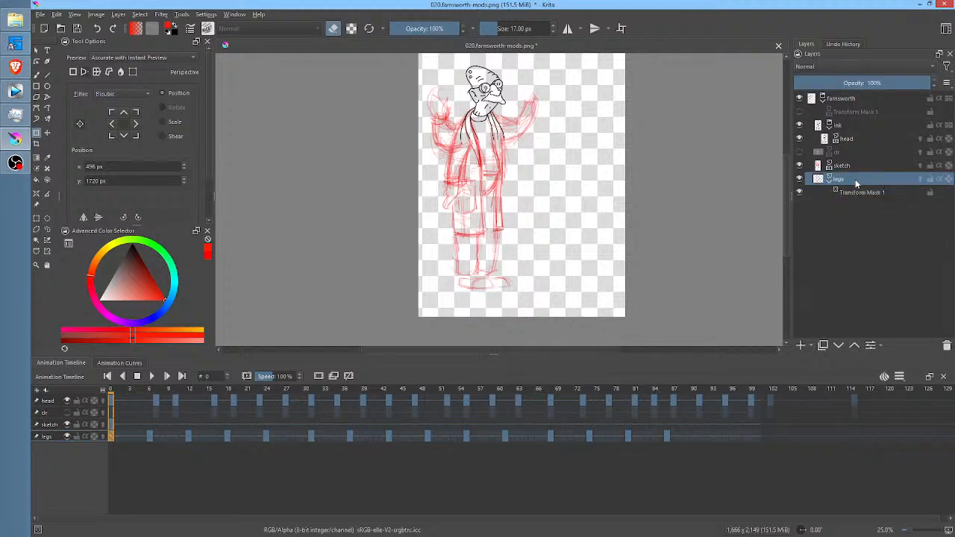
pyautogui.click(829, 182)
pyautogui.click(830, 182)
pyautogui.click(831, 182)
pyautogui.hotkey('ctrl', 'g')
pyautogui.rightClick(856, 180)
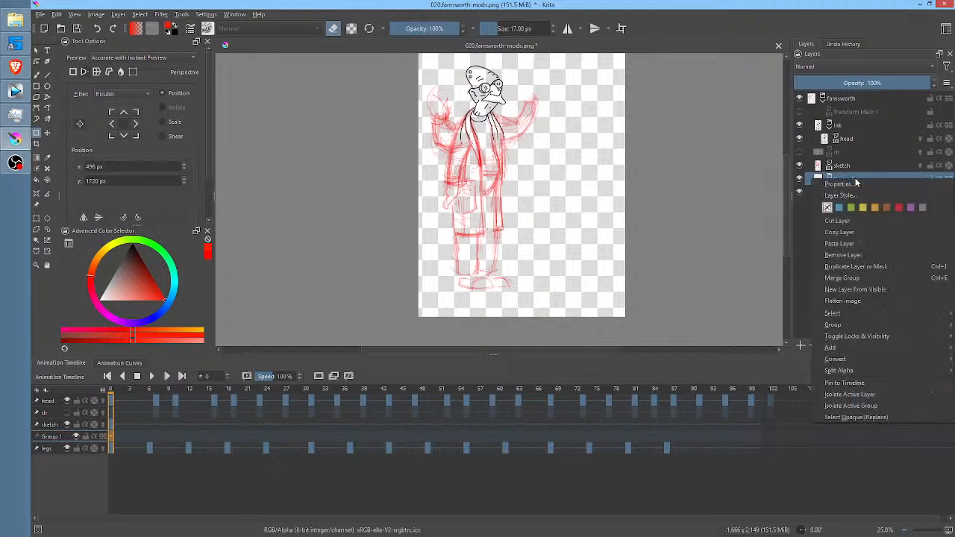
pyautogui.press('Escape')
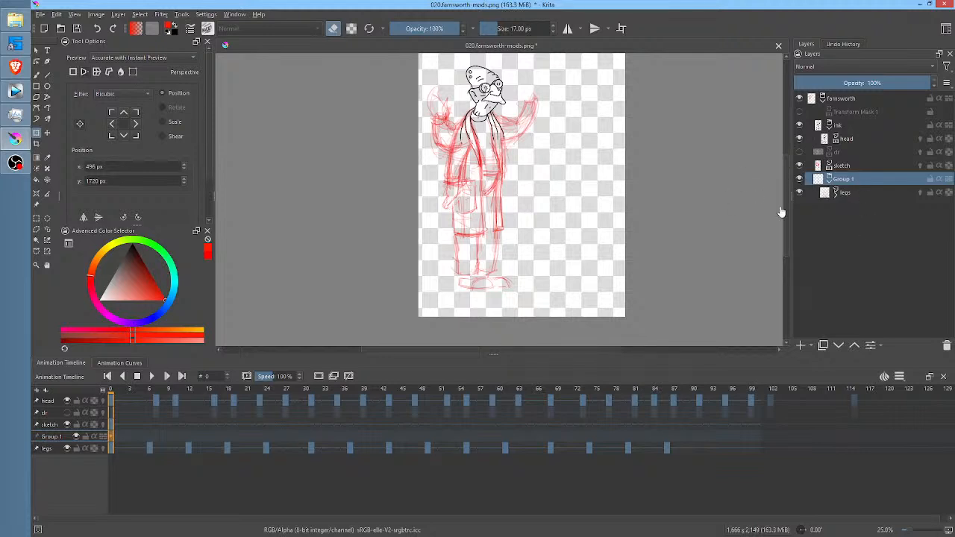
pyautogui.hotkey('ctrl', 'e')
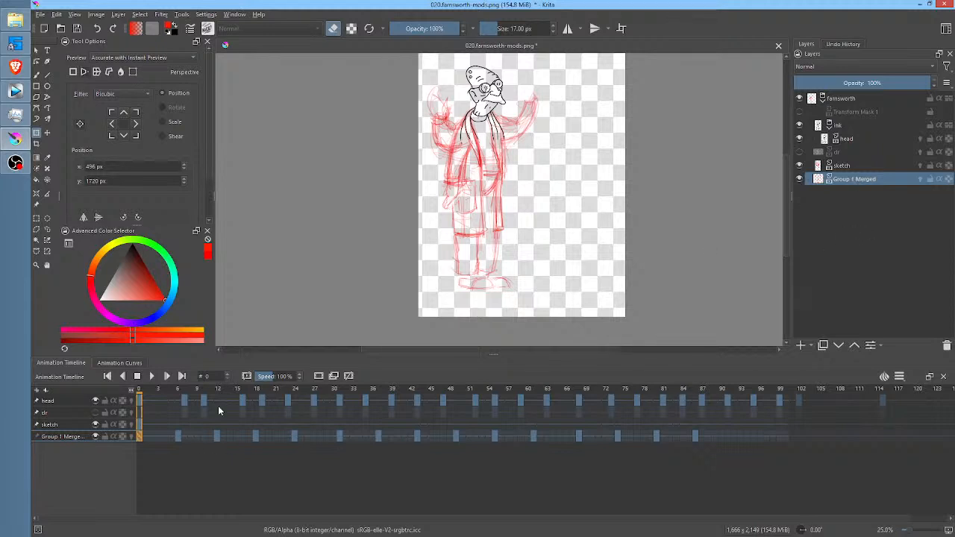
# Play the walk with the merged legs layer and save 020.farnsworth-mods.png with the current PNG options.
pyautogui.press('space')
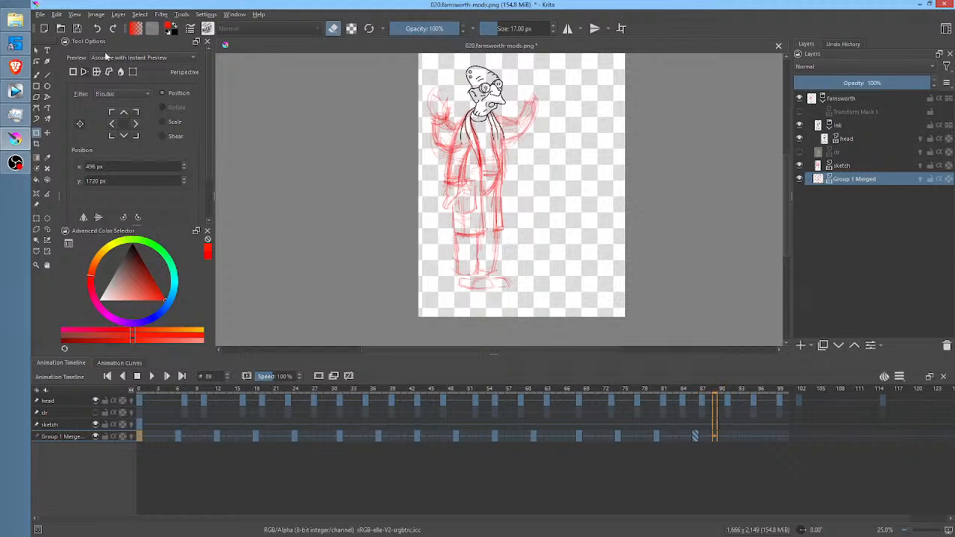
pyautogui.click(79, 29)
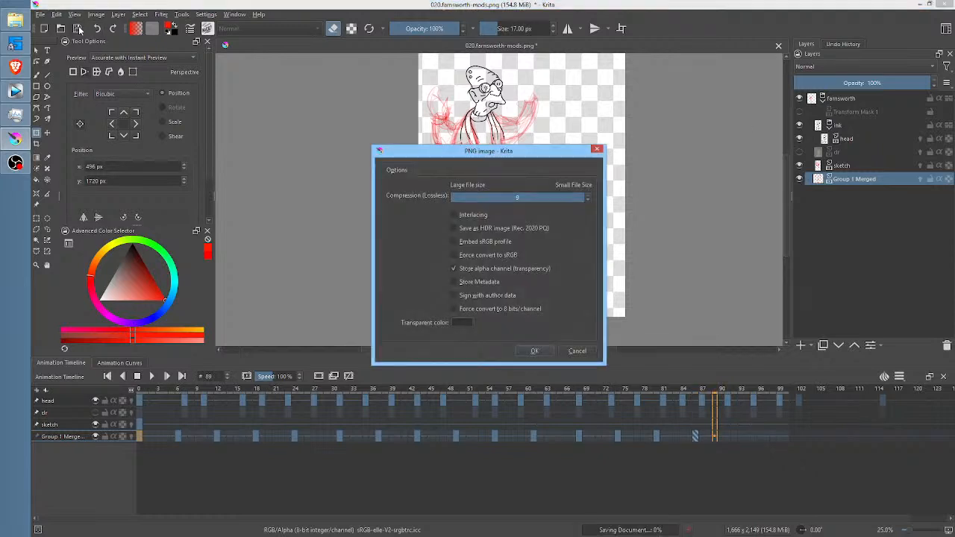
pyautogui.click(544, 351)
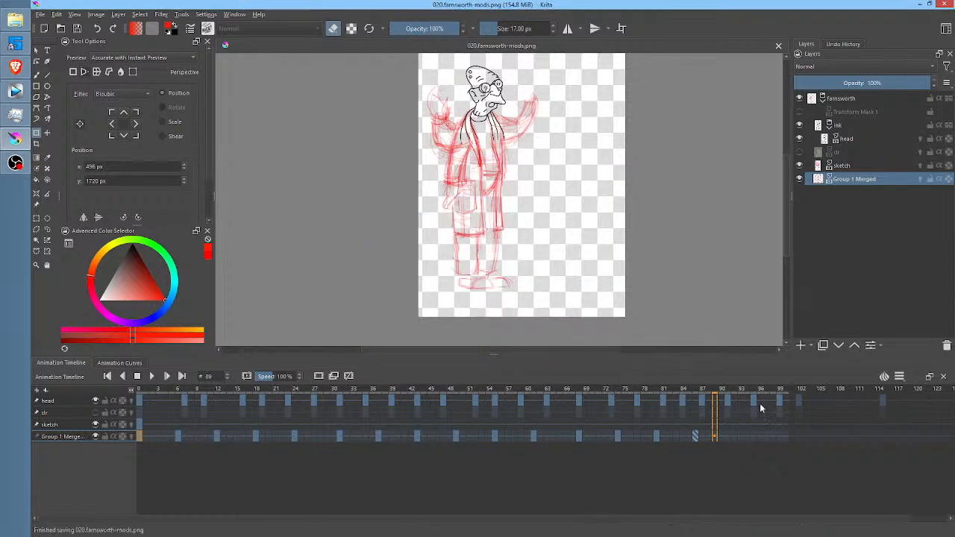
# Show the farnsworth group's transform mask and play the animation from frame 0 to examine the walk at its scene scale.
pyautogui.moveTo(785, 389); pyautogui.dragTo(134, 393)
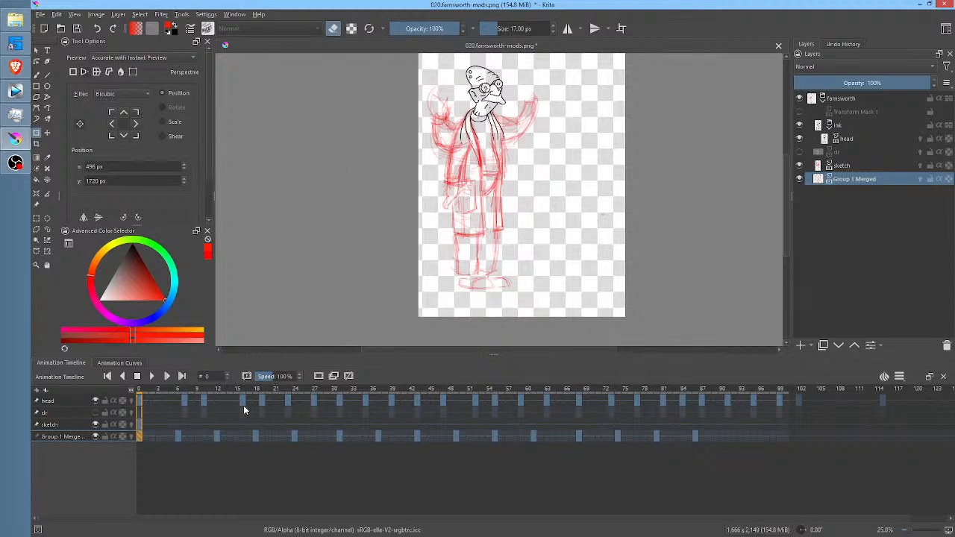
pyautogui.moveTo(152, 390); pyautogui.dragTo(600, 388)
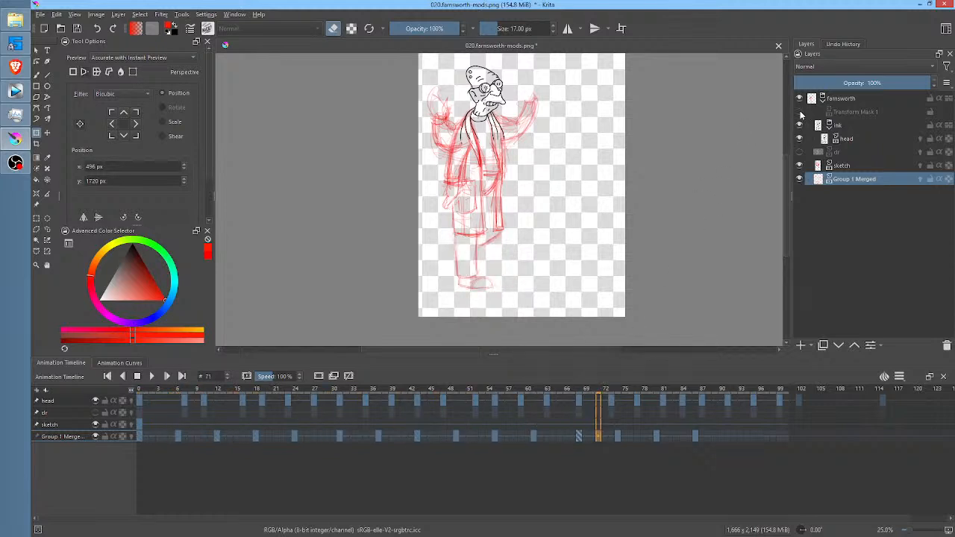
pyautogui.click(799, 112)
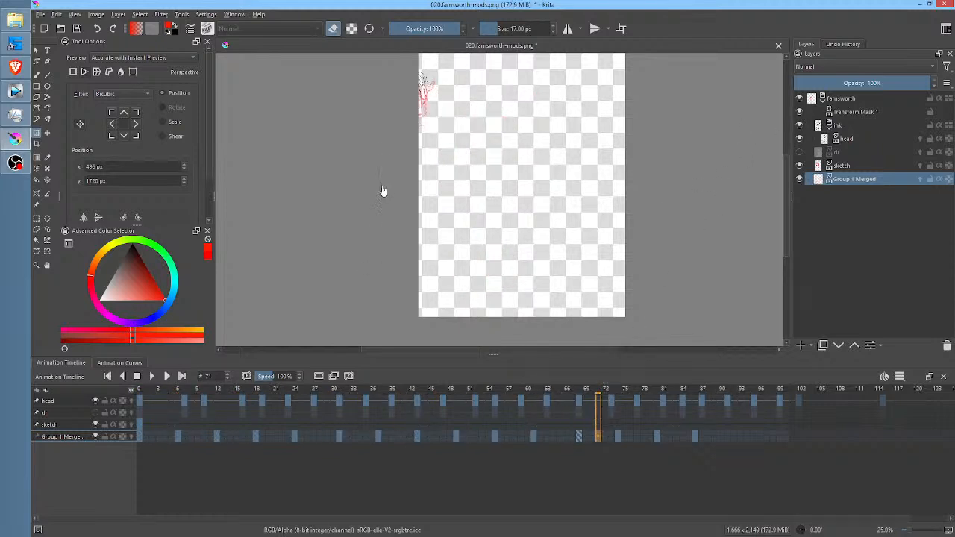
pyautogui.click(141, 390)
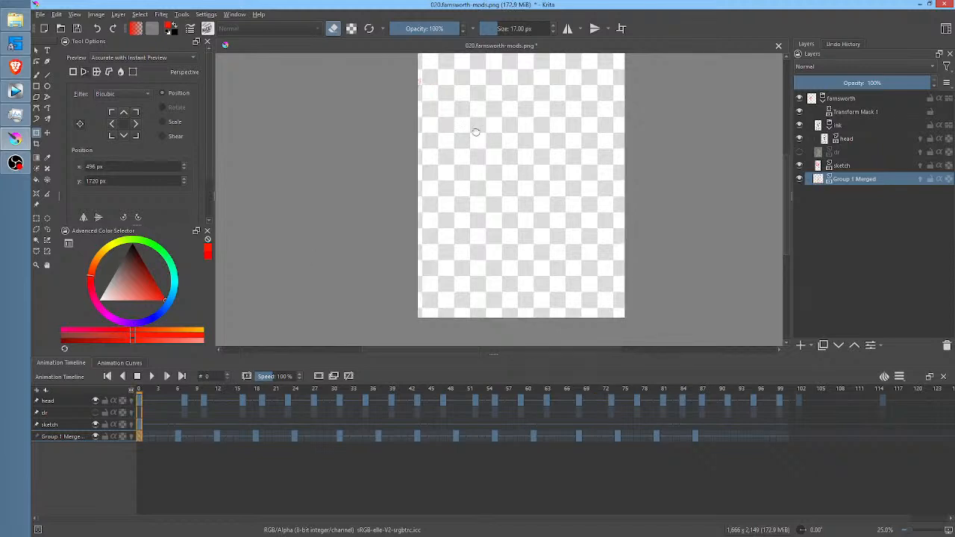
pyautogui.moveTo(478, 126); pyautogui.dragTo(440, 194)
pyautogui.scroll(3, 440, 189)
pyautogui.scroll(-2, 438, 188)
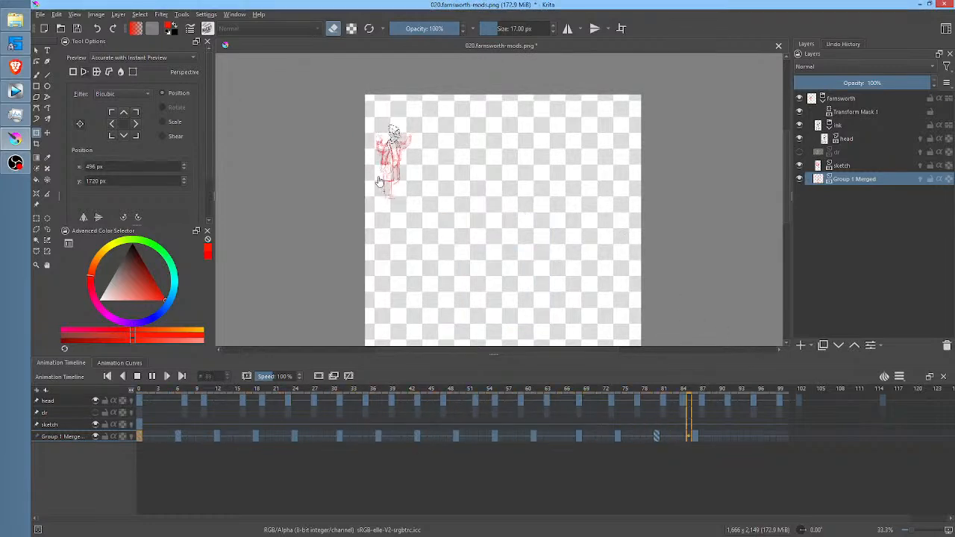
pyautogui.scroll(2, 379, 183)
pyautogui.moveTo(449, 181); pyautogui.dragTo(454, 239)
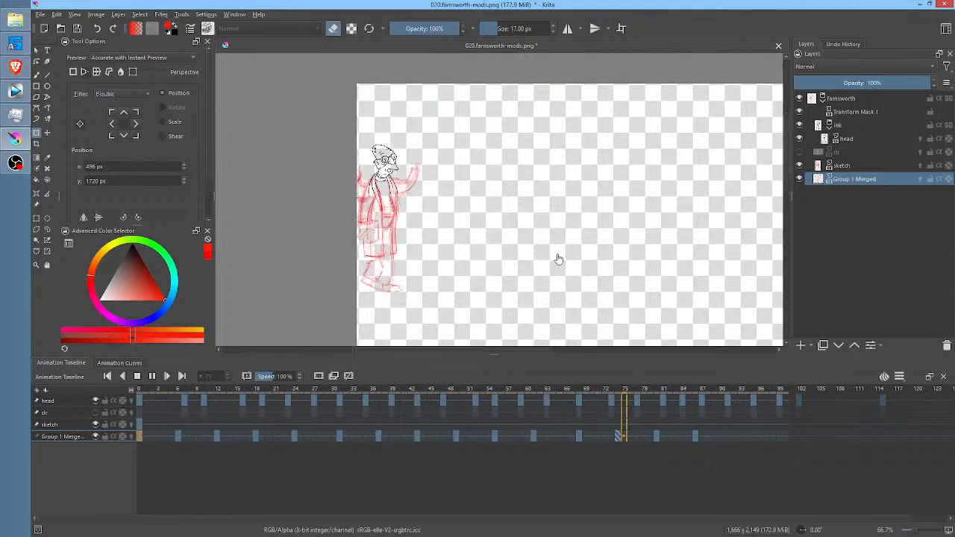
pyautogui.press('space')
# Select and play frames 54 to 100, checking the walk's timing against the channel-trailer timeline in Vegas Pro.
pyautogui.moveTo(786, 416); pyautogui.dragTo(513, 425)
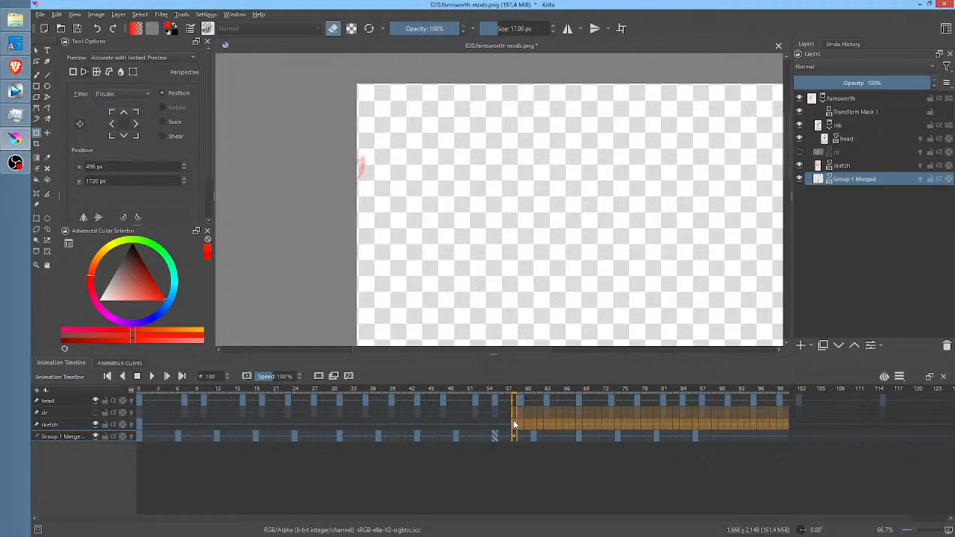
pyautogui.press('space')
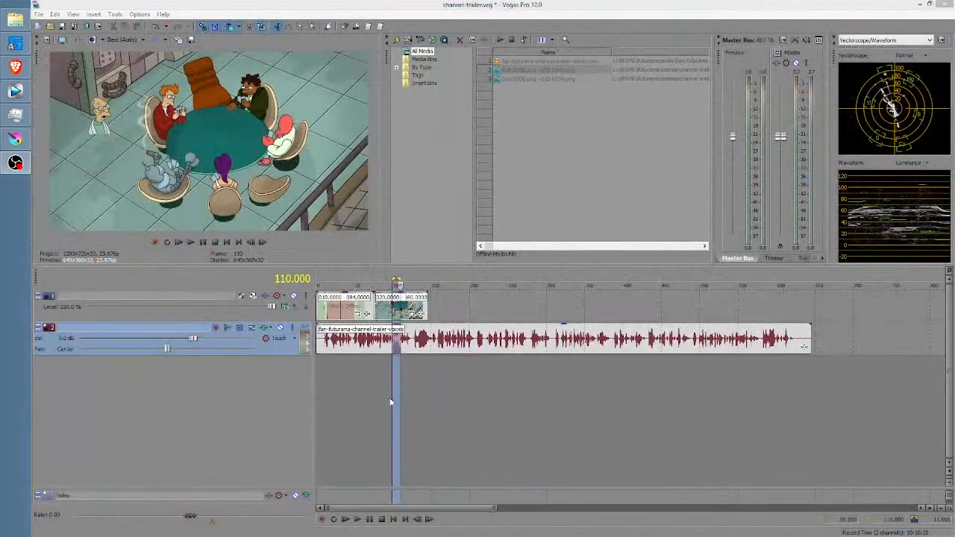
pyautogui.moveTo(363, 382)
pyautogui.mouseDown()
pyautogui.moveTo(413, 390)
pyautogui.moveTo(354, 372)
pyautogui.moveTo(380, 382)
pyautogui.mouseUp()
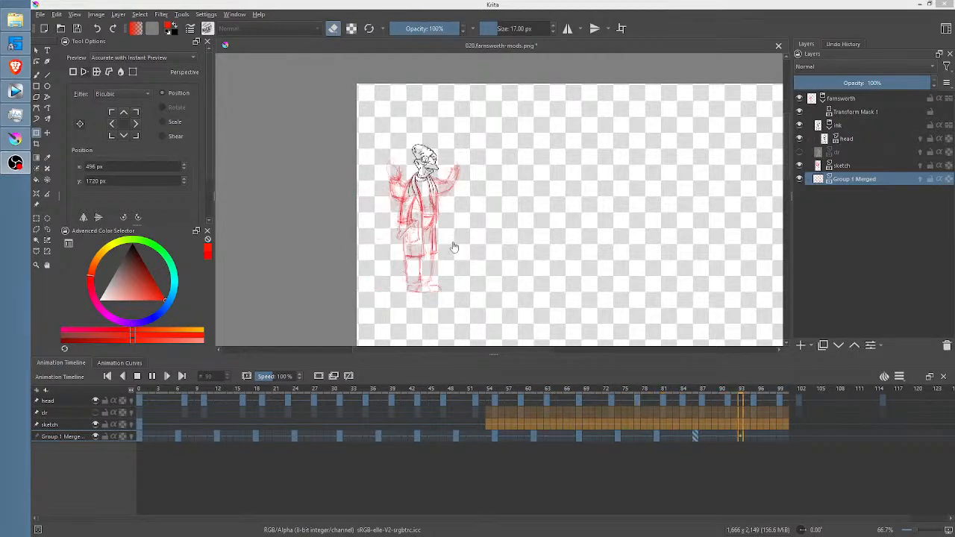
pyautogui.moveTo(401, 226); pyautogui.dragTo(413, 207)
pyautogui.scroll(1, 414, 207)
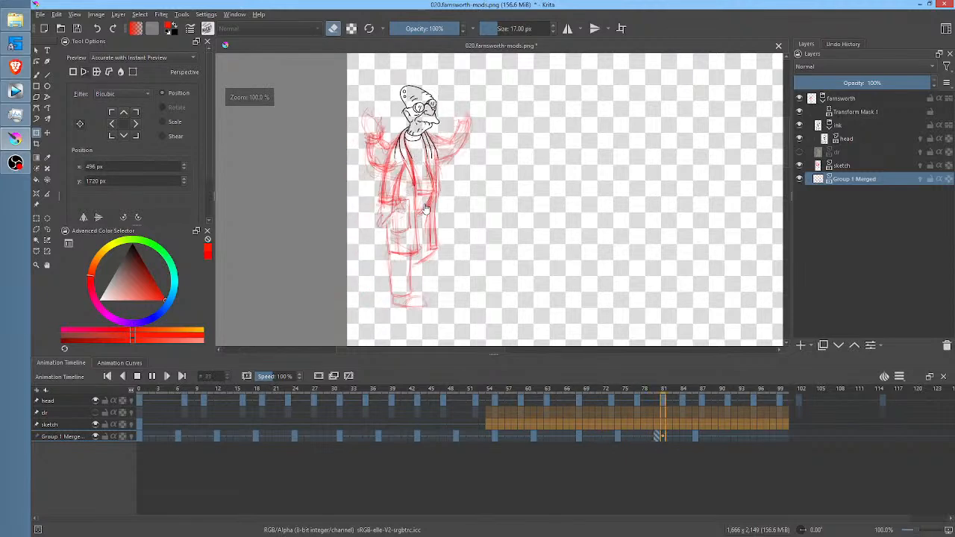